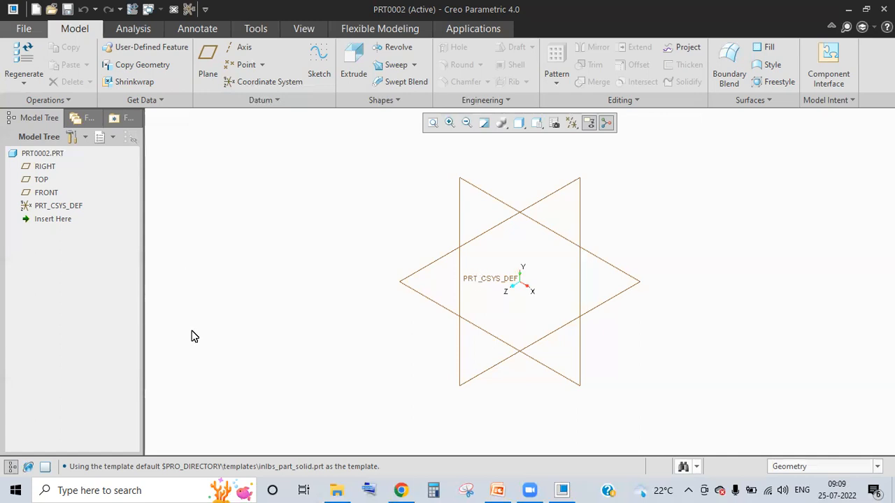
# - Sketch a rectangle around the origin on the FRONT datum plane, then hide the datum planes
pyautogui.click(319, 55)
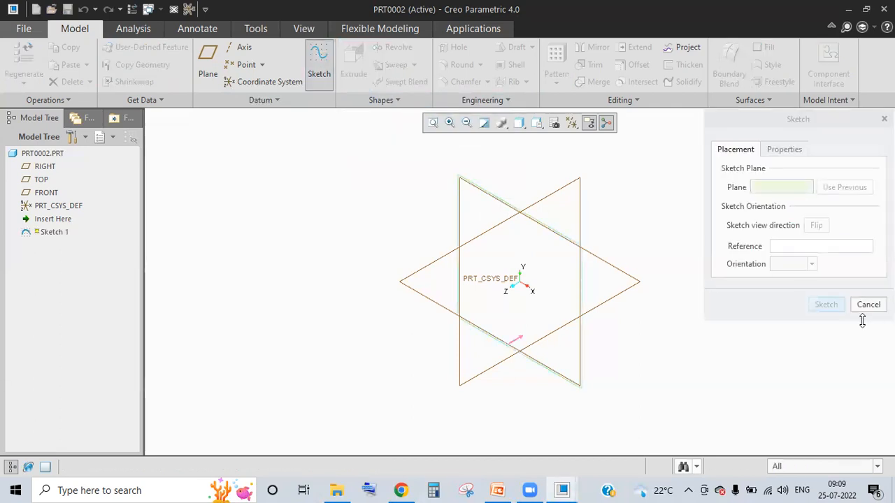
pyautogui.click(827, 306)
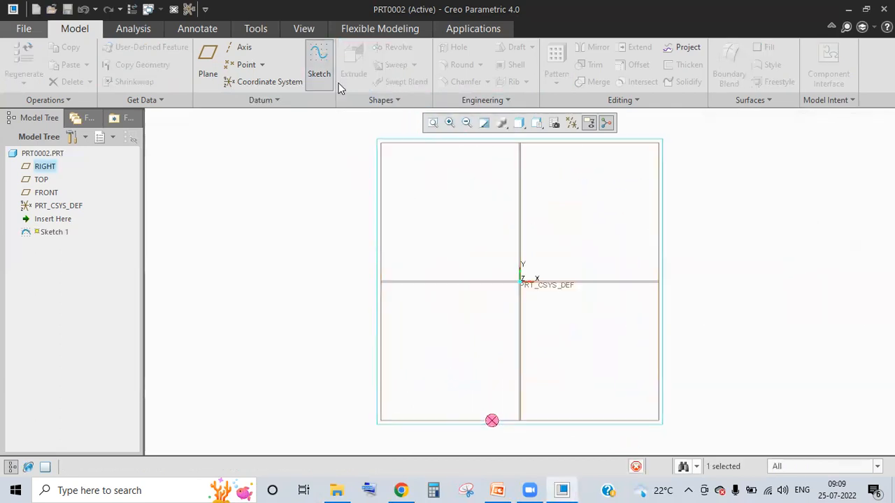
pyautogui.click(302, 69)
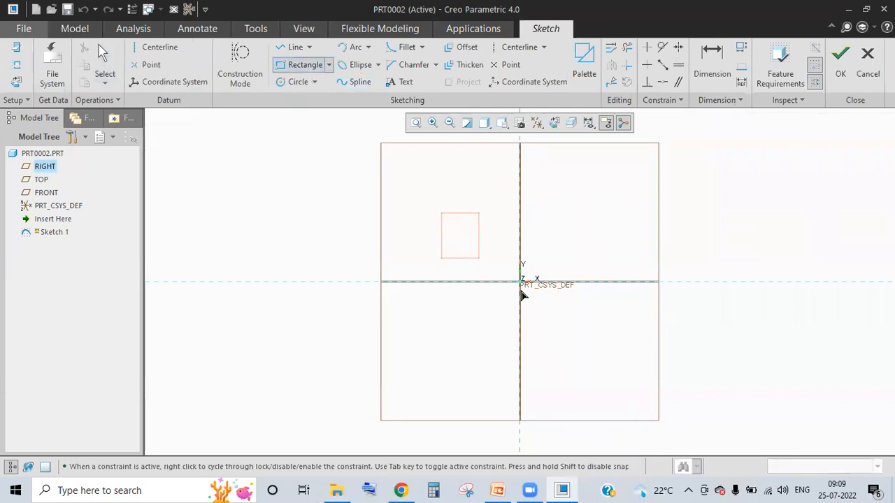
pyautogui.click(607, 375)
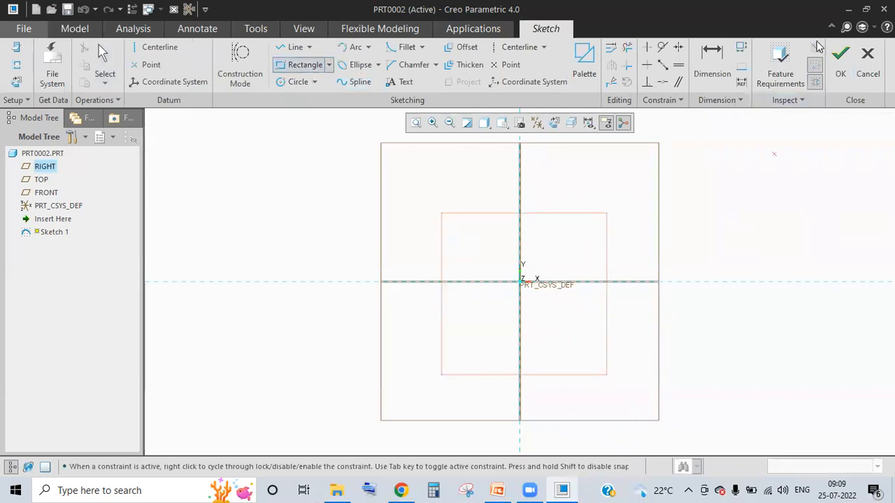
pyautogui.click(846, 61)
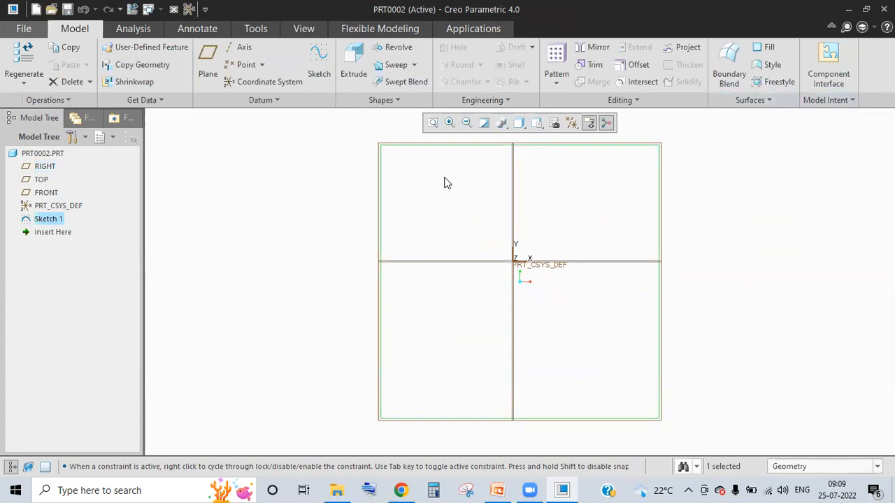
pyautogui.click(571, 122)
pyautogui.click(613, 196)
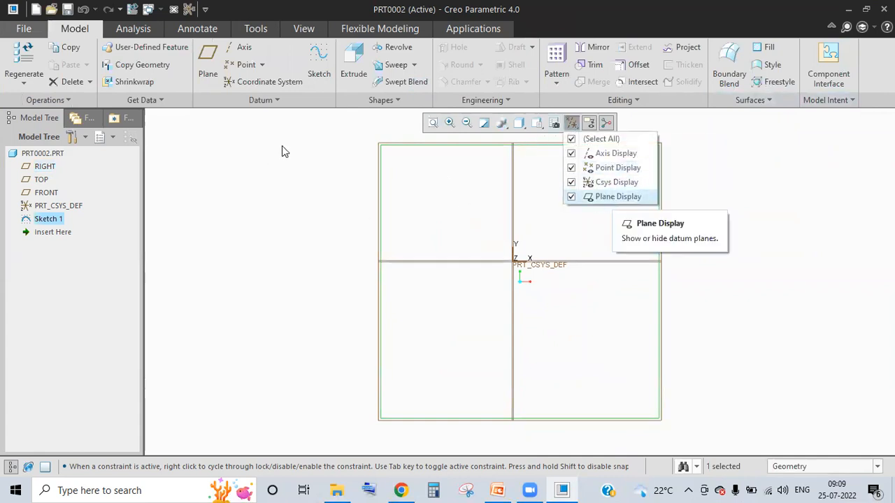
# - Extrude the sketched rectangle as a surface to a depth of 150
pyautogui.click(362, 56)
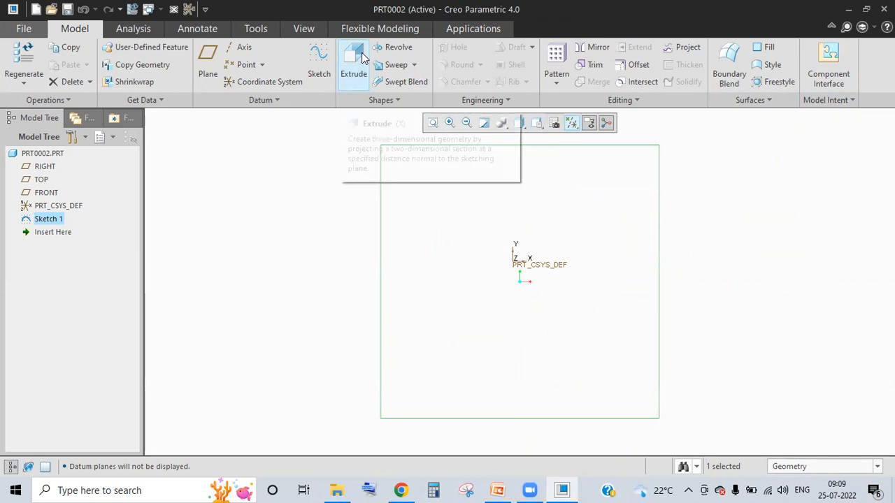
pyautogui.click(362, 53)
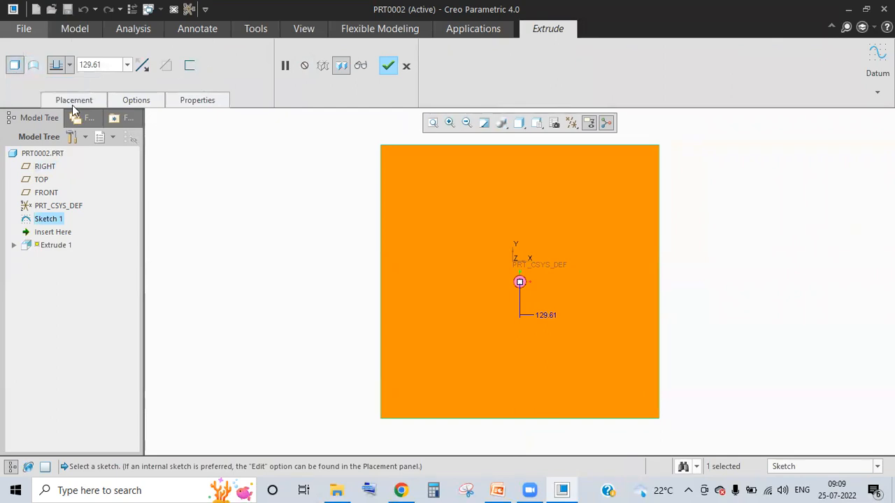
pyautogui.click(33, 65)
pyautogui.click(94, 64)
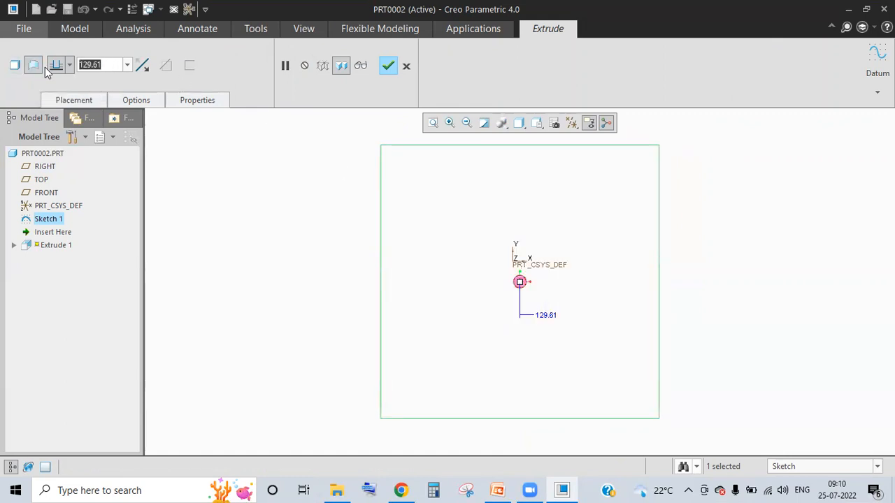
pyautogui.write('150')
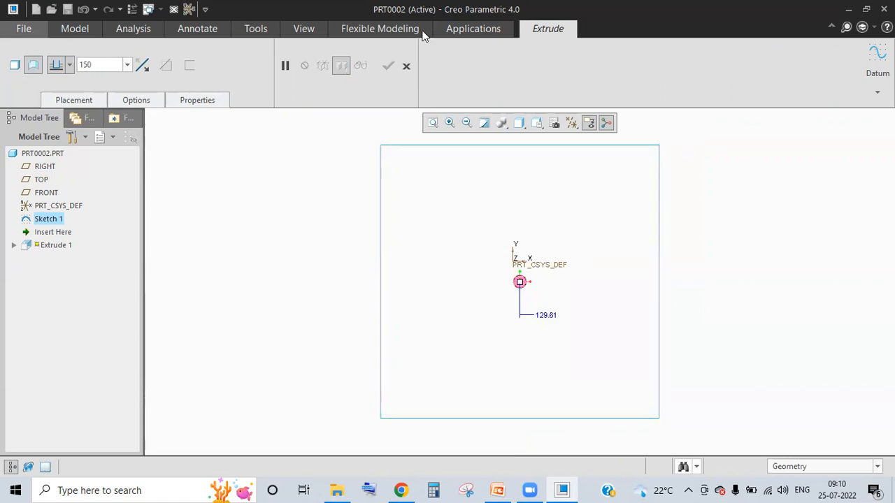
pyautogui.click(388, 65)
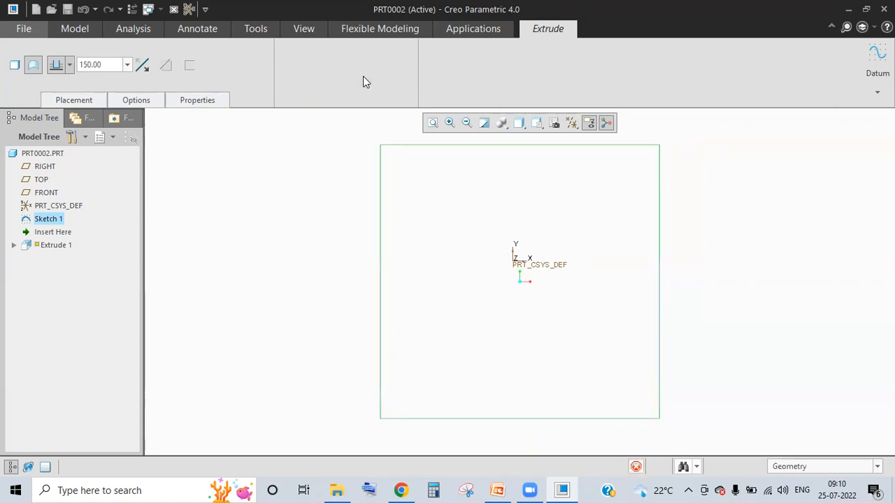
# - Deselect the extruded surface and display the model shaded with edges
pyautogui.moveTo(576, 272); pyautogui.dragTo(553, 149, button='middle')
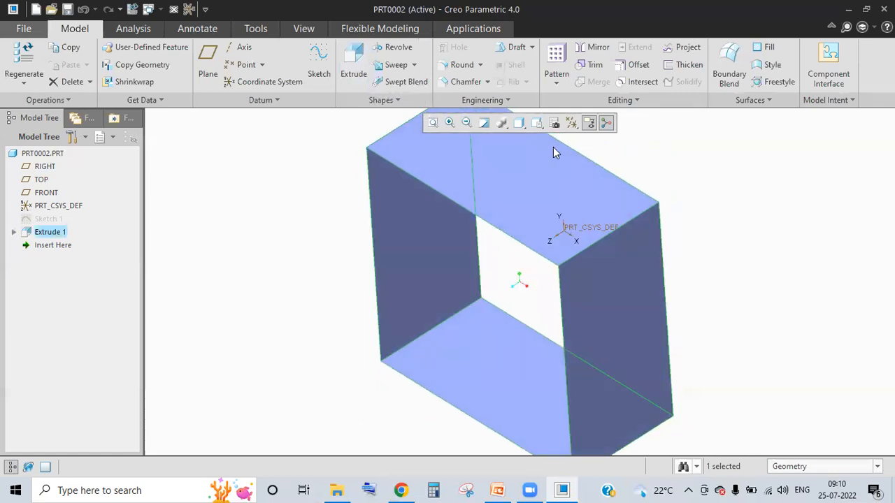
pyautogui.click(553, 148)
pyautogui.click(518, 123)
pyautogui.click(554, 152)
pyautogui.moveTo(513, 288)
pyautogui.mouseDown(button='middle')
pyautogui.moveTo(486, 262)
pyautogui.moveTo(381, 260)
pyautogui.moveTo(456, 243)
pyautogui.moveTo(456, 188)
pyautogui.mouseUp(button='middle')
pyautogui.moveTo(402, 427); pyautogui.dragTo(457, 279, button='middle')
pyautogui.scroll(-3, 462, 279)
pyautogui.scroll(-4, 457, 279)
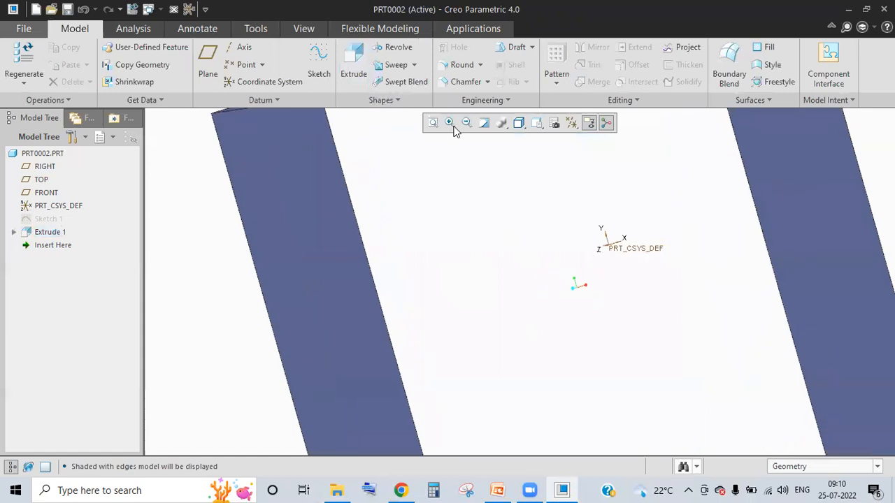
pyautogui.click(434, 128)
pyautogui.moveTo(520, 178); pyautogui.dragTo(348, 274, button='middle')
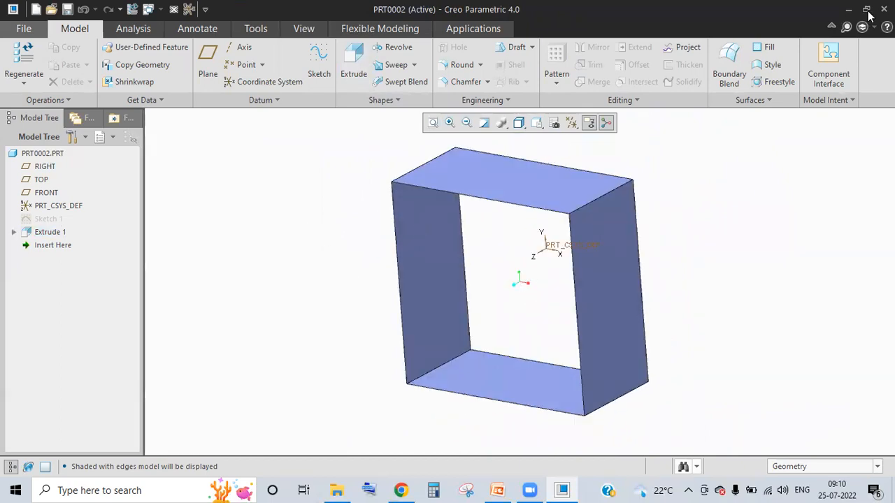
pyautogui.click(729, 61)
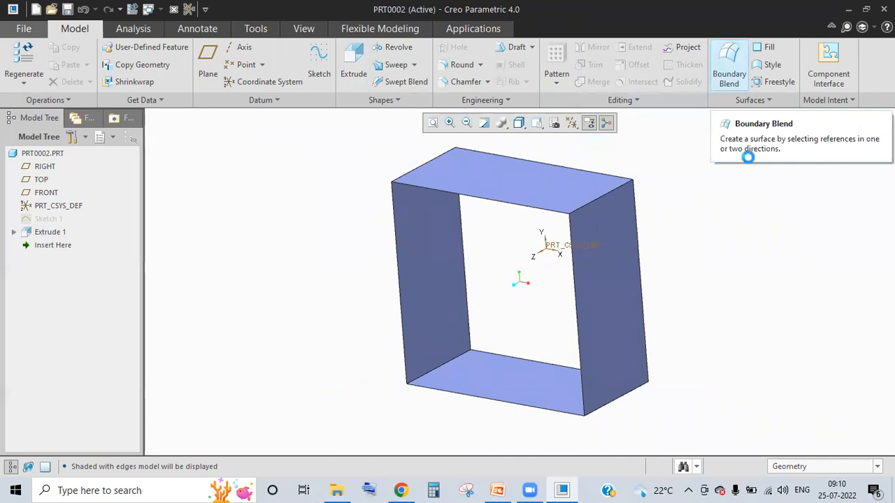
pyautogui.click(494, 67)
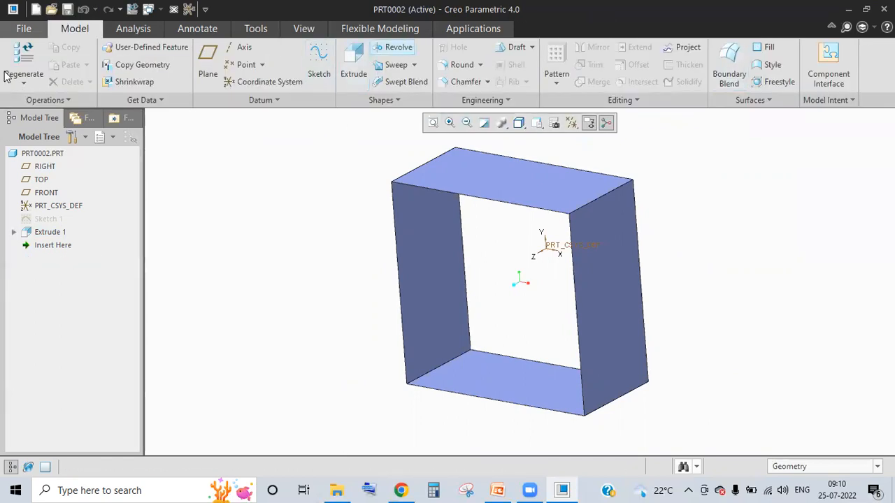
pyautogui.click(503, 68)
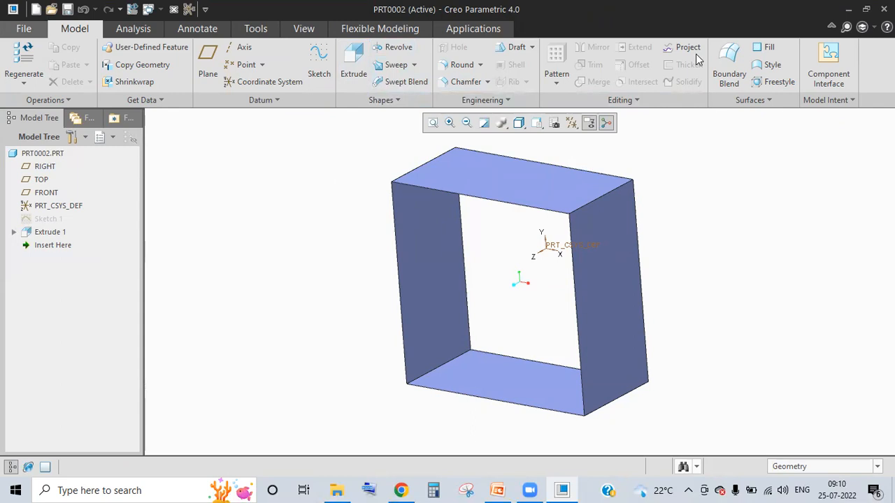
# - Close the box's front opening with a boundary blend, using the vertical edges as first direction and the horizontal edges as second
pyautogui.click(730, 63)
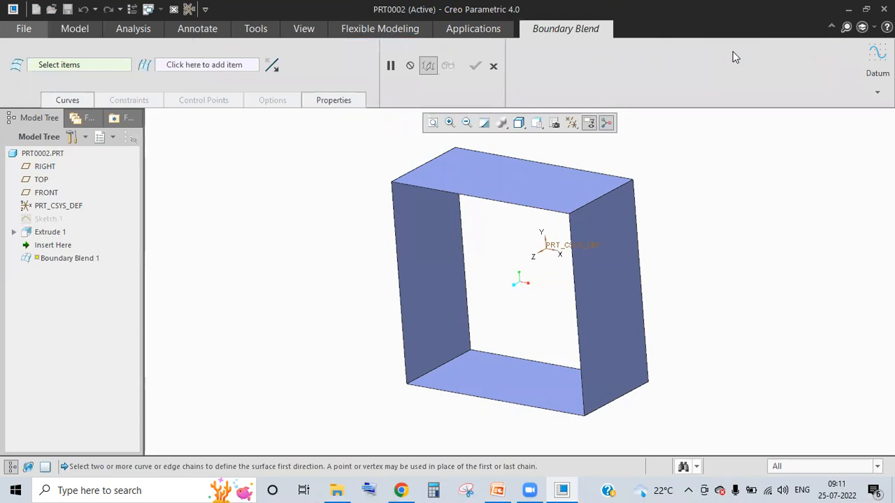
pyautogui.moveTo(499, 283); pyautogui.dragTo(409, 240, button='middle')
pyautogui.click(408, 238)
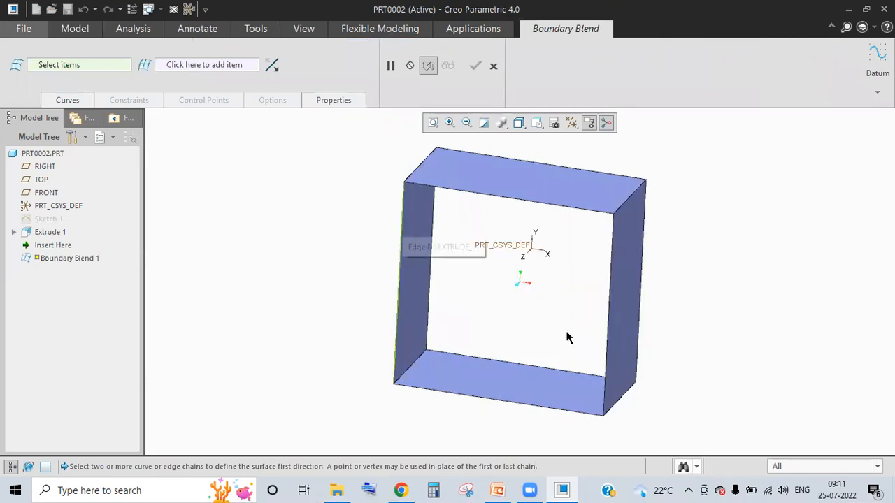
pyautogui.click(608, 310)
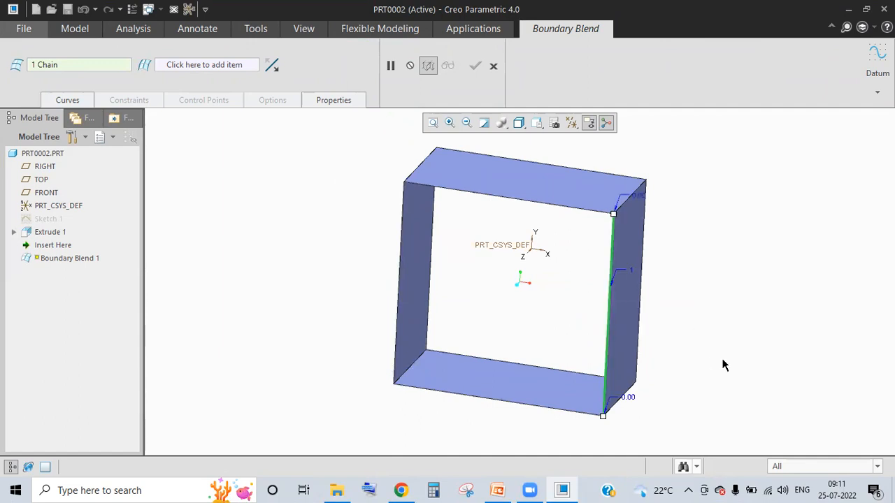
pyautogui.keyDown('ctrl'); pyautogui.click(402, 226); pyautogui.keyUp('ctrl')
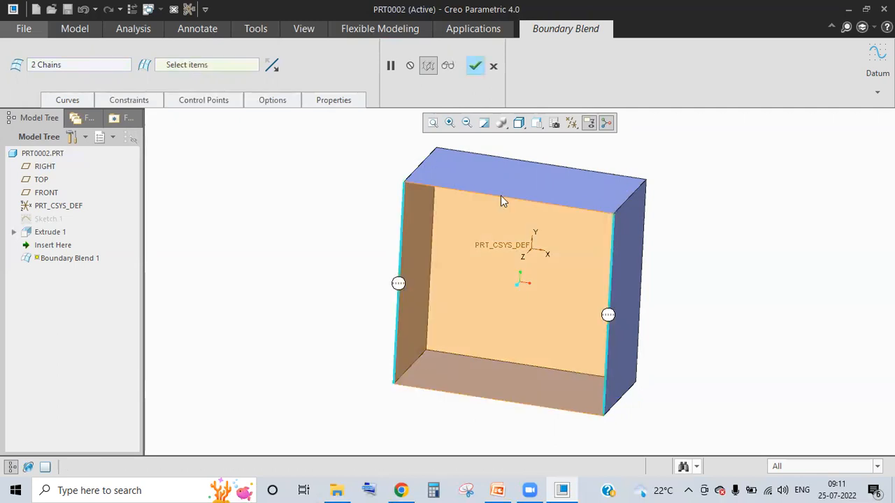
pyautogui.click(513, 198)
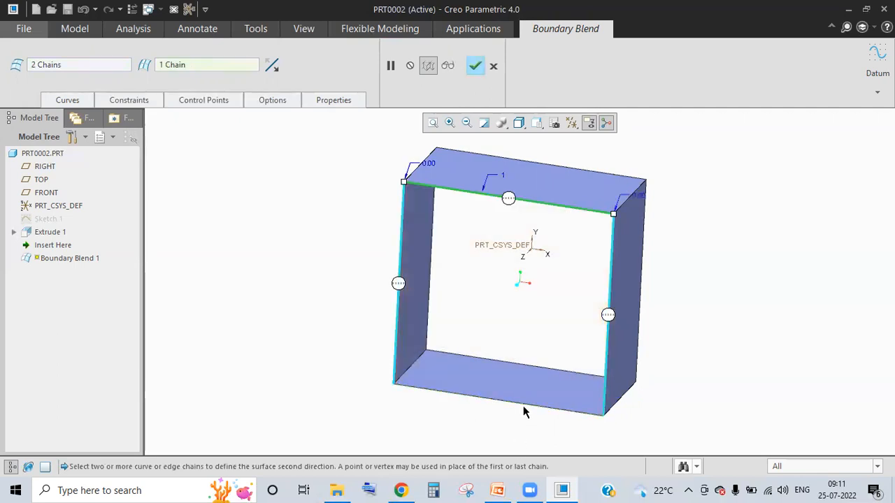
pyautogui.keyDown('ctrl'); pyautogui.click(600, 415); pyautogui.keyUp('ctrl')
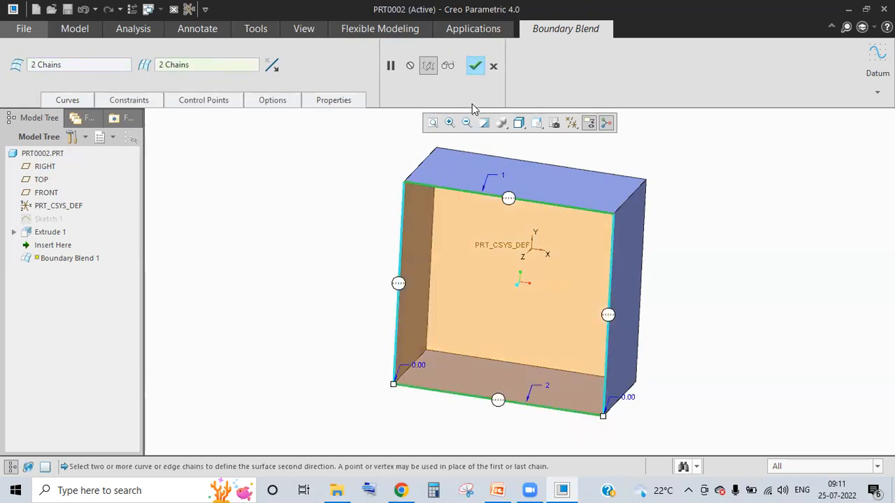
pyautogui.click(476, 68)
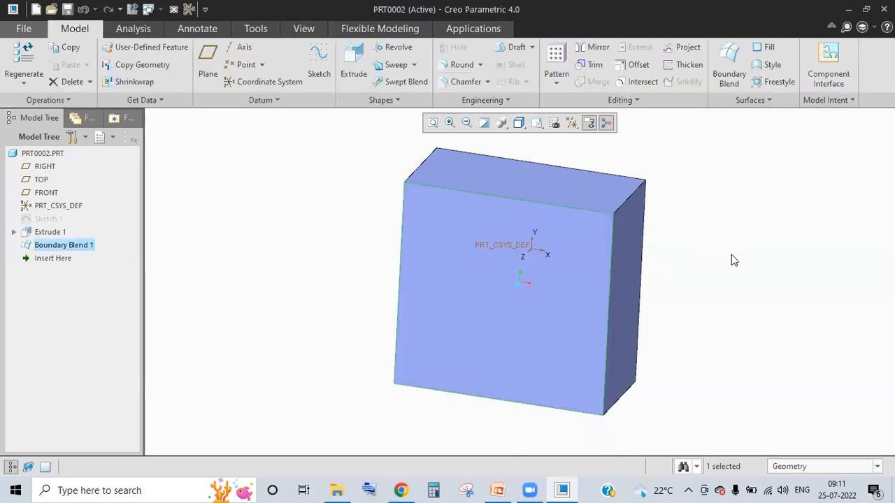
# - Delete the boundary blend surface covering the front opening
pyautogui.moveTo(692, 282)
pyautogui.mouseDown(button='middle')
pyautogui.moveTo(675, 289)
pyautogui.moveTo(721, 275)
pyautogui.moveTo(364, 245)
pyautogui.moveTo(82, 249)
pyautogui.mouseUp(button='middle')
pyautogui.click(77, 245)
pyautogui.press('Delete')
pyautogui.press('Return')
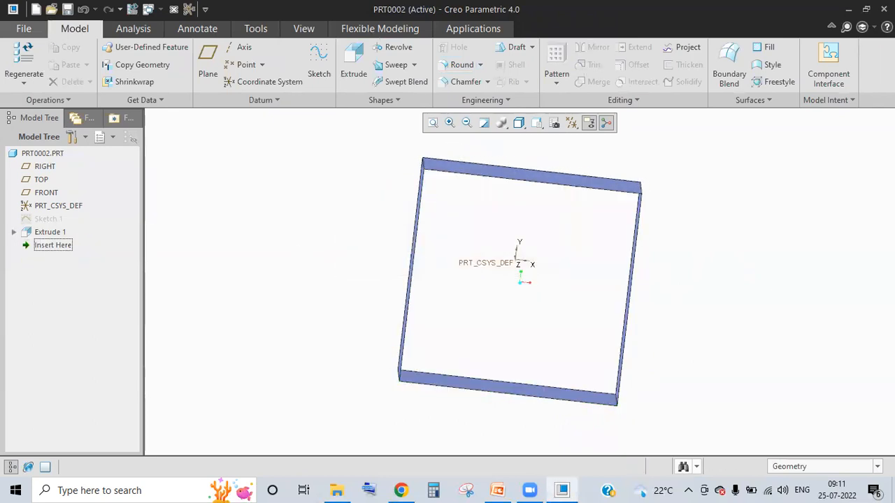
# - Start a new boundary blend with the front opening's left edge as first-direction chain and its top edge as second-direction chain
pyautogui.hotkey('ctrl', 'd')
pyautogui.click(727, 66)
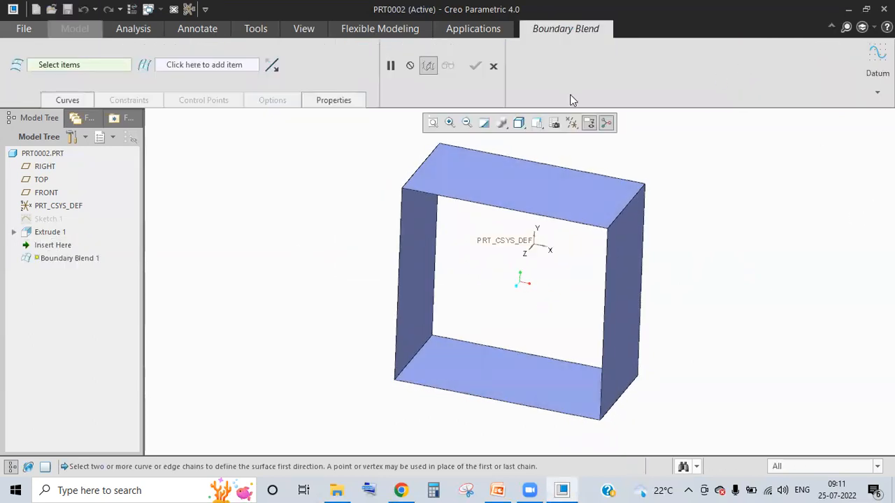
pyautogui.click(82, 67)
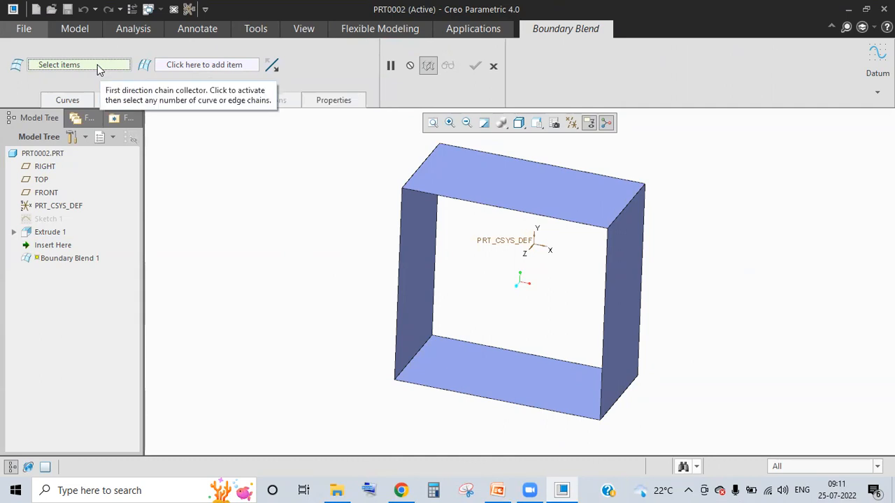
pyautogui.click(67, 100)
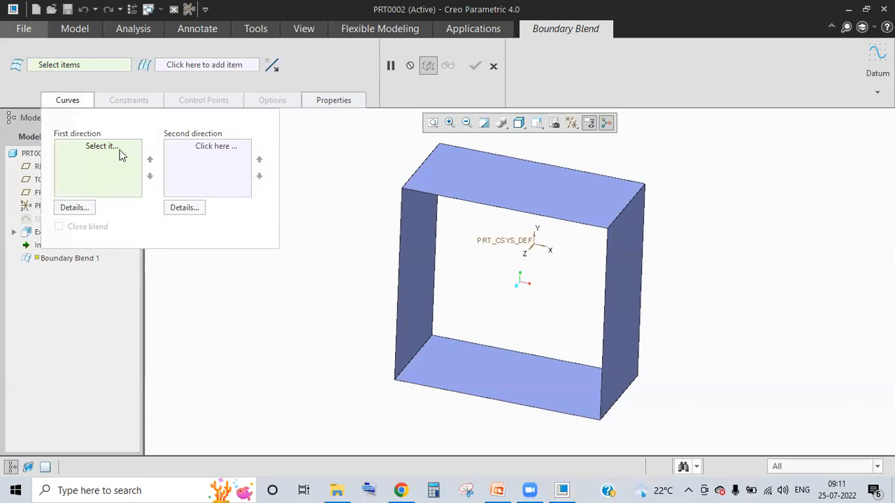
pyautogui.click(399, 266)
pyautogui.middleClick(476, 214)
pyautogui.click(476, 202)
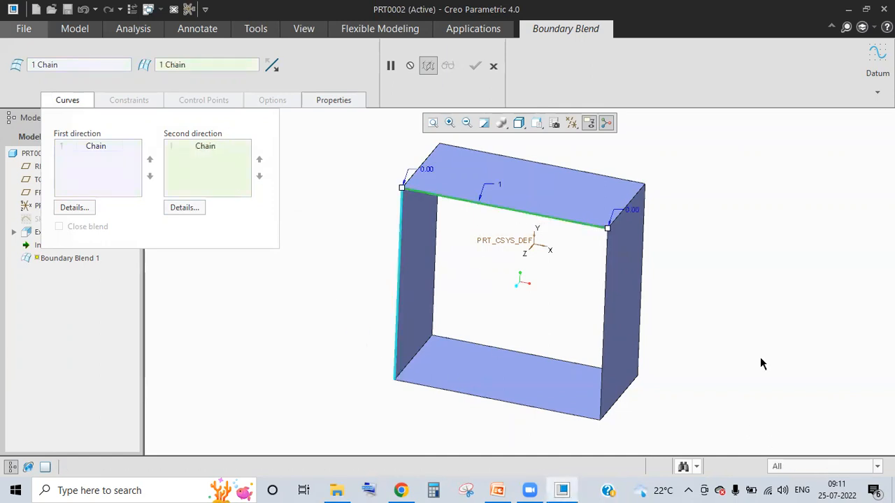
# - Define the blend's first direction with the right and left vertical edges of the front opening
pyautogui.click(102, 162)
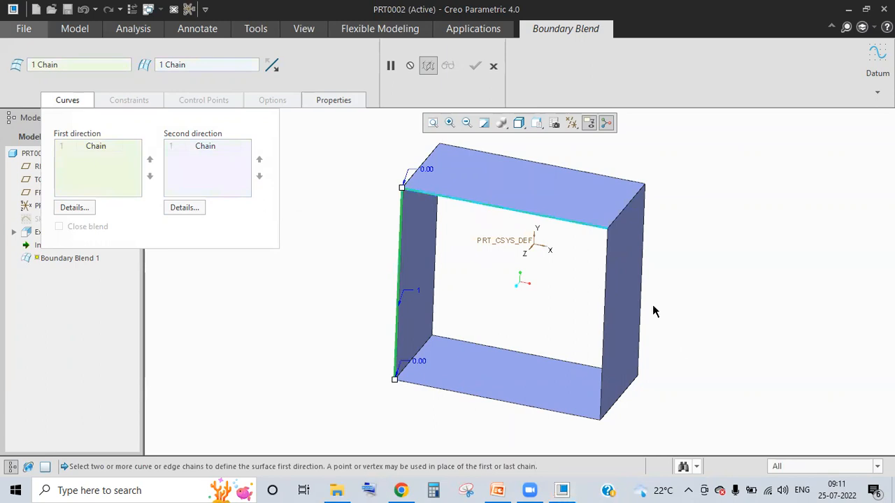
pyautogui.click(605, 302)
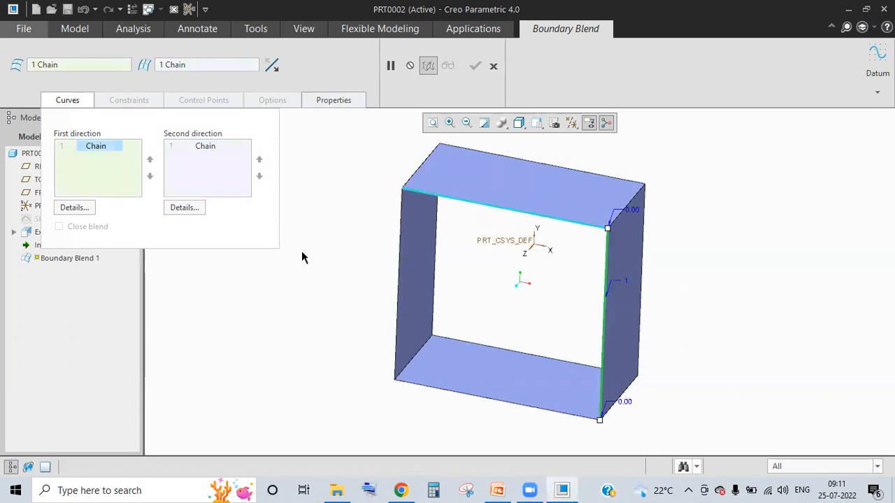
pyautogui.click(94, 181)
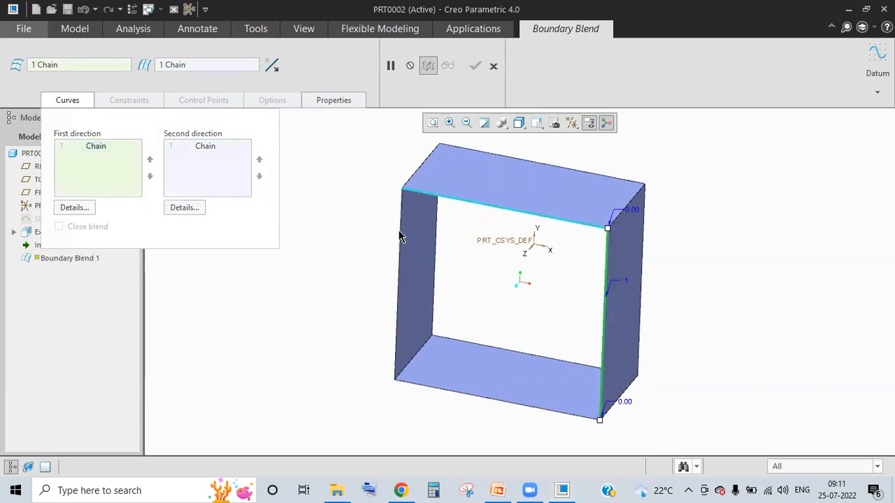
pyautogui.keyDown('ctrl'); pyautogui.click(400, 248); pyautogui.keyUp('ctrl')
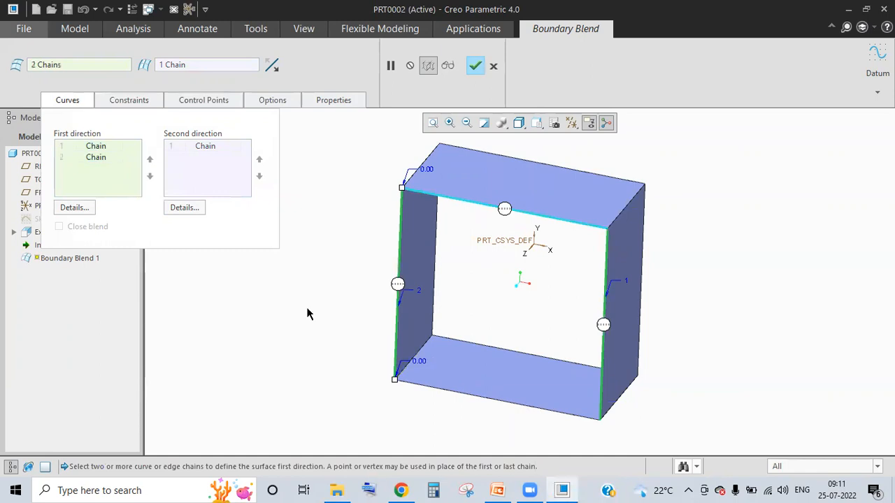
# - Add the front opening's bottom edge as the second chain of the blend's second direction
pyautogui.click(187, 183)
pyautogui.click(467, 394)
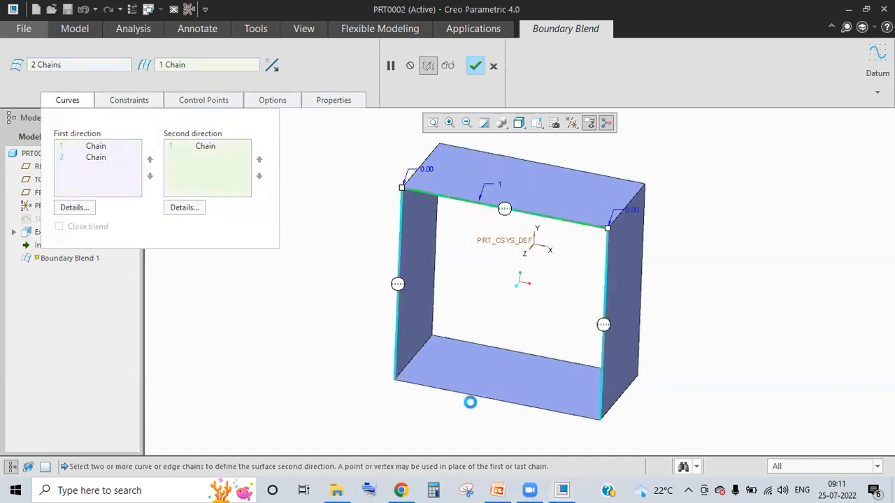
pyautogui.keyDown('ctrl'); pyautogui.click(482, 397); pyautogui.keyUp('ctrl')
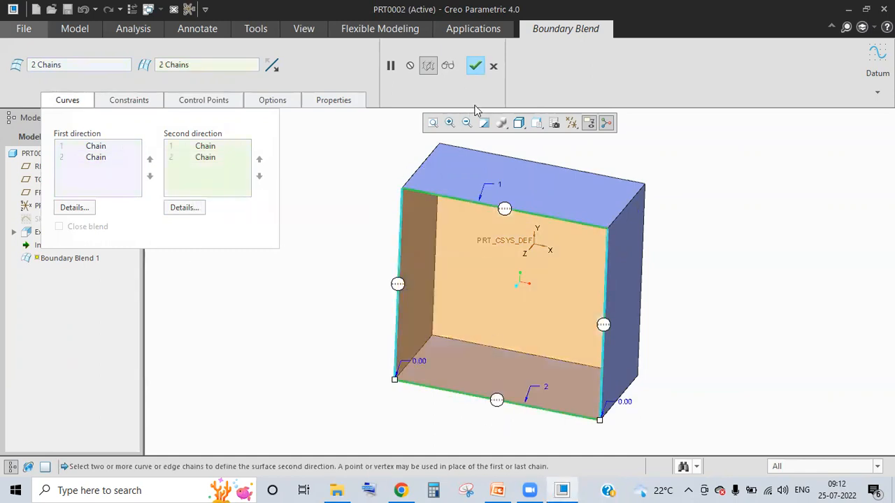
# - Complete the two-direction boundary blend over the front opening and undo it again
pyautogui.click(474, 65)
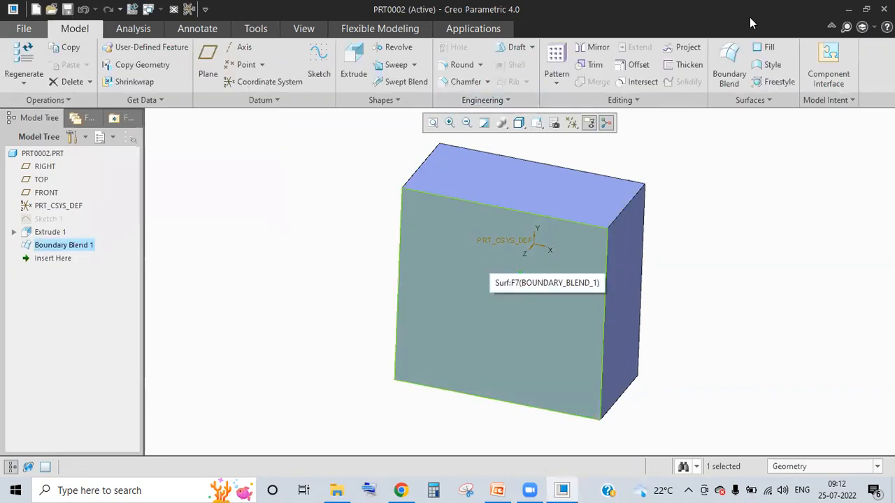
pyautogui.hotkey('ctrl', 'z')
# - Create a boundary blend over the front opening from its left and right vertical edges in the first direction only
pyautogui.click(729, 63)
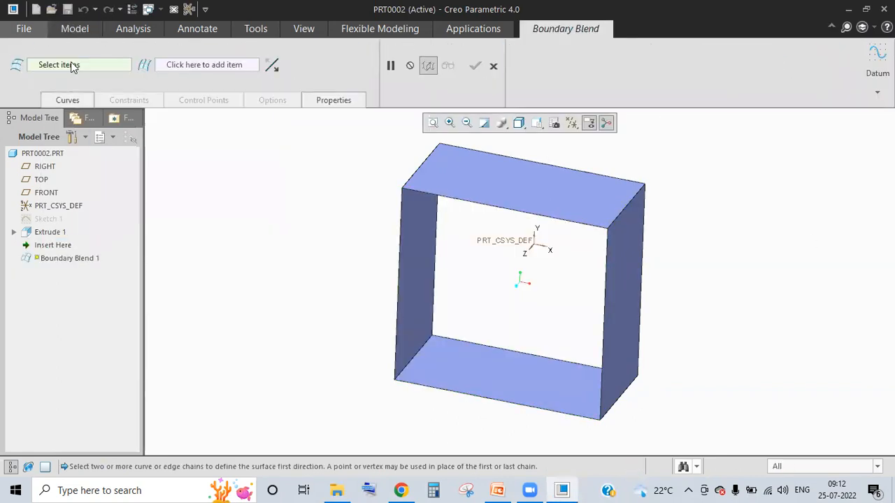
pyautogui.click(400, 235)
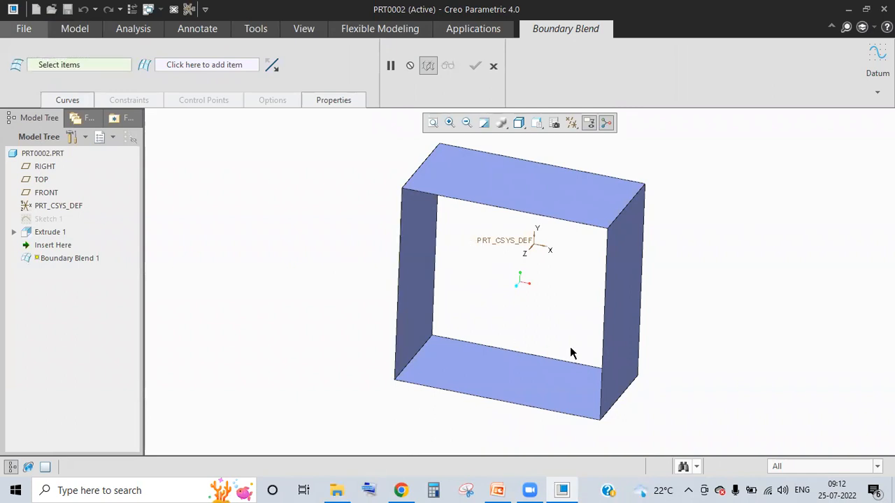
pyautogui.keyDown('ctrl'); pyautogui.click(607, 298); pyautogui.keyUp('ctrl')
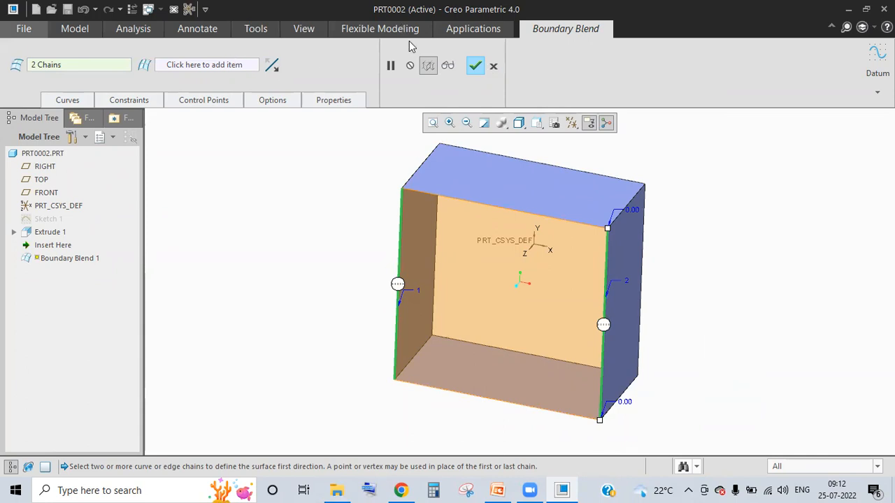
pyautogui.click(474, 65)
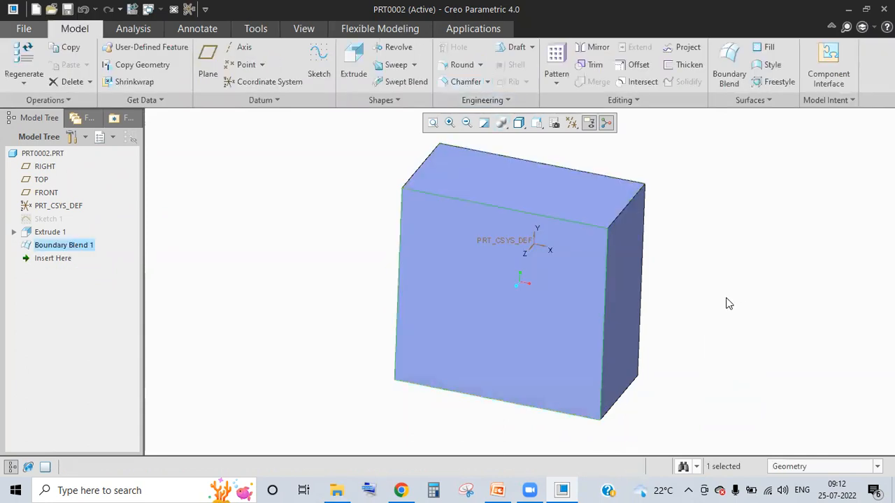
# - Delete the single-direction boundary blend surface from the front of the box
pyautogui.moveTo(713, 291); pyautogui.dragTo(513, 188, button='middle')
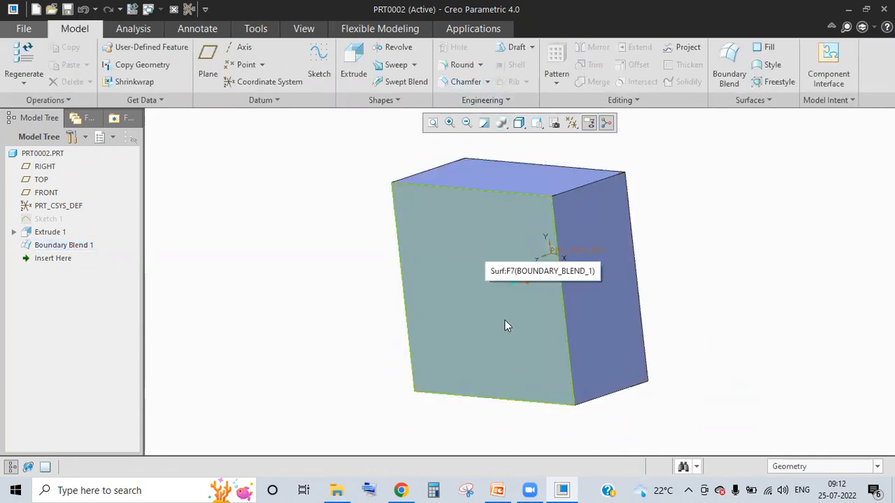
pyautogui.click(489, 256)
pyautogui.press('Delete')
pyautogui.moveTo(501, 306); pyautogui.dragTo(399, 264, button='middle')
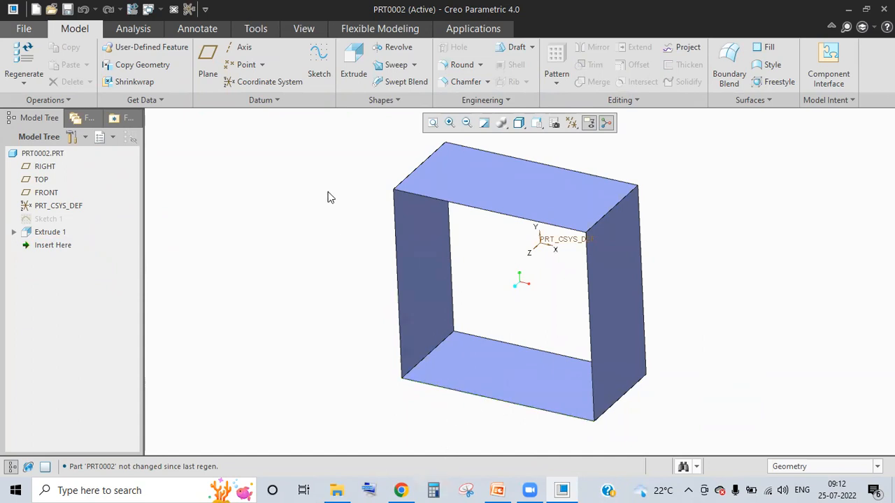
# - Start a new boundary blend with the front opening's top and bottom edges as first-direction chains
pyautogui.click(729, 62)
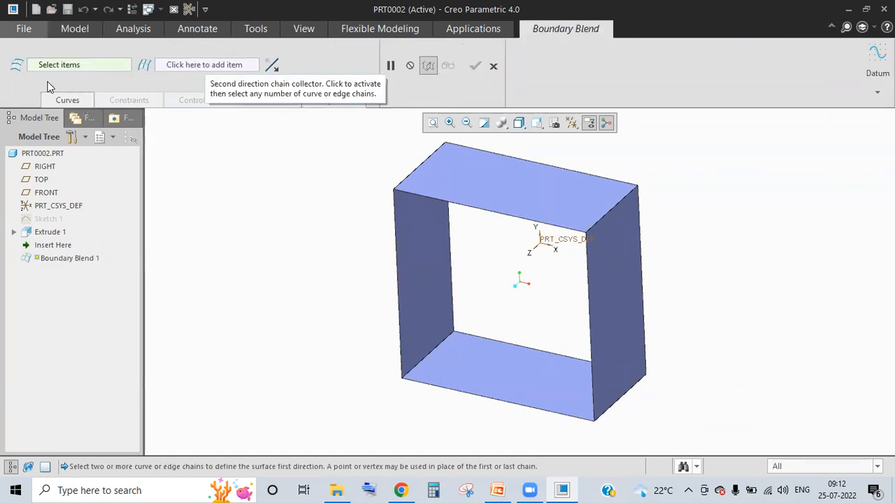
pyautogui.click(70, 68)
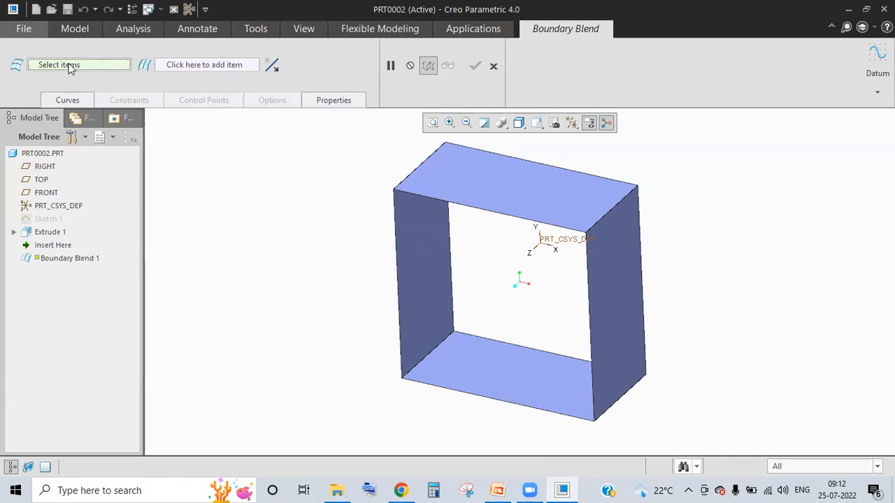
pyautogui.click(491, 211)
pyautogui.keyDown('ctrl'); pyautogui.click(488, 396); pyautogui.keyUp('ctrl')
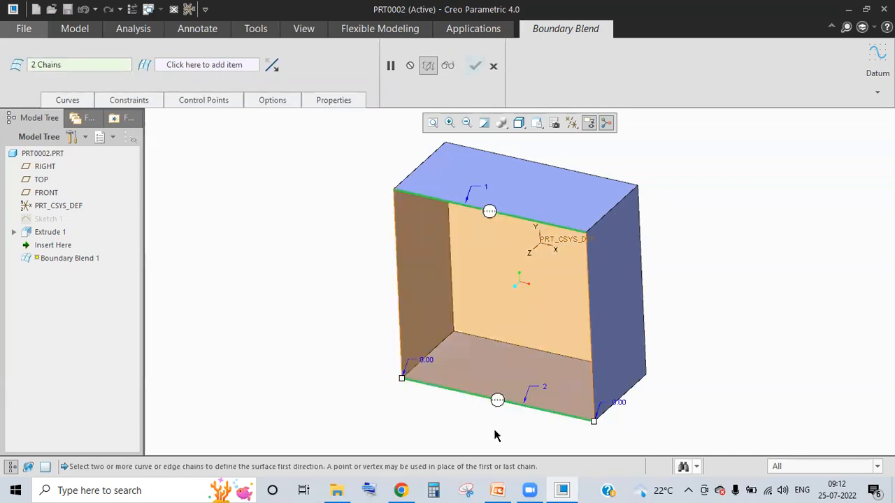
# - Add the front opening's left and right edges as second-direction chains and complete the boundary blend
pyautogui.click(238, 65)
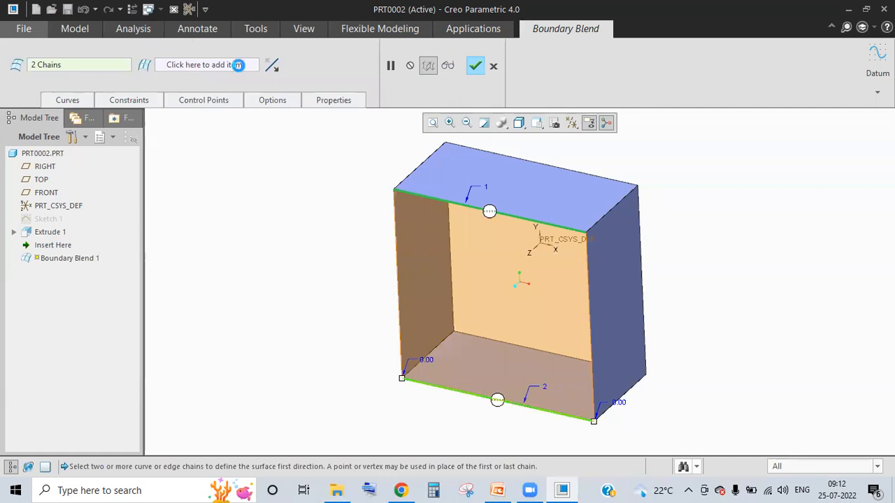
pyautogui.click(396, 283)
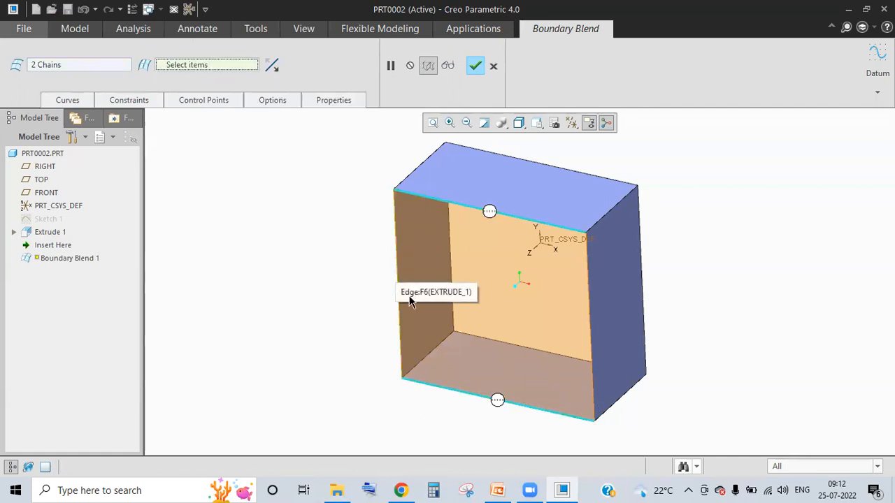
pyautogui.keyDown('ctrl'); pyautogui.click(587, 311); pyautogui.keyUp('ctrl')
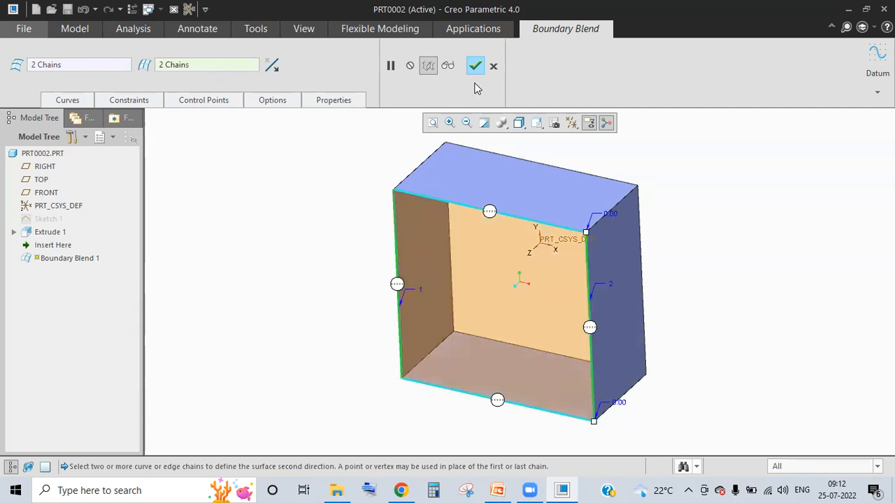
pyautogui.middleClick(354, 341)
# - Start a Fill surface and define its internal sketch on the previously used sketch plane
pyautogui.moveTo(573, 344); pyautogui.dragTo(552, 373, button='middle')
pyautogui.moveTo(527, 425); pyautogui.dragTo(531, 316, button='middle')
pyautogui.moveTo(774, 92)
pyautogui.mouseDown(button='middle')
pyautogui.moveTo(770, 46)
pyautogui.moveTo(219, 223)
pyautogui.moveTo(438, 156)
pyautogui.moveTo(459, 163)
pyautogui.mouseUp(button='middle')
pyautogui.click(766, 47)
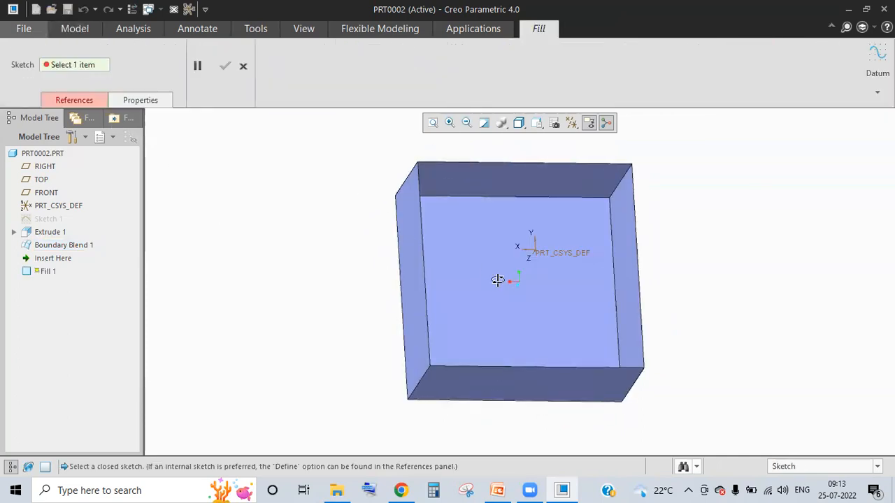
pyautogui.moveTo(465, 251)
pyautogui.mouseDown(button='middle')
pyautogui.moveTo(352, 239)
pyautogui.moveTo(631, 206)
pyautogui.moveTo(419, 189)
pyautogui.mouseUp(button='middle')
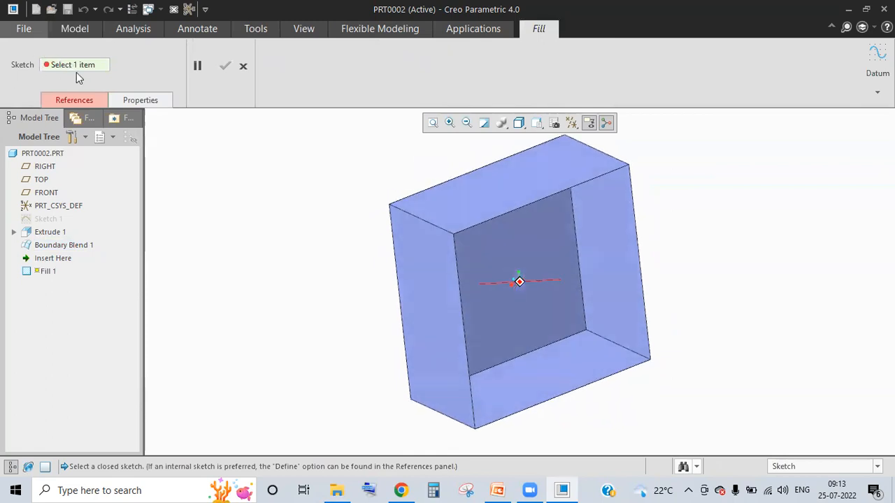
pyautogui.click(84, 102)
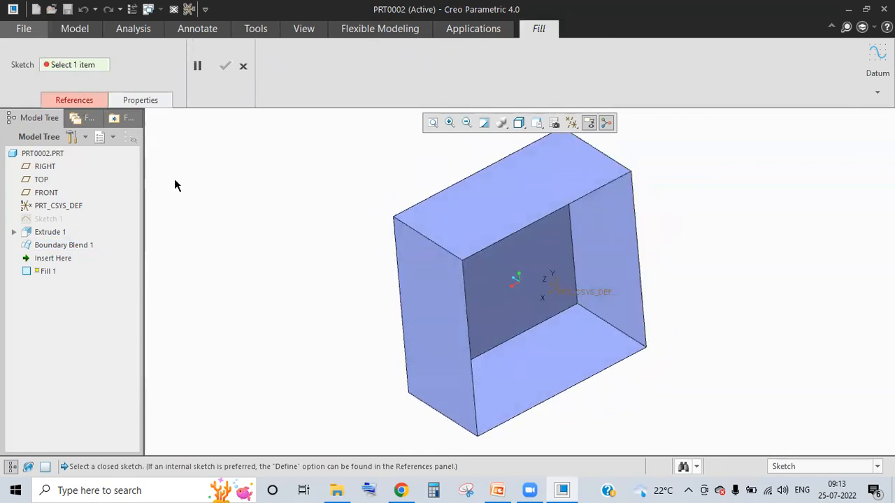
pyautogui.click(165, 148)
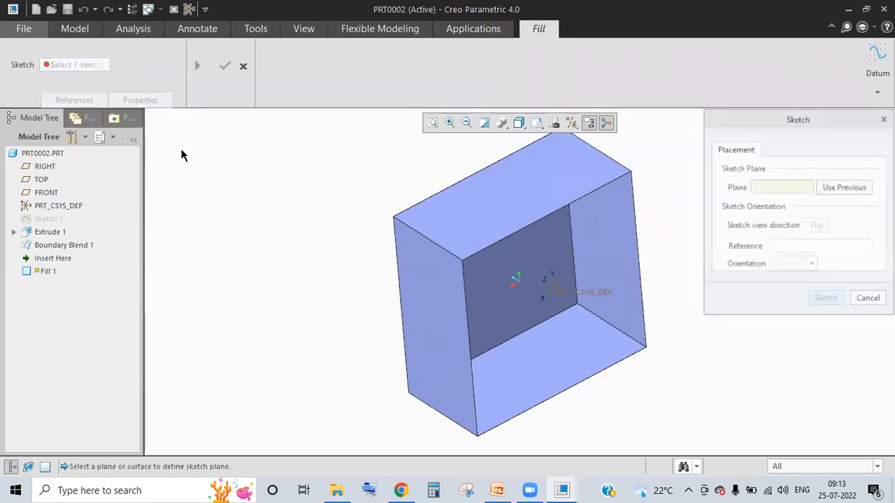
pyautogui.click(838, 187)
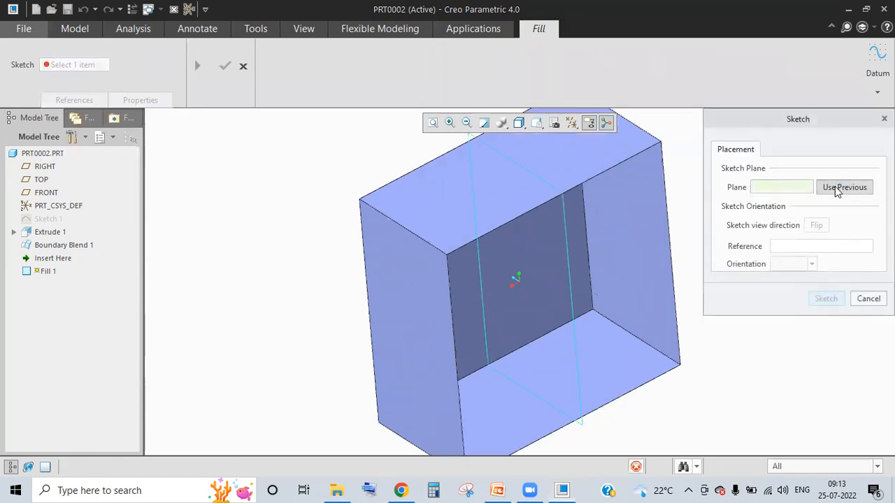
# - Sketch a rectangle outside the box as the fill boundary and complete the Fill surface
pyautogui.moveTo(264, 261); pyautogui.dragTo(666, 293, button='middle')
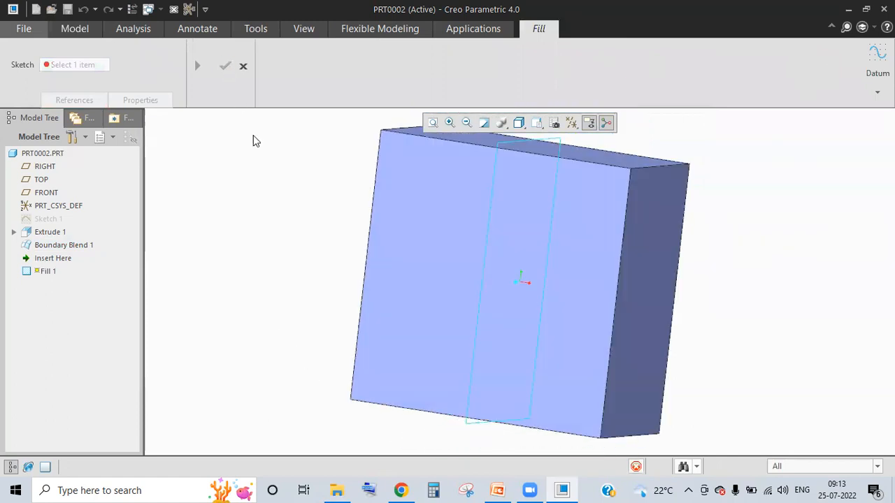
pyautogui.moveTo(432, 208); pyautogui.dragTo(399, 232, button='middle')
pyautogui.middleClick(523, 208)
pyautogui.moveTo(523, 207); pyautogui.dragTo(608, 242, button='middle')
pyautogui.moveTo(527, 206); pyautogui.dragTo(614, 264, button='middle')
pyautogui.moveTo(595, 217)
pyautogui.mouseDown(button='middle')
pyautogui.moveTo(577, 238)
pyautogui.moveTo(523, 242)
pyautogui.moveTo(539, 223)
pyautogui.moveTo(636, 183)
pyautogui.moveTo(609, 226)
pyautogui.mouseUp(button='middle')
pyautogui.moveTo(642, 173)
pyautogui.mouseDown(button='middle')
pyautogui.moveTo(593, 200)
pyautogui.moveTo(144, 251)
pyautogui.moveTo(281, 164)
pyautogui.moveTo(768, 238)
pyautogui.moveTo(791, 196)
pyautogui.mouseUp(button='middle')
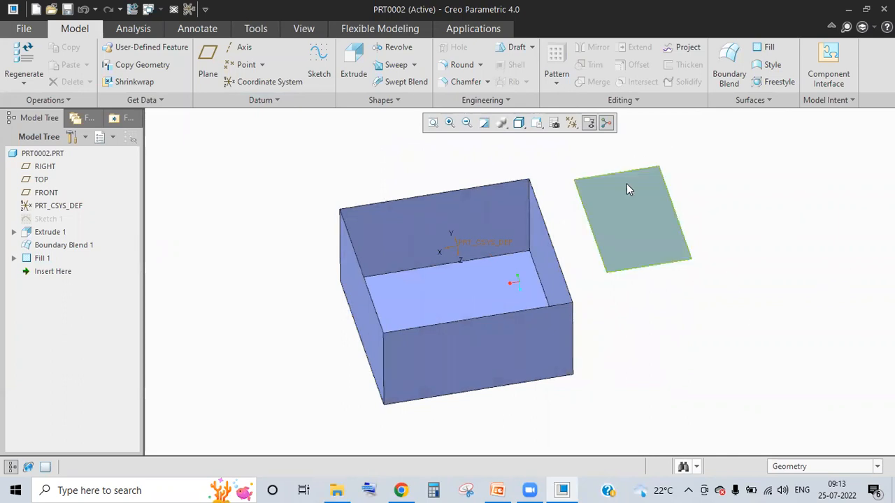
# - Delete the rectangular Fill surface beside the box
pyautogui.click(41, 258)
pyautogui.press('Delete')
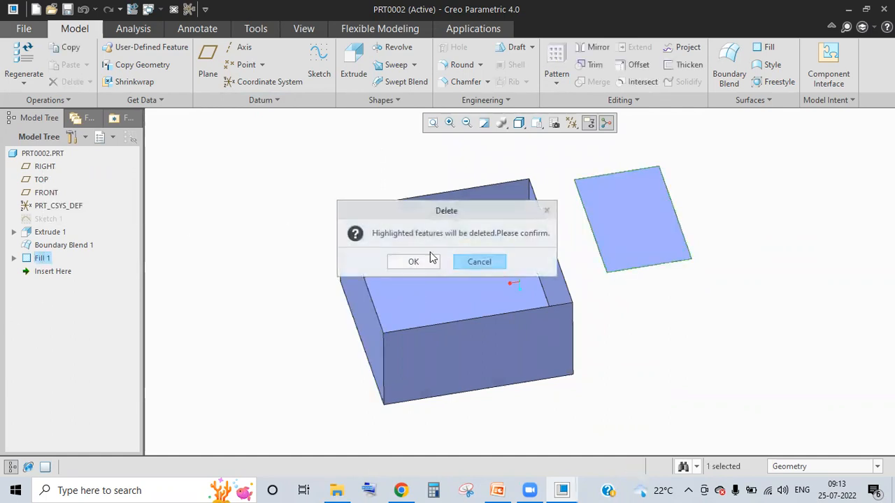
pyautogui.click(422, 262)
# - Close the back opening with a boundary blend using its two vertical edges as first-direction chains
pyautogui.moveTo(321, 253); pyautogui.dragTo(420, 289, button='middle')
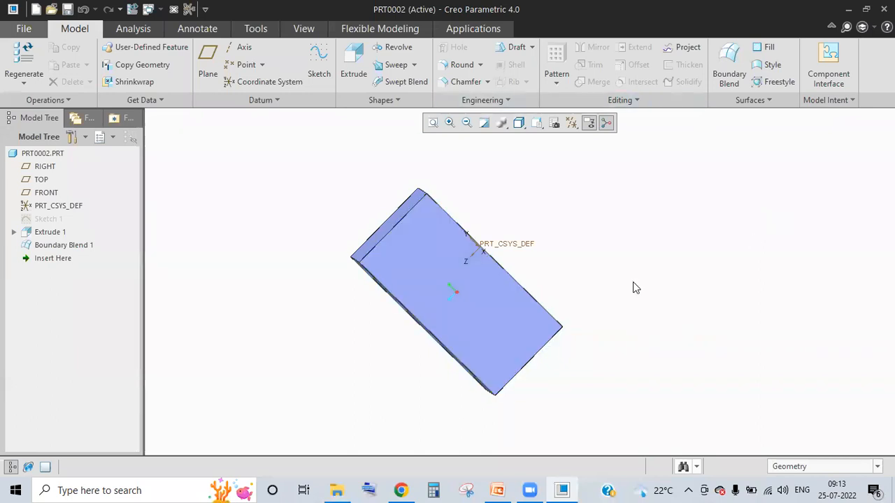
pyautogui.moveTo(466, 260); pyautogui.dragTo(447, 287, button='middle')
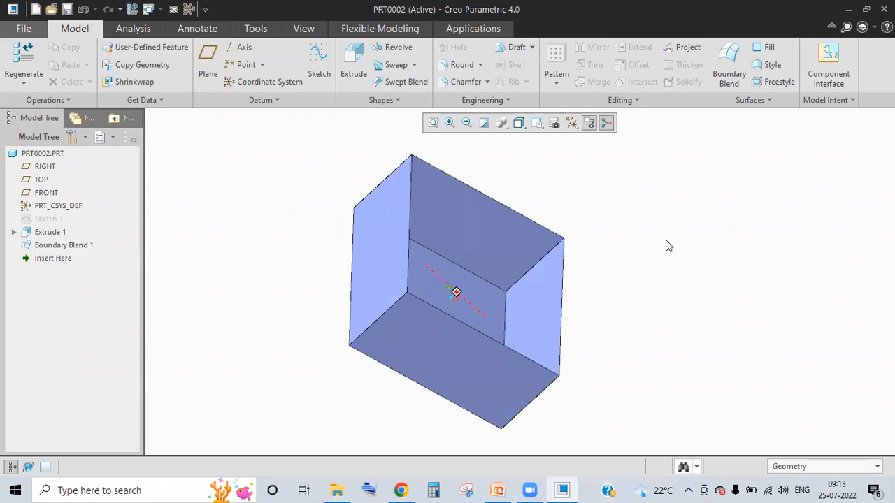
pyautogui.moveTo(675, 230); pyautogui.dragTo(678, 169, button='middle')
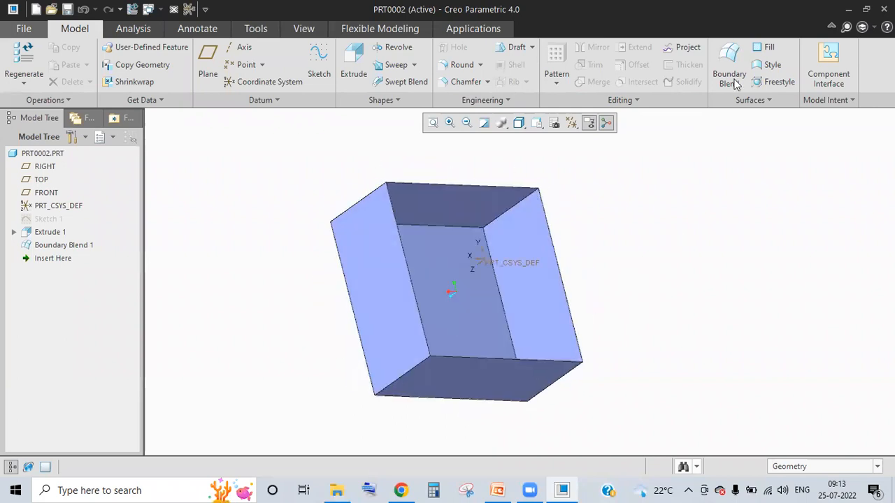
pyautogui.click(729, 64)
pyautogui.moveTo(427, 271); pyautogui.dragTo(350, 245, button='middle')
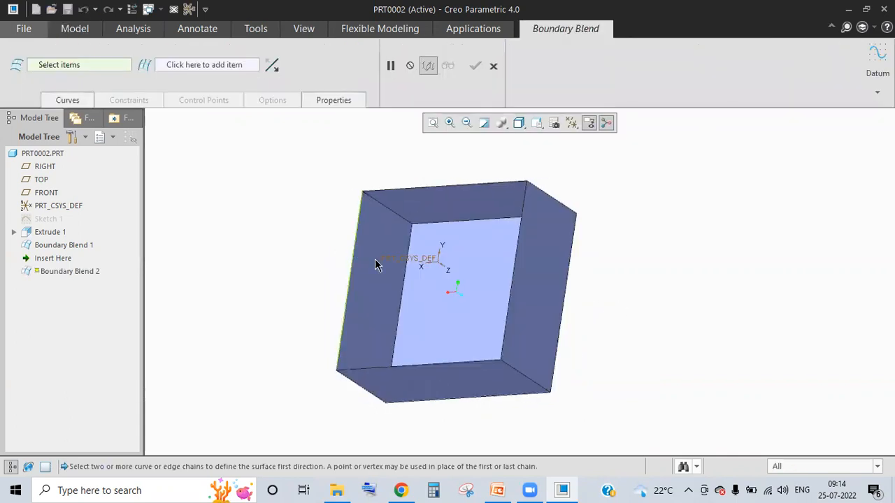
pyautogui.click(376, 261)
pyautogui.click(524, 223)
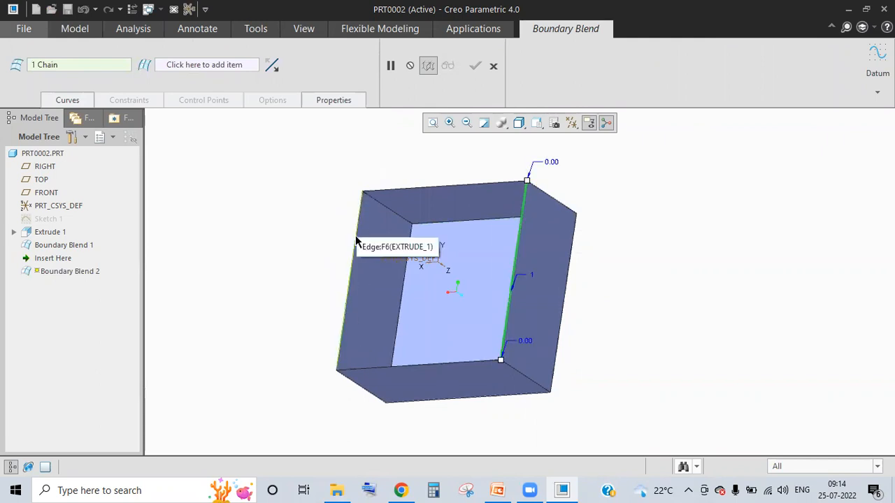
pyautogui.keyDown('ctrl'); pyautogui.click(369, 315); pyautogui.keyUp('ctrl')
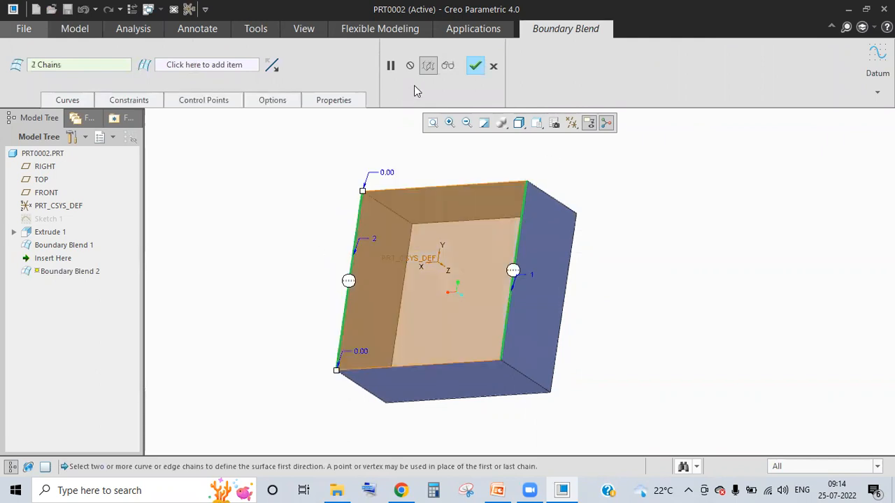
pyautogui.middleClick(685, 344)
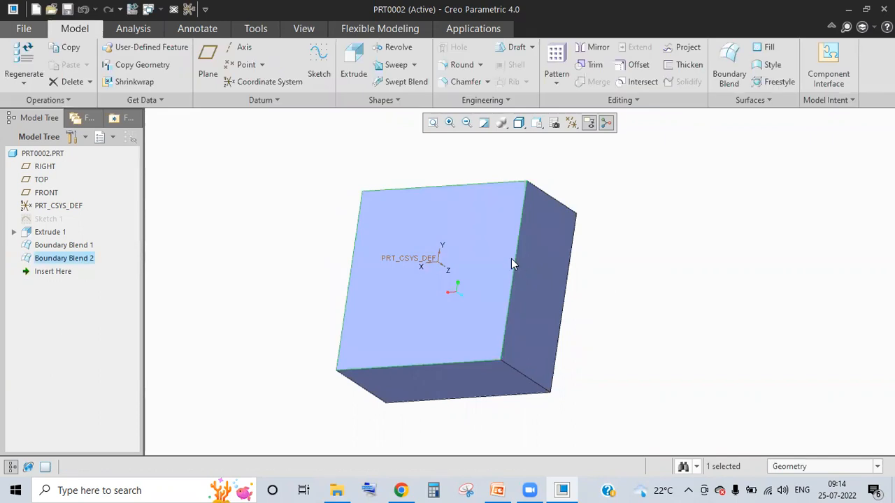
# - Examine the closed surface box from all sides, checking the front and back boundary blend surfaces
pyautogui.click(573, 295)
pyautogui.moveTo(677, 305); pyautogui.dragTo(609, 378, button='middle')
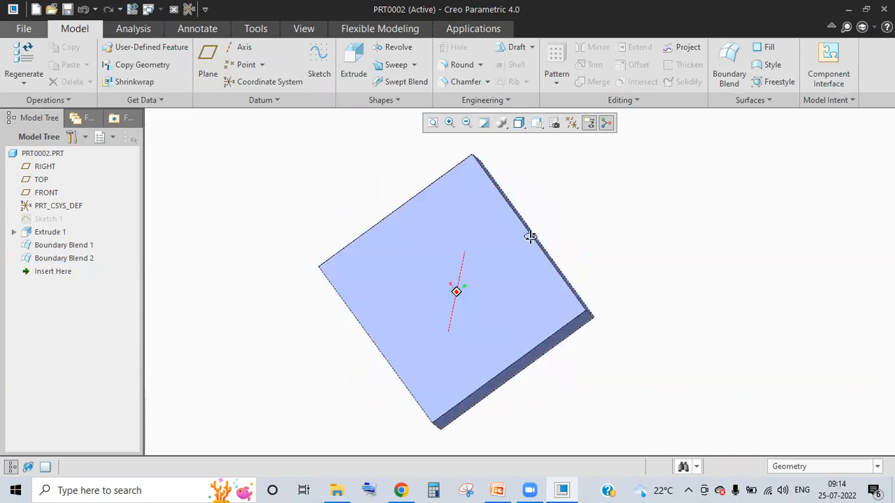
pyautogui.moveTo(317, 196); pyautogui.dragTo(568, 304, button='middle')
pyautogui.click(567, 304)
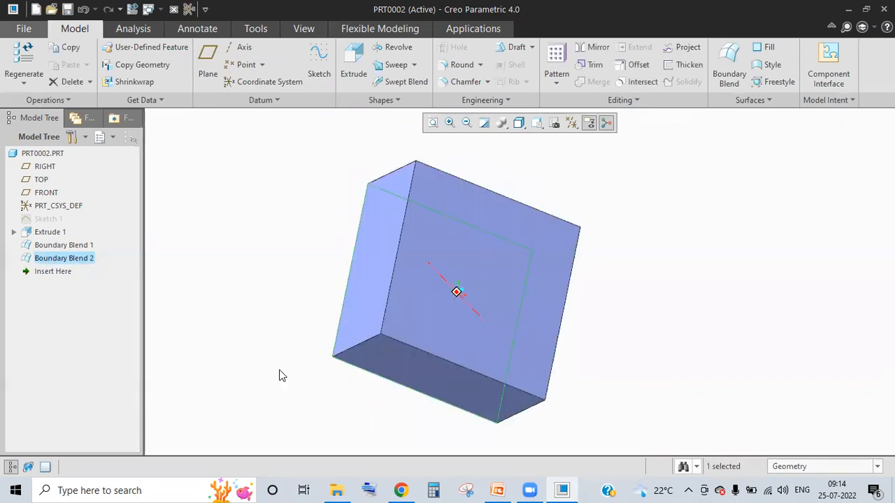
pyautogui.moveTo(278, 375); pyautogui.dragTo(480, 268, button='middle')
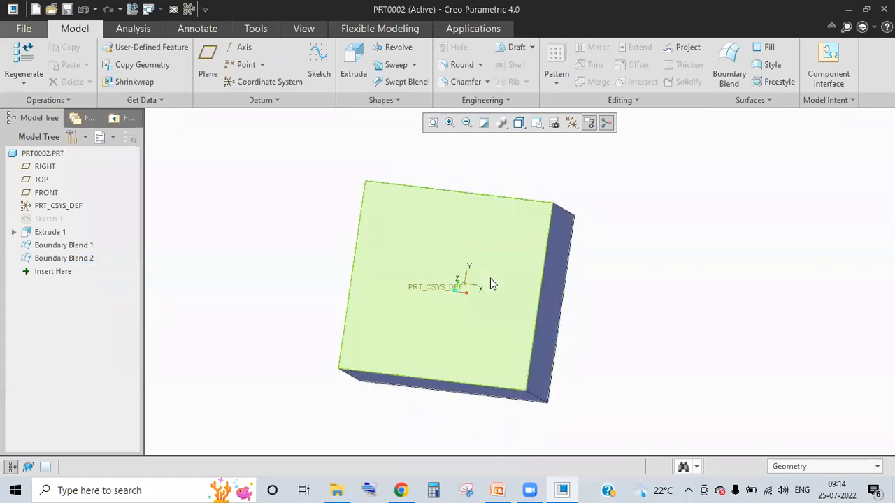
pyautogui.hotkey('ctrl', 'd')
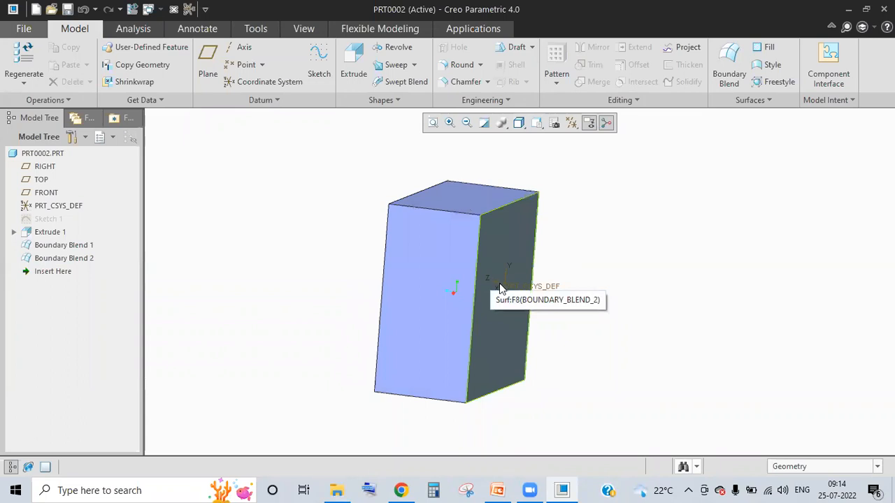
pyautogui.moveTo(457, 273); pyautogui.dragTo(448, 206, button='middle')
pyautogui.moveTo(553, 238); pyautogui.dragTo(467, 207, button='middle')
pyautogui.hotkey('ctrl', 'd')
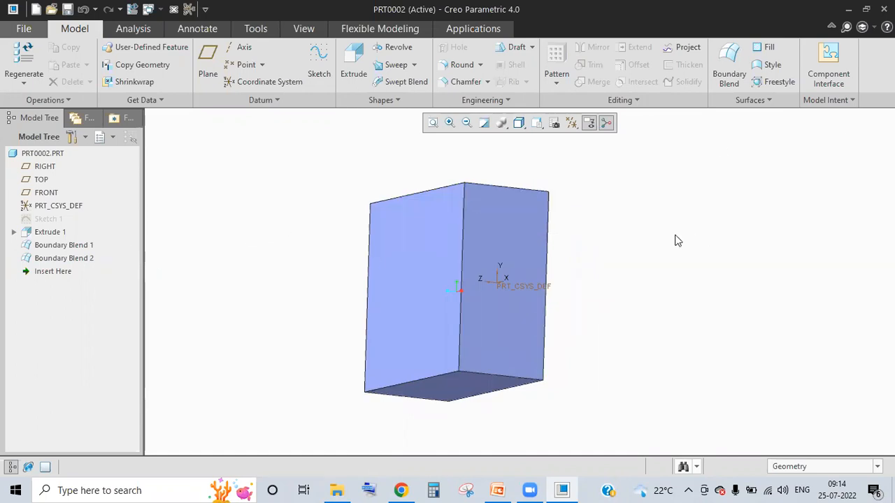
pyautogui.moveTo(501, 280)
pyautogui.mouseDown(button='middle')
pyautogui.moveTo(471, 296)
pyautogui.moveTo(453, 283)
pyautogui.moveTo(496, 190)
pyautogui.mouseUp(button='middle')
pyautogui.moveTo(485, 256); pyautogui.dragTo(525, 282, button='middle')
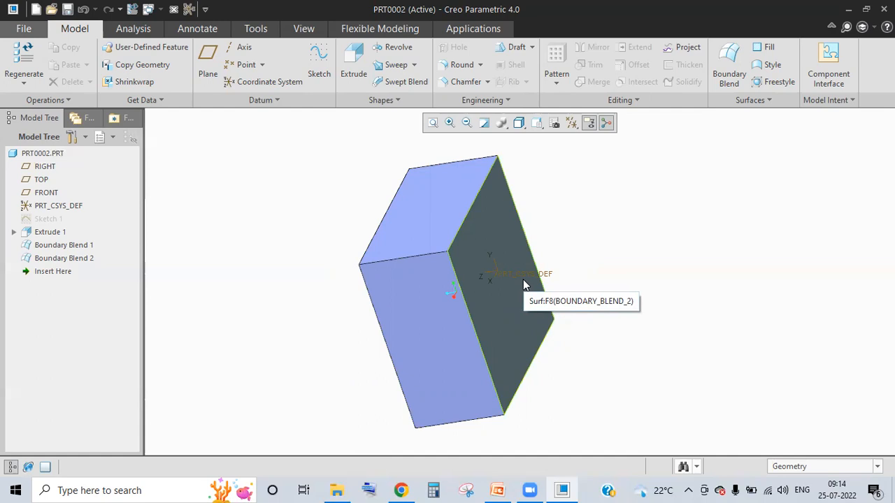
# - Merge the extruded surface and both boundary blends into a single quilt
pyautogui.click(47, 232)
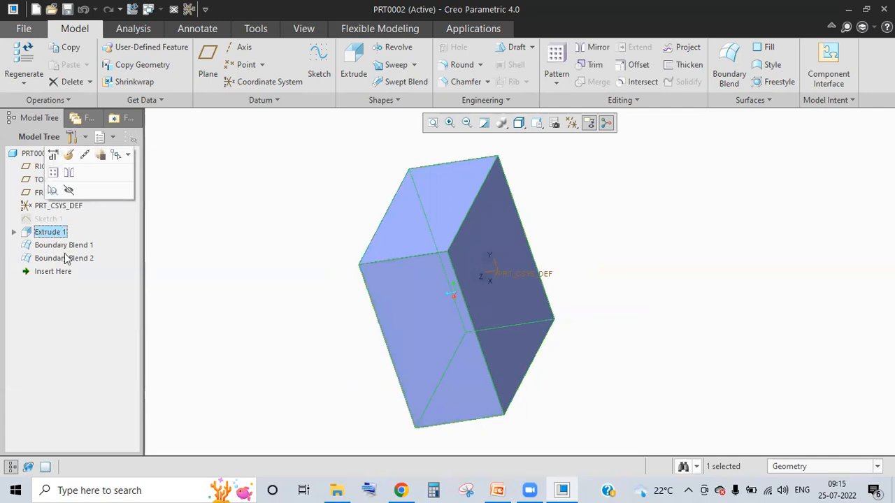
pyautogui.keyDown('ctrl'); pyautogui.click(69, 247); pyautogui.keyUp('ctrl')
pyautogui.keyDown('ctrl'); pyautogui.click(69, 261); pyautogui.keyUp('ctrl')
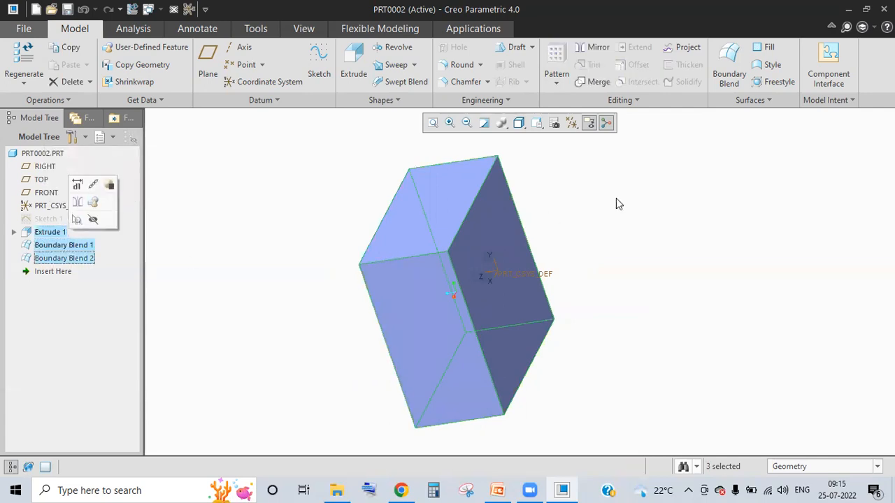
pyautogui.click(589, 85)
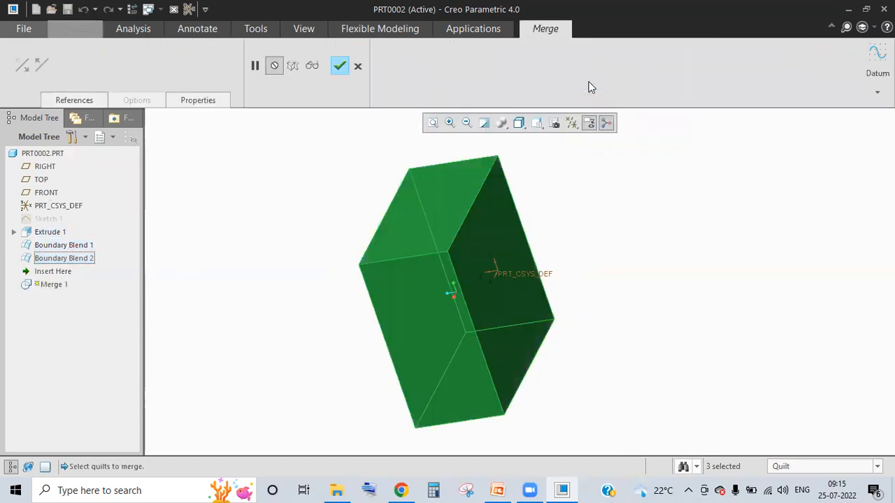
pyautogui.click(74, 100)
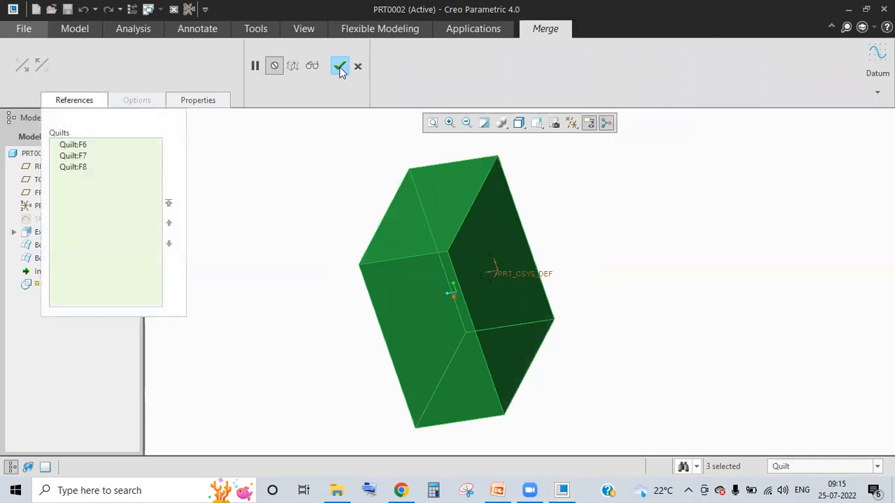
pyautogui.click(340, 68)
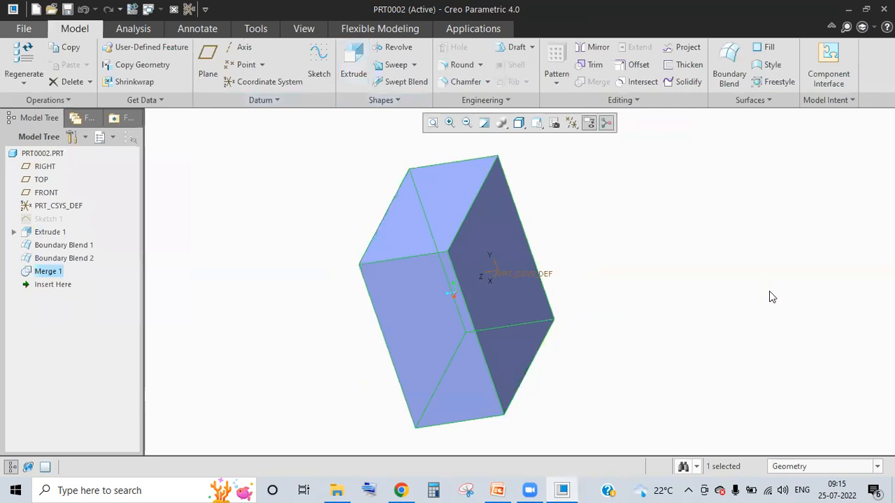
# - Check the merged quilt from several sides and solidify it into a solid box by filling it with material
pyautogui.click(46, 271)
pyautogui.hotkey('ctrl', 'd')
pyautogui.moveTo(373, 259)
pyautogui.mouseDown(button='middle')
pyautogui.moveTo(443, 385)
pyautogui.moveTo(592, 450)
pyautogui.mouseUp(button='middle')
pyautogui.moveTo(569, 321); pyautogui.dragTo(254, 298, button='middle')
pyautogui.moveTo(239, 221); pyautogui.dragTo(567, 214, button='middle')
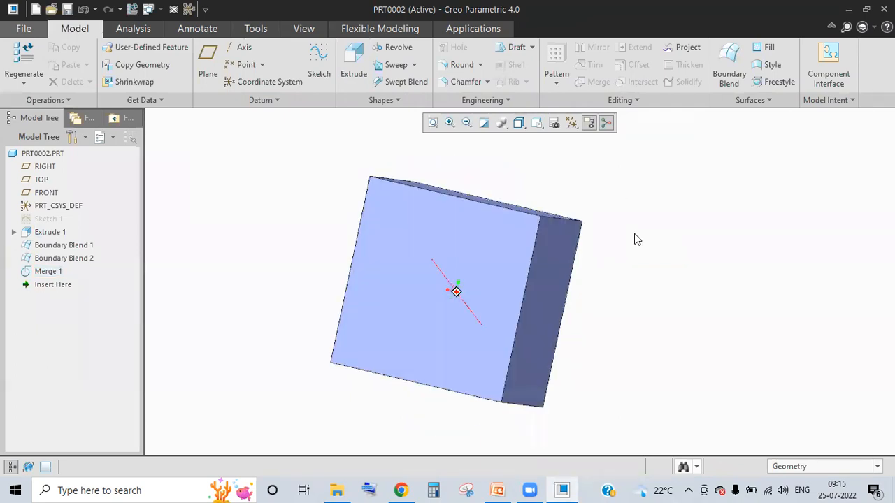
pyautogui.click(48, 271)
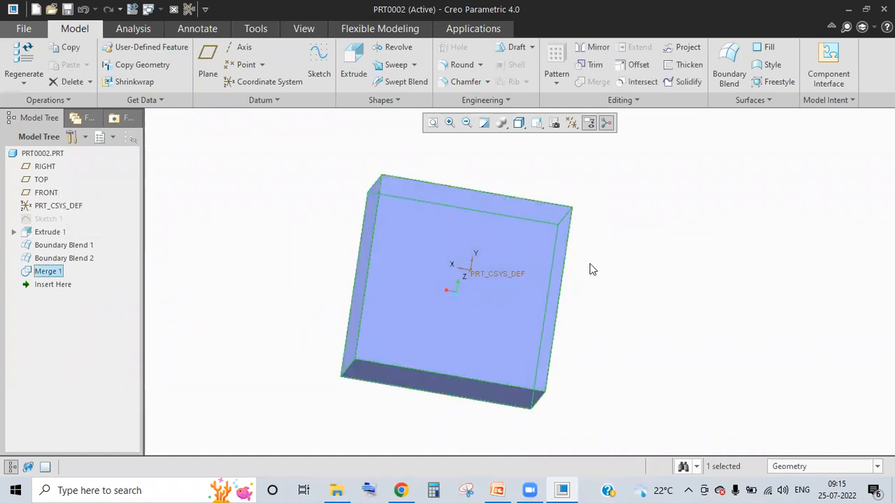
pyautogui.click(675, 83)
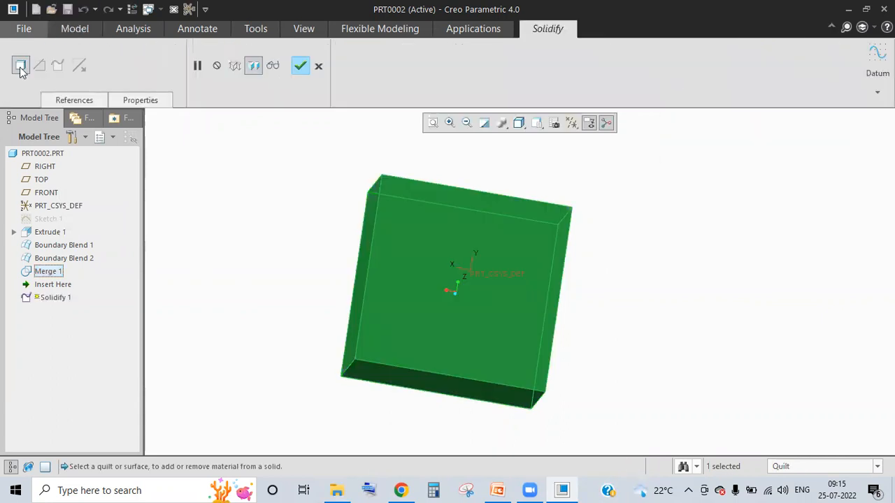
pyautogui.click(62, 103)
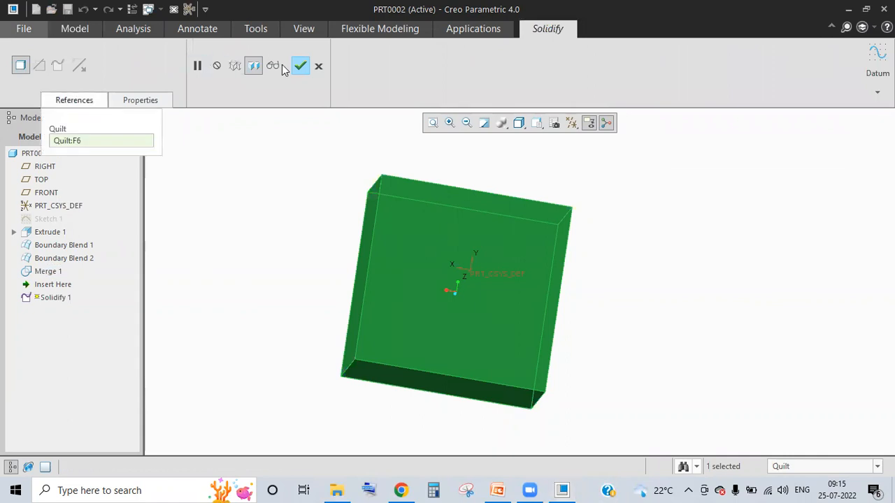
pyautogui.click(300, 66)
pyautogui.click(340, 256)
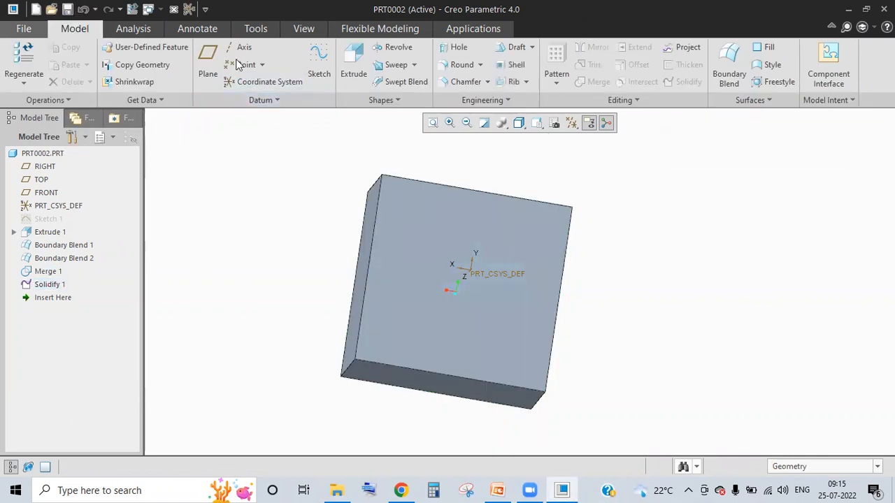
# - Examine the inside of the solid box with a temporary planar section offset about 147.59 from its side face
pyautogui.hotkey('ctrl', 'd')
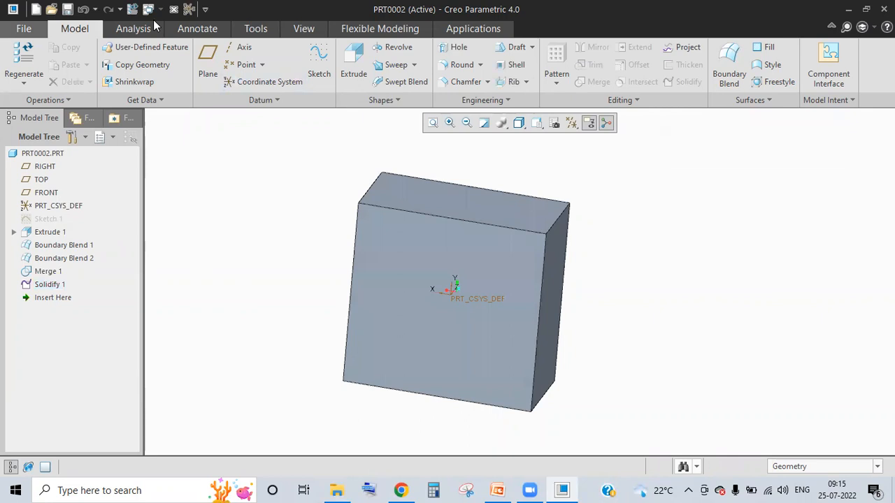
pyautogui.click(304, 30)
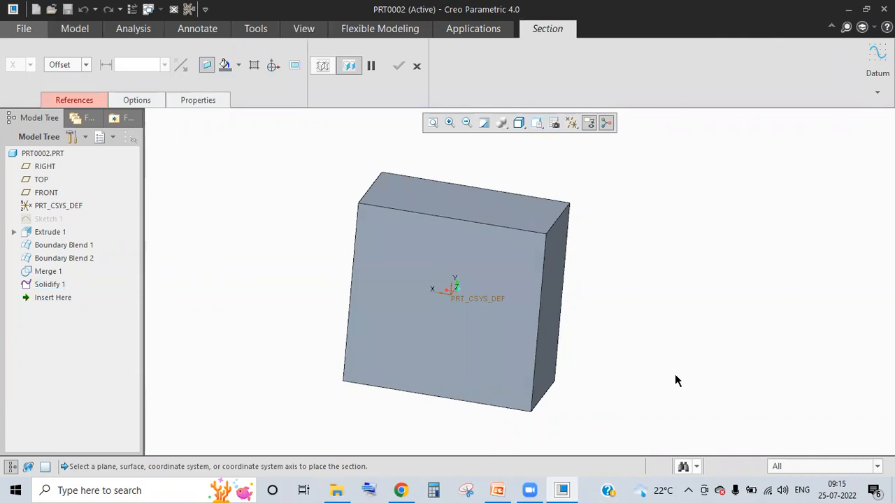
pyautogui.click(549, 332)
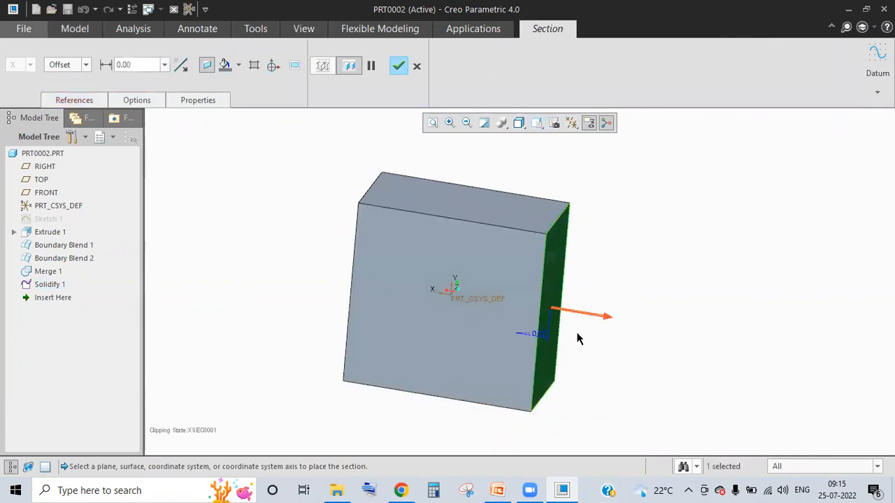
pyautogui.moveTo(602, 320); pyautogui.dragTo(456, 292)
pyautogui.moveTo(510, 314); pyautogui.dragTo(472, 278, button='middle')
pyautogui.moveTo(461, 228); pyautogui.dragTo(483, 289, button='middle')
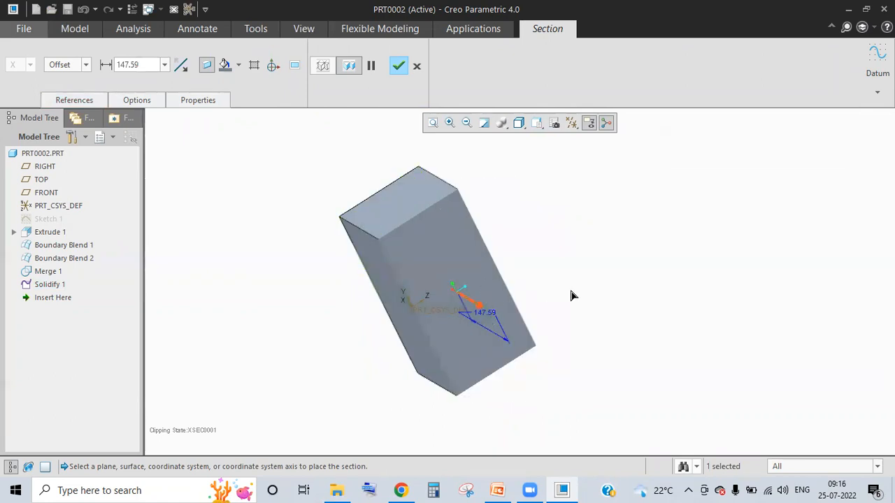
pyautogui.moveTo(571, 295); pyautogui.dragTo(711, 258, button='middle')
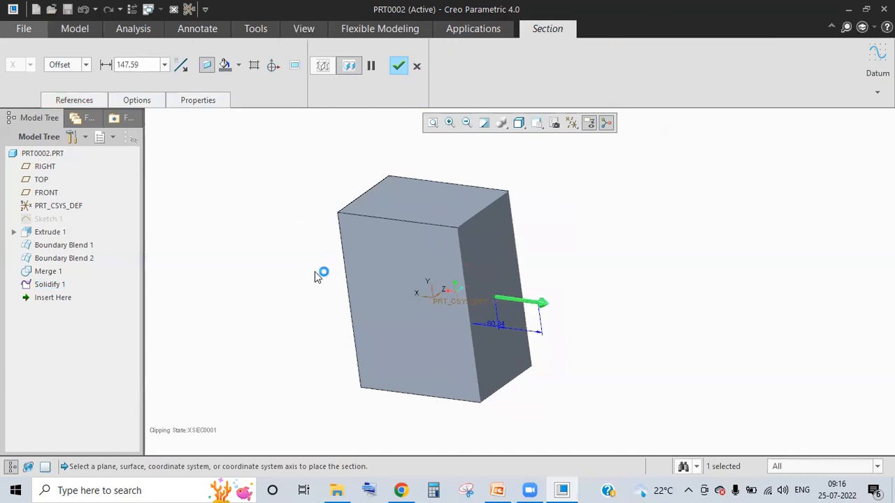
pyautogui.middleClick(268, 272)
# - Delete the Solidify 1 and Merge 1 features
pyautogui.click(49, 284)
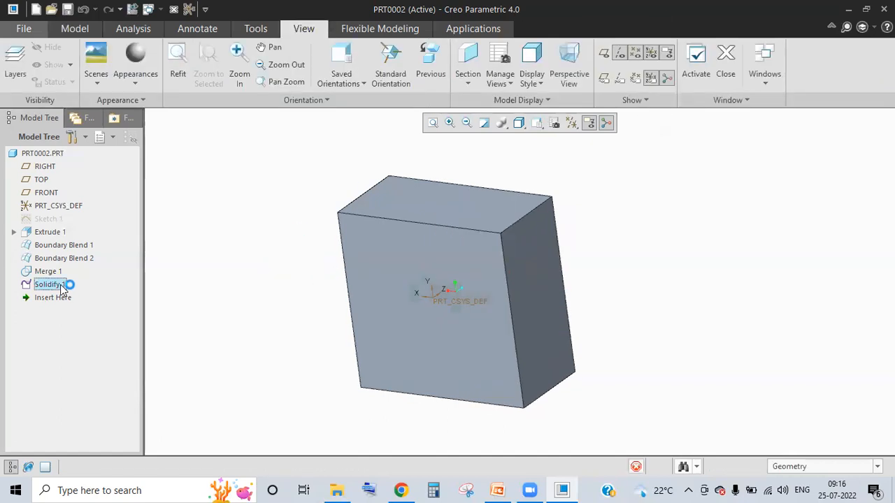
pyautogui.press('Delete')
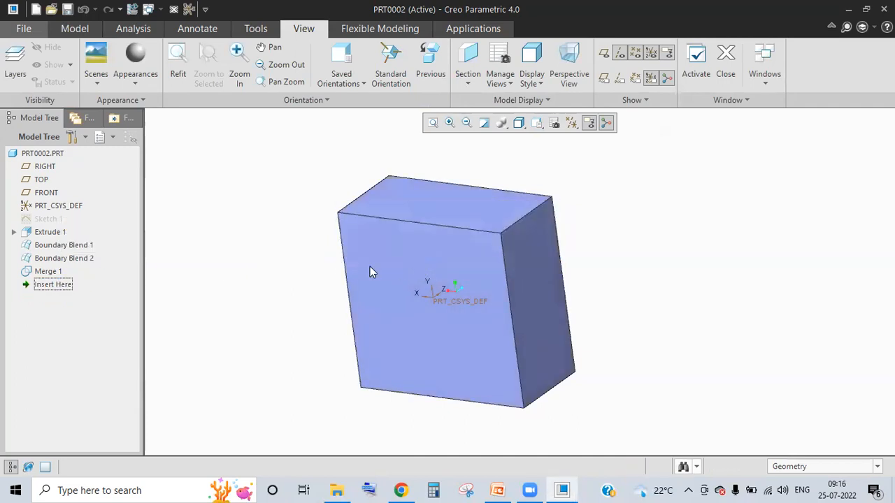
pyautogui.press('Delete')
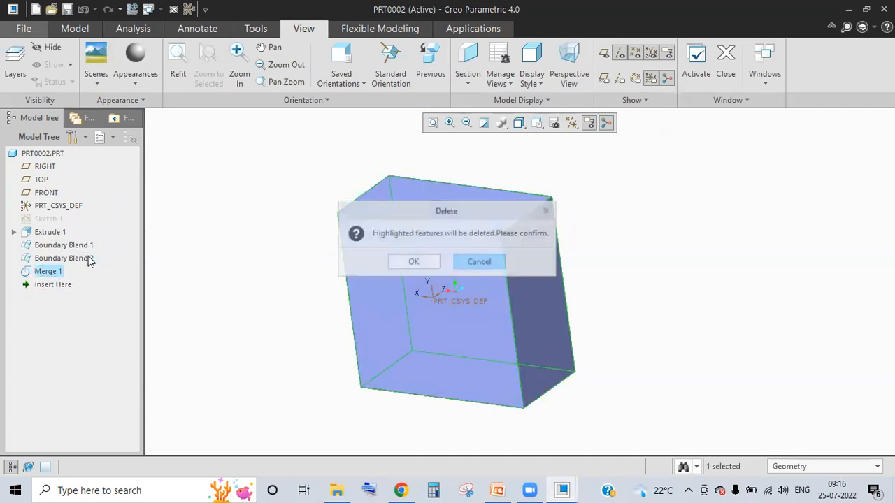
pyautogui.press('Left')
pyautogui.press('Return')
# - Hide Boundary Blend 2 and Boundary Blend 1 so both ends of the extruded surface are open
pyautogui.click(91, 257)
pyautogui.click(113, 214)
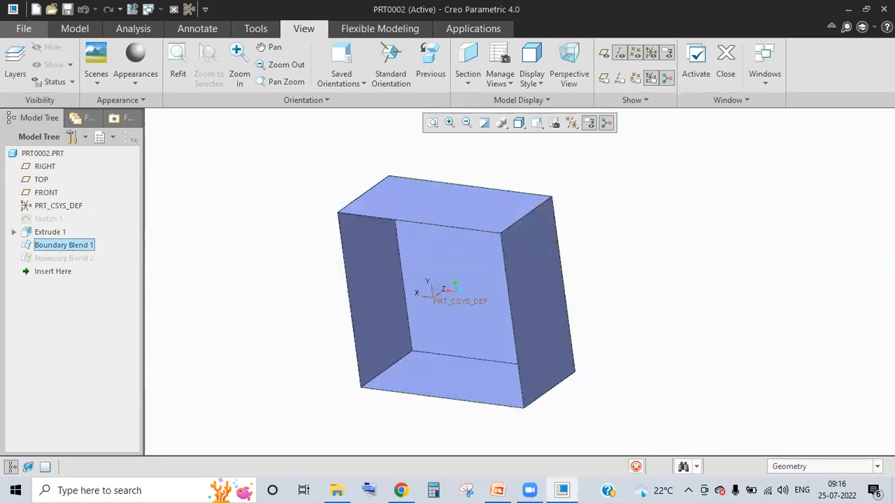
pyautogui.click(112, 202)
# - Create a diagonal boundary blend inside the box between two opposite corner edges along its depth
pyautogui.click(75, 29)
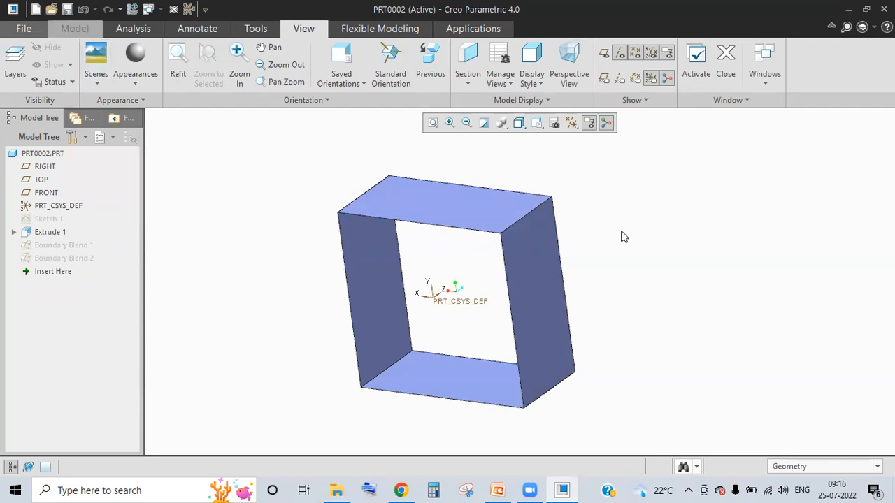
pyautogui.click(729, 65)
pyautogui.click(397, 362)
pyautogui.moveTo(352, 397); pyautogui.dragTo(579, 282, button='middle')
pyautogui.click(523, 213)
pyautogui.moveTo(442, 359); pyautogui.dragTo(415, 396, button='middle')
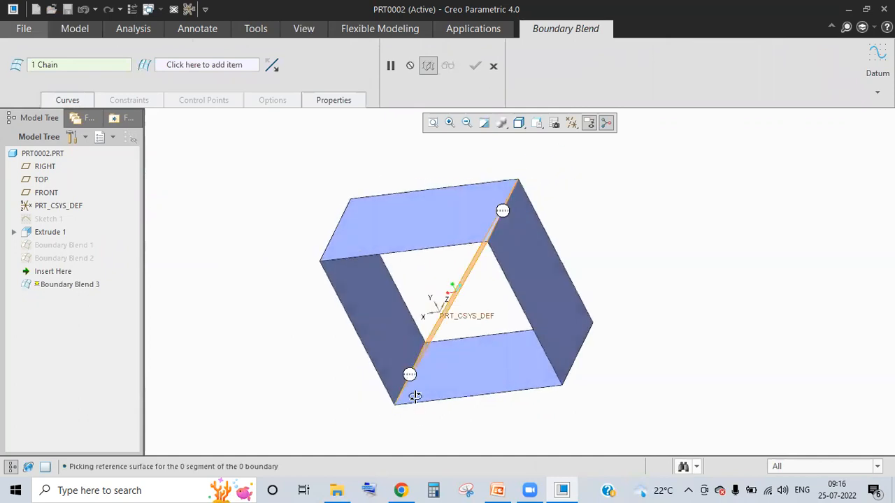
pyautogui.keyDown('ctrl'); pyautogui.click(415, 398); pyautogui.keyUp('ctrl')
pyautogui.moveTo(505, 255); pyautogui.dragTo(519, 254, button='middle')
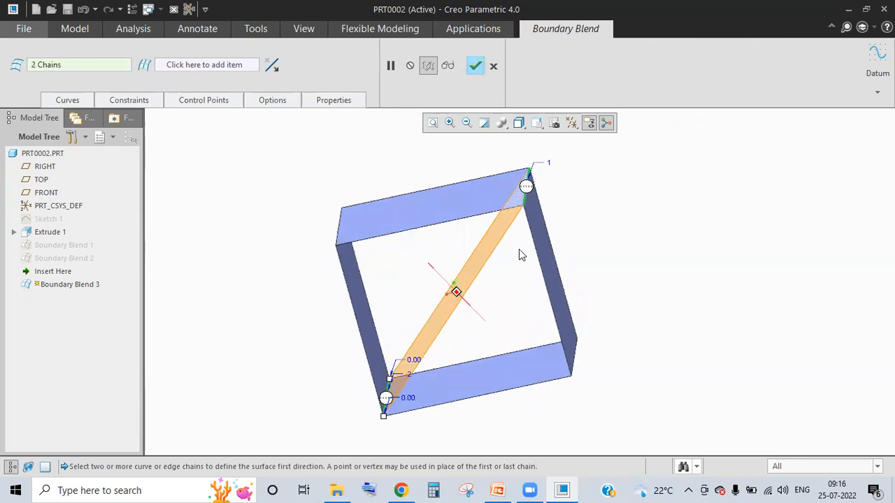
pyautogui.moveTo(572, 385); pyautogui.dragTo(446, 404, button='middle')
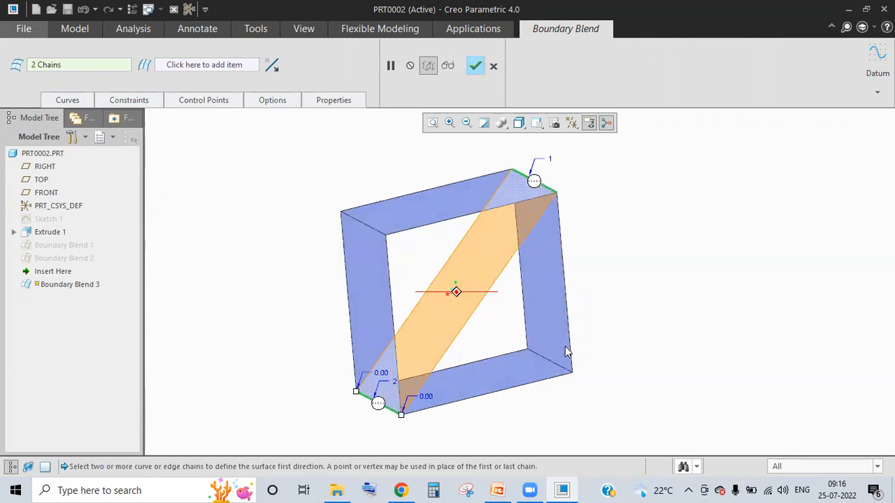
pyautogui.moveTo(565, 346); pyautogui.dragTo(481, 313, button='middle')
pyautogui.middleClick(441, 353)
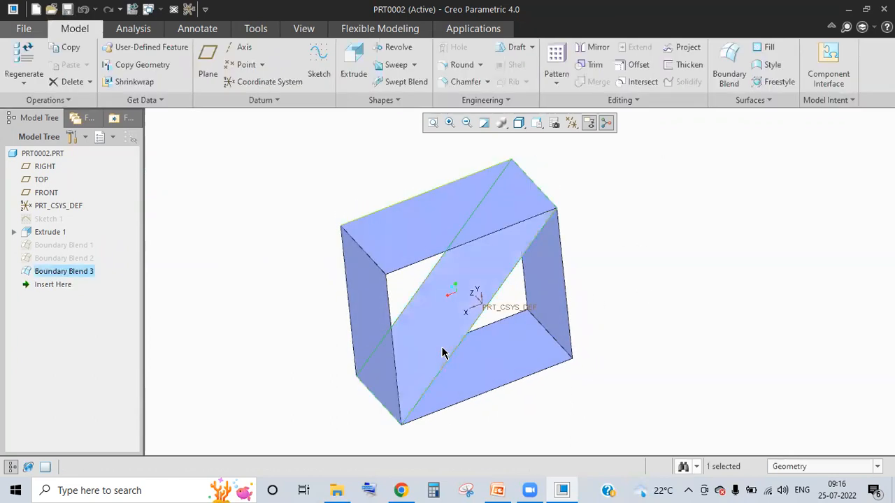
# - Close one triangular opening with a boundary blend between the diagonal surface's edge and the box's bottom edge
pyautogui.moveTo(442, 352); pyautogui.dragTo(594, 338, button='middle')
pyautogui.click(728, 67)
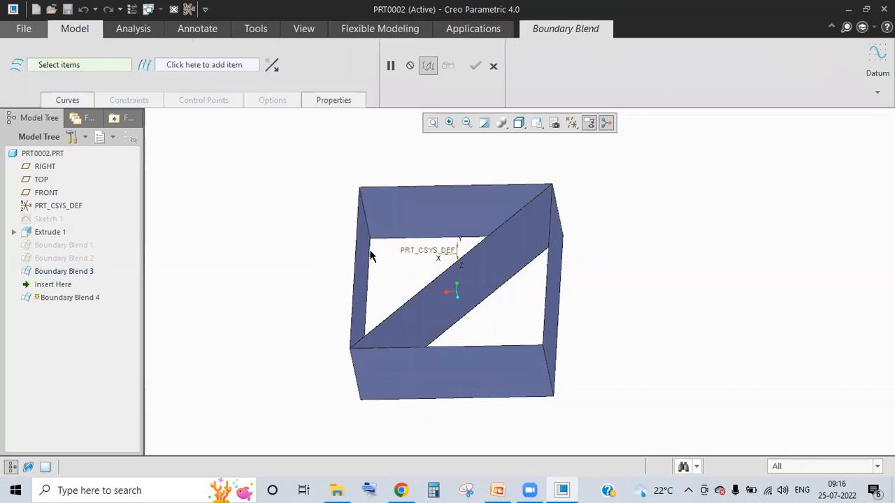
pyautogui.moveTo(369, 250); pyautogui.dragTo(370, 248, button='middle')
pyautogui.moveTo(539, 312); pyautogui.dragTo(413, 418, button='middle')
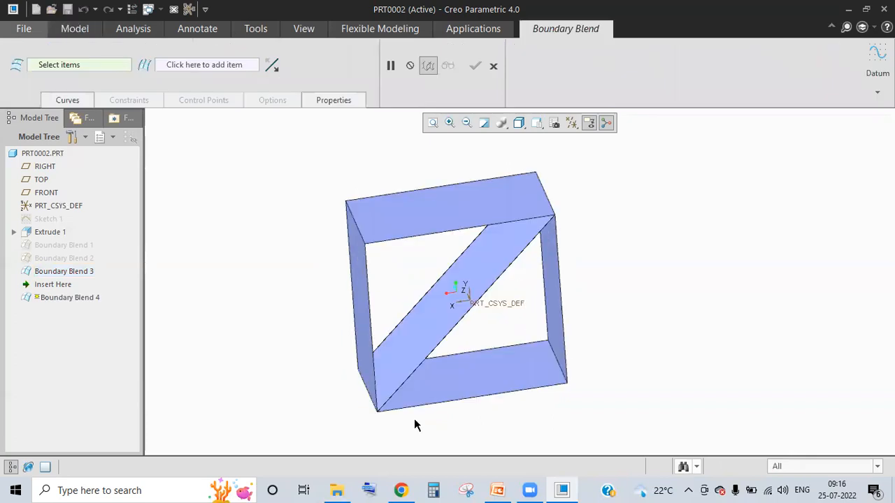
pyautogui.moveTo(451, 352); pyautogui.dragTo(459, 374, button='middle')
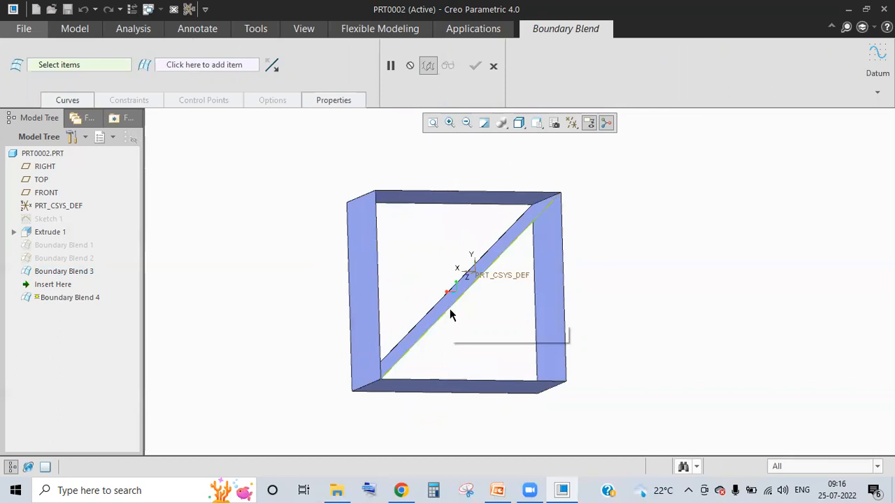
pyautogui.click(511, 347)
pyautogui.moveTo(515, 387); pyautogui.dragTo(515, 397, button='middle')
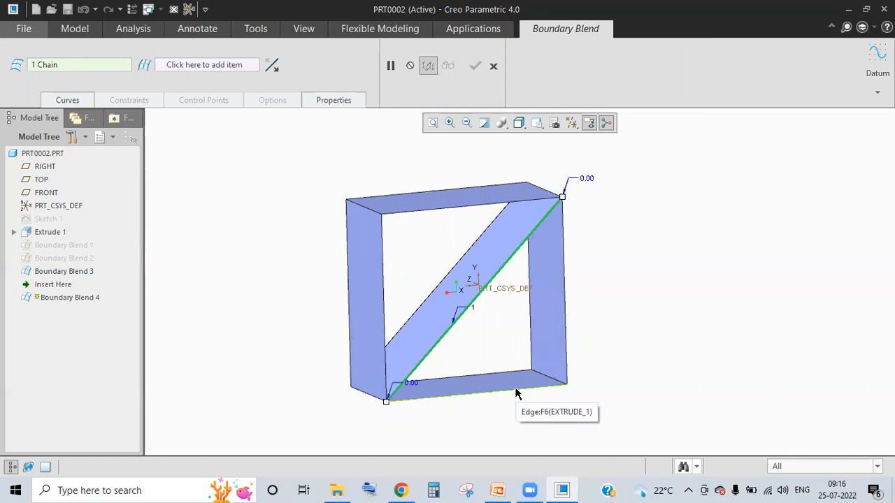
pyautogui.click(515, 393)
pyautogui.moveTo(623, 381); pyautogui.dragTo(599, 405, button='middle')
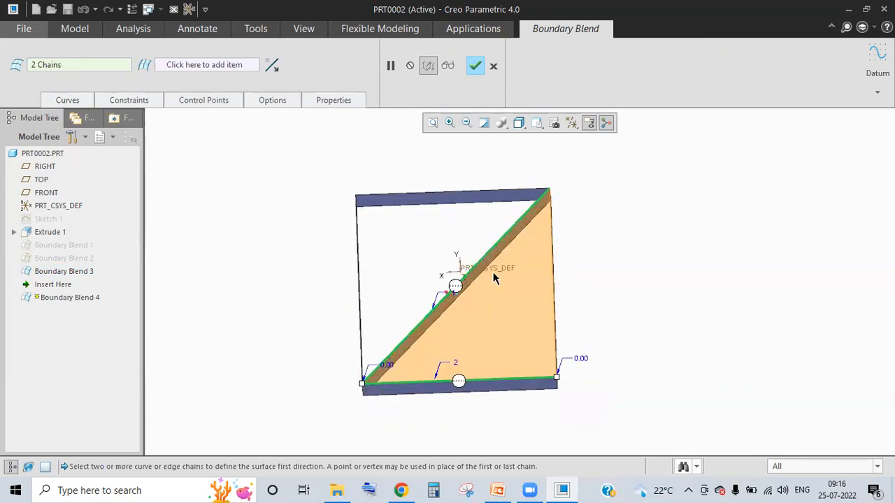
pyautogui.moveTo(632, 231); pyautogui.dragTo(518, 223, button='middle')
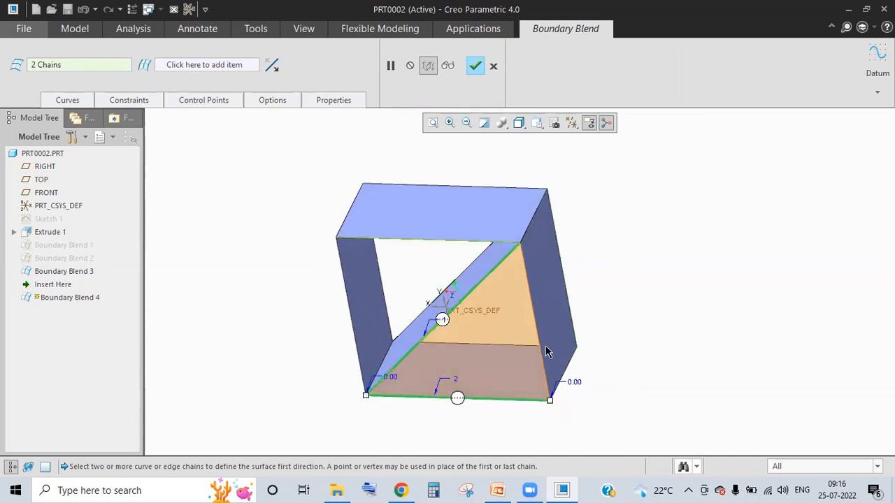
pyautogui.middleClick(512, 297)
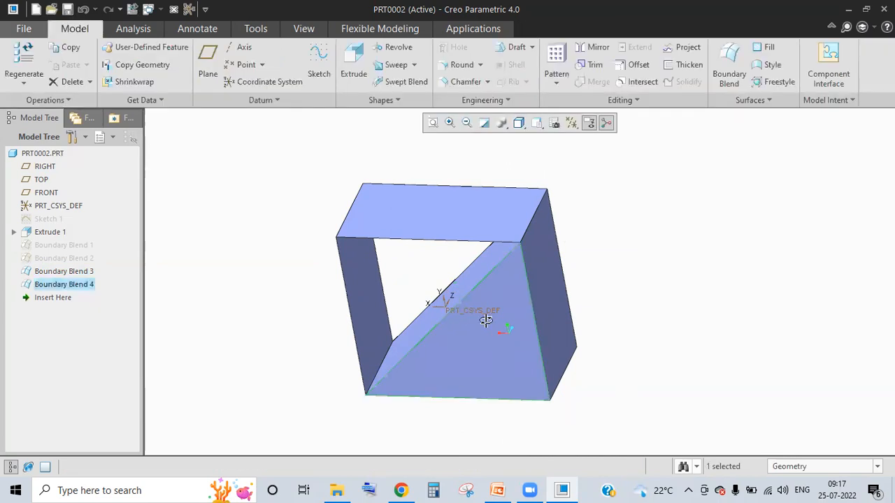
# - Close the matching triangle on the opposite side with a boundary blend between the vertical edge and the diagonal edge
pyautogui.moveTo(486, 320); pyautogui.dragTo(507, 292, button='middle')
pyautogui.moveTo(467, 273); pyautogui.dragTo(543, 252, button='middle')
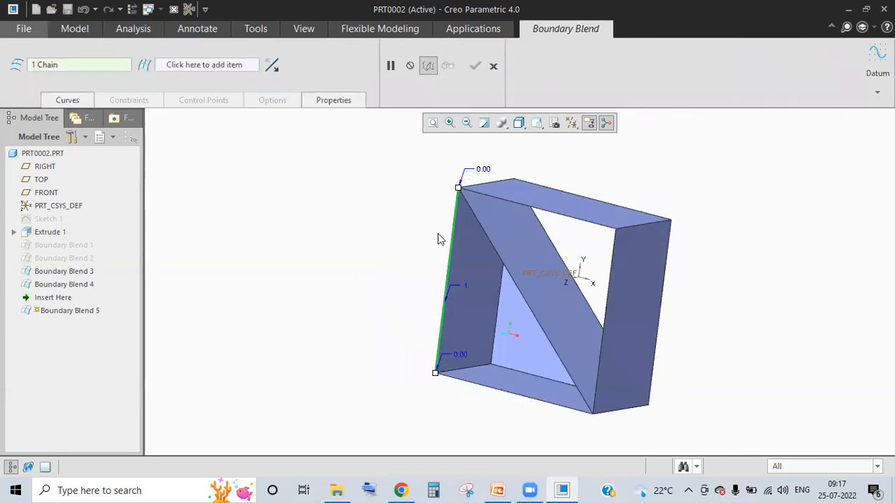
pyautogui.keyDown('ctrl'); pyautogui.click(521, 294); pyautogui.keyUp('ctrl')
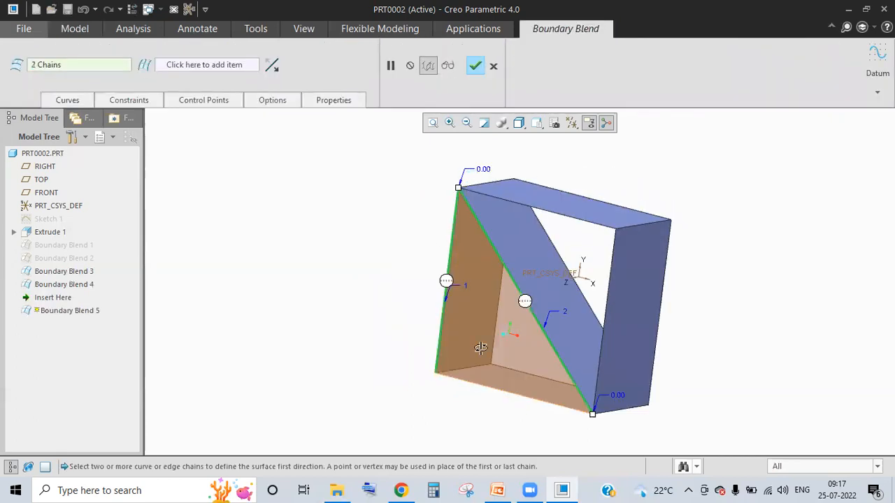
pyautogui.middleClick(552, 363)
pyautogui.moveTo(384, 224); pyautogui.dragTo(518, 271, button='middle')
pyautogui.moveTo(477, 405); pyautogui.dragTo(519, 383, button='middle')
pyautogui.moveTo(503, 343); pyautogui.dragTo(523, 301, button='middle')
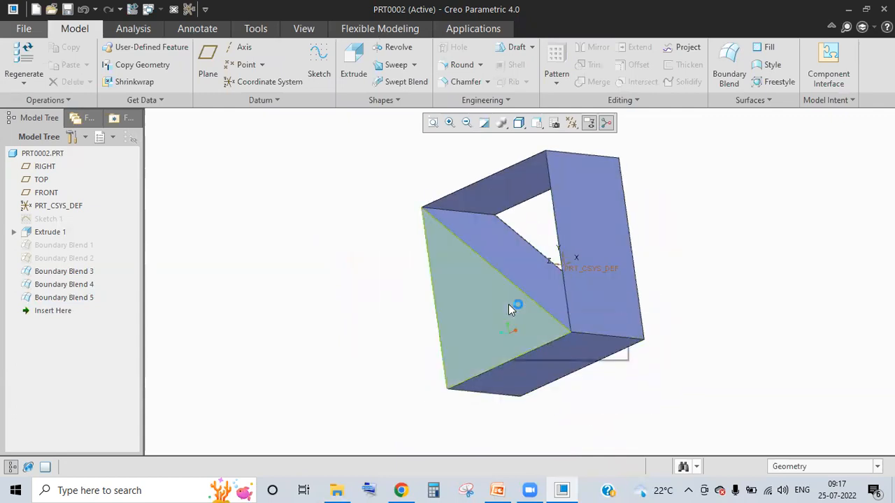
pyautogui.moveTo(451, 250); pyautogui.dragTo(519, 228, button='middle')
pyautogui.moveTo(518, 297); pyautogui.dragTo(512, 243, button='middle')
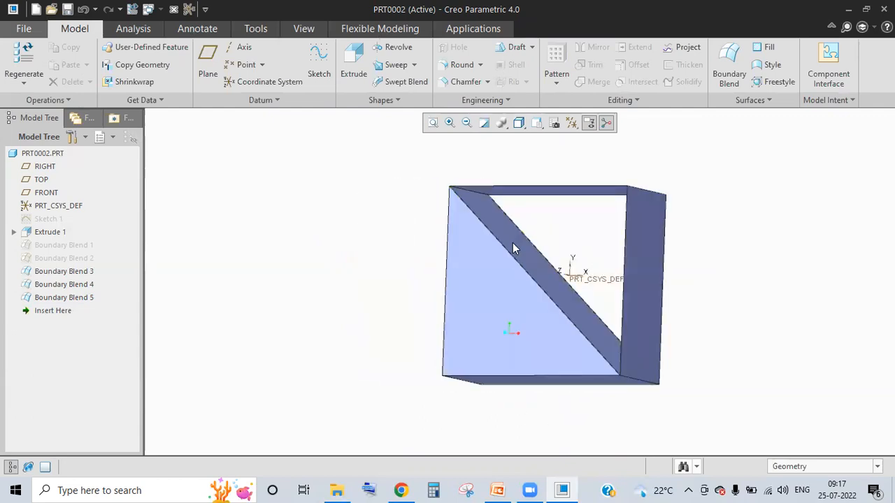
# - Examine the diagonal surface, its triangular end surfaces and the extruded box from several sides
pyautogui.moveTo(525, 293); pyautogui.dragTo(115, 229, button='middle')
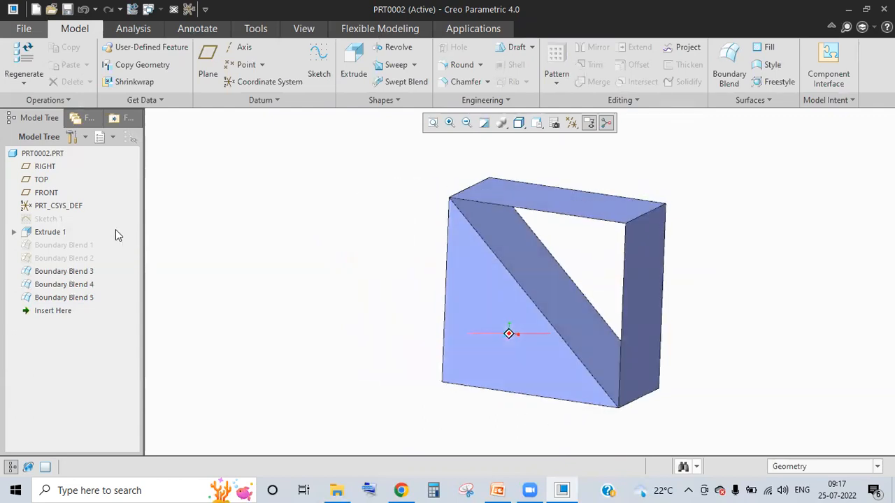
pyautogui.click(55, 235)
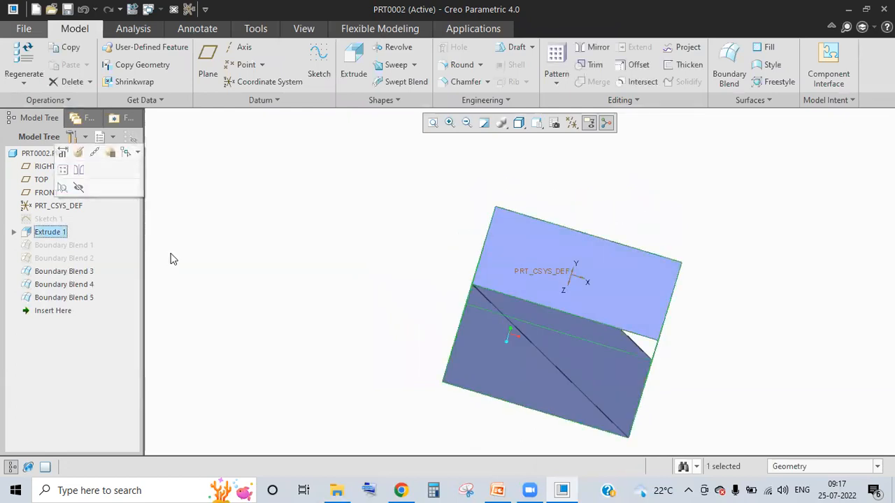
pyautogui.click(478, 319)
pyautogui.moveTo(478, 318); pyautogui.dragTo(438, 234, button='middle')
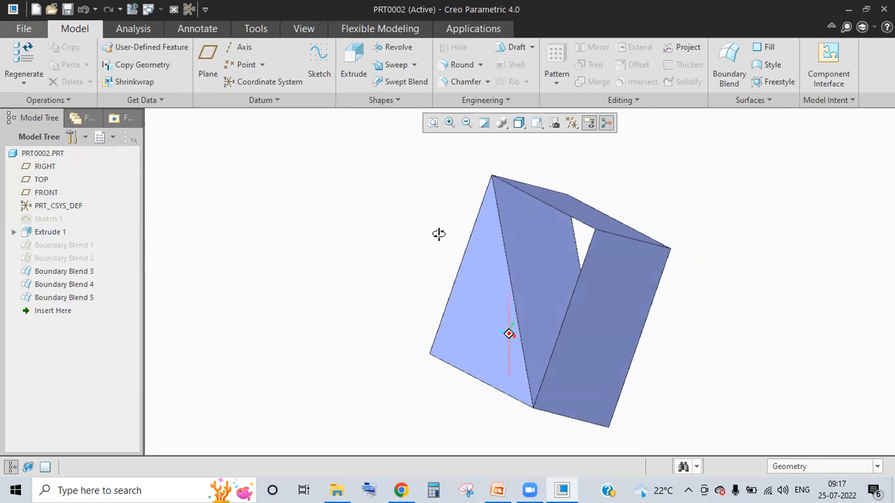
pyautogui.moveTo(498, 242); pyautogui.dragTo(442, 208, button='middle')
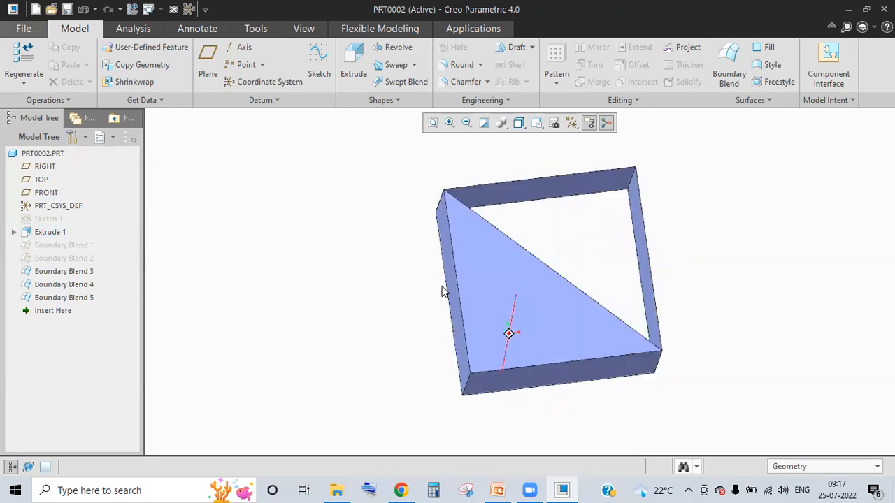
pyautogui.moveTo(441, 293); pyautogui.dragTo(550, 196, button='middle')
pyautogui.moveTo(615, 194); pyautogui.dragTo(461, 353, button='middle')
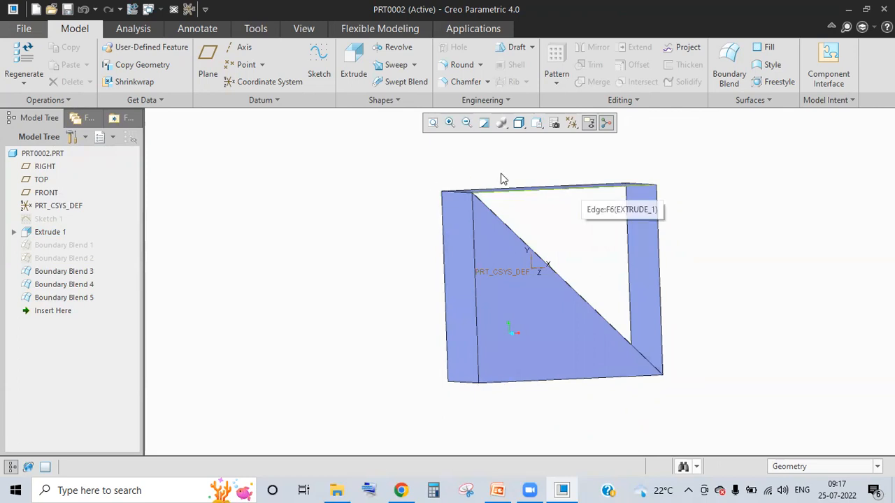
pyautogui.moveTo(549, 270); pyautogui.dragTo(496, 229, button='middle')
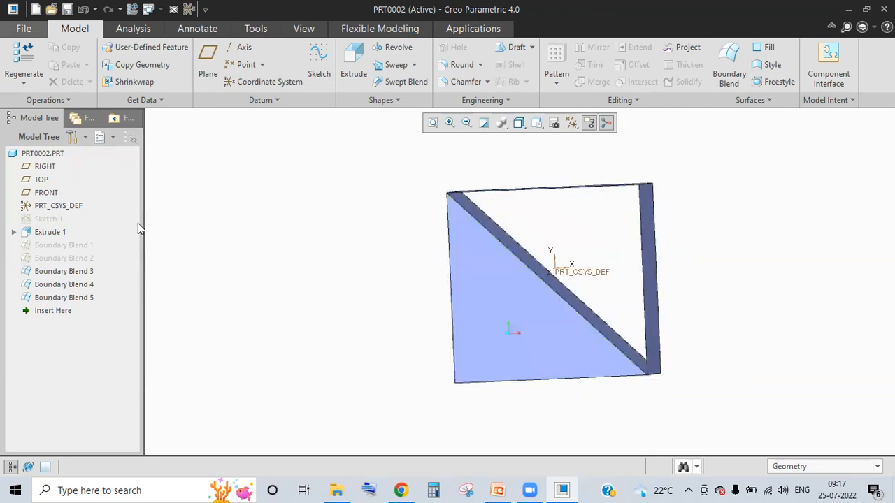
# - Try to merge Extrude 1 with Boundary Blends 3, 4 and 5 into one quilt
pyautogui.keyDown('ctrl'); pyautogui.click(63, 271); pyautogui.keyUp('ctrl')
pyautogui.keyDown('shift'); pyautogui.click(64, 297); pyautogui.keyUp('shift')
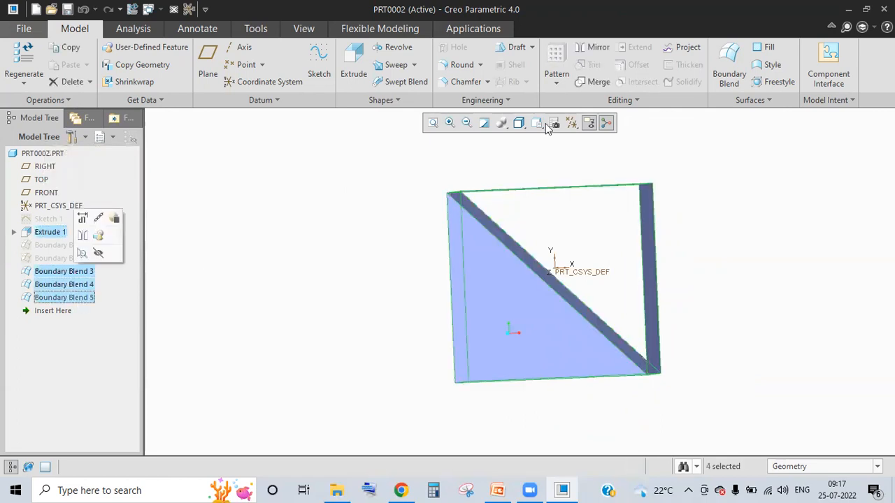
pyautogui.click(594, 82)
pyautogui.click(95, 96)
pyautogui.moveTo(496, 225); pyautogui.dragTo(563, 274, button='middle')
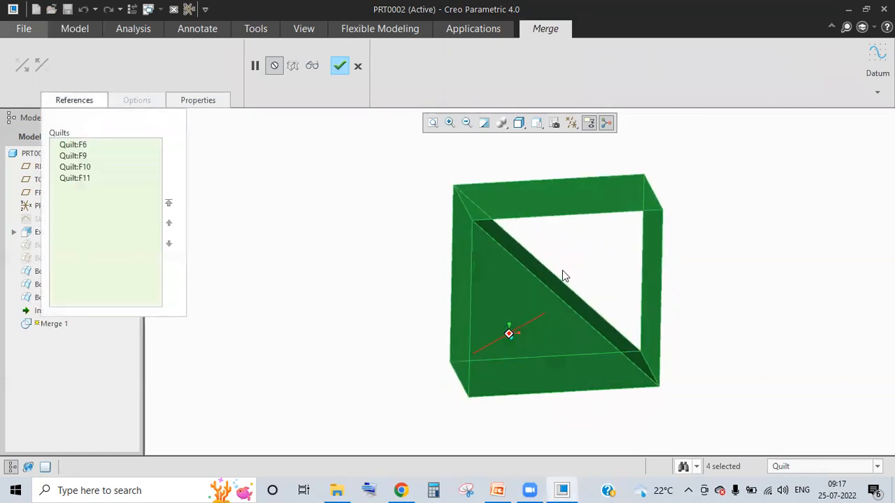
pyautogui.click(343, 66)
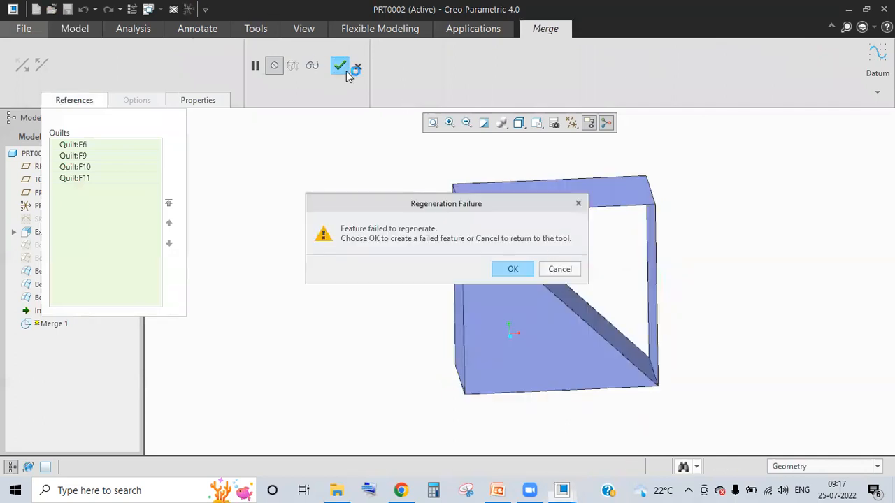
pyautogui.click(560, 268)
pyautogui.click(358, 66)
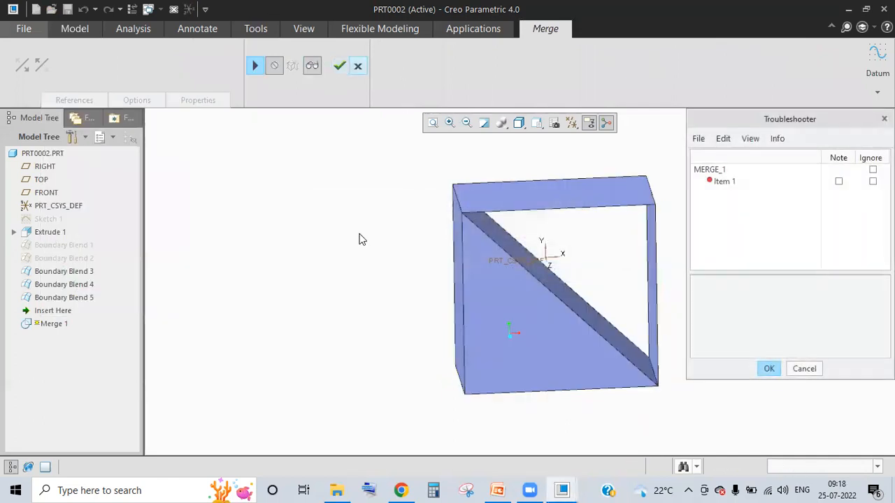
pyautogui.moveTo(361, 240); pyautogui.dragTo(373, 225, button='middle')
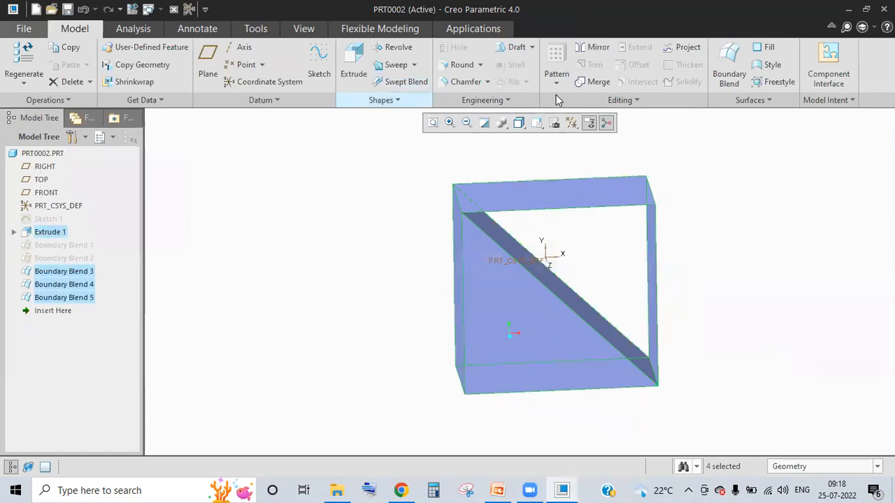
# - Hide Boundary Blend 3 and close the open upper triangle on one end of the box with a boundary blend
pyautogui.moveTo(483, 265)
pyautogui.mouseDown(button='middle')
pyautogui.moveTo(599, 201)
pyautogui.moveTo(524, 232)
pyautogui.moveTo(384, 242)
pyautogui.moveTo(710, 174)
pyautogui.mouseUp(button='middle')
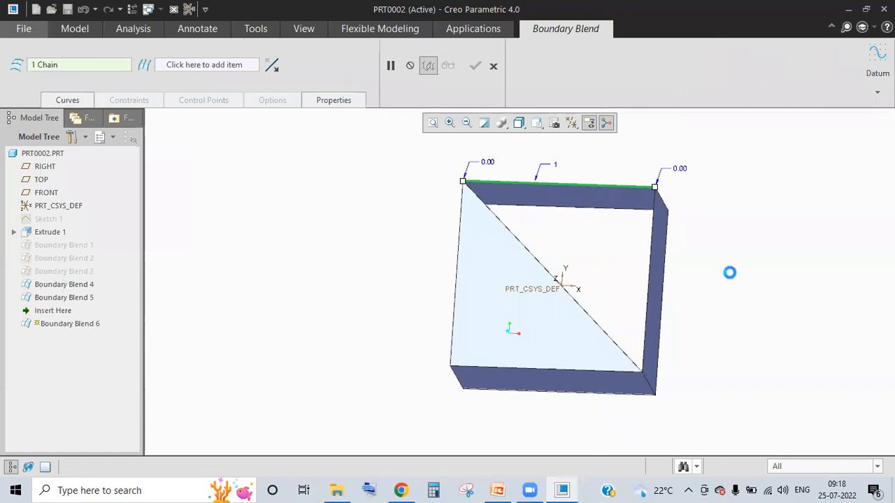
pyautogui.keyDown('ctrl'); pyautogui.click(570, 185); pyautogui.keyUp('ctrl')
pyautogui.click(475, 66)
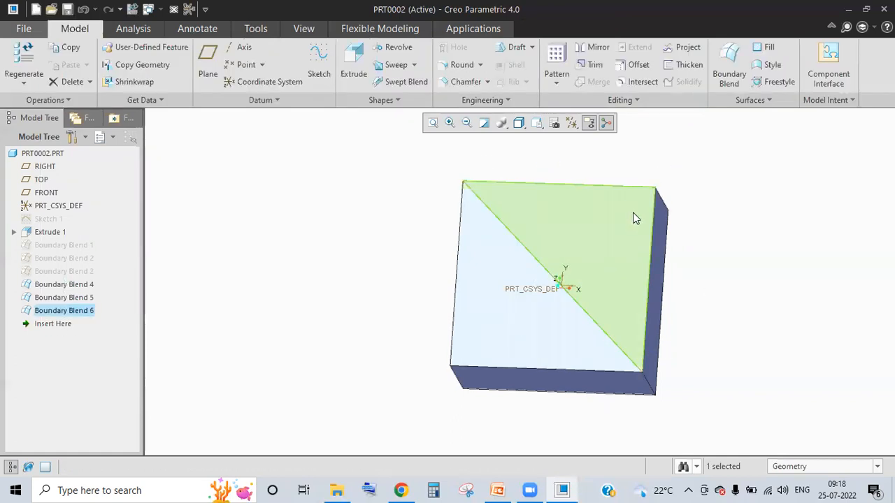
# - Close the upper triangle on the opposite end with a boundary blend between the box's vertical edge and top edge
pyautogui.moveTo(635, 218); pyautogui.dragTo(484, 203, button='middle')
pyautogui.moveTo(755, 68)
pyautogui.mouseDown(button='middle')
pyautogui.moveTo(473, 197)
pyautogui.moveTo(657, 65)
pyautogui.mouseUp(button='middle')
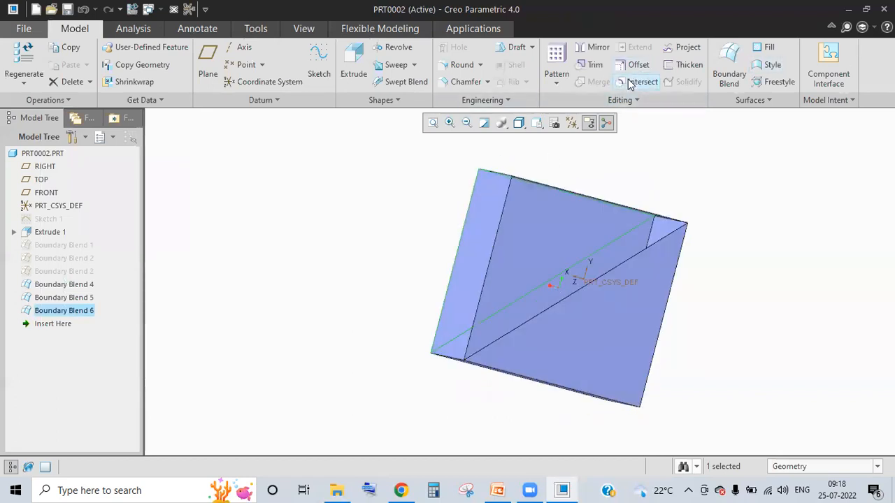
pyautogui.click(722, 77)
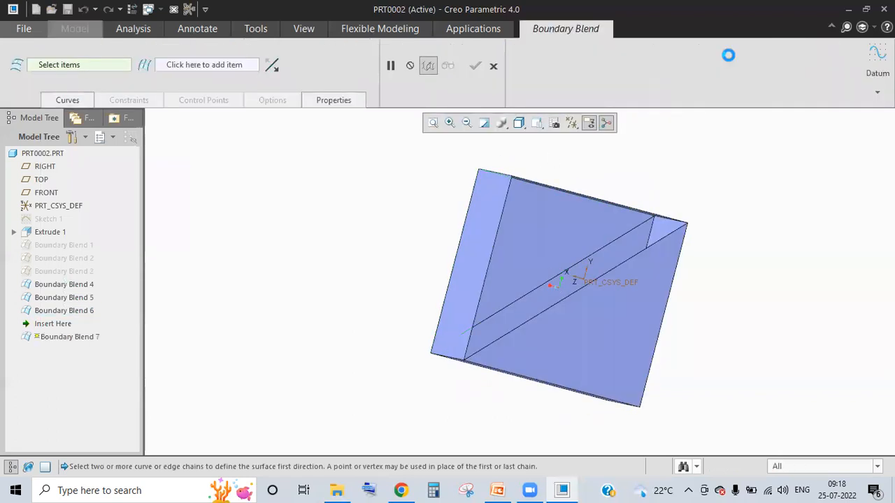
pyautogui.moveTo(473, 210); pyautogui.dragTo(485, 210, button='middle')
pyautogui.moveTo(548, 177); pyautogui.dragTo(552, 178, button='middle')
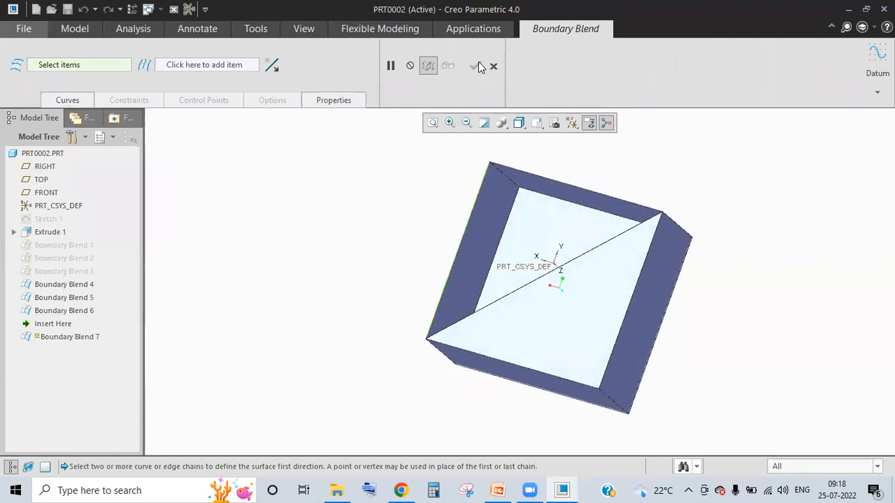
pyautogui.click(458, 244)
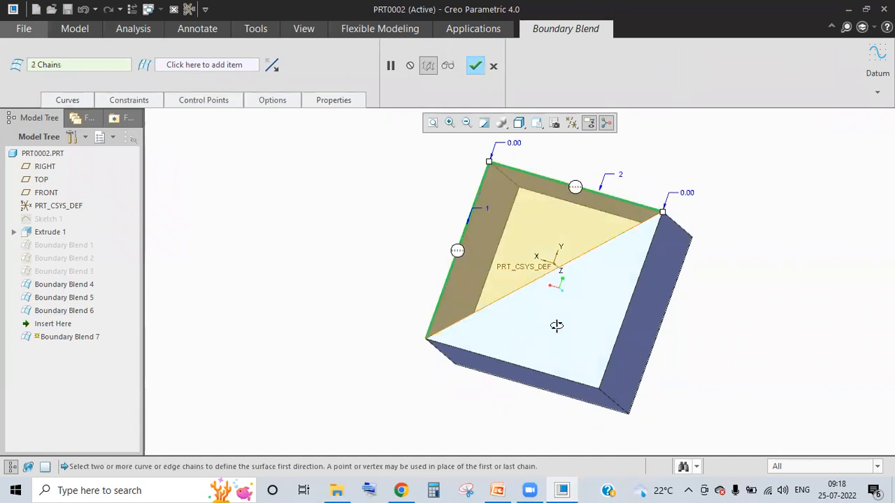
pyautogui.moveTo(557, 326); pyautogui.dragTo(627, 318, button='middle')
pyautogui.middleClick(628, 318)
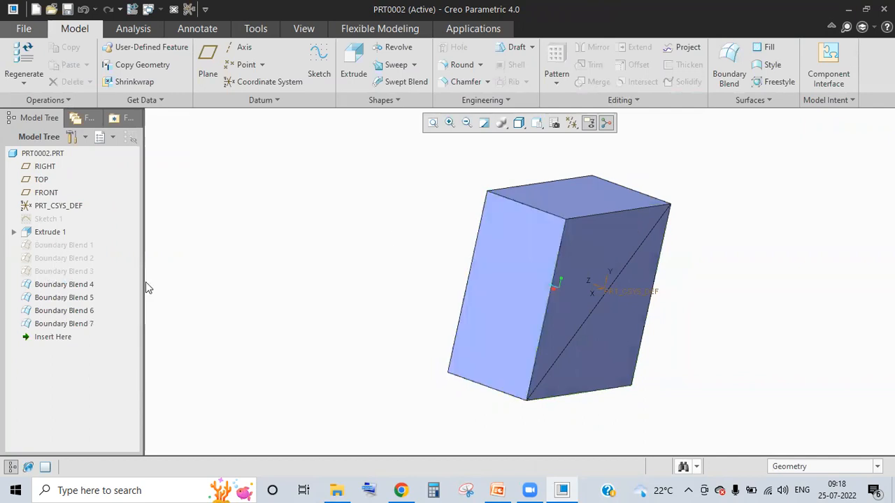
# - Try to merge Boundary Blends 4, 5, 6 and 7 into one quilt
pyautogui.click(54, 233)
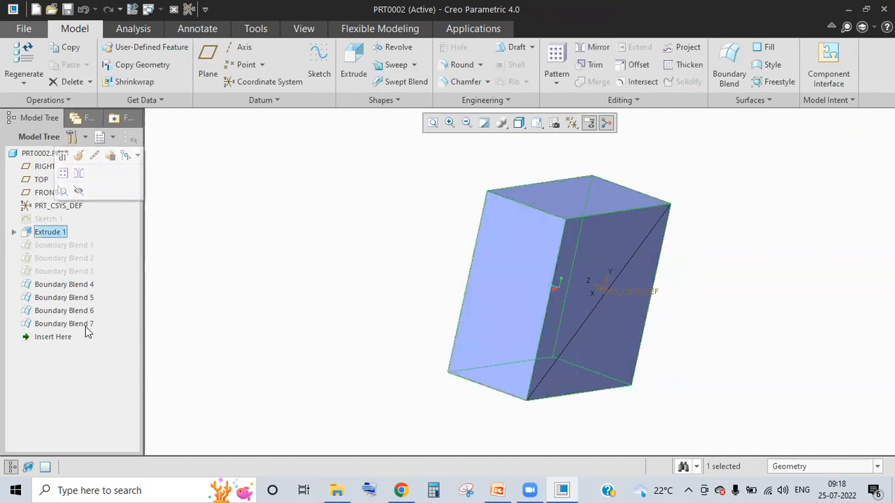
pyautogui.click(84, 285)
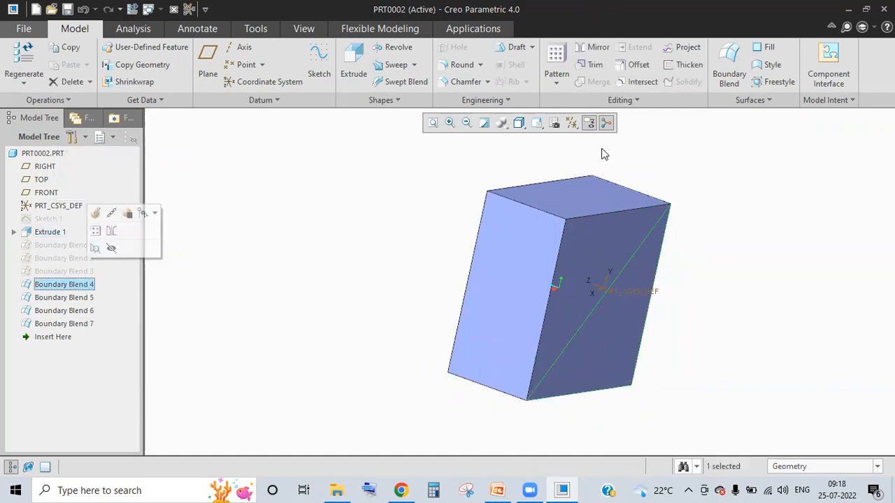
pyautogui.keyDown('ctrl'); pyautogui.click(670, 256); pyautogui.keyUp('ctrl')
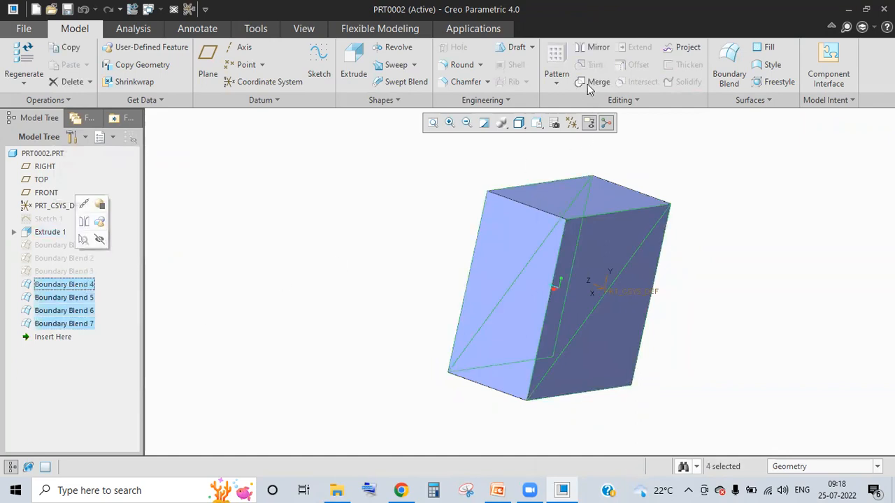
pyautogui.click(587, 82)
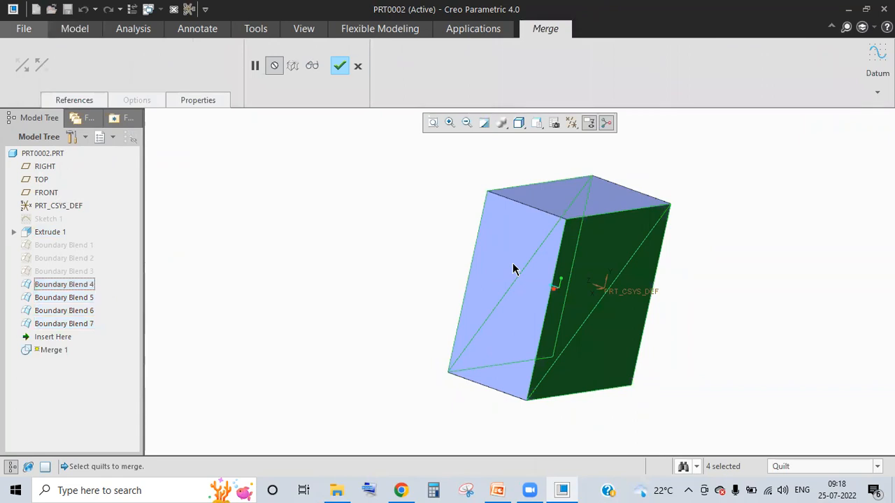
pyautogui.middleClick(512, 269)
pyautogui.click(510, 268)
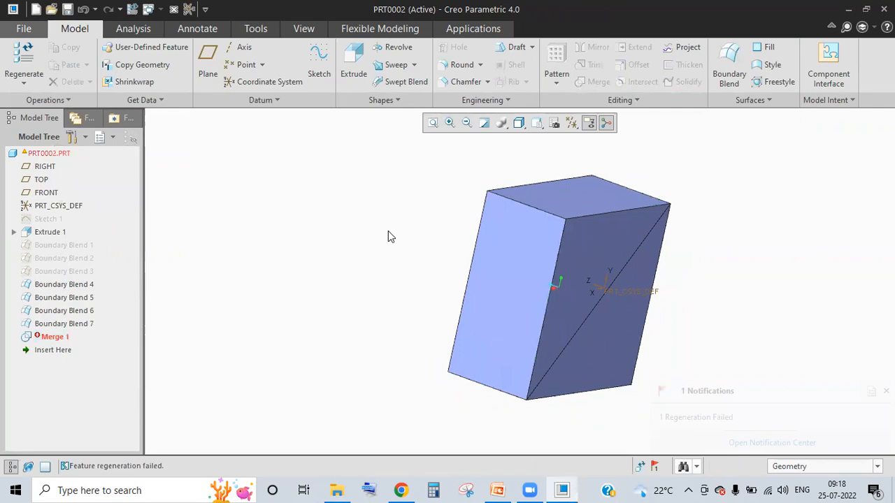
# - Delete the failed Merge 1 feature from the model
pyautogui.press('Delete')
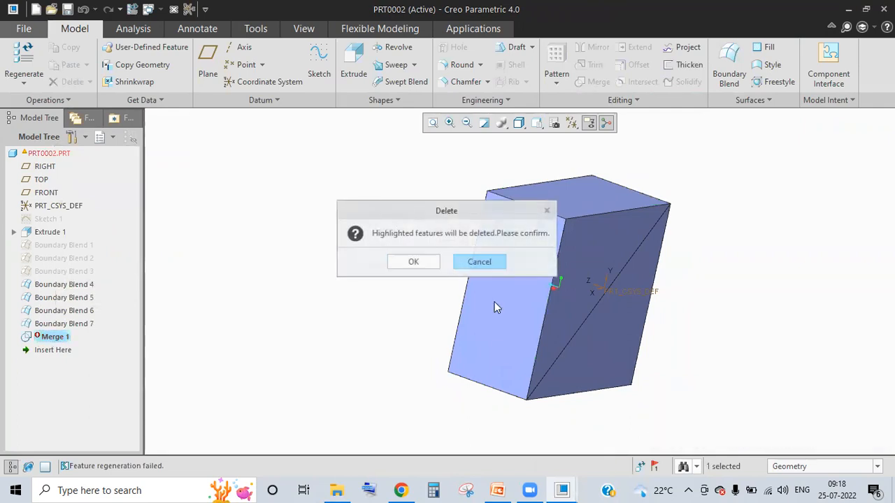
pyautogui.press('Tab')
pyautogui.press('Return')
# - Merge the two triangular surfaces on one end of the box, Boundary Blend 4 and Boundary Blend 7
pyautogui.moveTo(510, 244); pyautogui.dragTo(570, 272, button='middle')
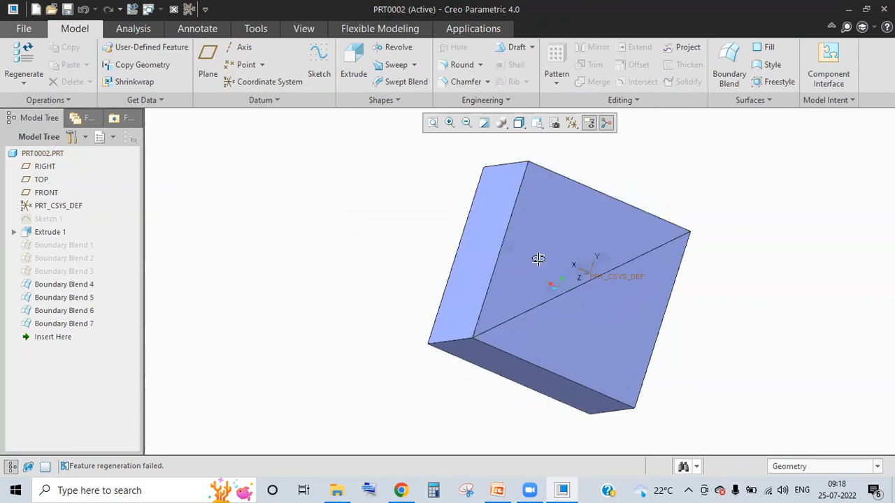
pyautogui.moveTo(493, 236)
pyautogui.mouseDown(button='middle')
pyautogui.moveTo(468, 227)
pyautogui.moveTo(510, 235)
pyautogui.mouseUp(button='middle')
pyautogui.moveTo(345, 307); pyautogui.dragTo(405, 219, button='middle')
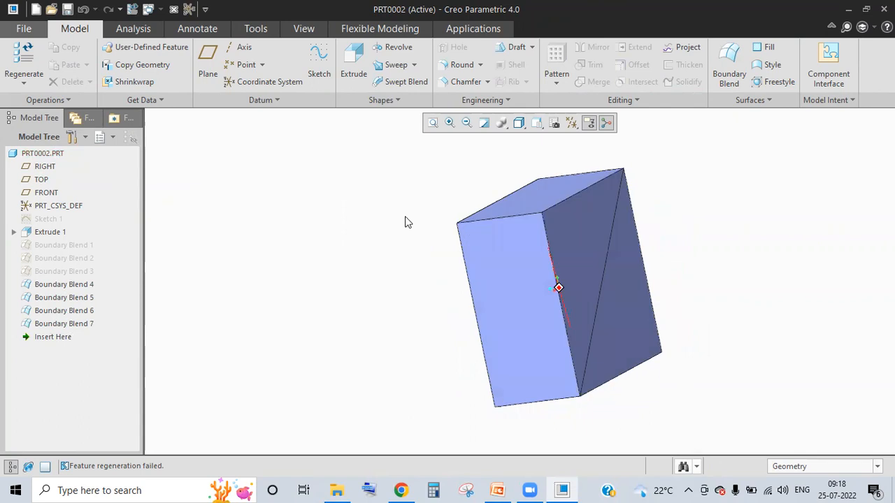
pyautogui.moveTo(700, 323); pyautogui.dragTo(598, 227, button='middle')
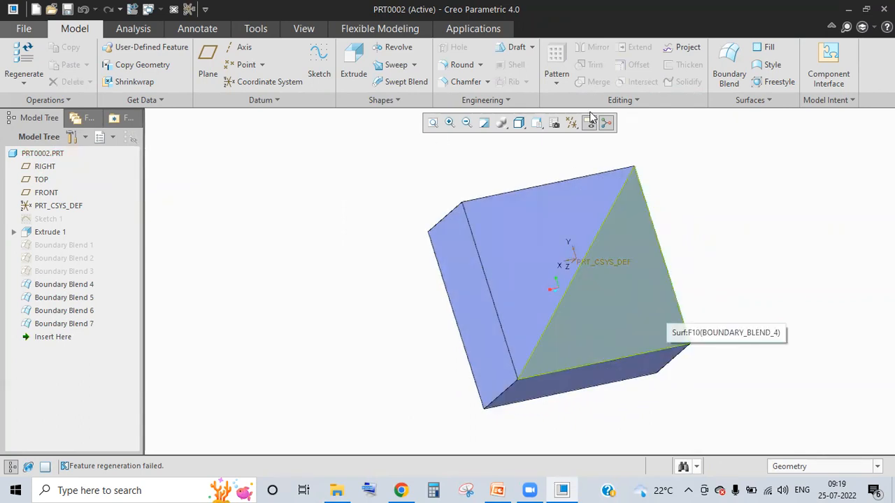
pyautogui.click(647, 314)
pyautogui.keyDown('ctrl'); pyautogui.click(629, 204); pyautogui.keyUp('ctrl')
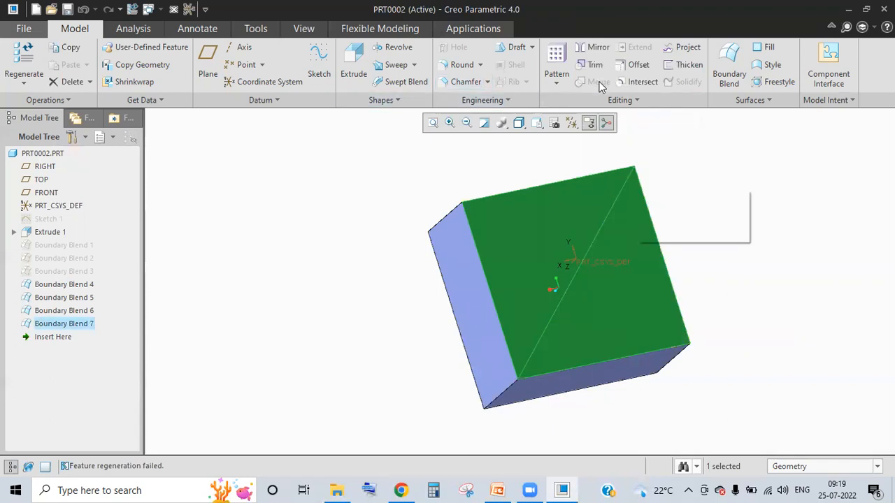
pyautogui.click(596, 82)
pyautogui.click(338, 70)
# - Merge Boundary Blend 5 and Boundary Blend 6, the two triangular surfaces on the opposite end of the box
pyautogui.moveTo(471, 270); pyautogui.dragTo(609, 234, button='middle')
pyautogui.click(597, 208)
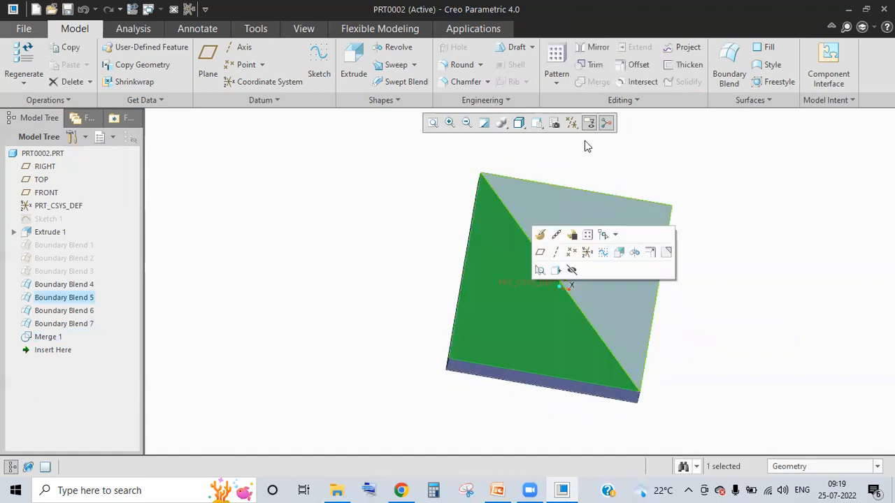
pyautogui.keyDown('ctrl'); pyautogui.click(615, 202); pyautogui.keyUp('ctrl')
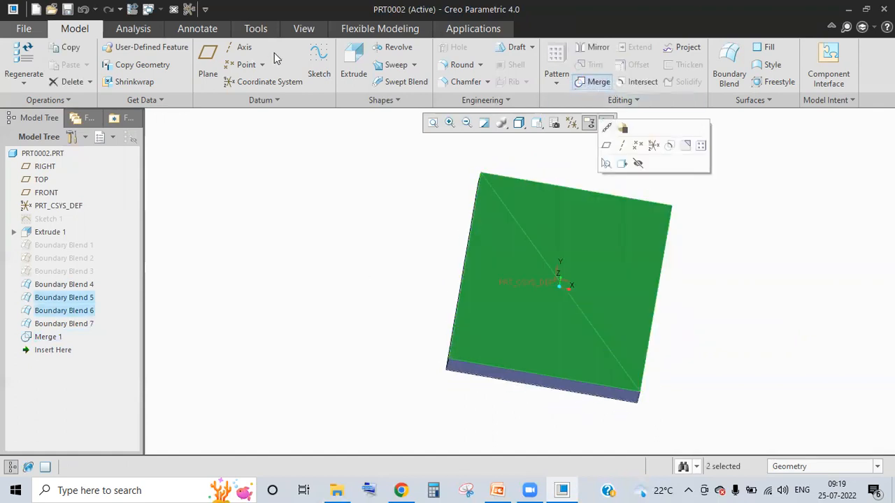
pyautogui.click(340, 66)
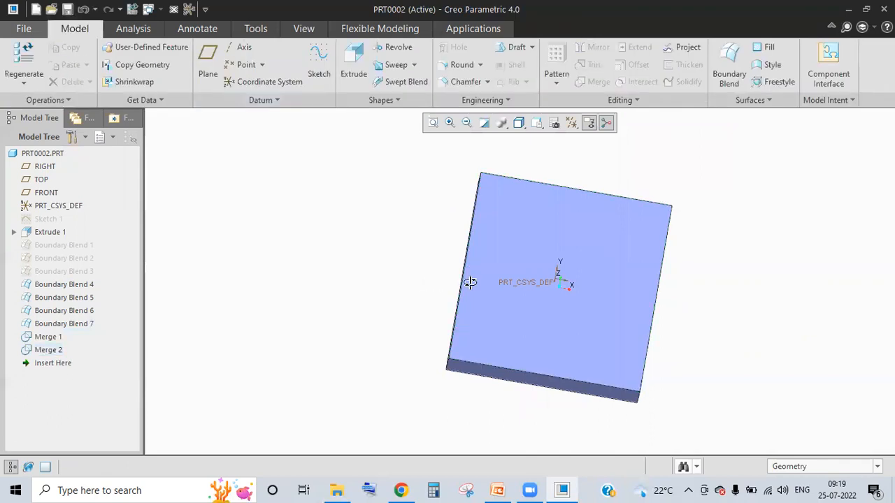
# - Try to merge Merge 1, Merge 2 and Extrude 1 into one quilt
pyautogui.moveTo(470, 282); pyautogui.dragTo(544, 193, button='middle')
pyautogui.click(49, 338)
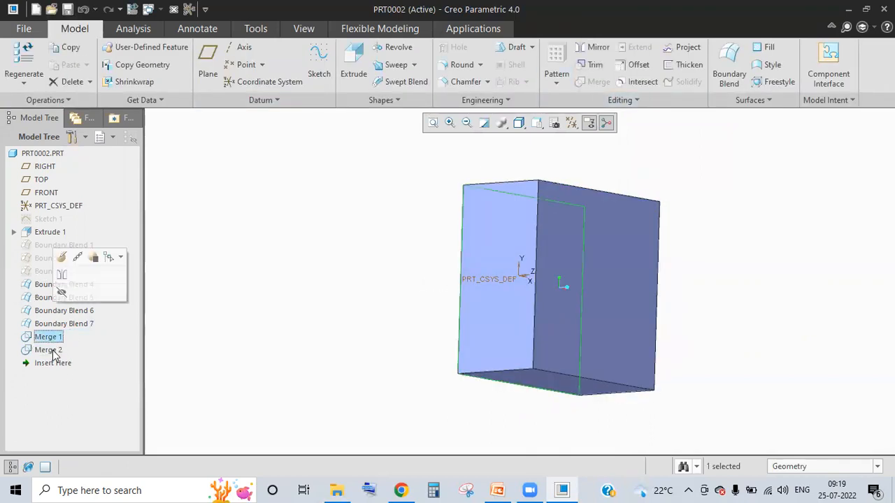
pyautogui.keyDown('ctrl'); pyautogui.click(53, 351); pyautogui.keyUp('ctrl')
pyautogui.keyDown('ctrl'); pyautogui.click(49, 233); pyautogui.keyUp('ctrl')
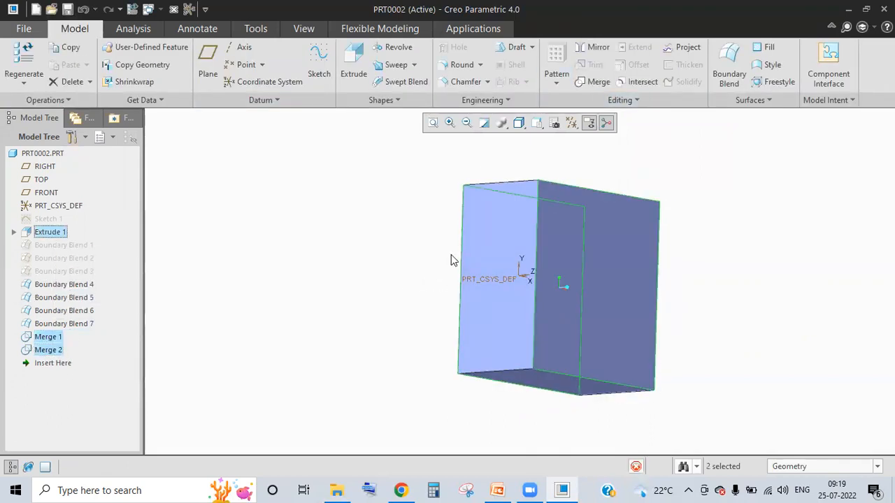
pyautogui.click(599, 79)
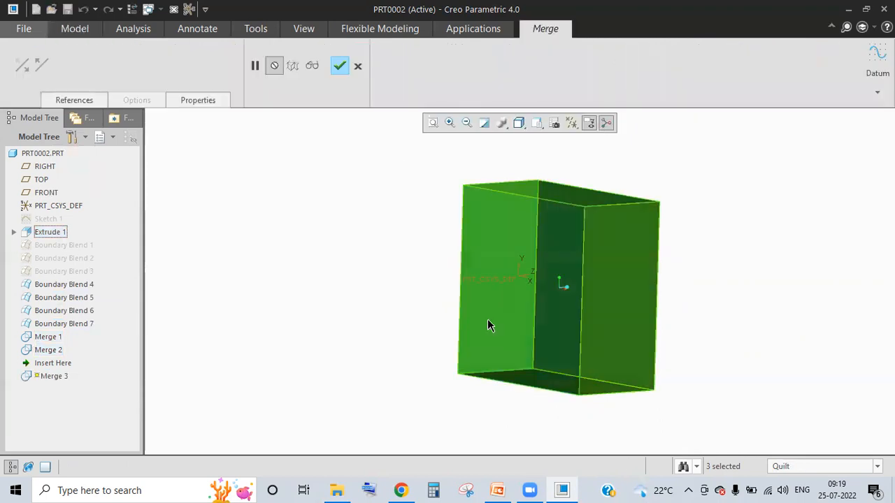
pyautogui.middleClick(367, 210)
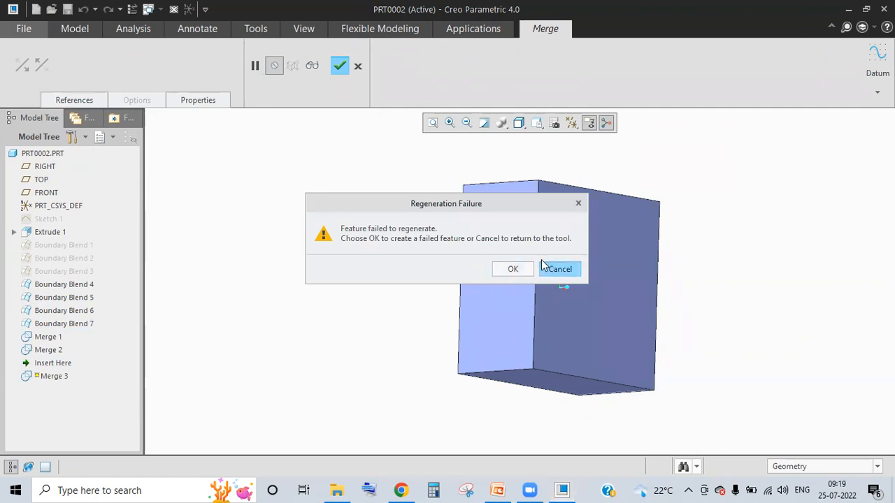
pyautogui.click(559, 269)
pyautogui.press('Return')
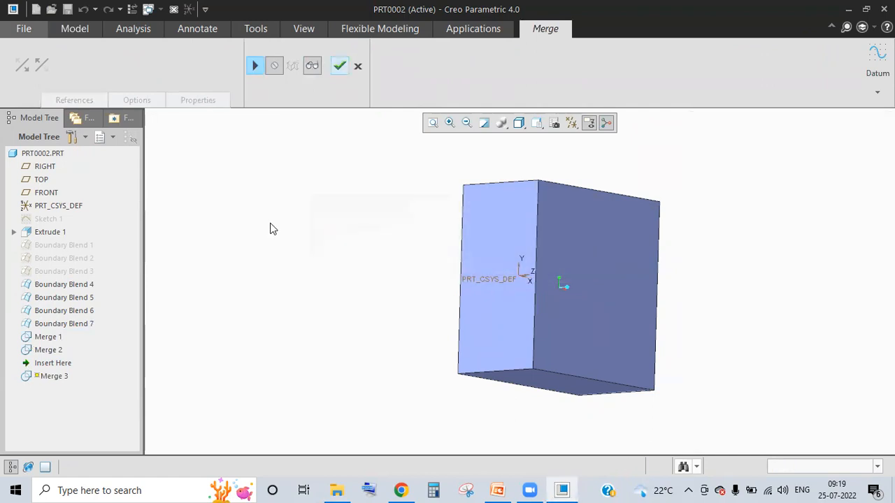
pyautogui.click(340, 66)
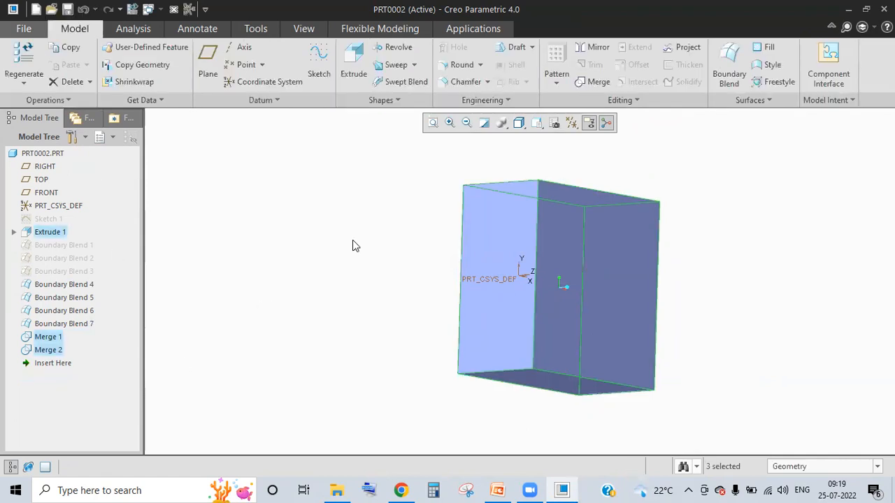
# - Merge Extrude 1 with the end patches Boundary Blend 4 and Boundary Blend 5 into one closed quilt
pyautogui.click(455, 253)
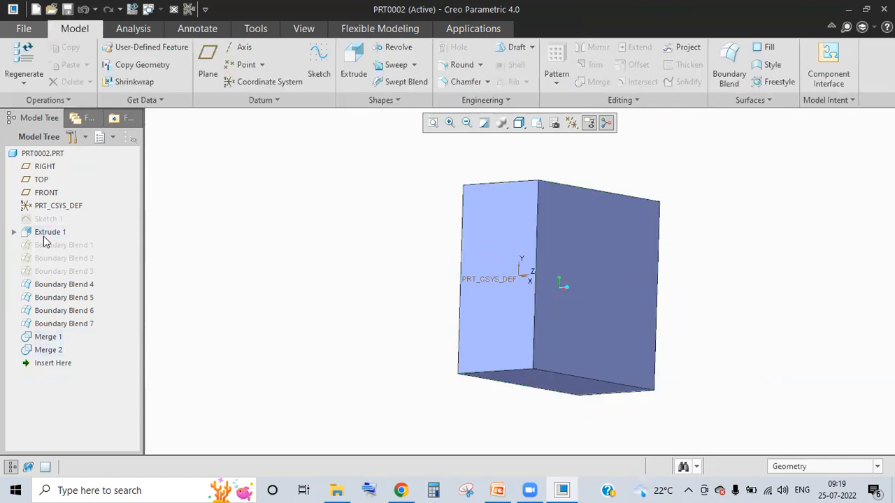
pyautogui.moveTo(171, 256); pyautogui.dragTo(317, 283, button='middle')
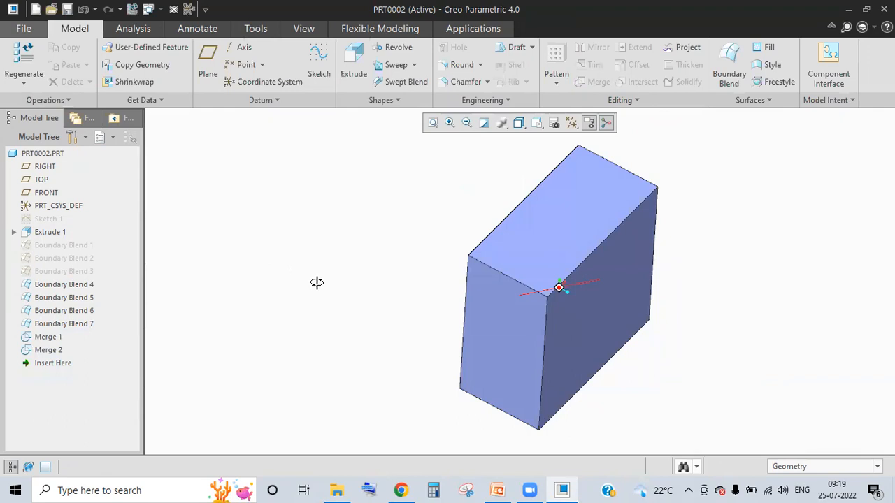
pyautogui.click(458, 257)
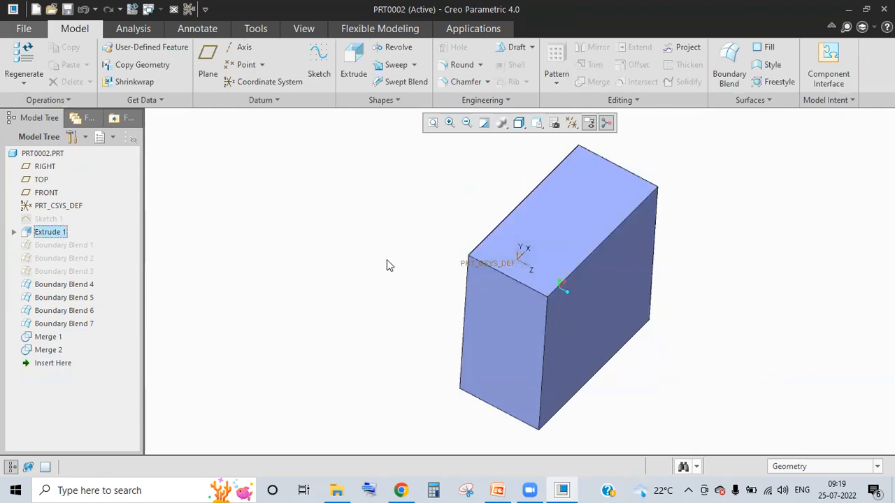
pyautogui.moveTo(553, 223)
pyautogui.mouseDown(button='middle')
pyautogui.moveTo(535, 233)
pyautogui.moveTo(553, 326)
pyautogui.moveTo(616, 279)
pyautogui.moveTo(610, 291)
pyautogui.moveTo(619, 183)
pyautogui.mouseUp(button='middle')
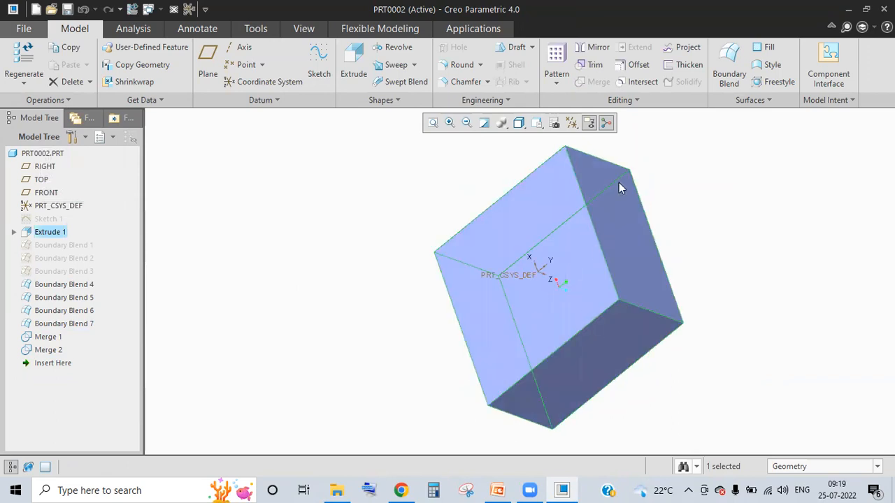
pyautogui.click(588, 81)
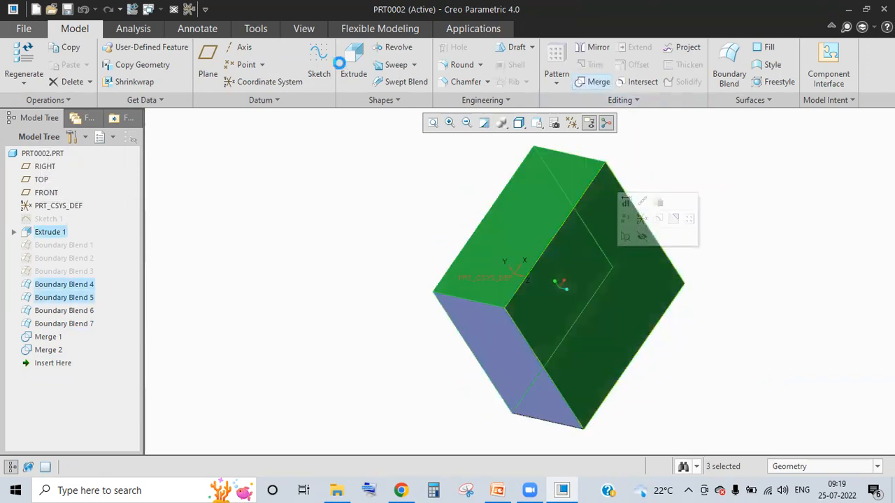
pyautogui.middleClick(332, 226)
pyautogui.click(407, 326)
pyautogui.click(49, 363)
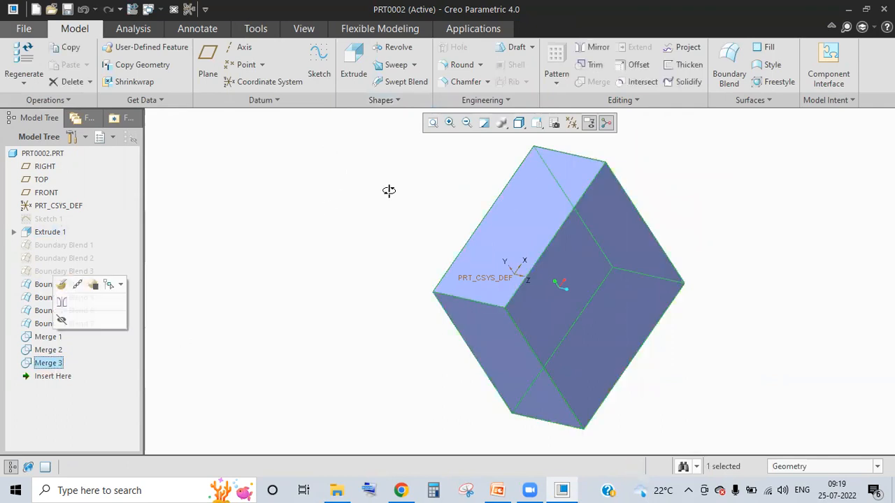
pyautogui.moveTo(389, 186); pyautogui.dragTo(723, 143, button='middle')
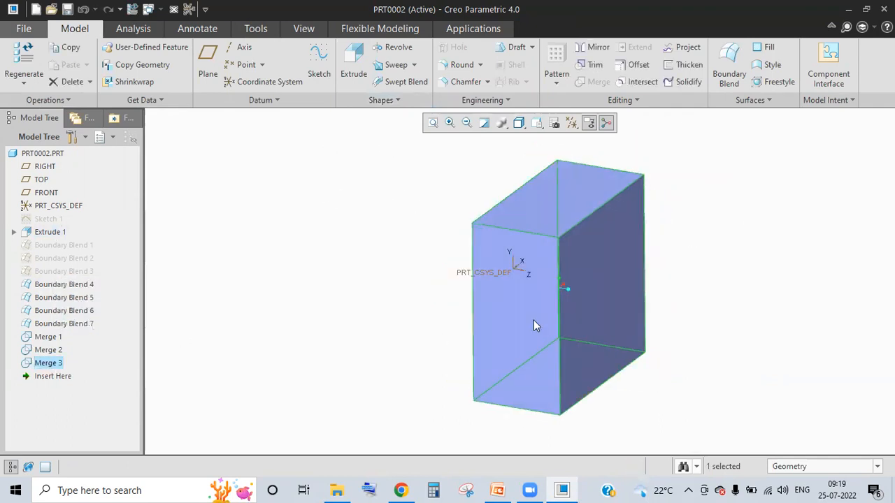
pyautogui.click(420, 346)
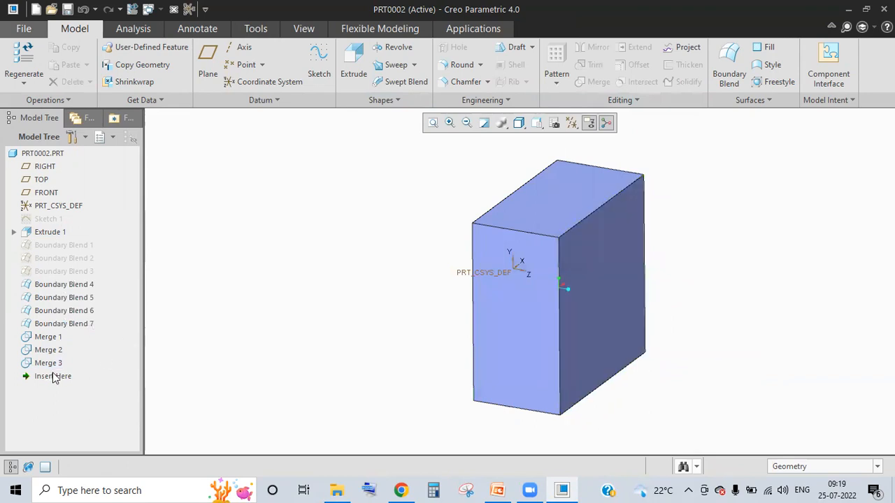
pyautogui.click(592, 183)
pyautogui.click(686, 82)
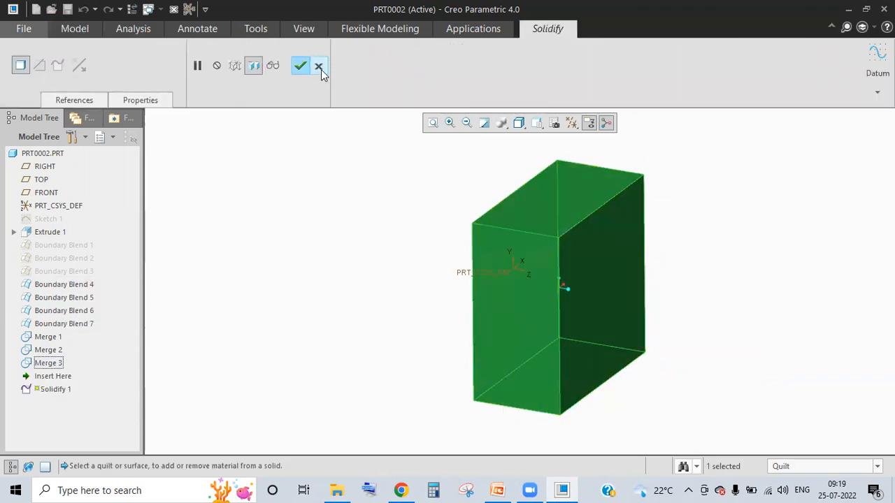
pyautogui.click(318, 67)
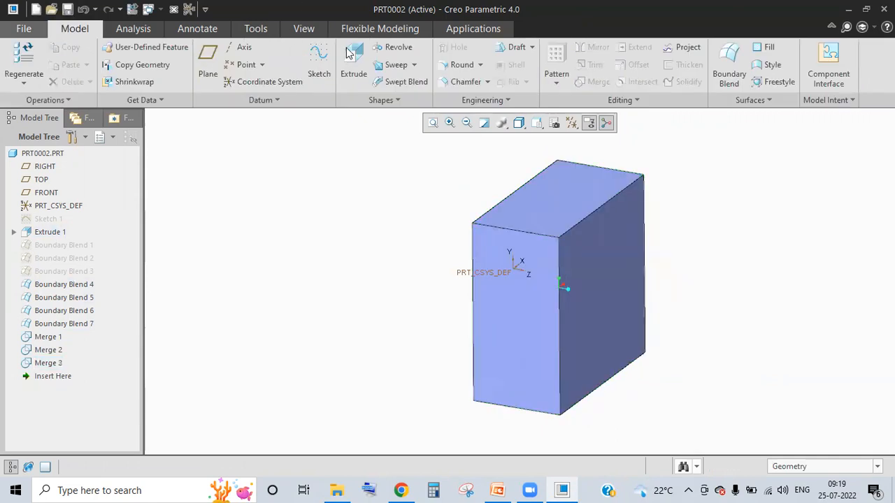
# - Section the quilt with a plane offset about 145 from the box's narrow side face to examine its interior
pyautogui.click(303, 29)
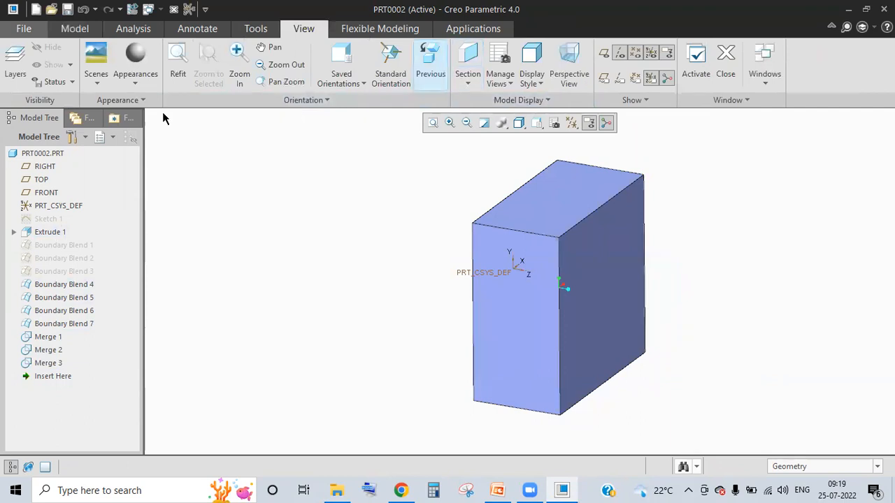
pyautogui.click(468, 60)
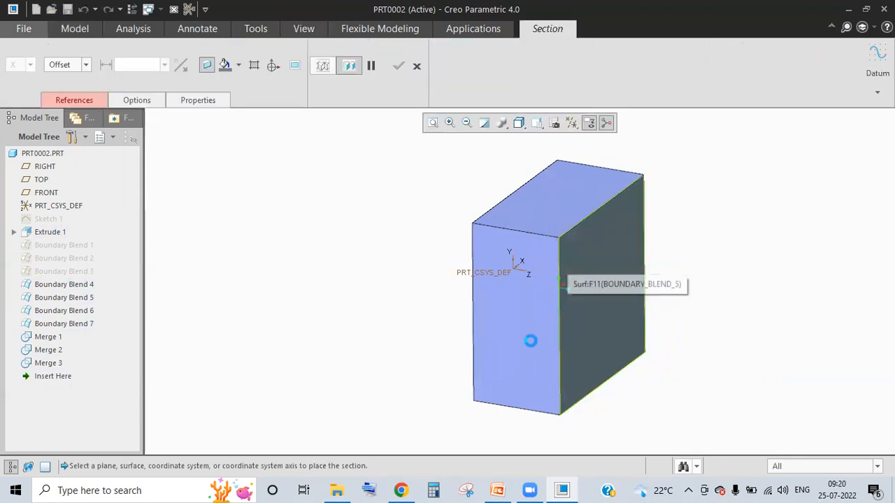
pyautogui.click(549, 353)
pyautogui.moveTo(676, 342); pyautogui.dragTo(630, 315, button='middle')
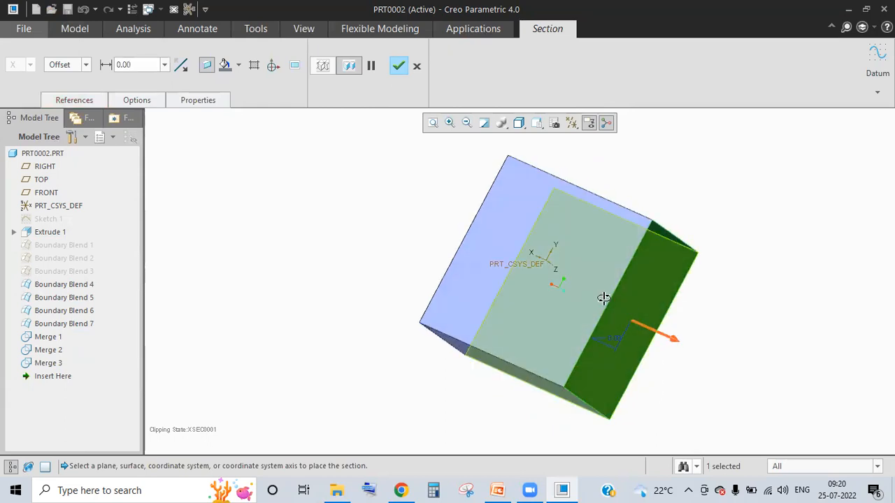
pyautogui.moveTo(671, 336); pyautogui.dragTo(607, 309)
pyautogui.moveTo(607, 308); pyautogui.dragTo(332, 227, button='middle')
pyautogui.moveTo(399, 248); pyautogui.dragTo(199, 441, button='middle')
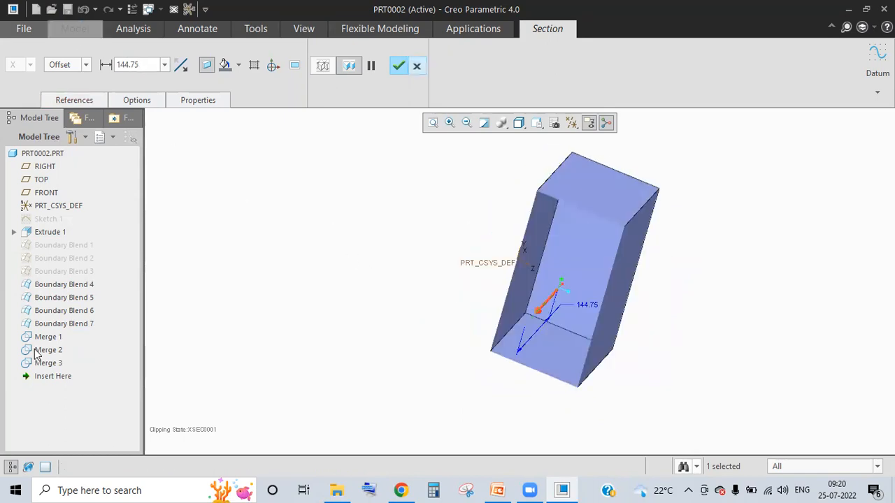
pyautogui.middleClick(421, 193)
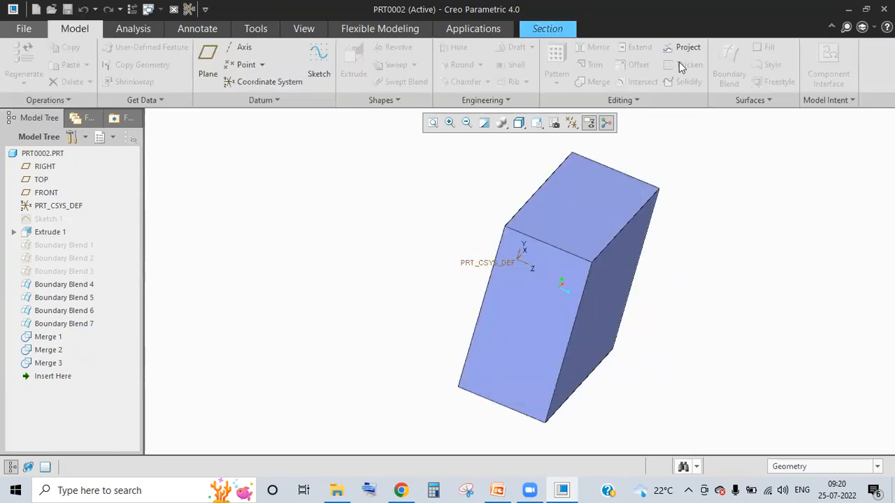
# - Discard the open section of the box without saving it
pyautogui.click(49, 363)
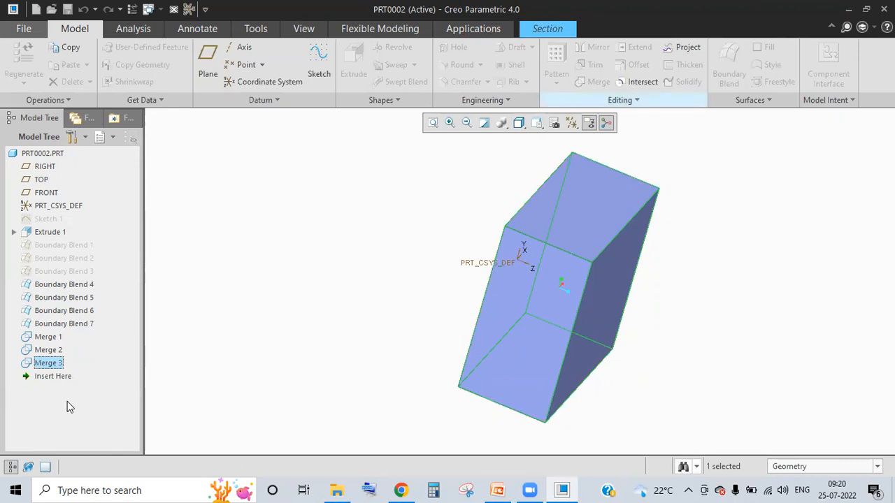
pyautogui.click(290, 244)
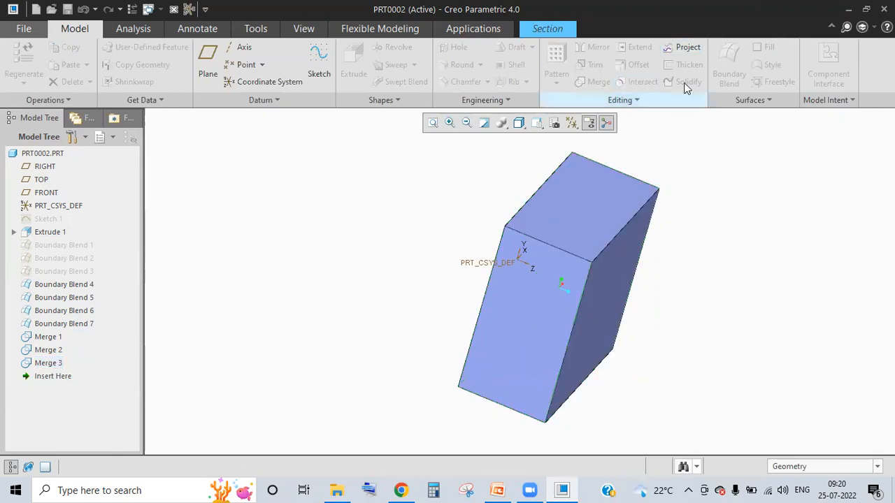
pyautogui.click(45, 364)
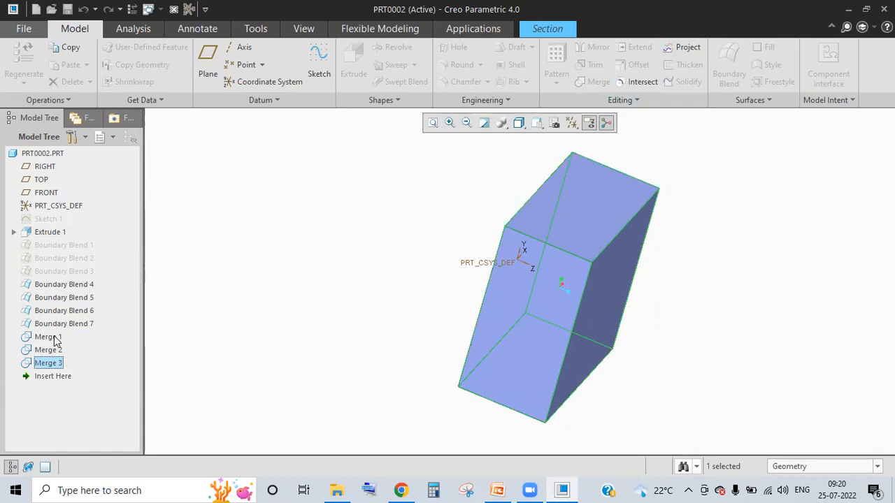
pyautogui.click(221, 365)
pyautogui.moveTo(393, 323); pyautogui.dragTo(359, 339, button='middle')
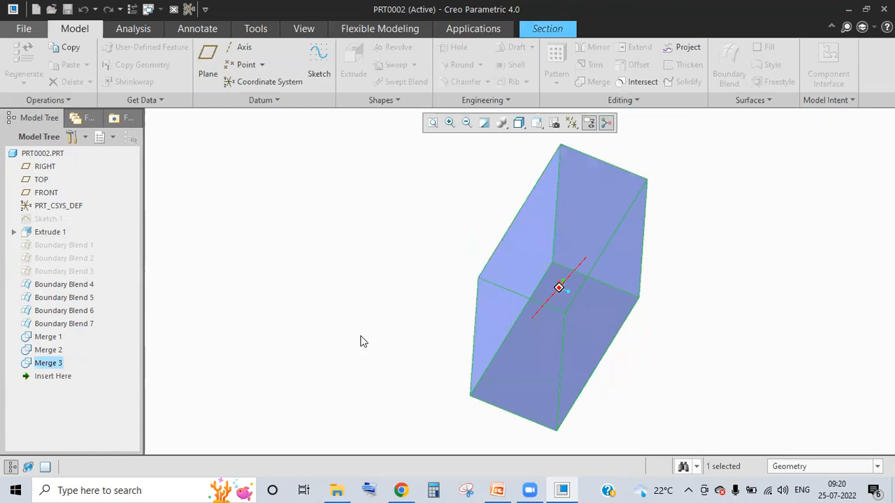
pyautogui.click(43, 353)
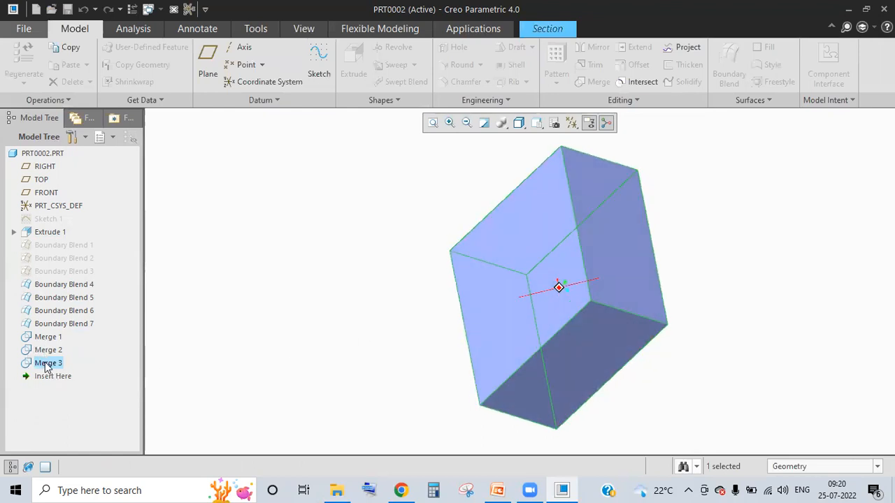
pyautogui.click(325, 175)
pyautogui.press('Escape')
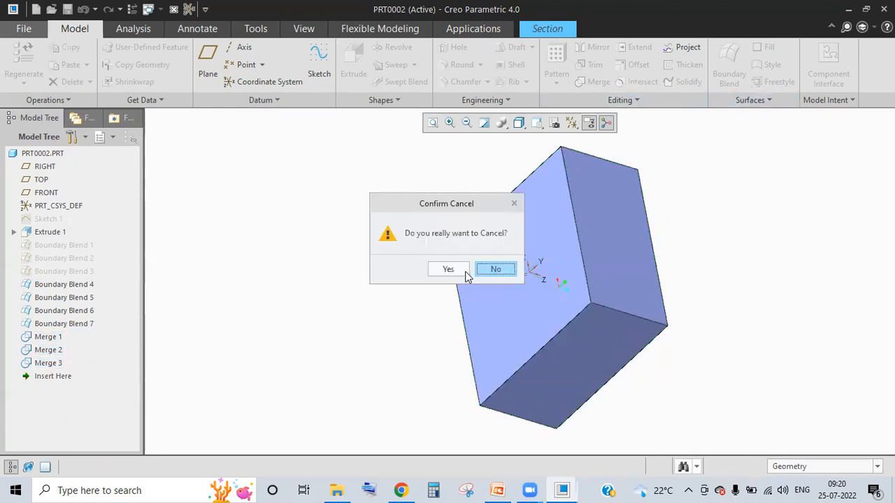
pyautogui.click(448, 269)
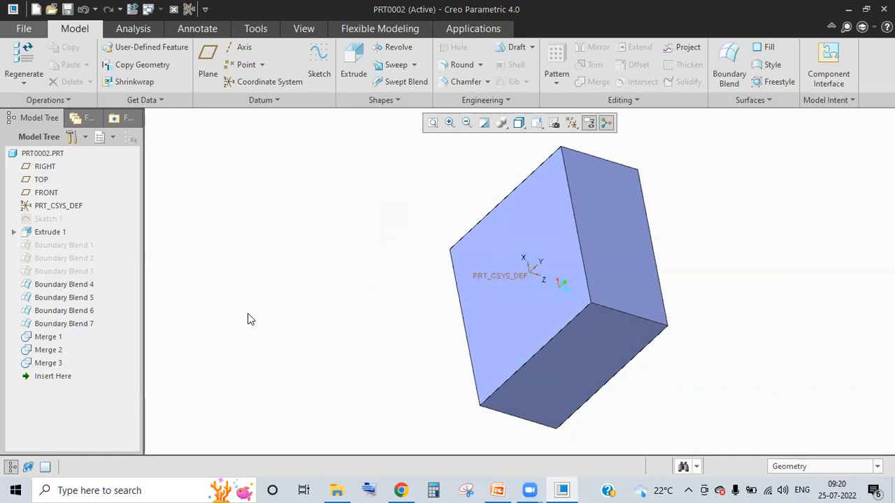
# - Solidify the closed Merge 3 quilt by filling it with solid material
pyautogui.click(48, 363)
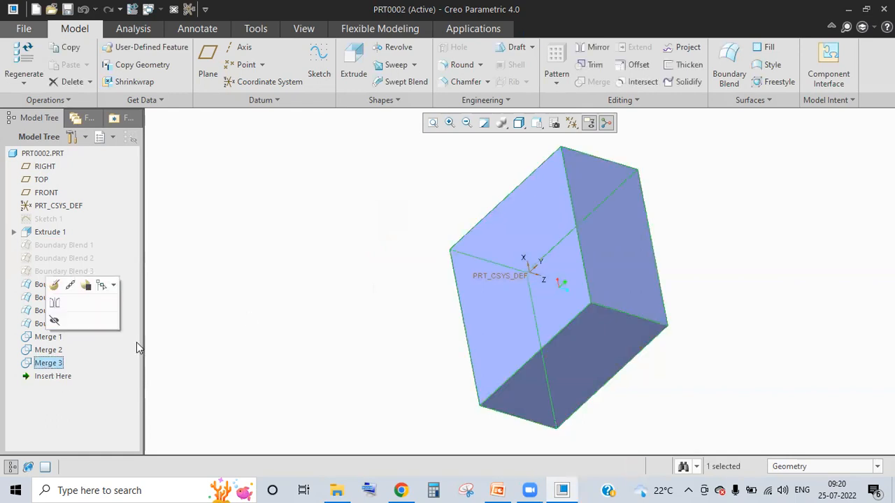
pyautogui.click(685, 83)
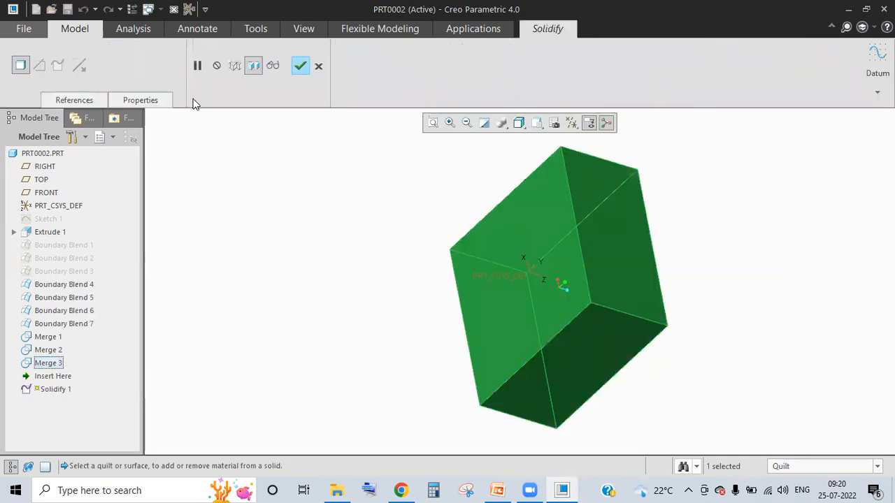
pyautogui.middleClick(608, 183)
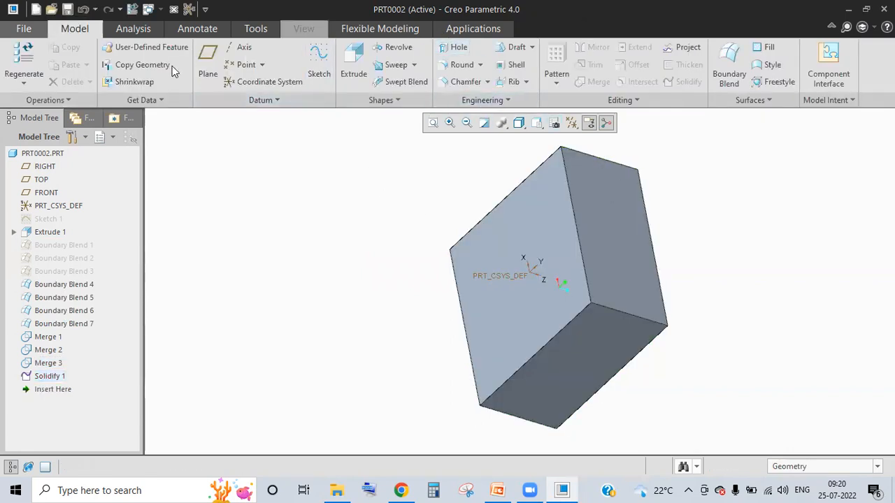
# - Section the solidified box with a plane offset inward from a narrow side face to examine its interior
pyautogui.click(315, 28)
pyautogui.click(565, 394)
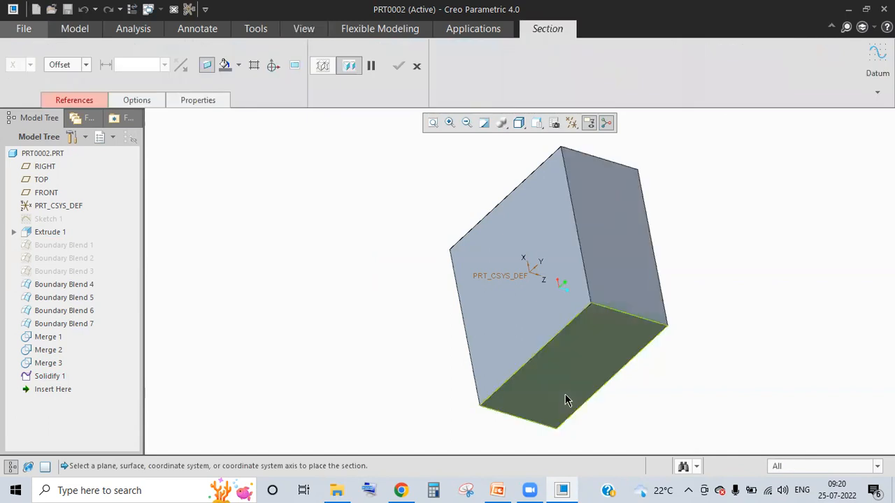
pyautogui.moveTo(583, 415); pyautogui.dragTo(651, 305)
pyautogui.moveTo(650, 305); pyautogui.dragTo(651, 308, button='middle')
pyautogui.moveTo(589, 256); pyautogui.dragTo(327, 273, button='middle')
pyautogui.middleClick(327, 274)
# - Delete the Solidify 1, Merge 3, Merge 2 and Merge 1 features
pyautogui.click(49, 376)
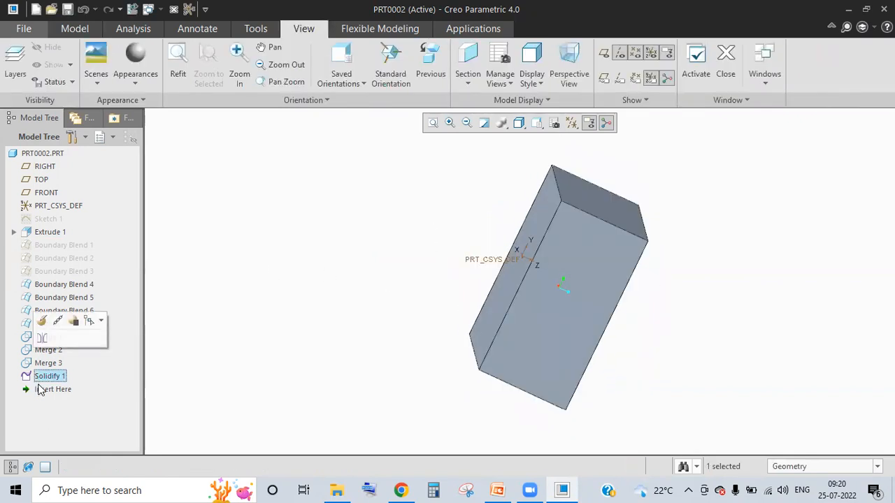
pyautogui.press('Delete')
pyautogui.click(413, 262)
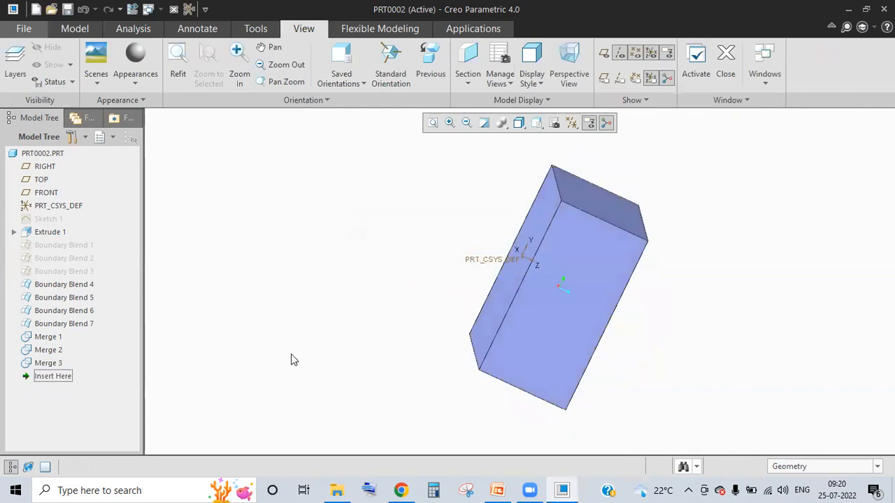
pyautogui.press('Delete')
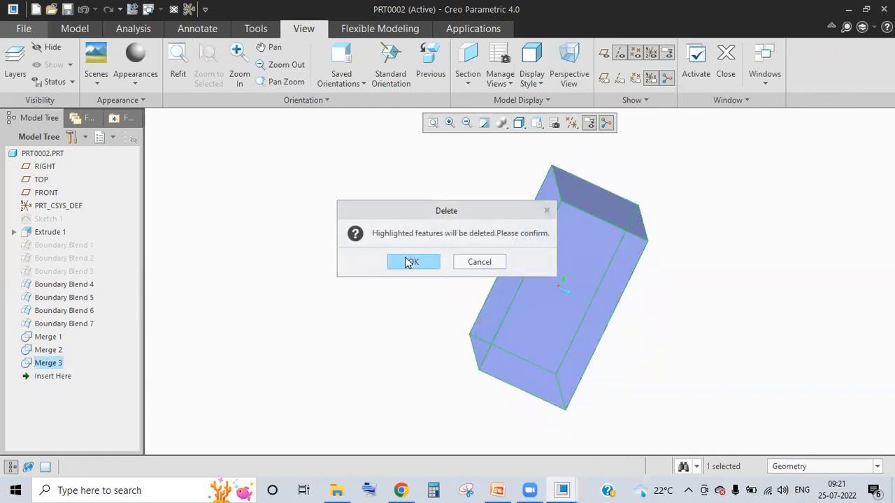
pyautogui.click(413, 262)
pyautogui.click(49, 349)
pyautogui.press('Delete')
pyautogui.click(413, 261)
pyautogui.click(46, 337)
pyautogui.press('Delete')
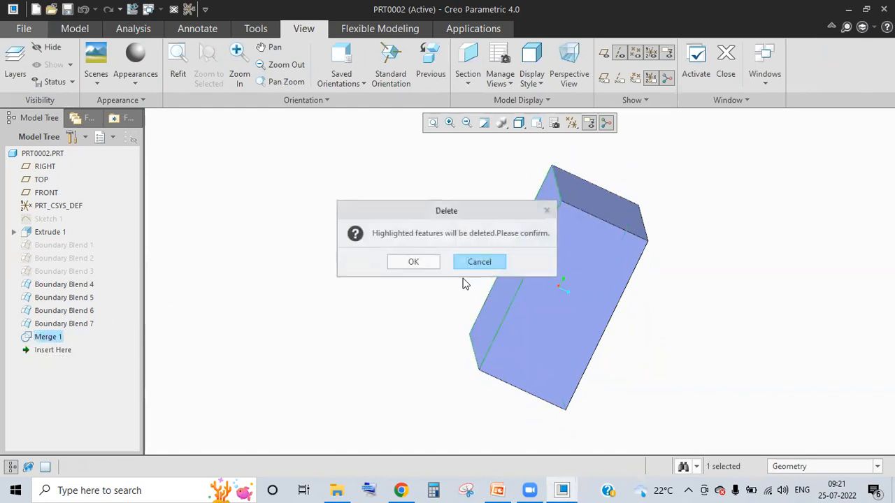
pyautogui.click(419, 260)
# - Hide Boundary Blend 4 through Boundary Blend 7, leaving only the open extruded box displayed
pyautogui.click(56, 297)
pyautogui.click(63, 285)
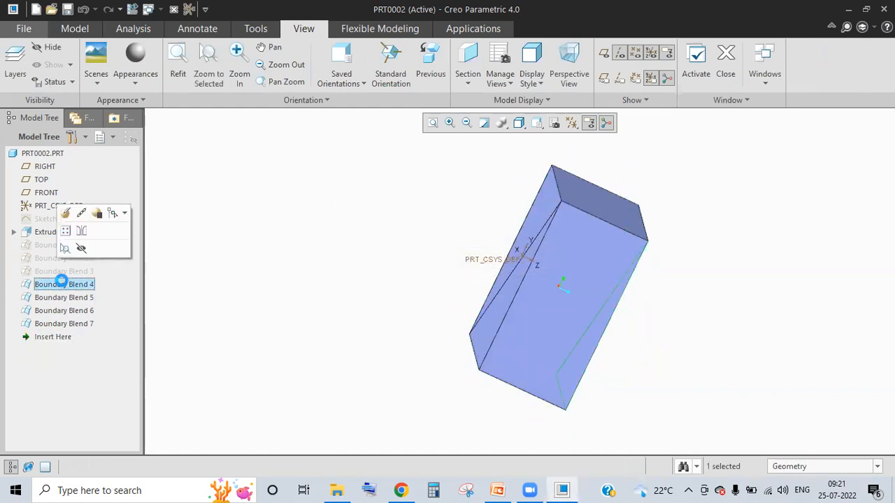
pyautogui.keyDown('shift'); pyautogui.click(73, 323); pyautogui.keyUp('shift')
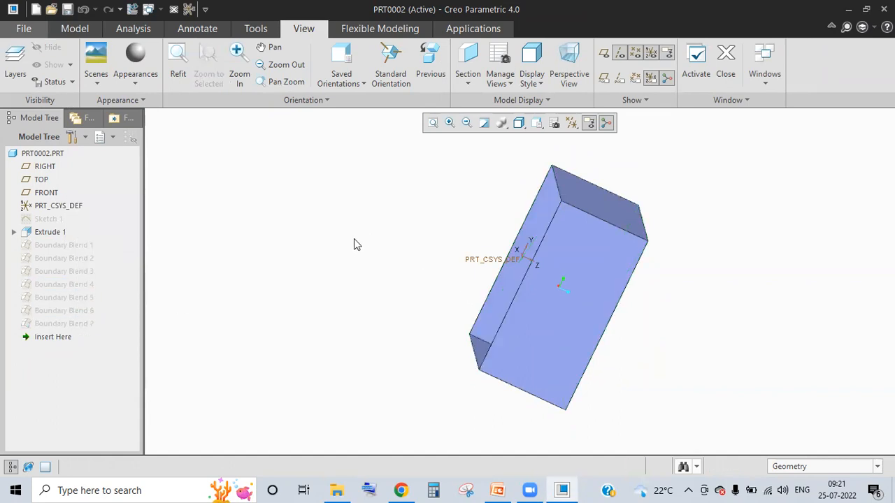
# - Try thickening the open extruded box quilt by 8.60 with the material direction flipped
pyautogui.click(75, 28)
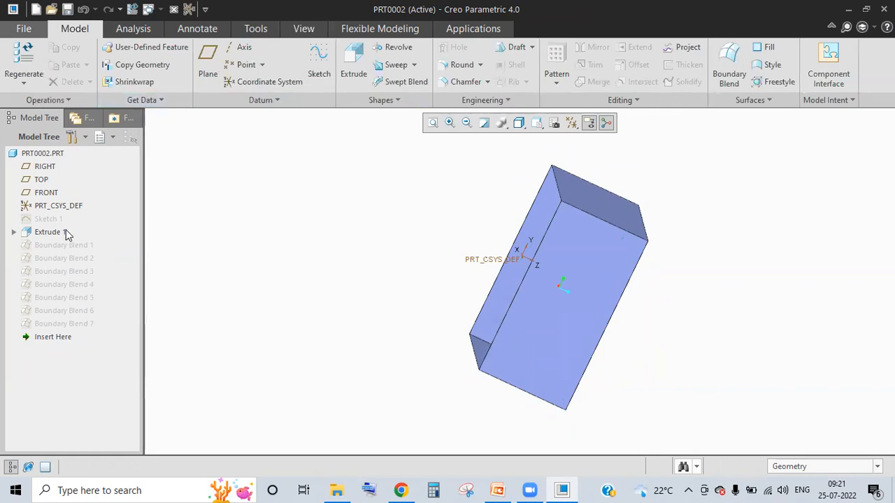
pyautogui.moveTo(561, 295); pyautogui.dragTo(530, 184, button='middle')
pyautogui.moveTo(666, 181); pyautogui.dragTo(585, 373, button='middle')
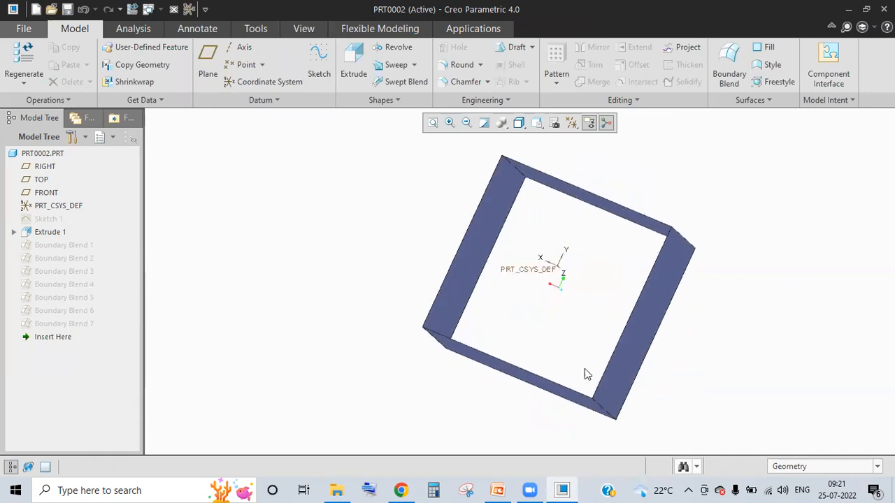
pyautogui.moveTo(529, 299); pyautogui.dragTo(451, 368, button='middle')
pyautogui.click(138, 65)
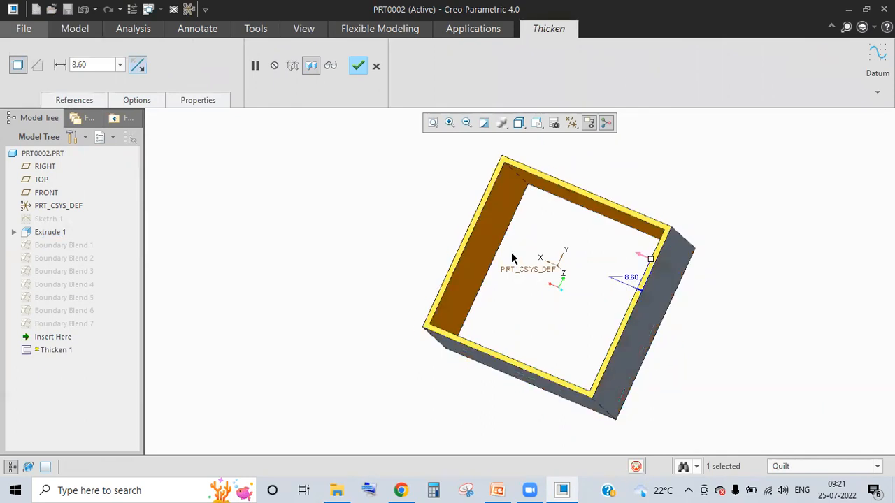
pyautogui.moveTo(481, 273); pyautogui.dragTo(481, 273, button='middle')
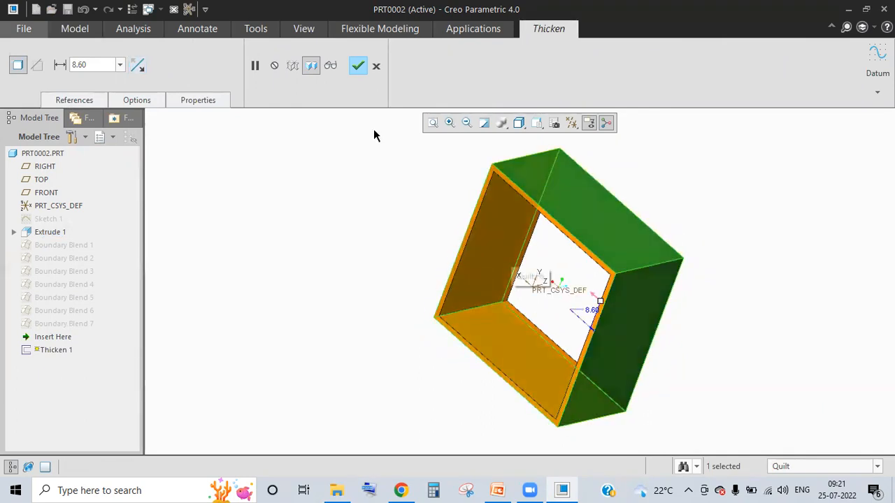
pyautogui.click(377, 69)
pyautogui.click(450, 268)
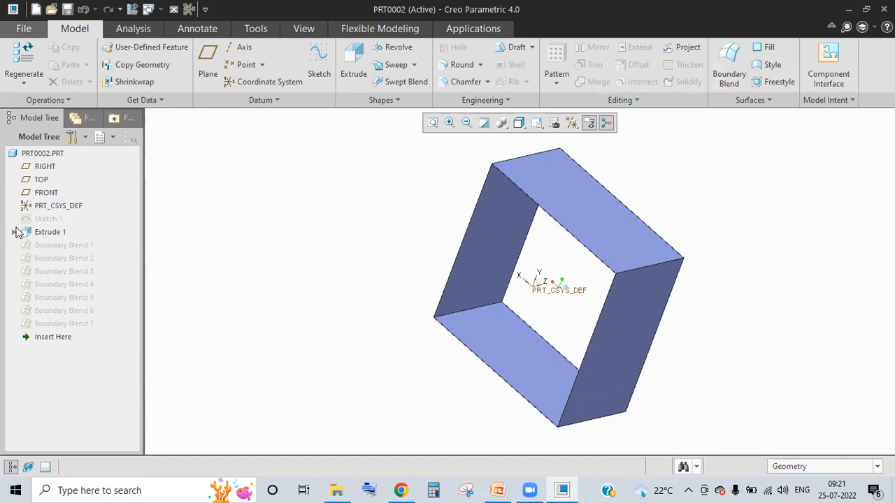
# - Offset the Extrude 1 quilt outward by 50, comparing both offset directions
pyautogui.click(49, 231)
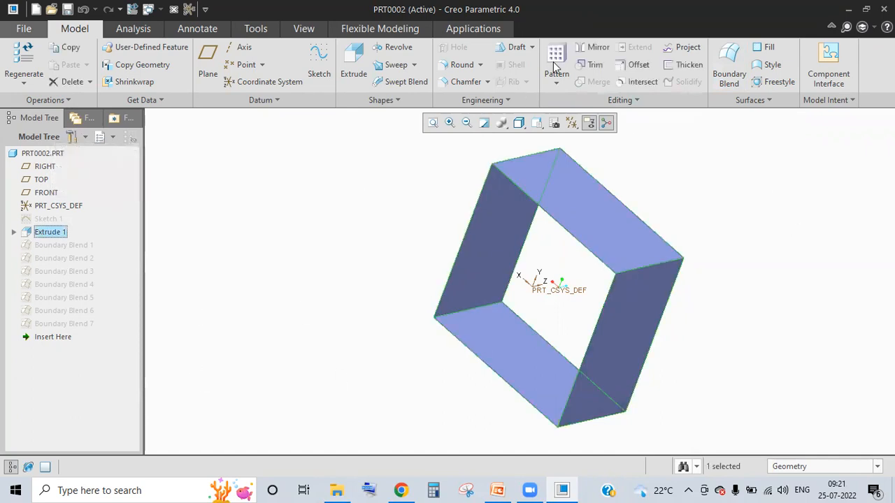
pyautogui.click(636, 67)
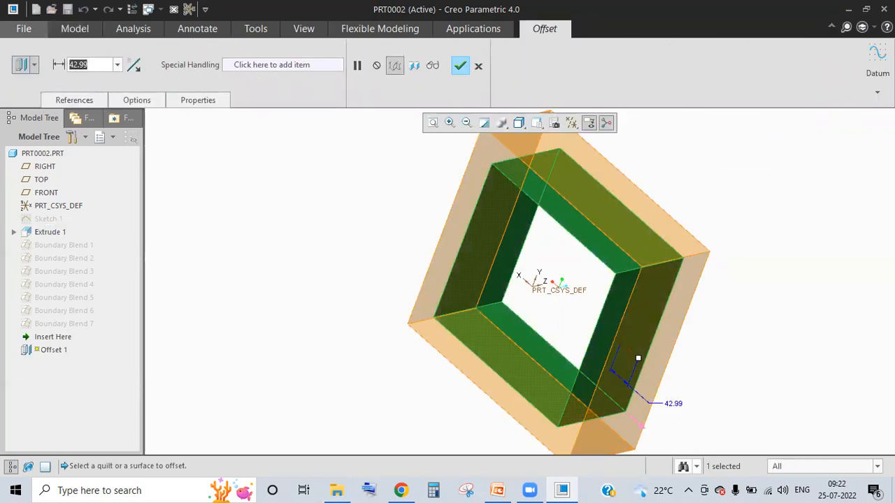
pyautogui.write('50')
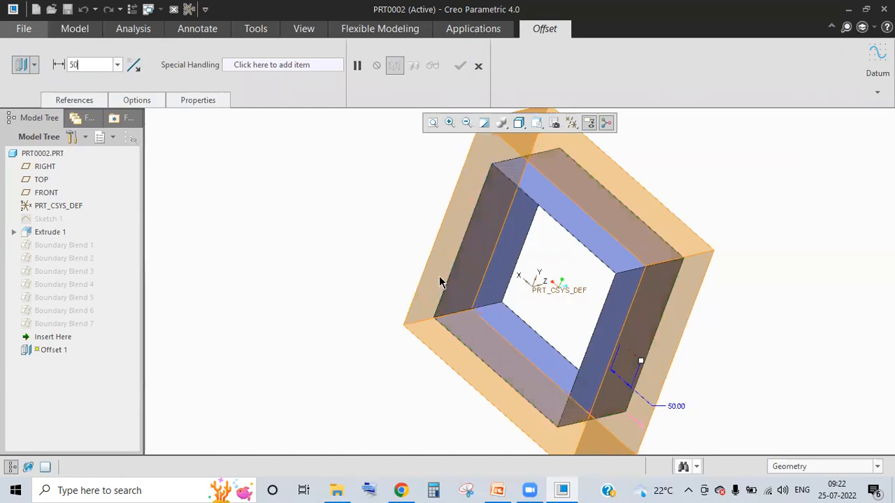
pyautogui.press('Return')
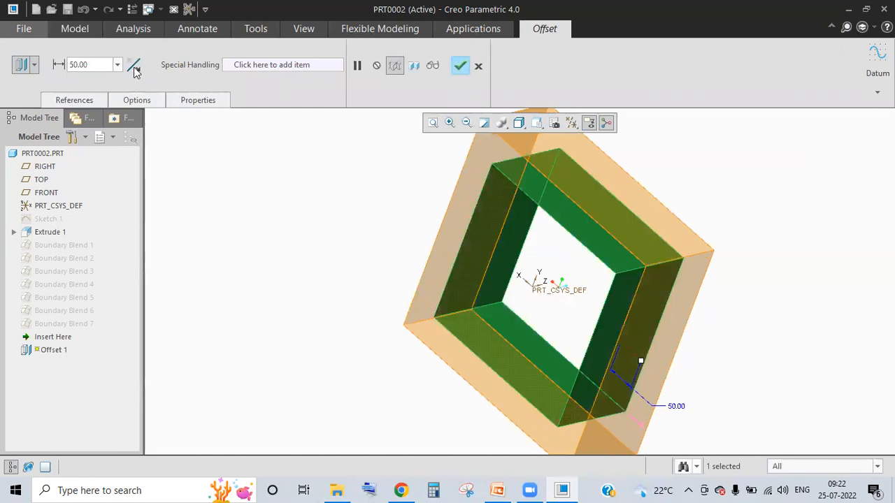
pyautogui.click(135, 67)
pyautogui.click(135, 70)
pyautogui.click(135, 69)
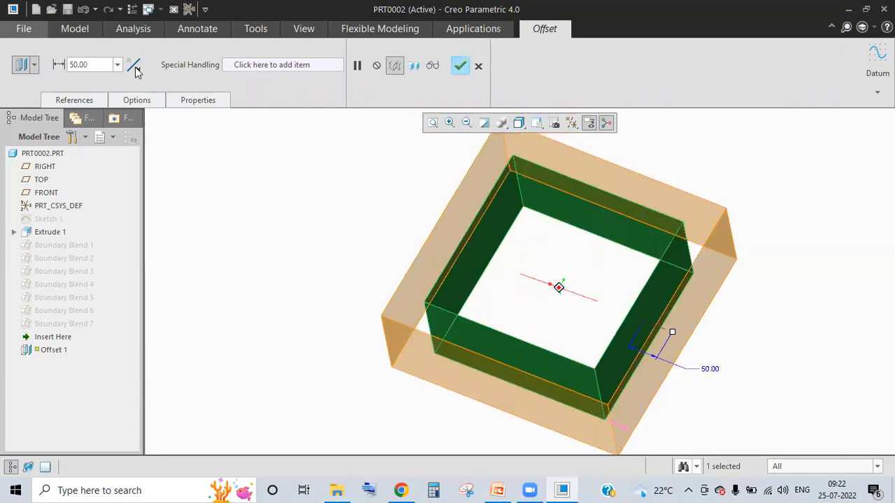
pyautogui.hotkey('ctrl', 'd')
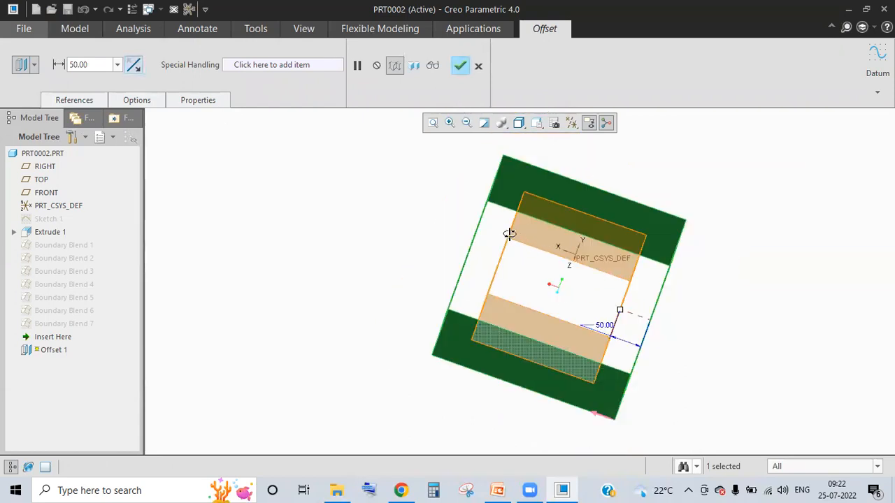
pyautogui.moveTo(499, 225); pyautogui.dragTo(474, 214, button='middle')
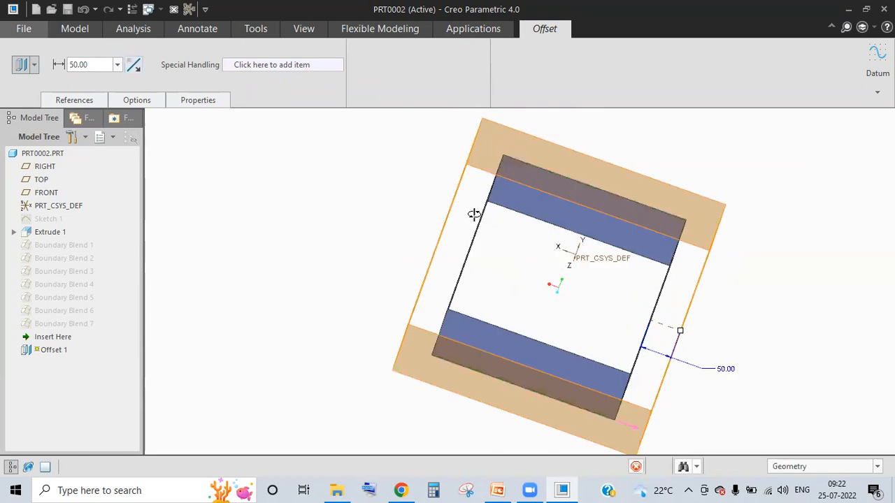
pyautogui.middleClick(449, 245)
# - Hide the original Extrude 1 surface inside the offset quilt
pyautogui.moveTo(469, 308); pyautogui.dragTo(539, 312, button='middle')
pyautogui.moveTo(501, 248); pyautogui.dragTo(364, 217, button='middle')
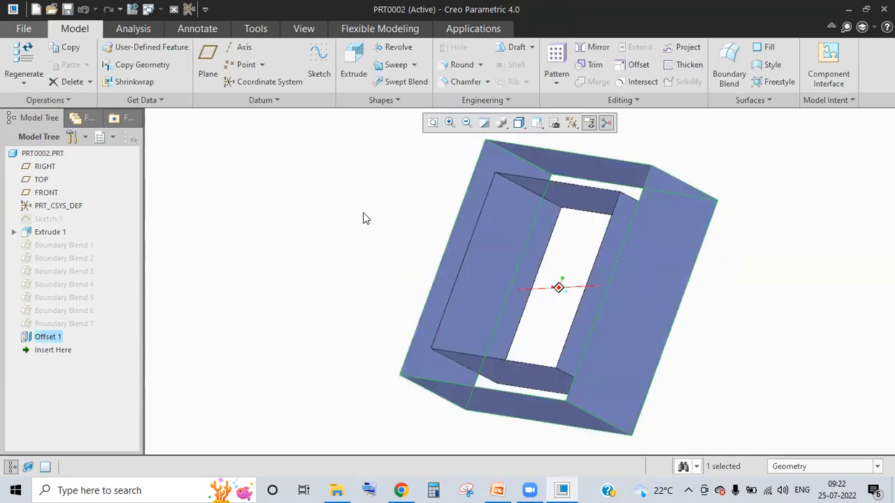
pyautogui.moveTo(310, 209); pyautogui.dragTo(452, 286, button='middle')
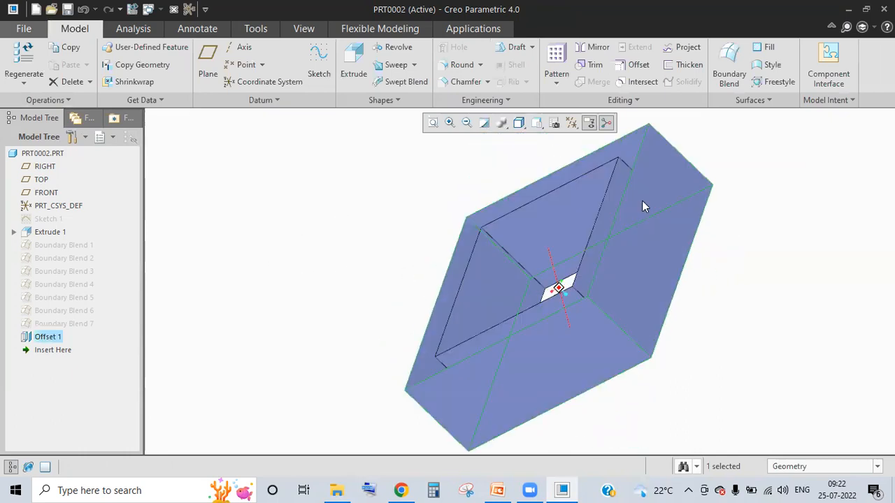
pyautogui.moveTo(618, 64); pyautogui.dragTo(560, 263, button='middle')
pyautogui.click(689, 163)
pyautogui.moveTo(430, 209)
pyautogui.mouseDown(button='middle')
pyautogui.moveTo(727, 87)
pyautogui.moveTo(625, 65)
pyautogui.moveTo(633, 144)
pyautogui.moveTo(429, 208)
pyautogui.mouseUp(button='middle')
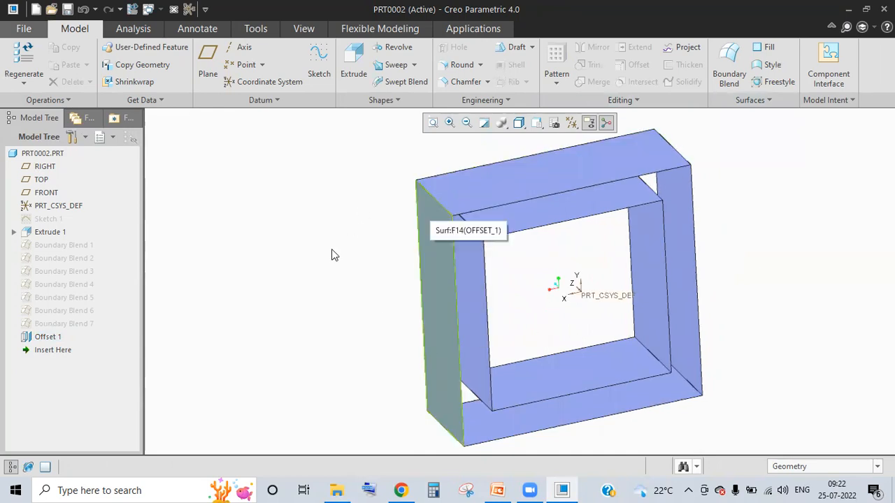
pyautogui.moveTo(443, 320); pyautogui.dragTo(65, 229, button='middle')
pyautogui.click(63, 232)
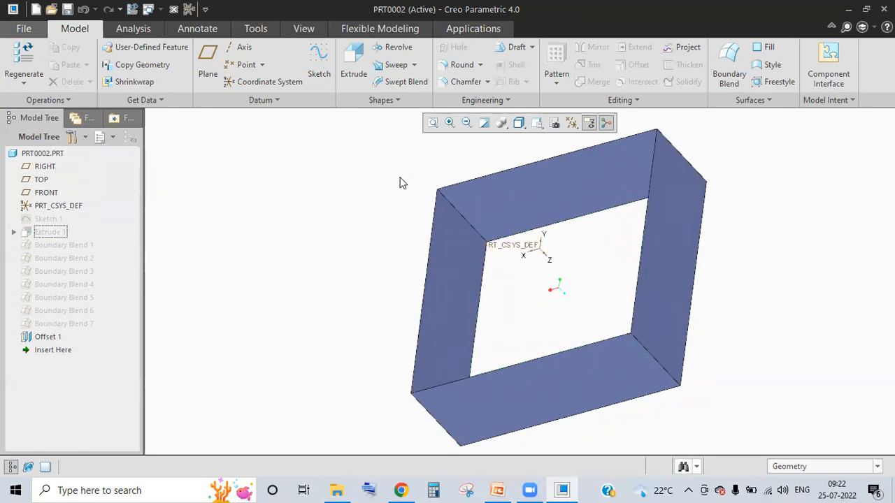
# - Create a boundary blend diagonally across the offset box between two opposite corner edges
pyautogui.moveTo(574, 198)
pyautogui.mouseDown(button='middle')
pyautogui.moveTo(563, 188)
pyautogui.moveTo(585, 208)
pyautogui.mouseUp(button='middle')
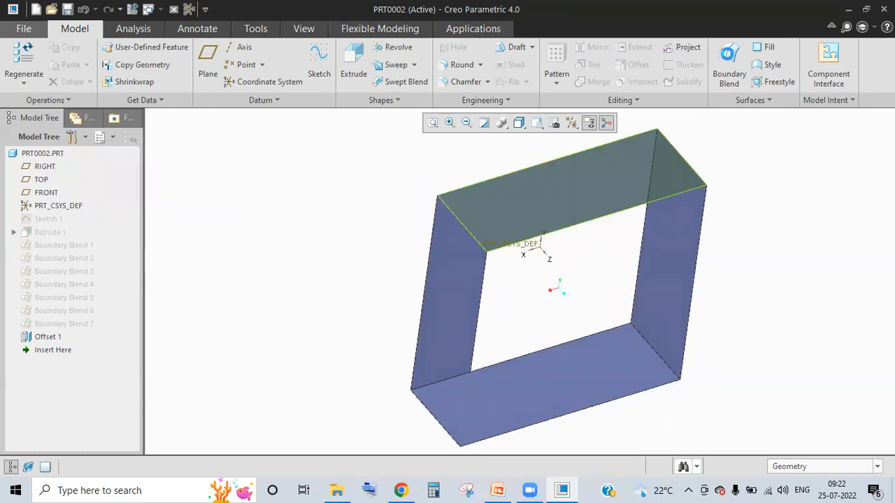
pyautogui.click(729, 64)
pyautogui.click(453, 213)
pyautogui.moveTo(581, 319); pyautogui.dragTo(388, 244, button='middle')
pyautogui.click(633, 361)
pyautogui.middleClick(453, 253)
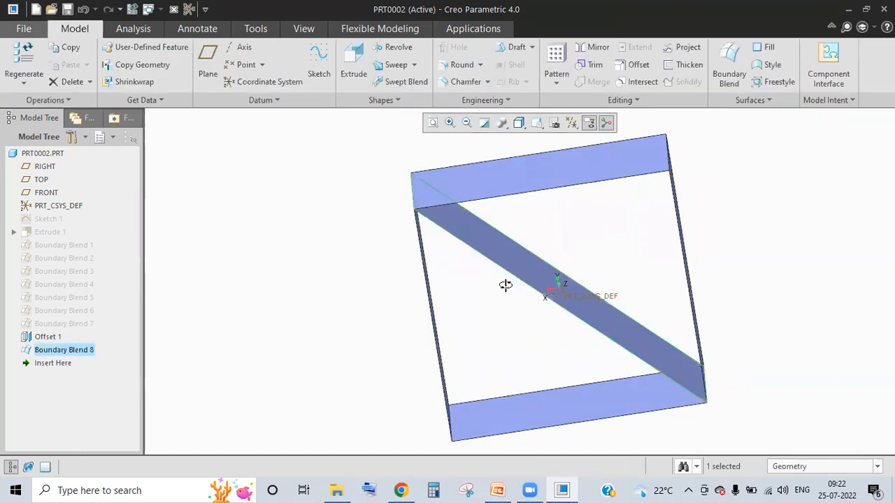
# - Hide the Offset 1 quilt, leaving only the diagonal boundary blend displayed
pyautogui.moveTo(496, 343); pyautogui.dragTo(108, 398, button='middle')
pyautogui.click(49, 337)
pyautogui.click(68, 293)
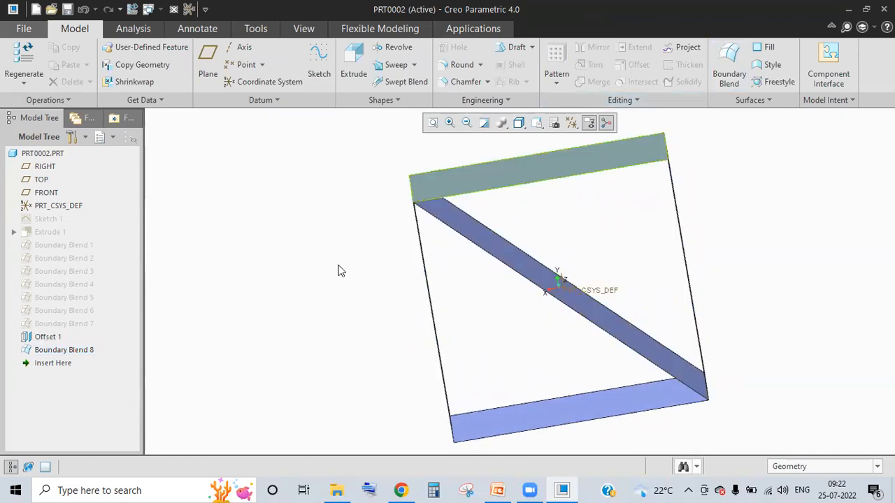
# - Extend one short edge of the diagonal boundary blend surface outward by 100
pyautogui.moveTo(511, 228); pyautogui.dragTo(511, 257, button='middle')
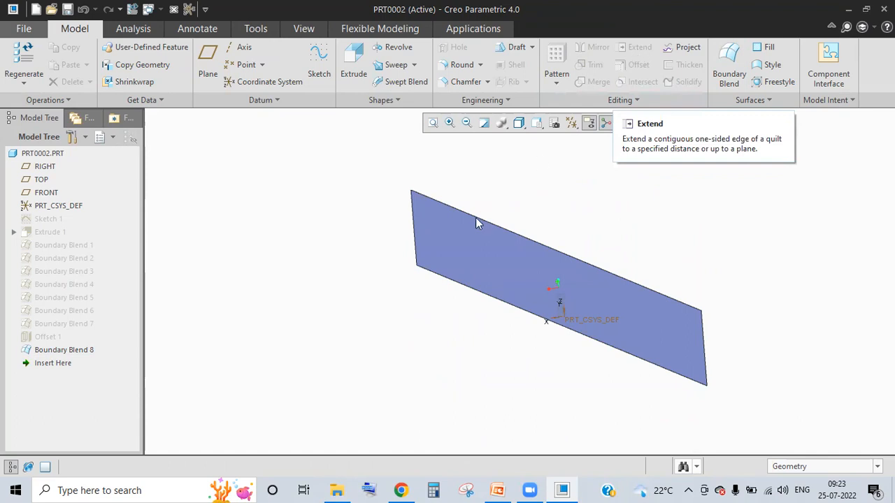
pyautogui.click(439, 236)
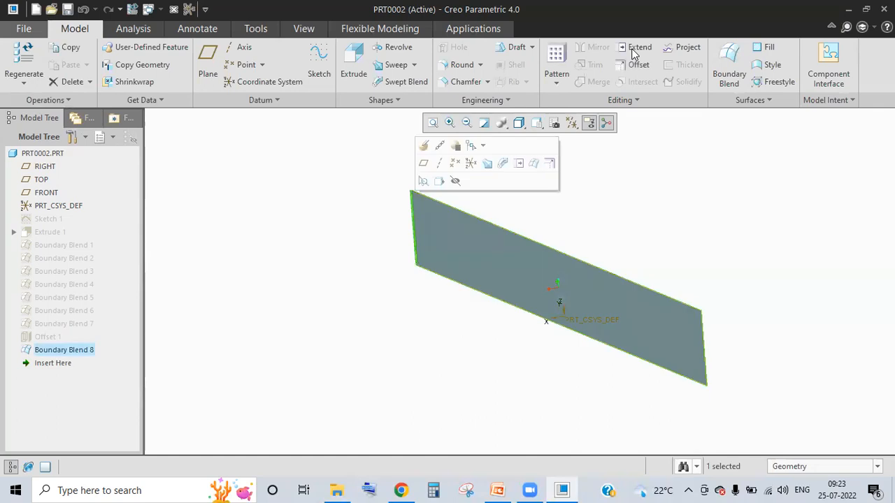
pyautogui.click(634, 54)
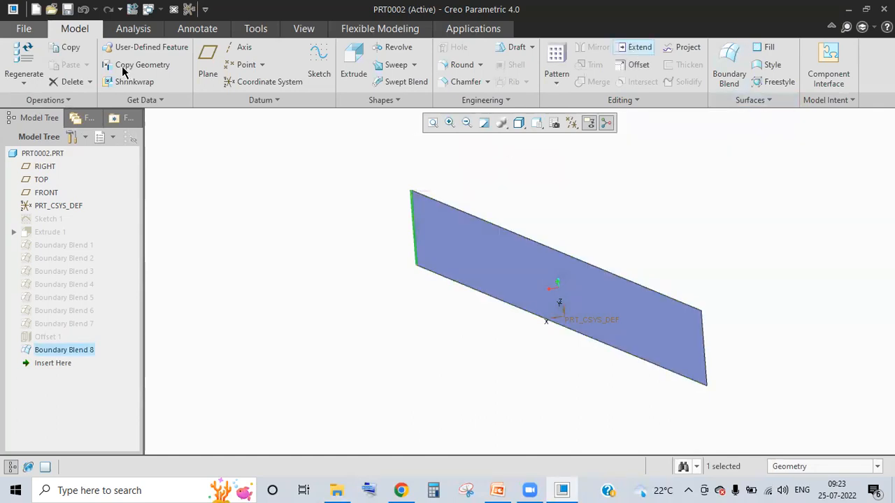
pyautogui.moveTo(87, 64); pyautogui.dragTo(53, 63)
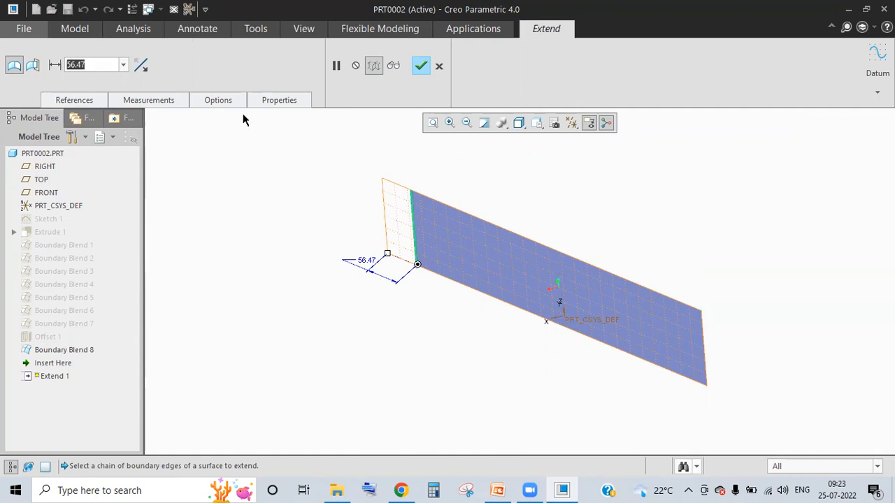
pyautogui.write('100')
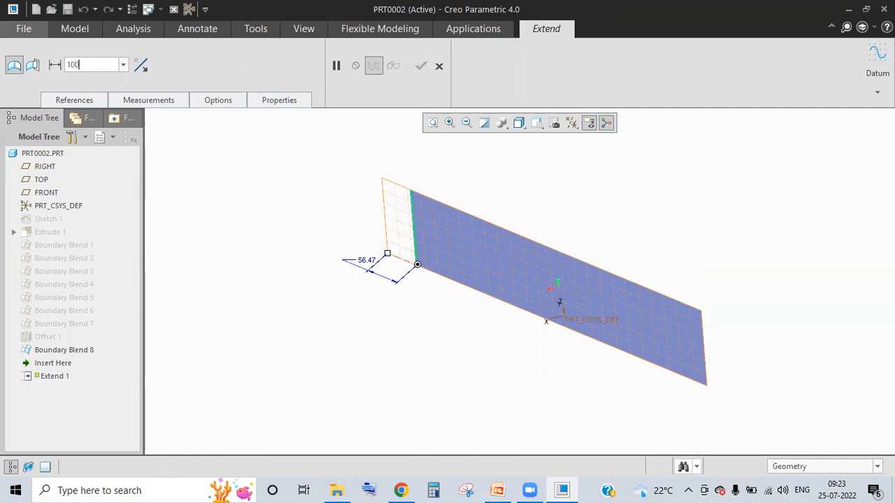
pyautogui.press('Return')
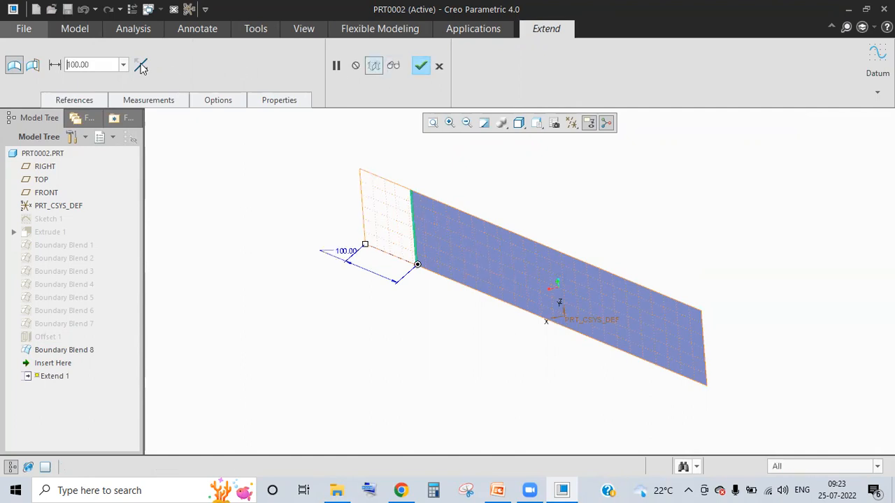
pyautogui.click(141, 65)
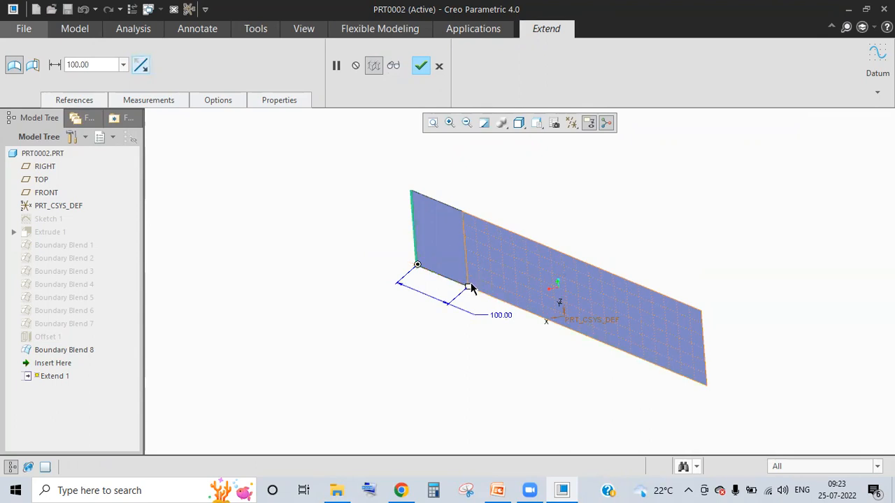
pyautogui.click(139, 66)
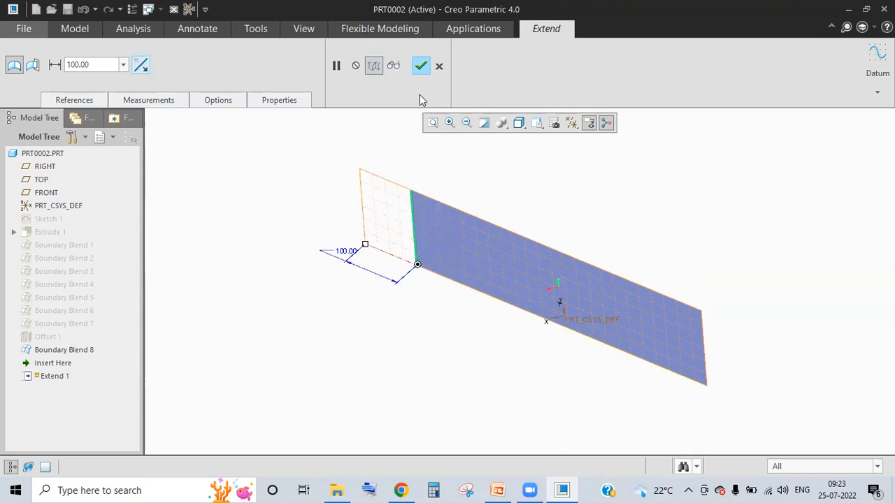
pyautogui.click(420, 65)
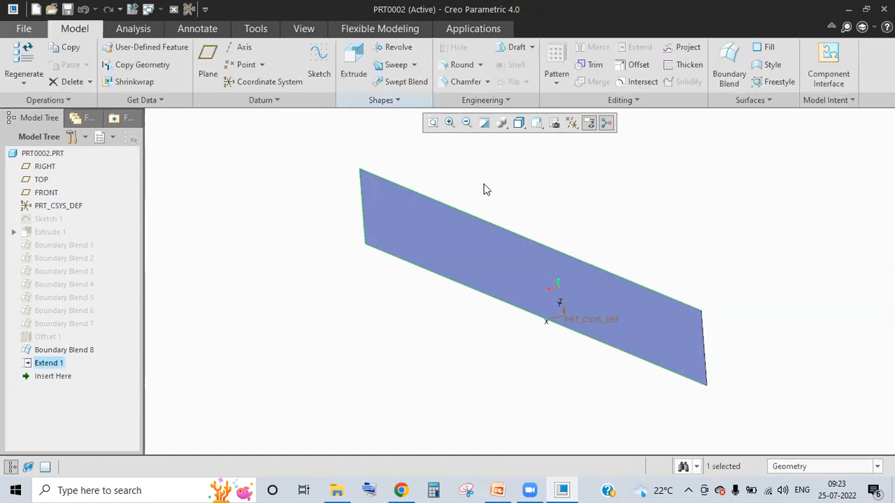
pyautogui.click(617, 191)
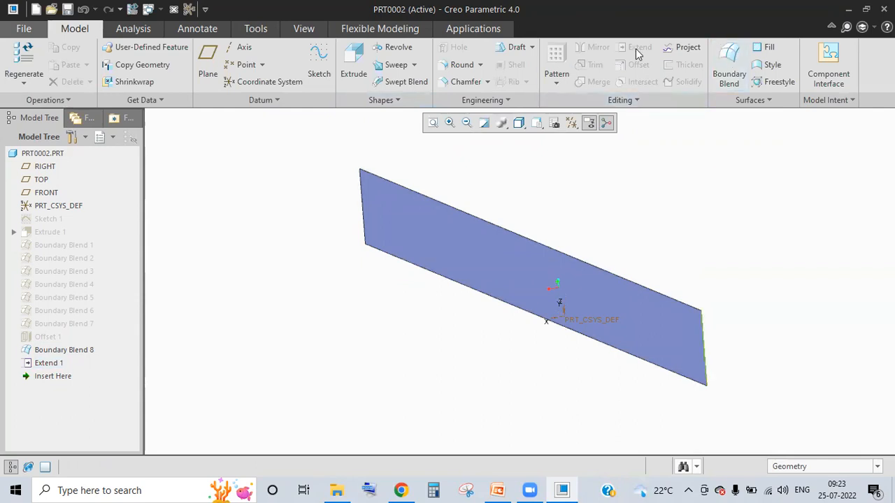
# - Extend the opposite short edge of the diagonal boundary blend surface outward by 100
pyautogui.click(703, 339)
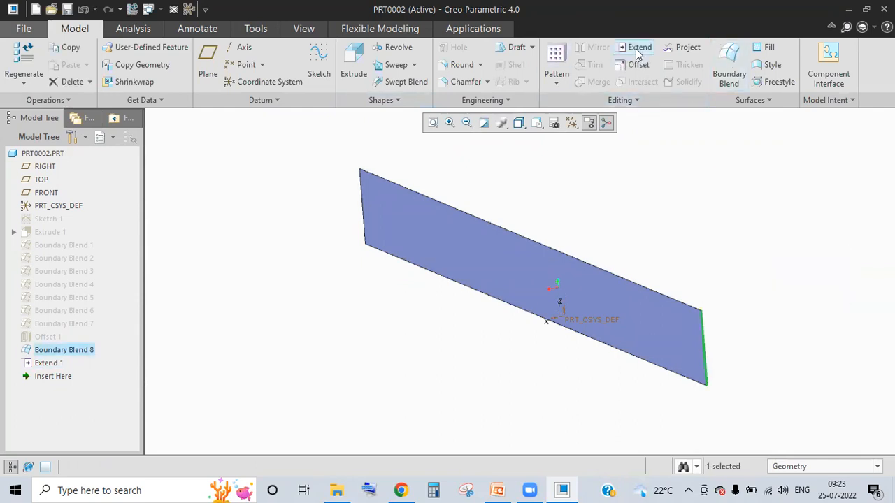
pyautogui.click(638, 49)
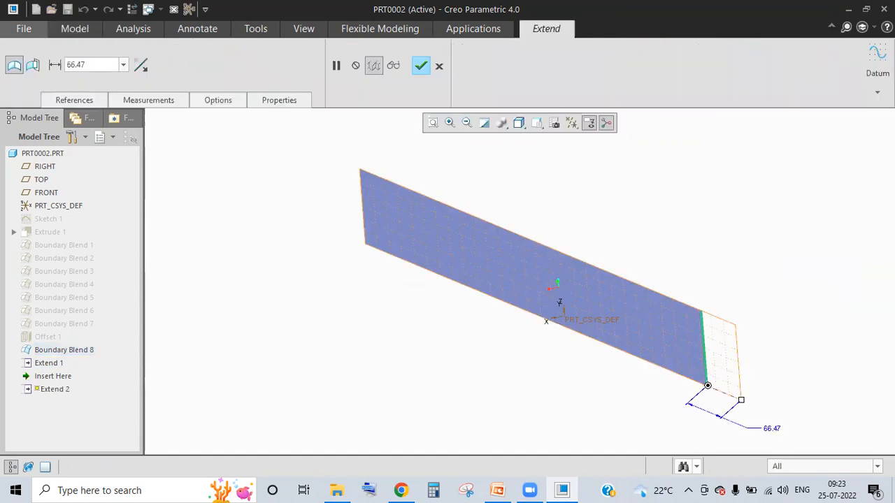
pyautogui.write('100')
pyautogui.press('Return')
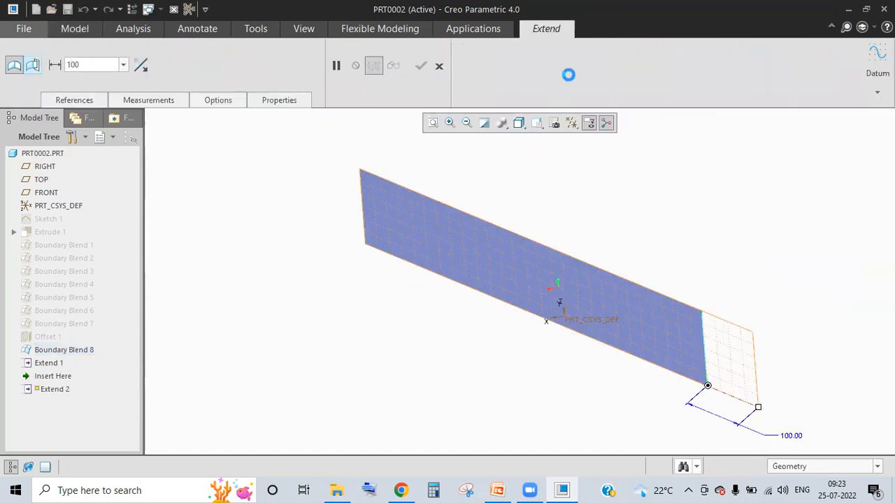
pyautogui.middleClick(87, 345)
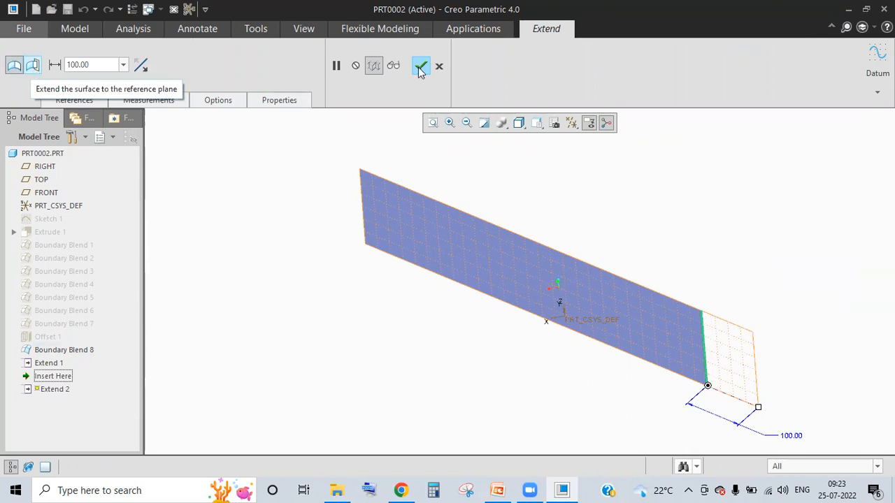
pyautogui.middleClick(304, 231)
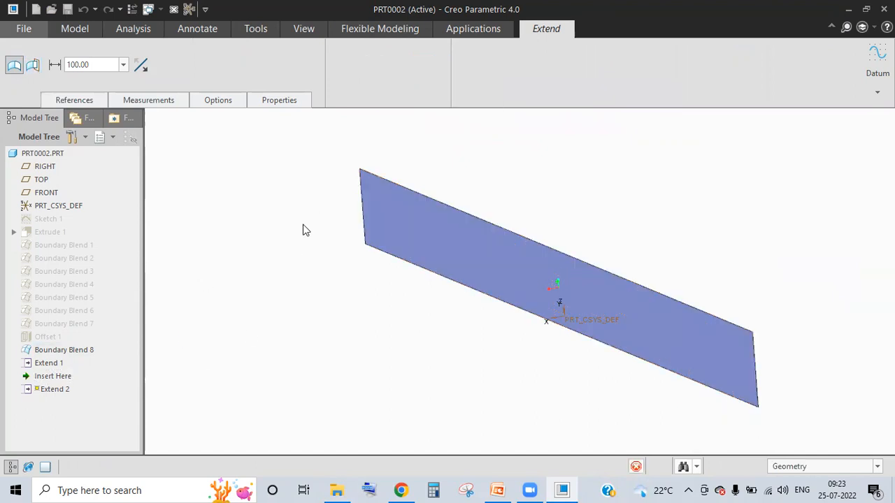
# - Show the hidden Offset 1 quilt again together with the extended diagonal surface
pyautogui.click(63, 349)
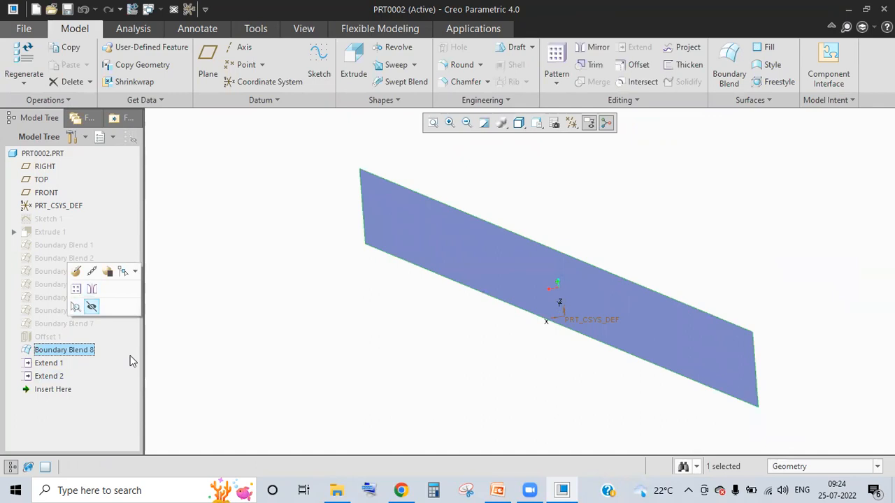
pyautogui.click(91, 306)
pyautogui.click(64, 350)
pyautogui.click(77, 307)
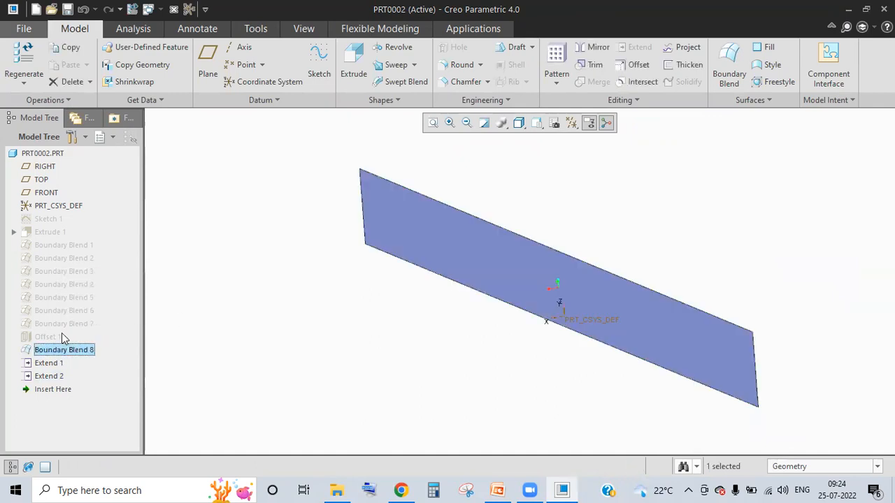
pyautogui.click(61, 335)
pyautogui.click(265, 309)
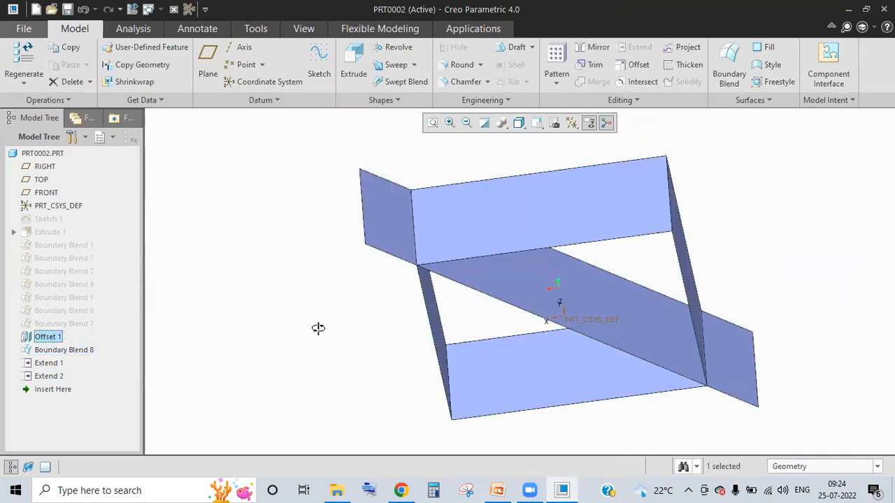
# - Set up a surface trim of the Offset 1 quilt with the diagonal boundary blend surface as the trimming object
pyautogui.moveTo(248, 347); pyautogui.dragTo(630, 115, button='middle')
pyautogui.moveTo(603, 89); pyautogui.dragTo(635, 53, button='middle')
pyautogui.click(632, 157)
pyautogui.moveTo(632, 157); pyautogui.dragTo(695, 65, button='middle')
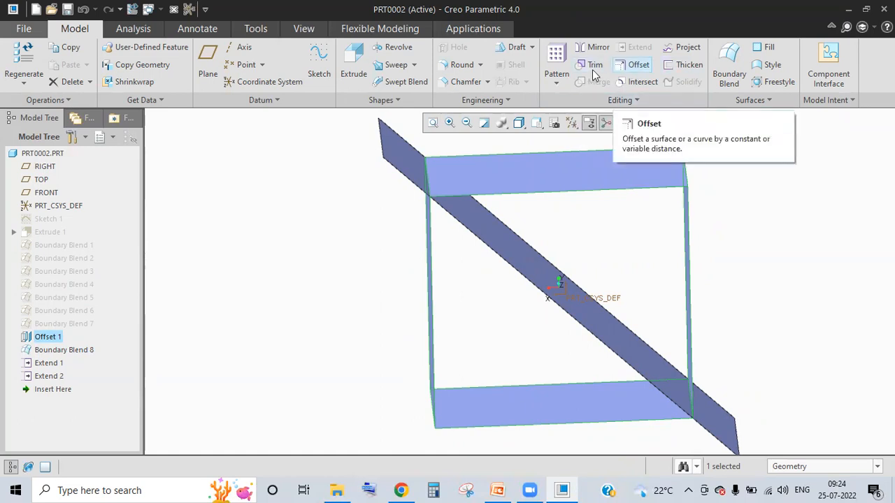
pyautogui.scroll(2, 393, 297)
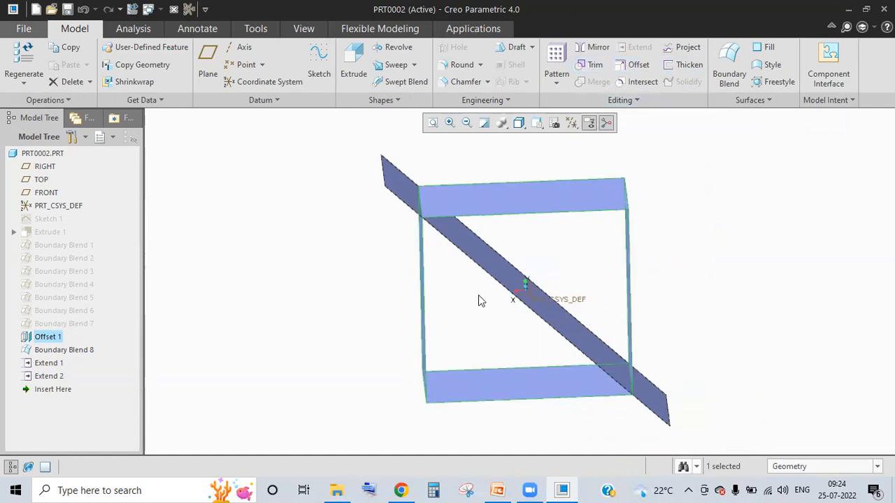
pyautogui.click(586, 65)
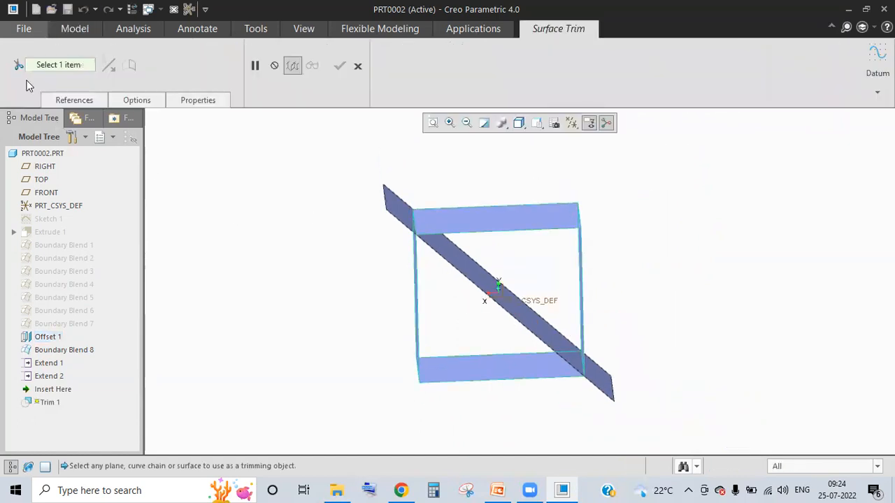
pyautogui.click(75, 101)
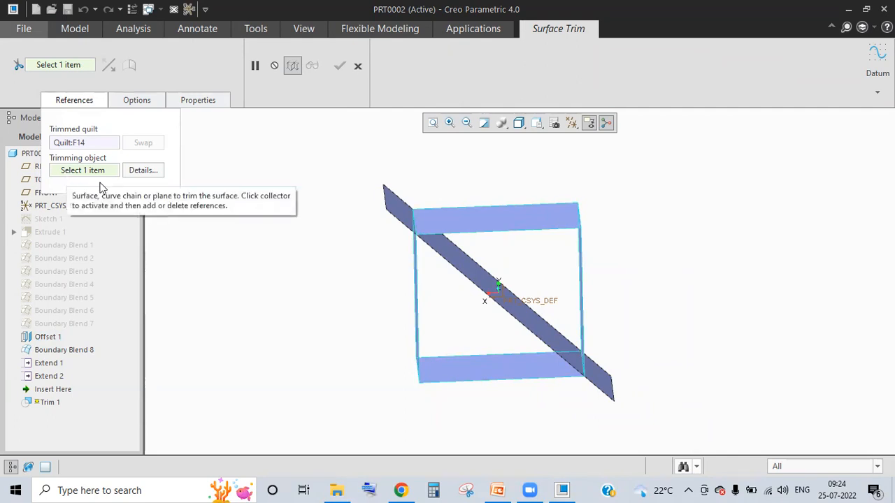
pyautogui.click(489, 227)
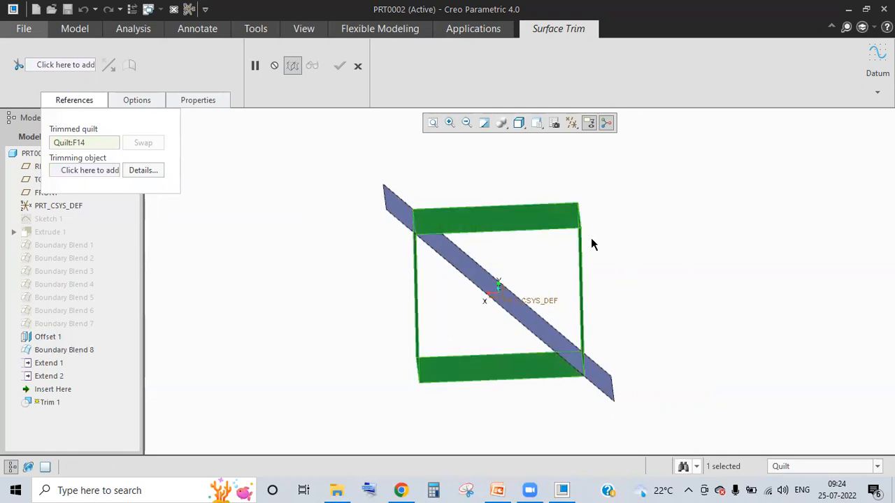
pyautogui.click(80, 171)
pyautogui.moveTo(507, 279); pyautogui.dragTo(355, 332, button='middle')
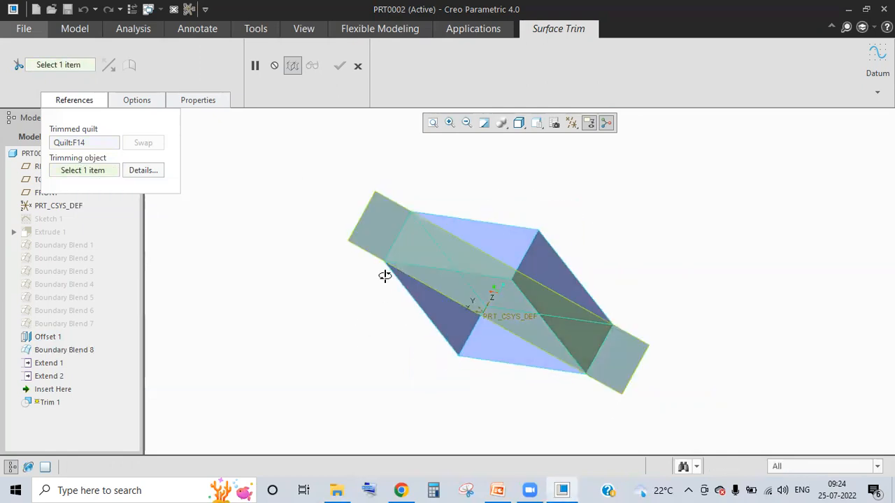
pyautogui.click(471, 257)
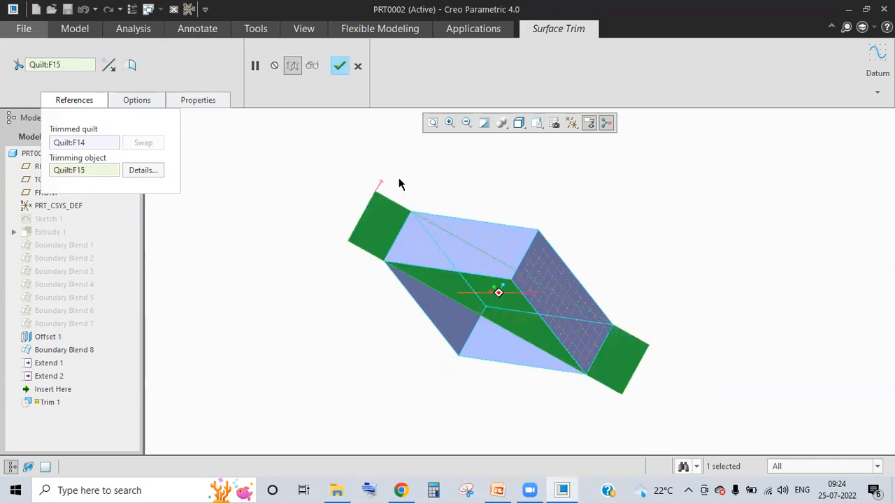
# - Choose the upper-right half of the box as the side to keep and complete the trim
pyautogui.moveTo(420, 224)
pyautogui.mouseDown(button='middle')
pyautogui.moveTo(419, 212)
pyautogui.moveTo(575, 367)
pyautogui.moveTo(567, 254)
pyautogui.moveTo(522, 315)
pyautogui.moveTo(551, 290)
pyautogui.moveTo(490, 279)
pyautogui.moveTo(518, 199)
pyautogui.mouseUp(button='middle')
pyautogui.moveTo(488, 172); pyautogui.dragTo(419, 237, button='middle')
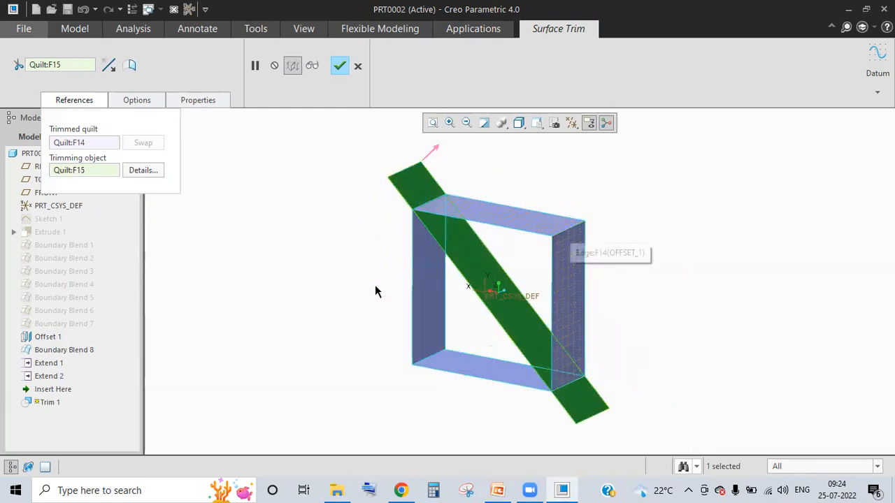
pyautogui.moveTo(445, 315)
pyautogui.mouseDown(button='middle')
pyautogui.moveTo(426, 314)
pyautogui.moveTo(441, 255)
pyautogui.moveTo(458, 379)
pyautogui.mouseUp(button='middle')
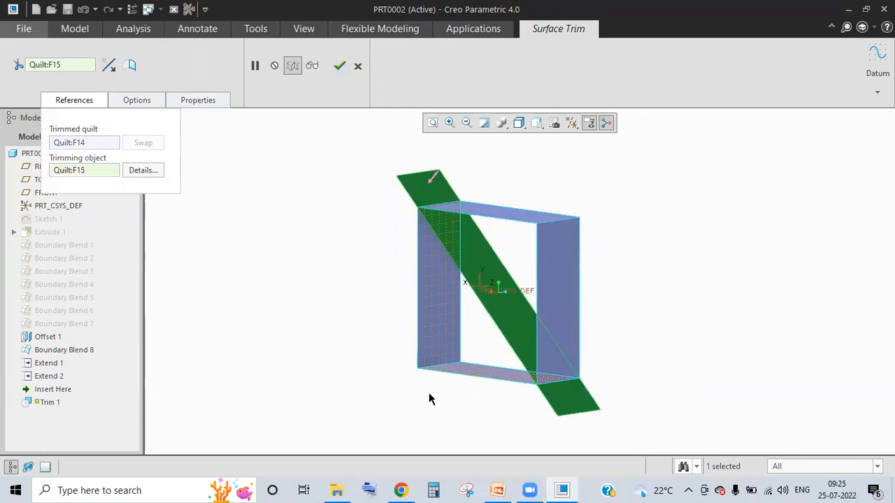
pyautogui.moveTo(429, 398); pyautogui.dragTo(475, 248, button='middle')
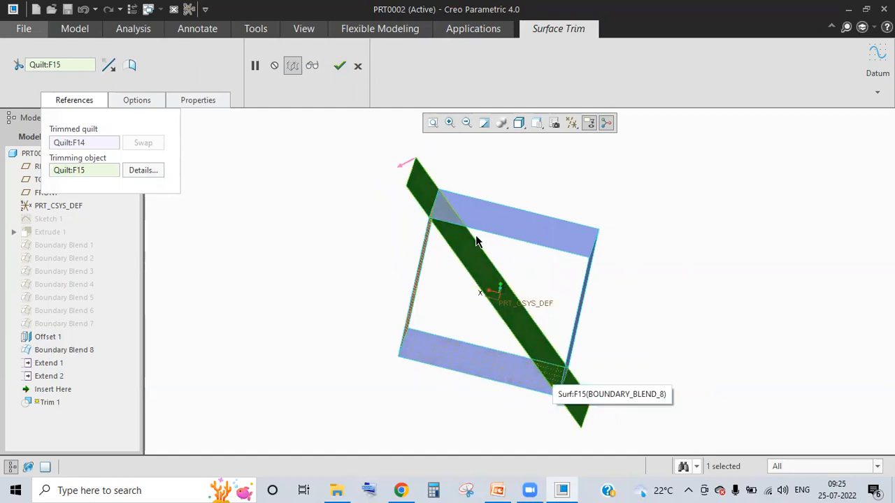
pyautogui.moveTo(405, 203); pyautogui.dragTo(406, 205, button='middle')
pyautogui.click(404, 205)
pyautogui.click(338, 67)
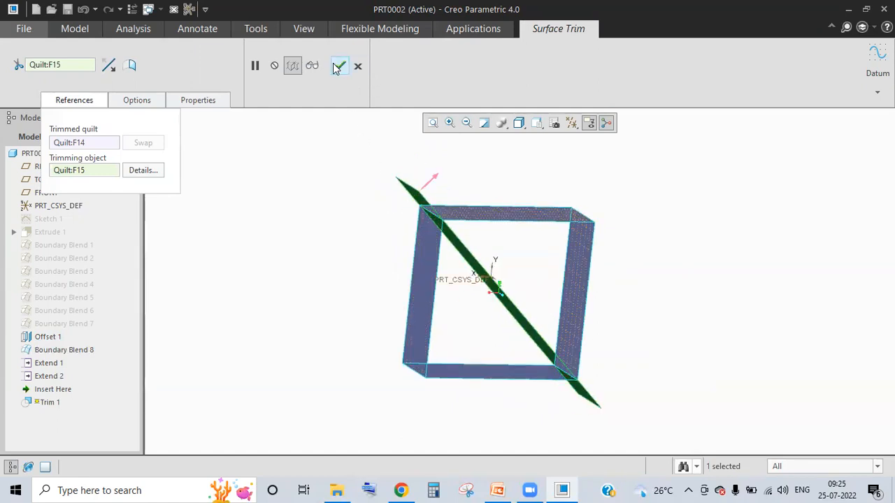
pyautogui.click(405, 256)
# - Trim the upper overhanging end off the diagonal surface, using the adjoining edge of the trimmed box quilt
pyautogui.moveTo(541, 218); pyautogui.dragTo(591, 65, button='middle')
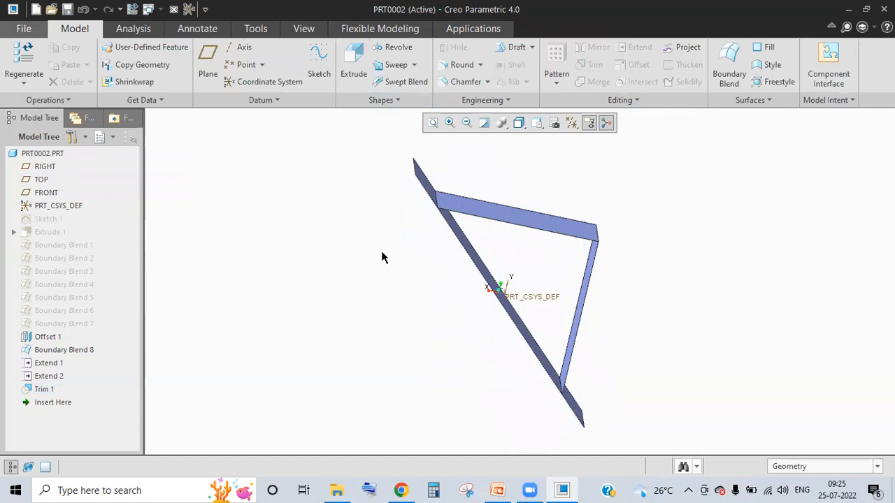
pyautogui.moveTo(382, 253); pyautogui.dragTo(90, 102, button='middle')
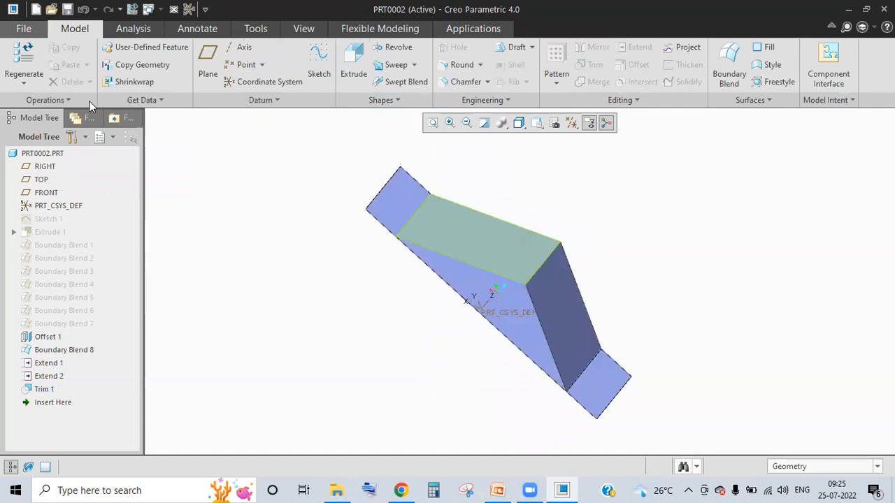
pyautogui.click(396, 180)
pyautogui.click(593, 65)
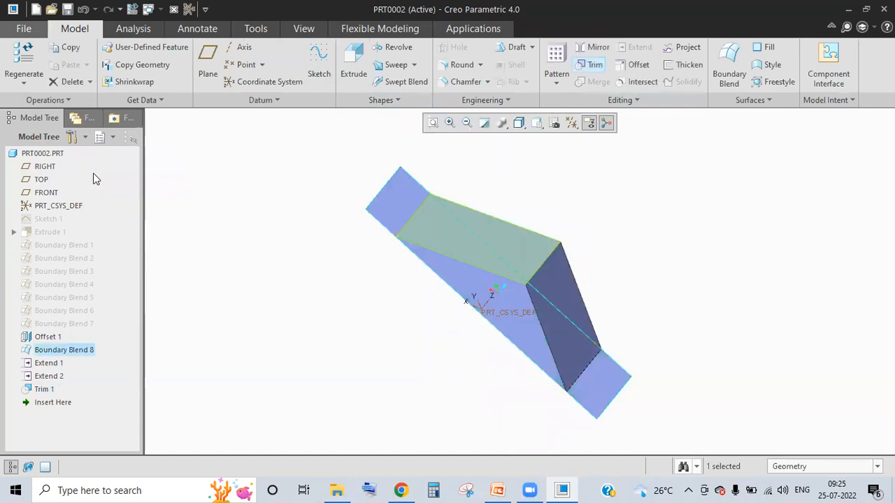
pyautogui.click(410, 224)
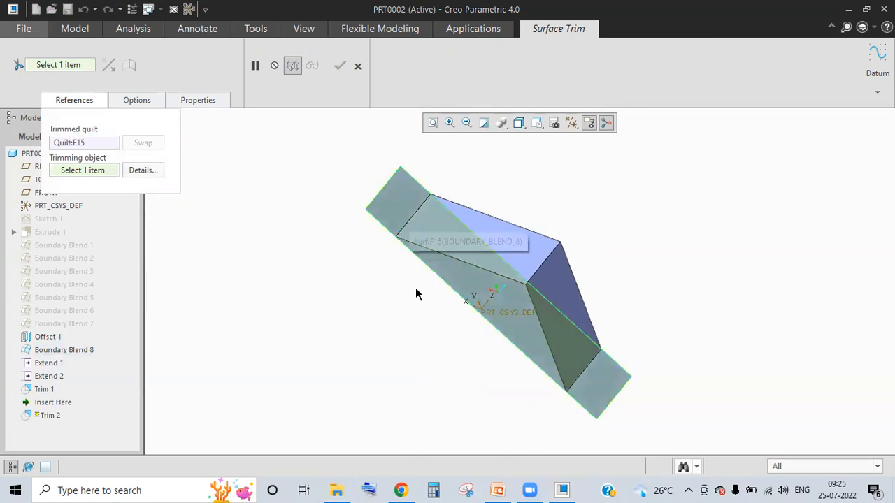
pyautogui.moveTo(417, 329); pyautogui.dragTo(400, 224, button='middle')
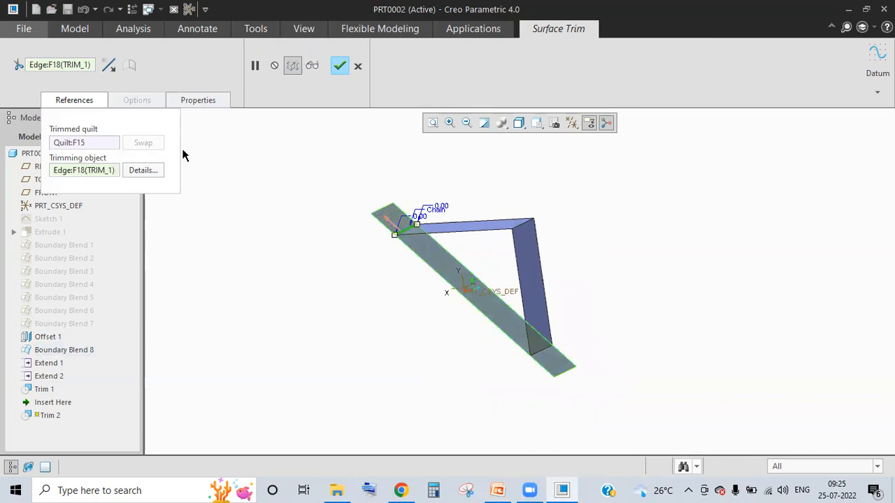
pyautogui.scroll(-1, 404, 240)
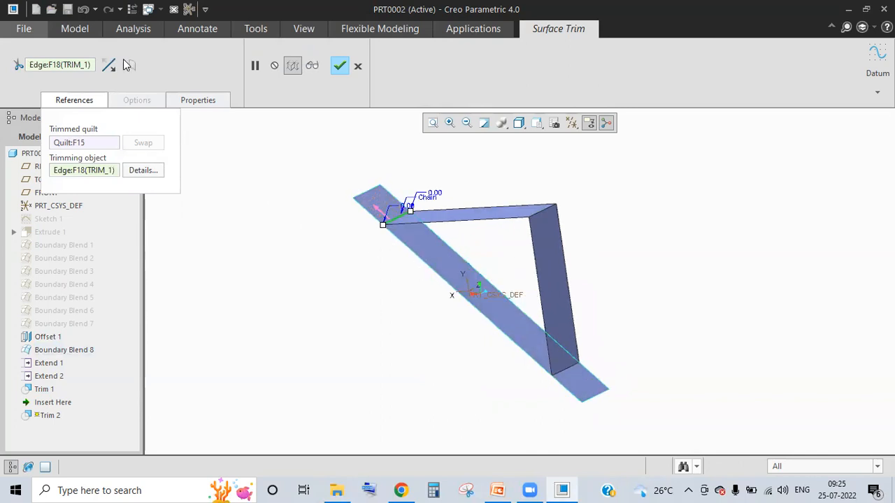
pyautogui.click(340, 66)
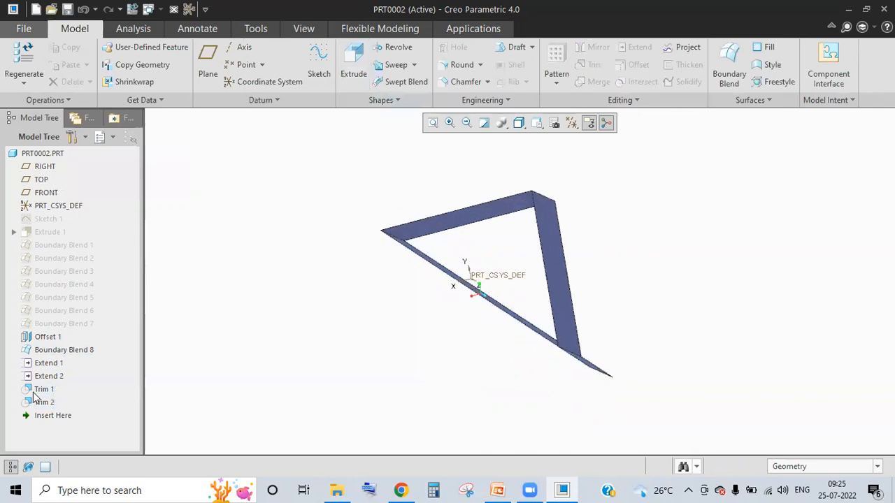
# - Trim the lower overhanging end off the diagonal surface at the bottom edge of the trimmed box quilt
pyautogui.moveTo(475, 300); pyautogui.dragTo(451, 266, button='middle')
pyautogui.click(432, 260)
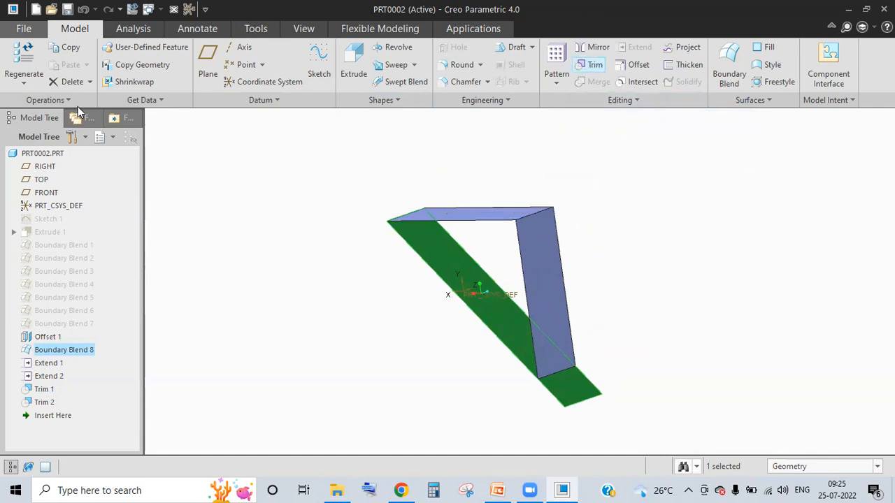
pyautogui.click(595, 64)
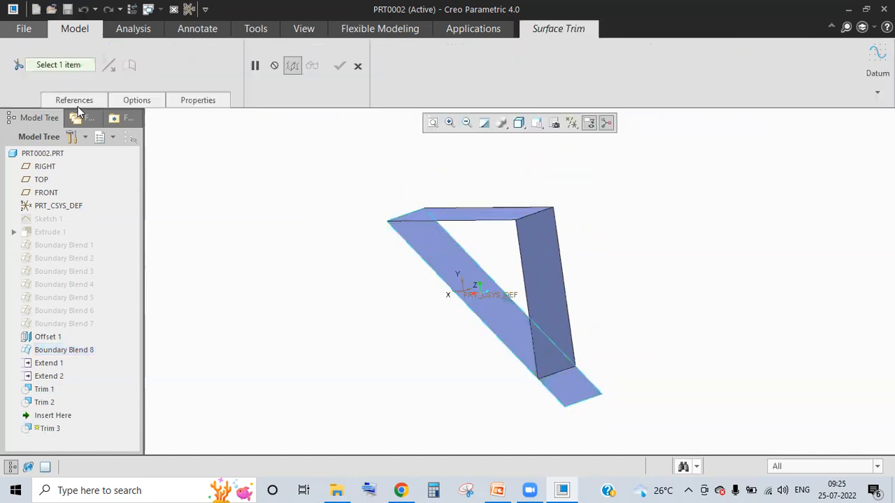
pyautogui.click(62, 66)
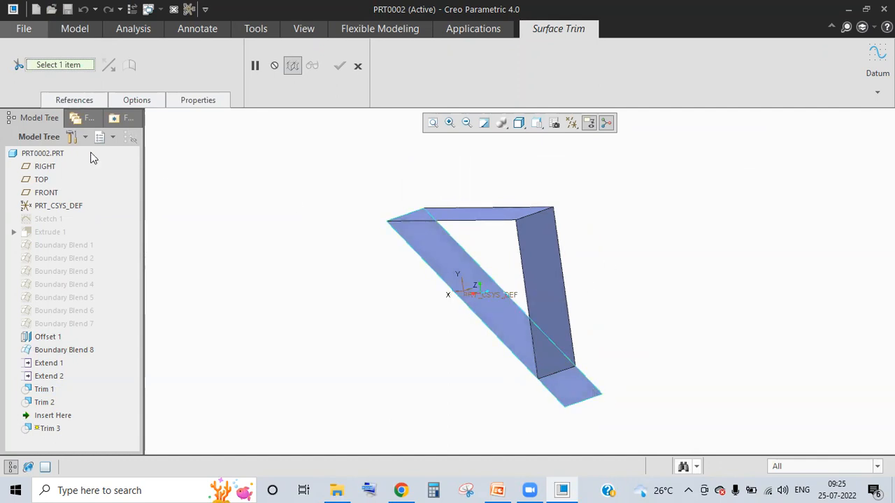
pyautogui.click(558, 377)
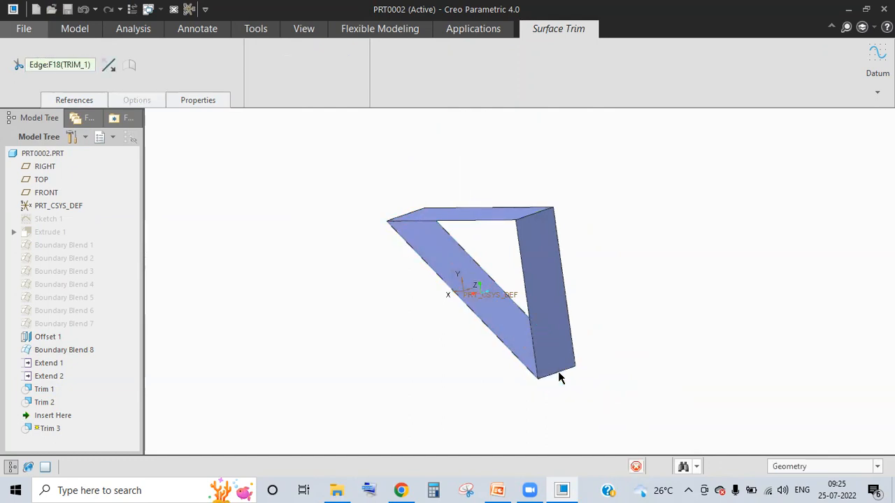
pyautogui.middleClick(559, 378)
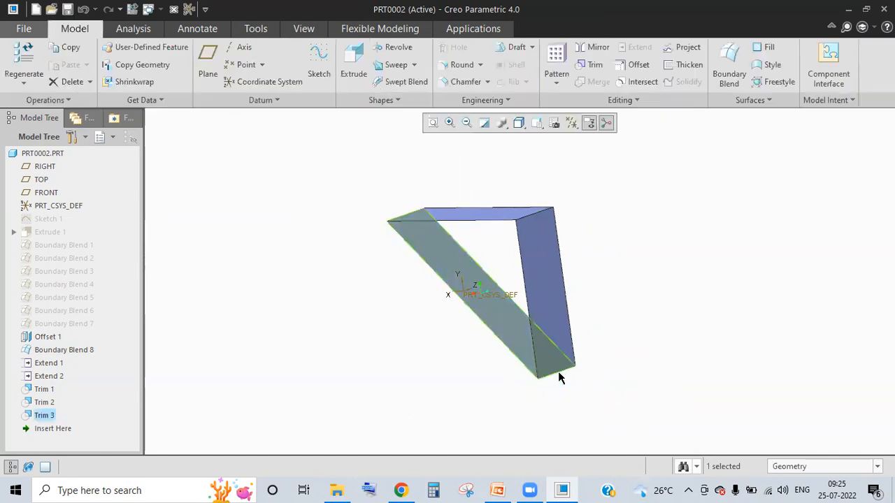
pyautogui.click(729, 232)
# - Create a boundary blend across the open triangular end between the diagonal surface's edge and the adjoining box edge
pyautogui.moveTo(455, 275); pyautogui.dragTo(172, 102, button='middle')
pyautogui.moveTo(474, 206); pyautogui.dragTo(472, 212, button='middle')
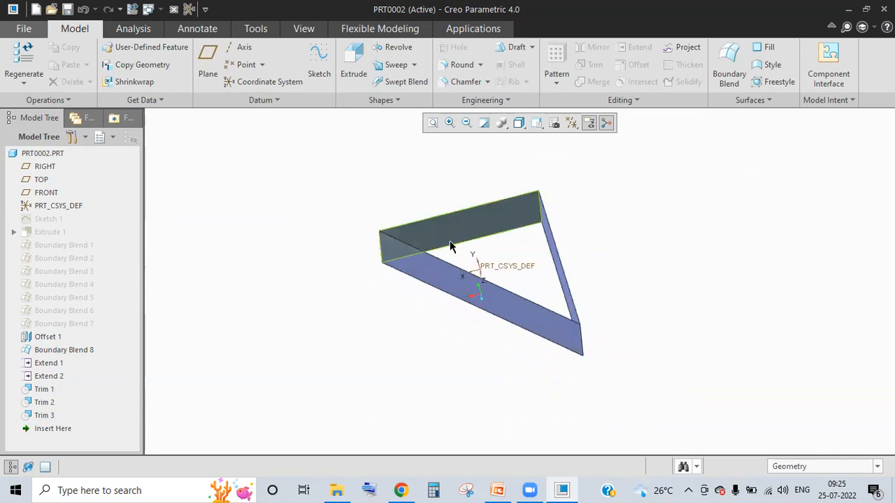
pyautogui.click(729, 64)
pyautogui.click(480, 205)
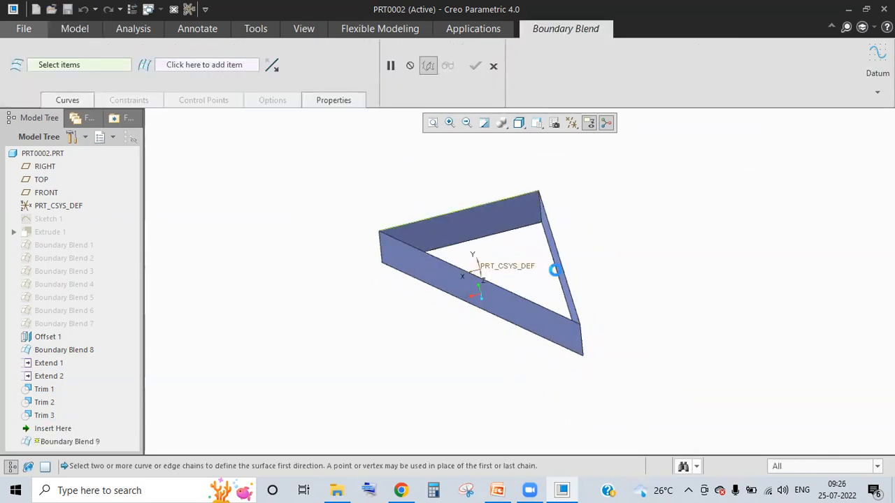
pyautogui.scroll(-2, 472, 203)
pyautogui.keyDown('ctrl'); pyautogui.click(475, 199); pyautogui.keyUp('ctrl')
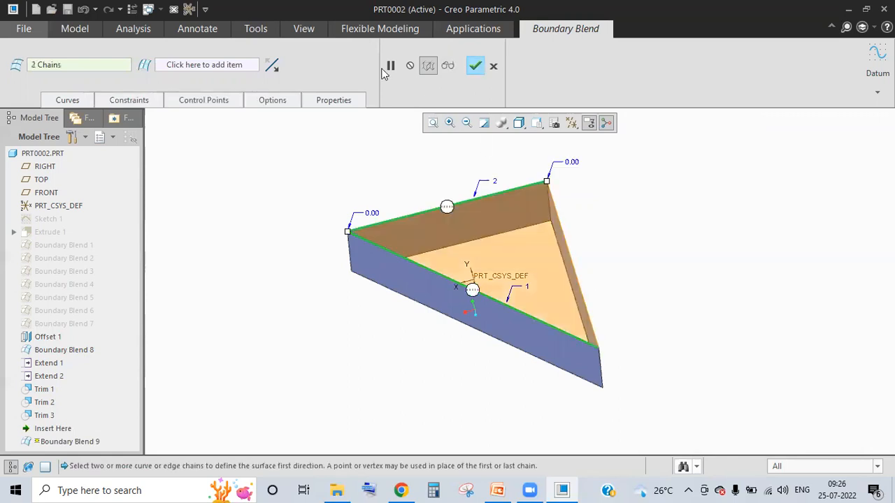
# - Complete the boundary blend between the two selected edge chains to cap the open triangular side
pyautogui.middleClick(626, 259)
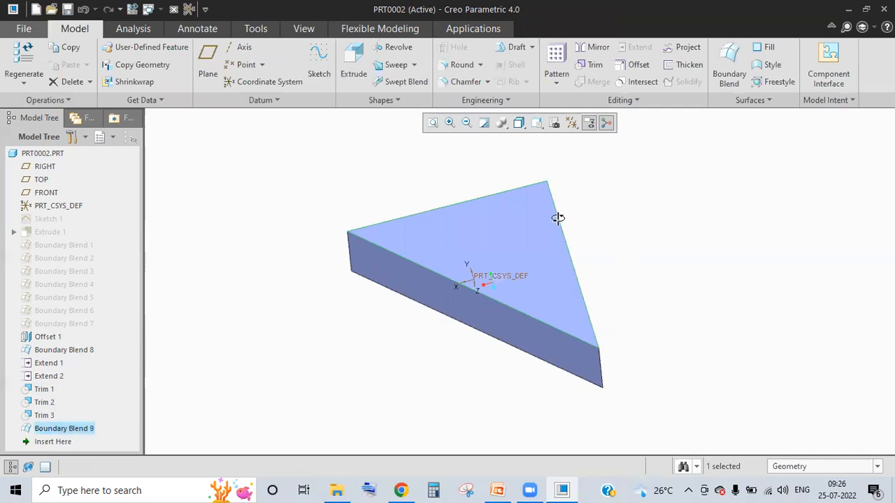
pyautogui.moveTo(558, 218); pyautogui.dragTo(401, 179, button='middle')
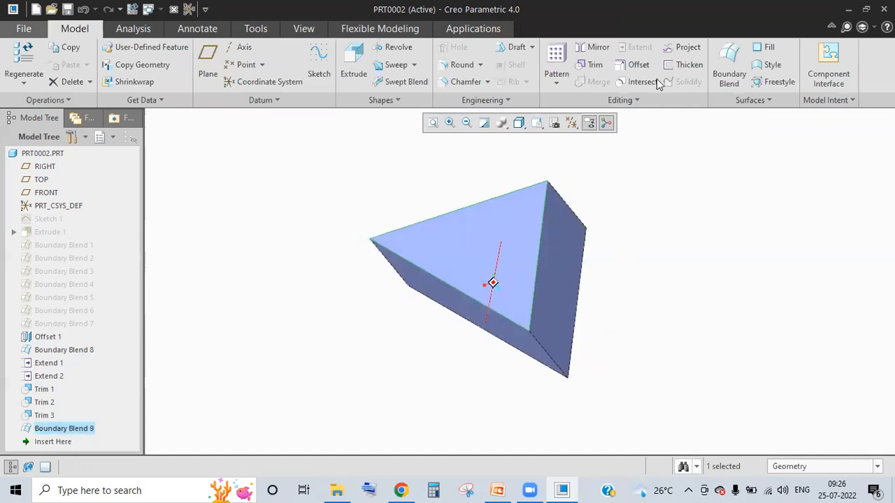
pyautogui.moveTo(656, 79); pyautogui.dragTo(466, 97, button='middle')
pyautogui.click(355, 241)
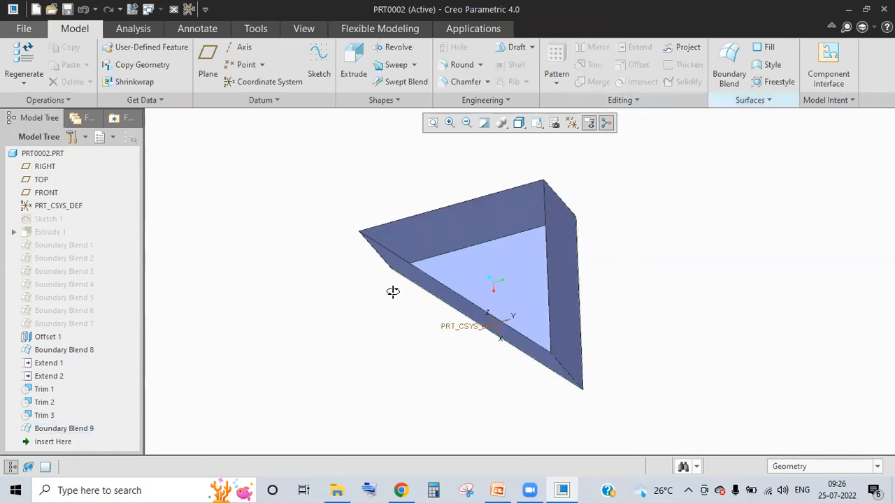
# - Create a boundary blend between two edges of the remaining open triangular side to cap it
pyautogui.click(729, 64)
pyautogui.click(450, 206)
pyautogui.keyDown('ctrl'); pyautogui.click(454, 292); pyautogui.keyUp('ctrl')
pyautogui.middleClick(322, 331)
pyautogui.click(322, 331)
pyautogui.moveTo(322, 331); pyautogui.dragTo(629, 226, button='middle')
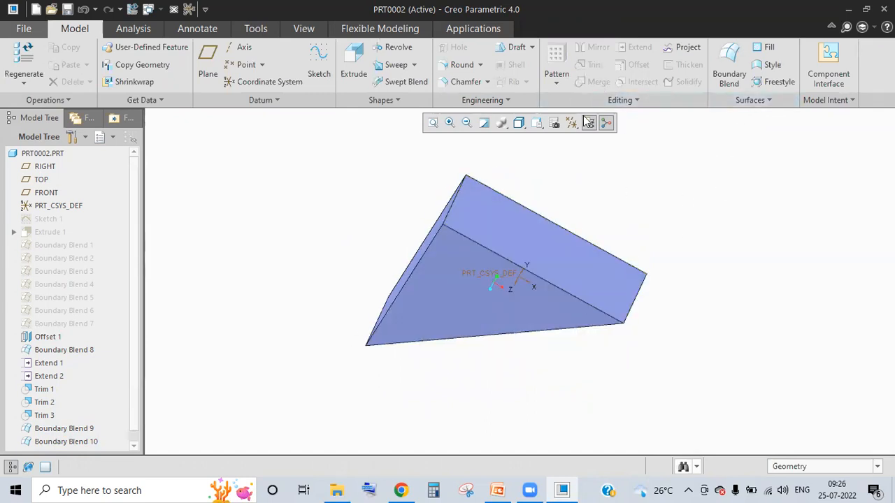
pyautogui.click(520, 241)
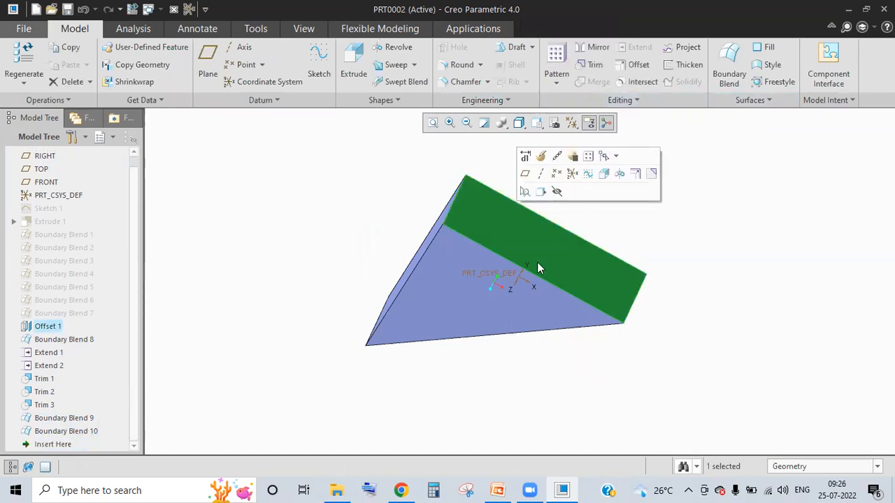
pyautogui.moveTo(476, 288); pyautogui.dragTo(479, 291, button='middle')
pyautogui.keyDown('ctrl'); pyautogui.click(437, 302); pyautogui.keyUp('ctrl')
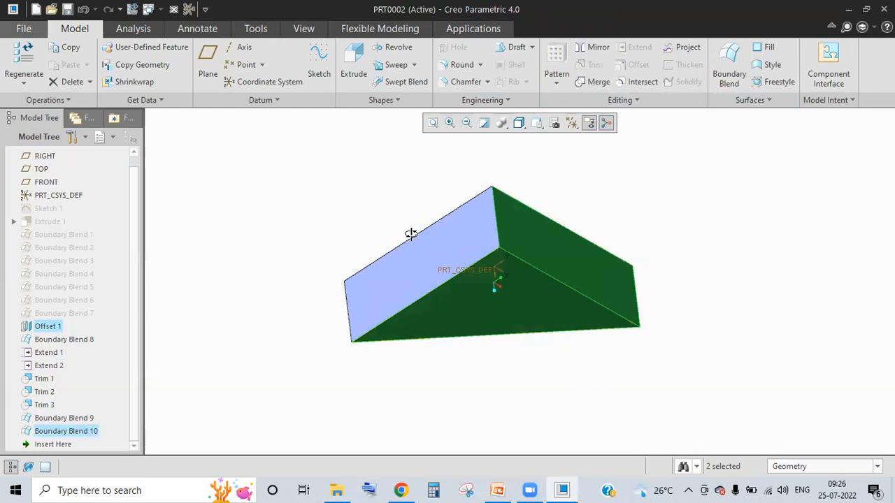
pyautogui.moveTo(454, 255); pyautogui.dragTo(503, 219, button='middle')
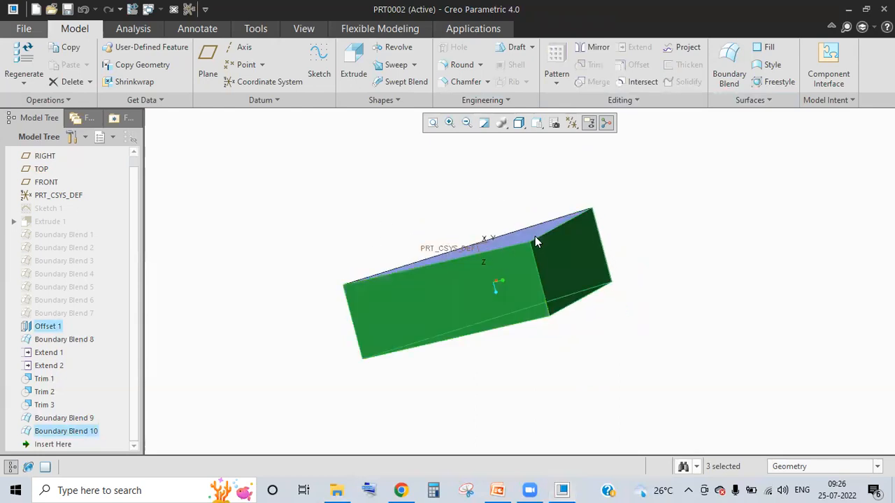
pyautogui.press('Escape')
pyautogui.moveTo(564, 274); pyautogui.dragTo(505, 228, button='middle')
pyautogui.click(550, 297)
pyautogui.moveTo(550, 296); pyautogui.dragTo(529, 305, button='middle')
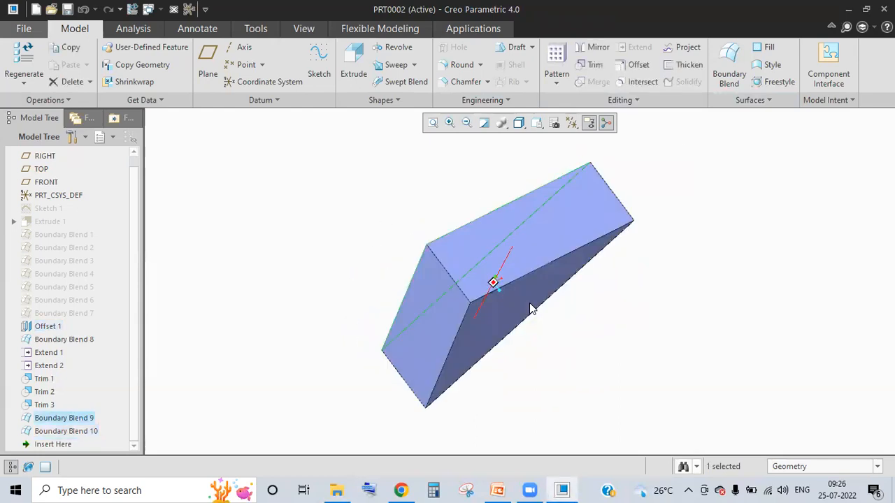
pyautogui.keyDown('ctrl'); pyautogui.click(532, 240); pyautogui.keyUp('ctrl')
pyautogui.keyDown('ctrl'); pyautogui.click(508, 300); pyautogui.keyUp('ctrl')
pyautogui.keyDown('ctrl'); pyautogui.click(407, 316); pyautogui.keyUp('ctrl')
pyautogui.moveTo(514, 155); pyautogui.dragTo(532, 165, button='middle')
pyautogui.moveTo(579, 282); pyautogui.dragTo(506, 311, button='middle')
pyautogui.keyDown('ctrl'); pyautogui.click(506, 312); pyautogui.keyUp('ctrl')
pyautogui.moveTo(377, 270); pyautogui.dragTo(545, 234, button='middle')
pyautogui.click(559, 277)
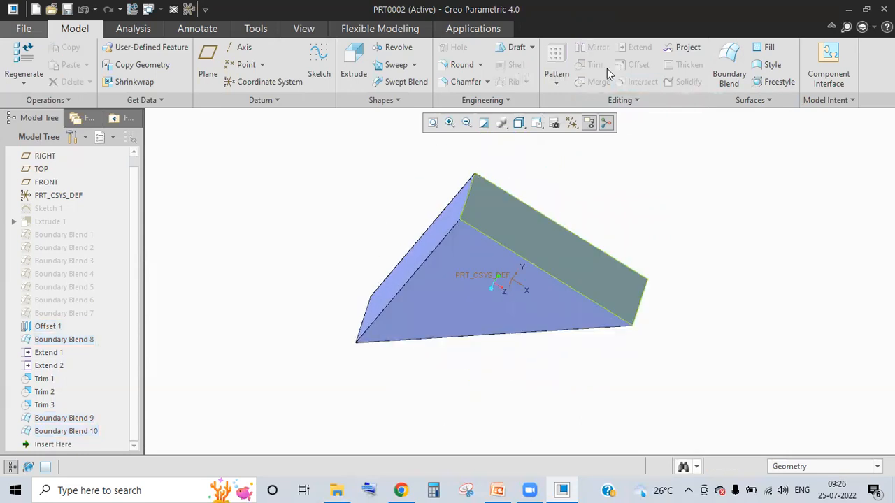
# - Merge the Offset 1 surface, Boundary Blend 8 and the two triangular caps into one quilt
pyautogui.click(545, 234)
pyautogui.keyDown('ctrl'); pyautogui.click(538, 290); pyautogui.keyUp('ctrl')
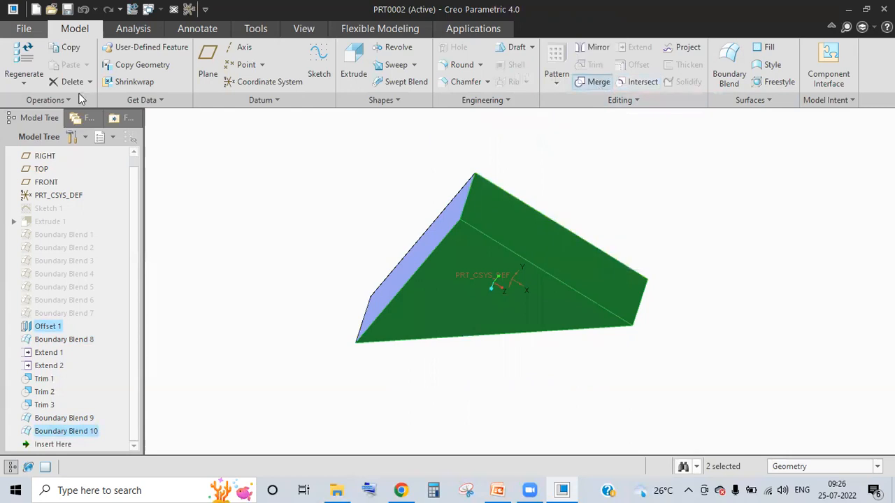
pyautogui.click(594, 82)
pyautogui.click(74, 100)
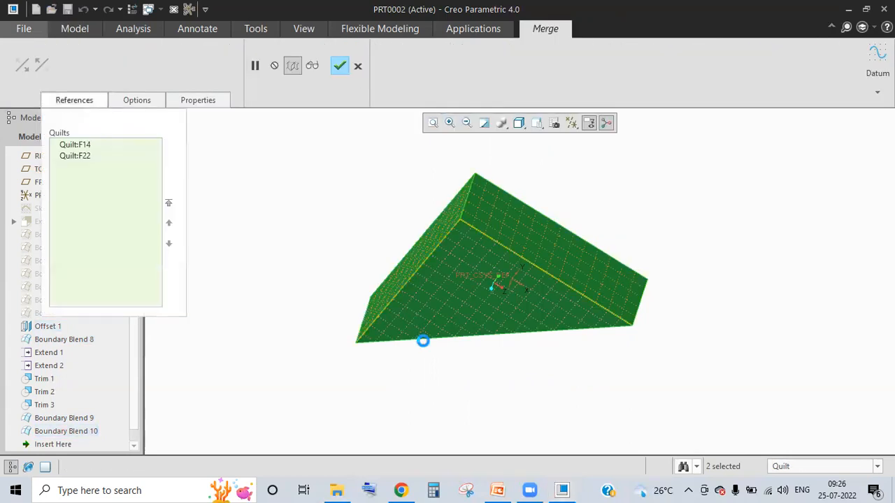
pyautogui.moveTo(493, 254); pyautogui.dragTo(441, 305, button='middle')
pyautogui.click(421, 302)
pyautogui.keyDown('ctrl'); pyautogui.click(472, 264); pyautogui.keyUp('ctrl')
pyautogui.keyDown('ctrl'); pyautogui.click(472, 264); pyautogui.keyUp('ctrl')
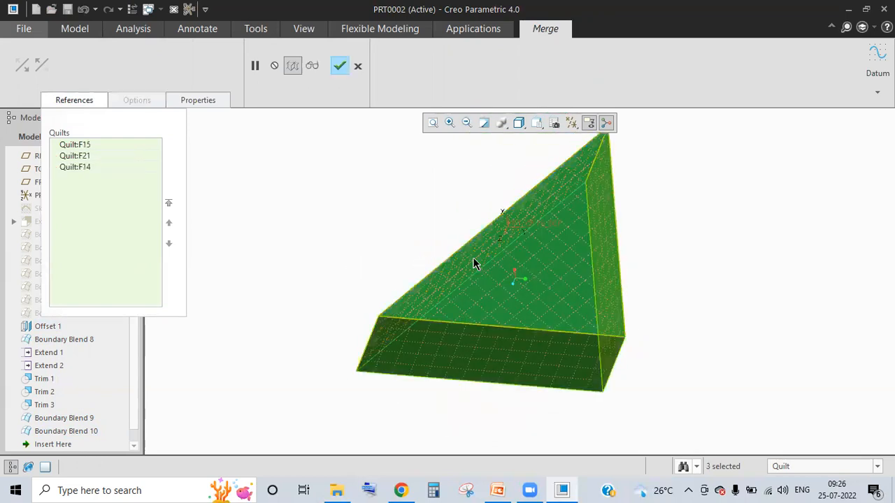
pyautogui.moveTo(374, 132); pyautogui.dragTo(333, 275, button='middle')
pyautogui.keyDown('ctrl'); pyautogui.click(440, 281); pyautogui.keyUp('ctrl')
pyautogui.moveTo(352, 314); pyautogui.dragTo(351, 315, button='middle')
pyautogui.middleClick(465, 265)
pyautogui.moveTo(477, 231); pyautogui.dragTo(158, 409, button='middle')
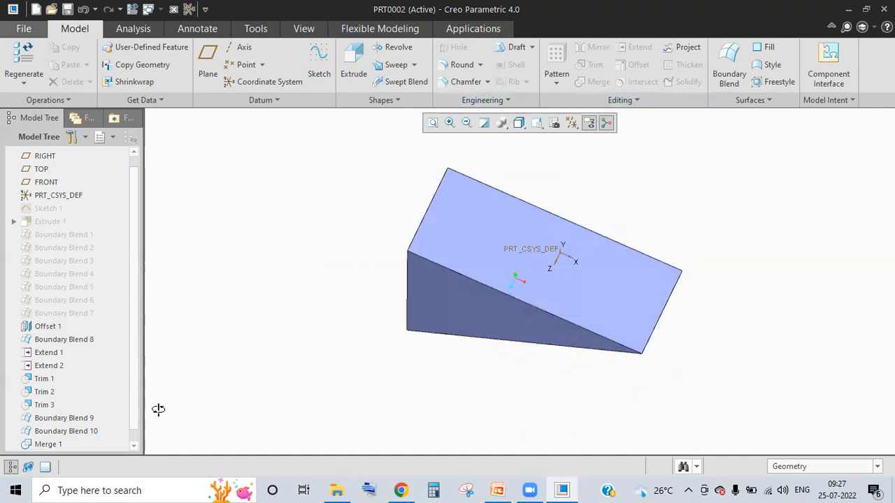
pyautogui.click(326, 250)
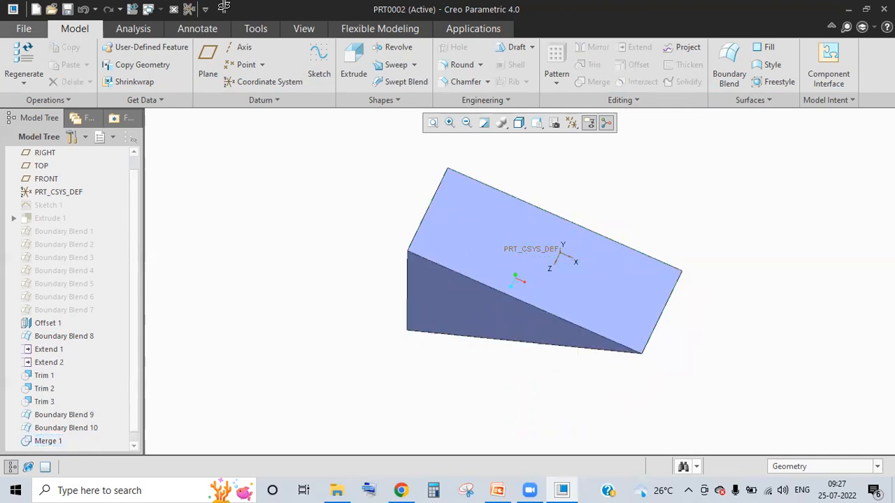
# - Inspect the merged quilt's interior with a planar section offset about 53.88 from the triangular face, and discard the section
pyautogui.click(304, 28)
pyautogui.click(461, 65)
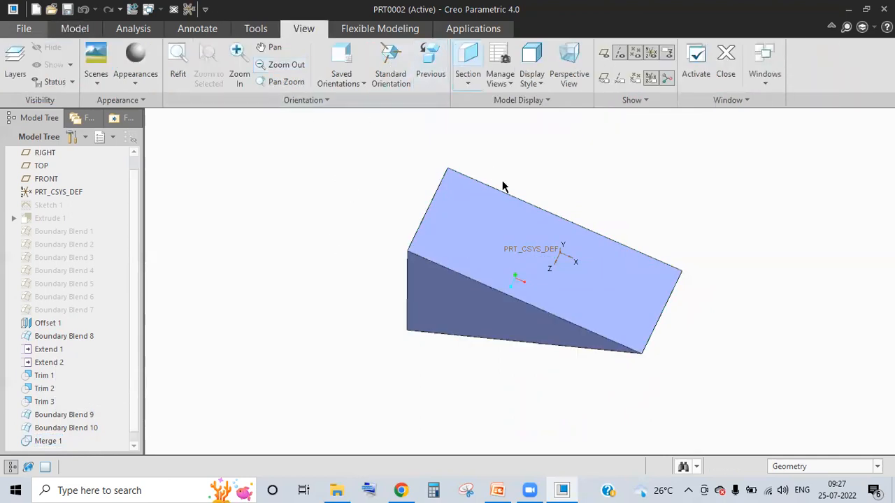
pyautogui.click(487, 326)
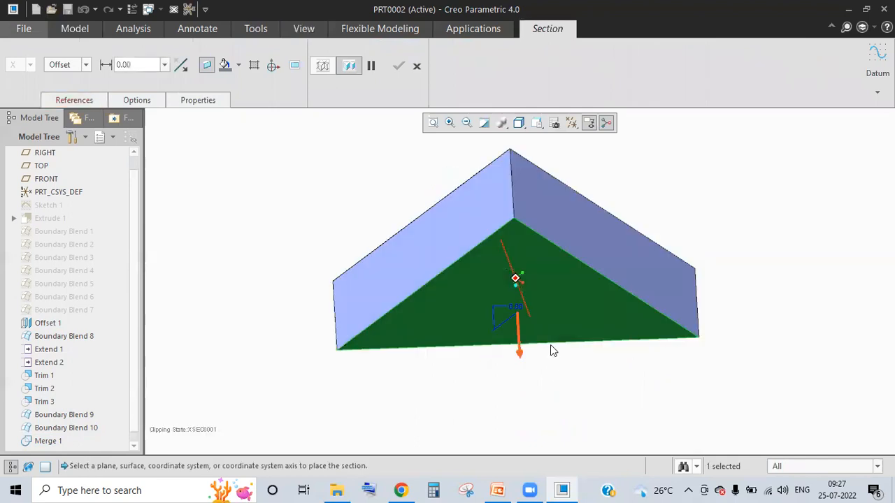
pyautogui.moveTo(532, 325); pyautogui.dragTo(503, 333)
pyautogui.moveTo(503, 334)
pyautogui.mouseDown(button='middle')
pyautogui.moveTo(518, 354)
pyautogui.moveTo(510, 342)
pyautogui.mouseUp(button='middle')
pyautogui.click(417, 67)
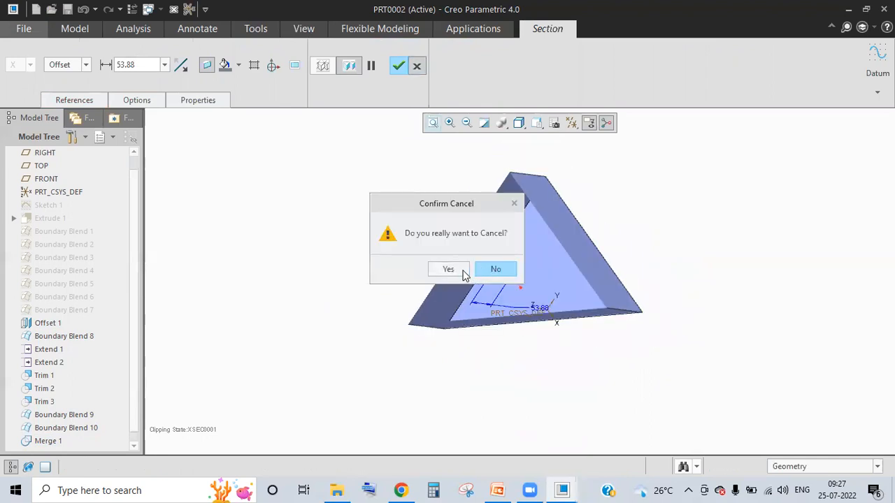
pyautogui.click(448, 269)
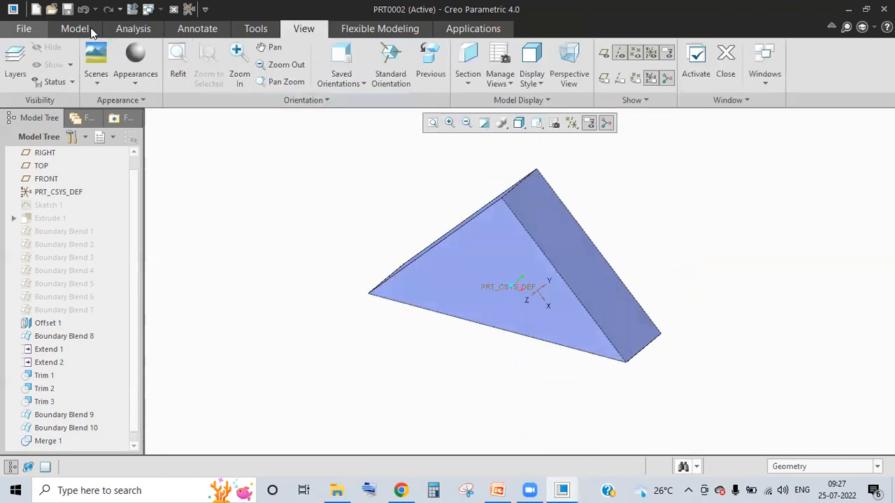
# - Solidify the merged quilt into a solid wedge
pyautogui.click(82, 26)
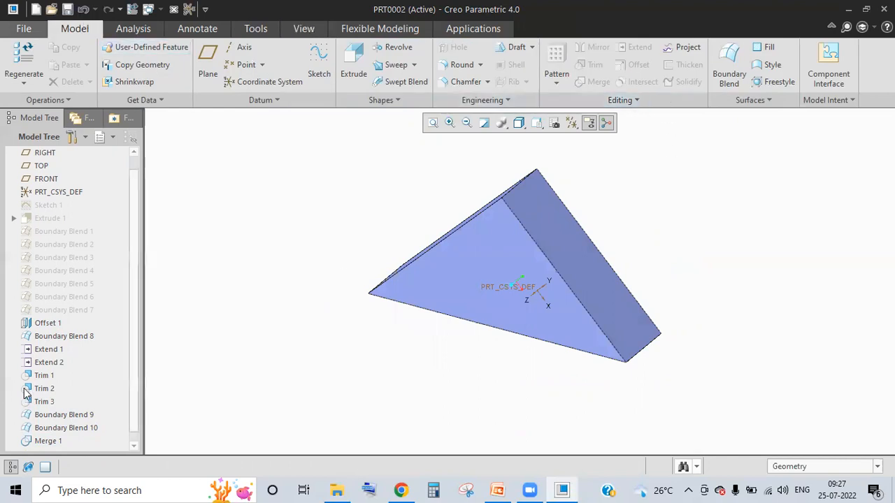
pyautogui.click(427, 283)
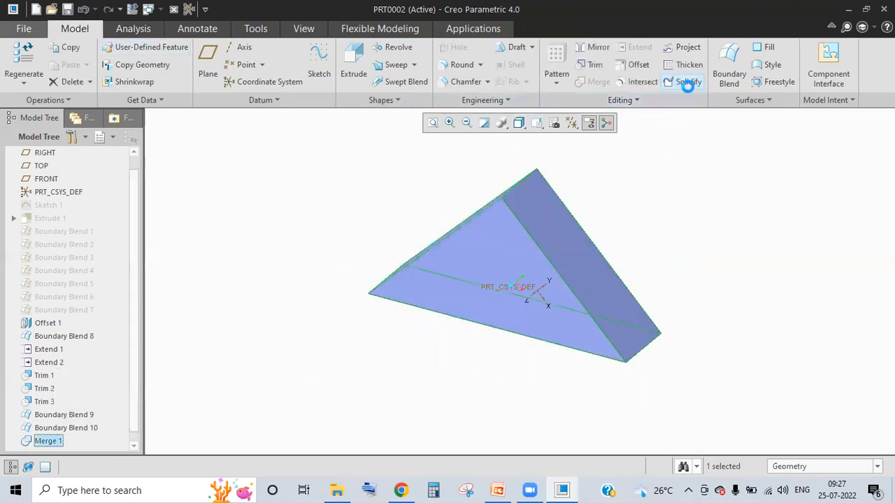
pyautogui.click(687, 82)
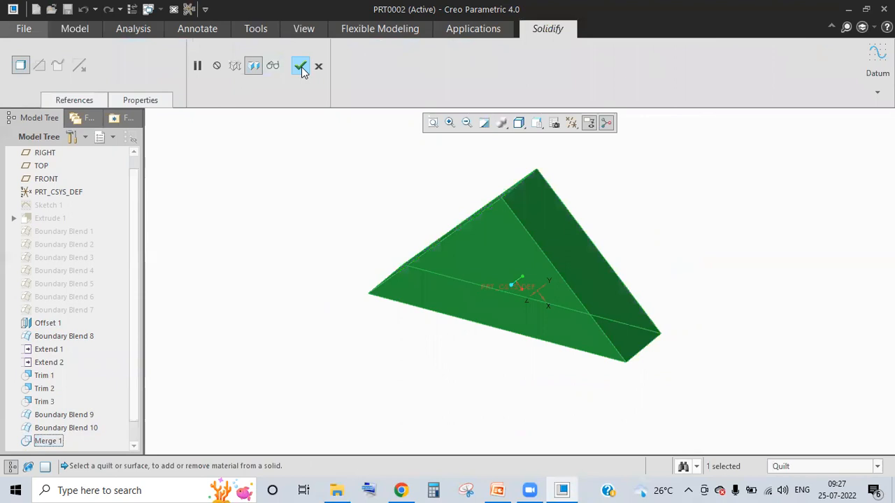
pyautogui.click(301, 67)
pyautogui.moveTo(329, 210); pyautogui.dragTo(520, 331, button='middle')
pyautogui.moveTo(447, 325); pyautogui.dragTo(352, 294, button='middle')
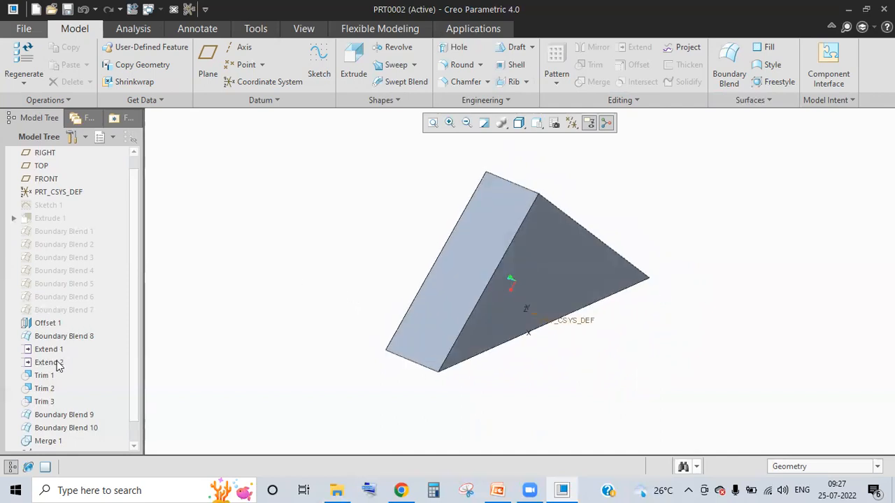
# - Hide the Offset 1 surface
pyautogui.click(47, 323)
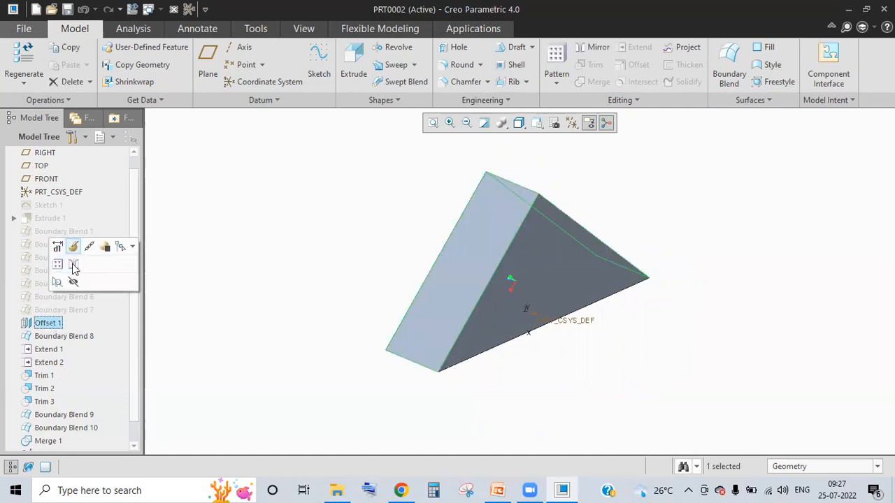
pyautogui.click(330, 388)
pyautogui.click(48, 323)
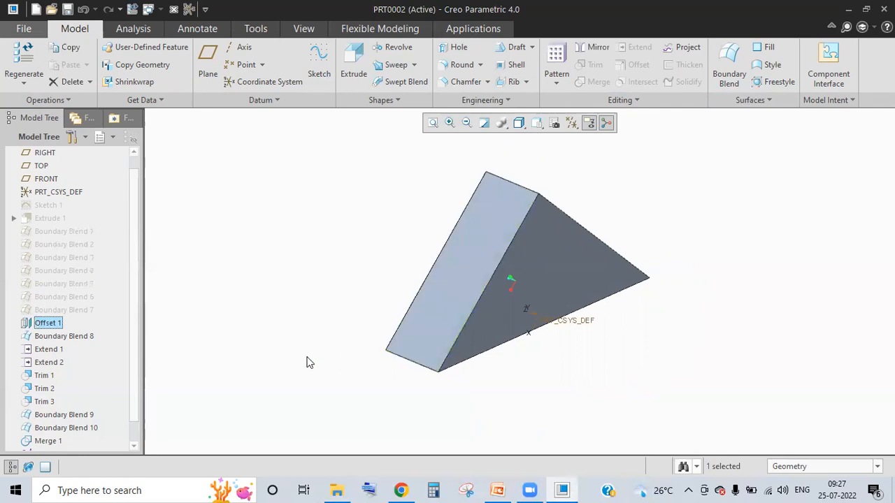
pyautogui.moveTo(487, 381); pyautogui.dragTo(472, 248, button='middle')
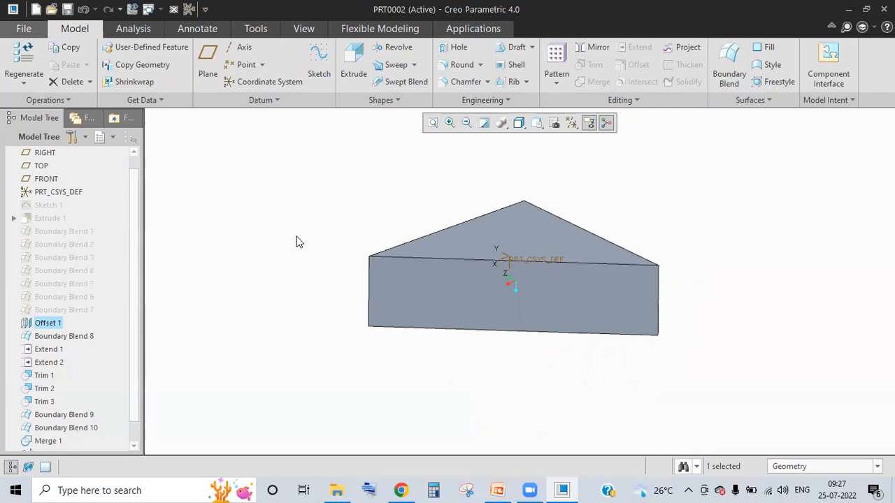
pyautogui.click(295, 202)
# - Start a sketch on the solid's triangular face
pyautogui.moveTo(393, 137); pyautogui.dragTo(377, 217, button='middle')
pyautogui.click(320, 55)
pyautogui.click(551, 198)
pyautogui.click(835, 305)
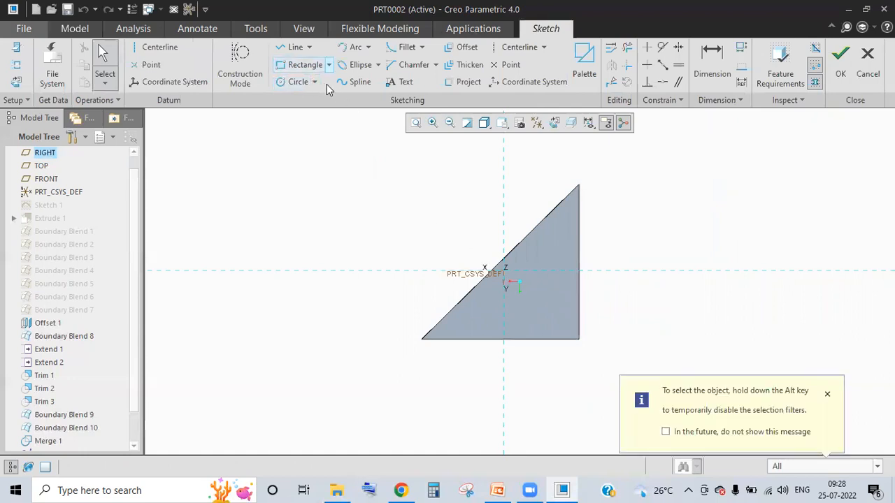
# - Sketch a corner rectangle overlapping the triangle's sloped edge and finish the sketch
pyautogui.click(328, 64)
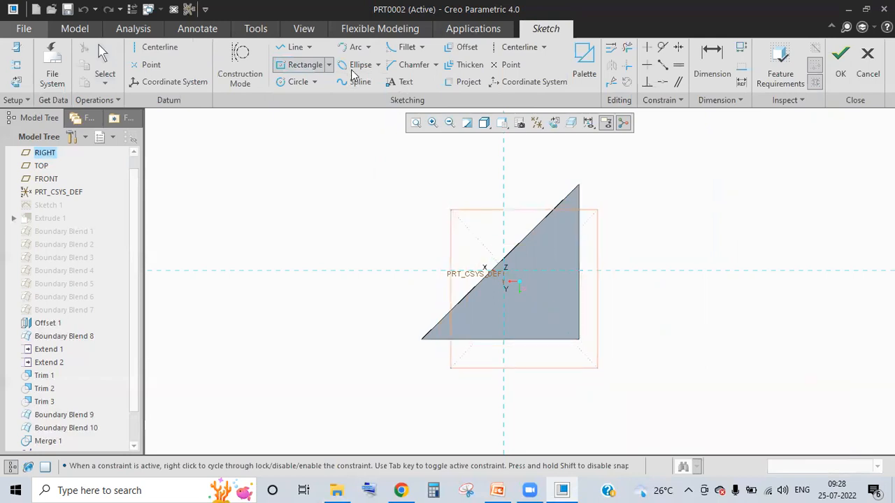
pyautogui.press('Escape')
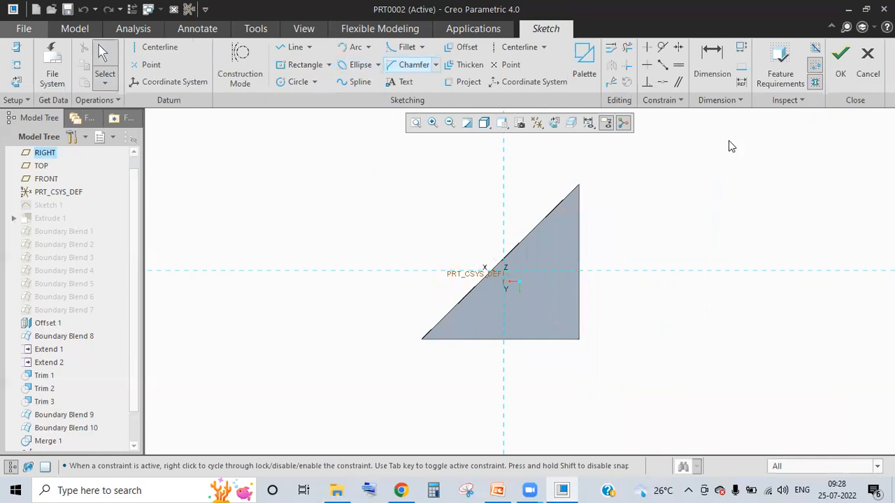
pyautogui.click(330, 65)
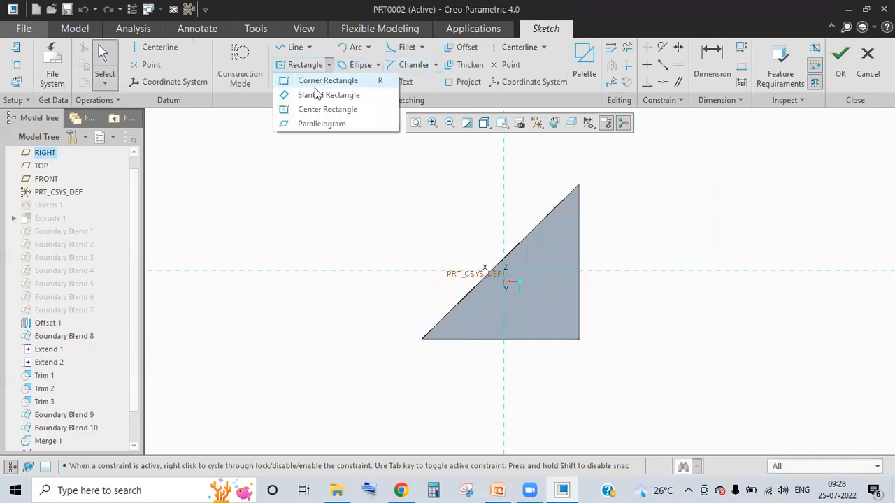
pyautogui.press('Up')
pyautogui.press('Return')
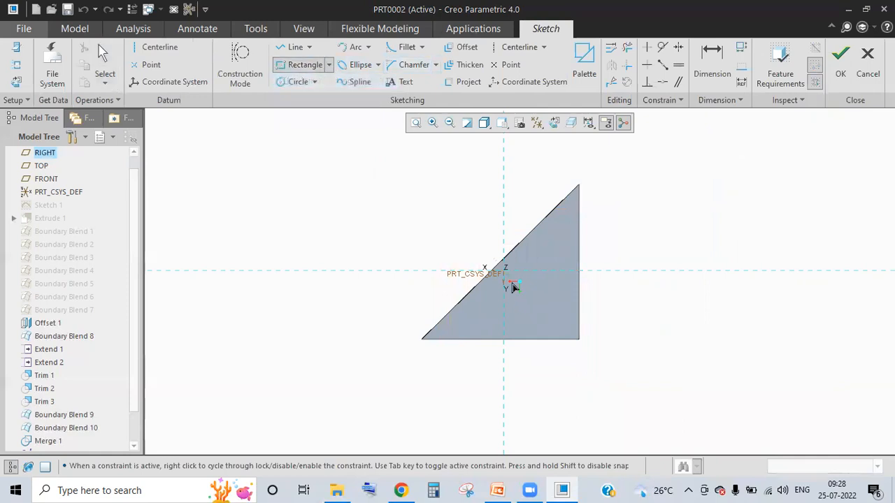
pyautogui.click(521, 290)
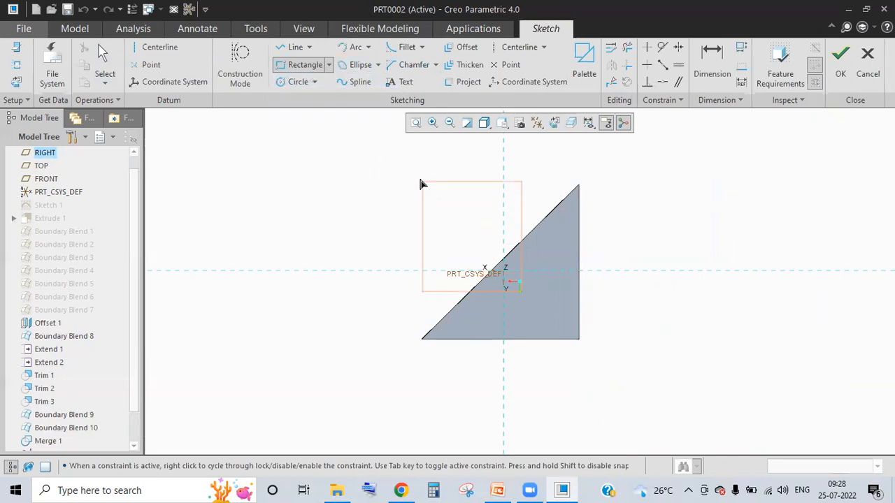
pyautogui.click(826, 62)
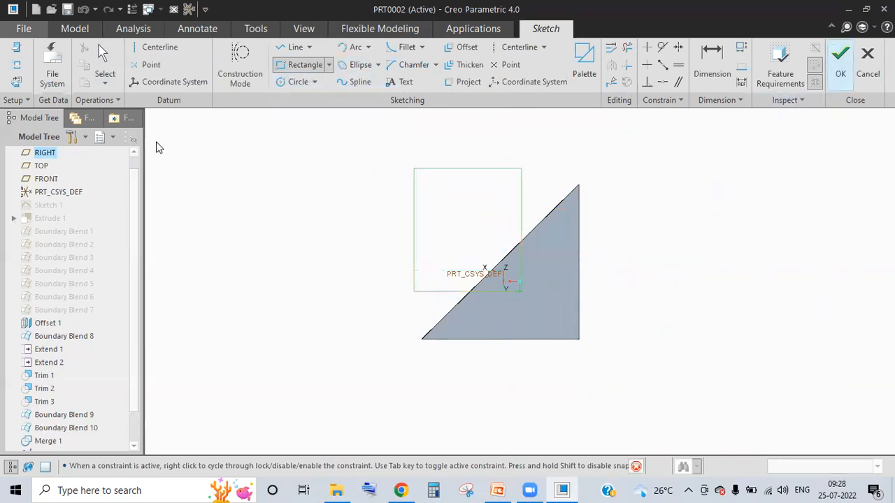
# - Extrude the rectangle sketch as a surface to a depth of 100, symmetric on both sides of the sketch plane
pyautogui.click(347, 73)
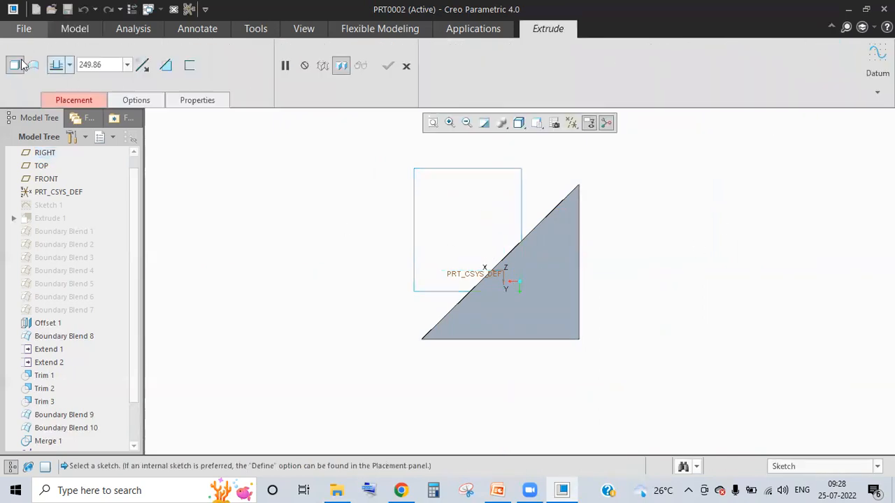
pyautogui.click(33, 66)
pyautogui.click(505, 259)
pyautogui.moveTo(505, 260)
pyautogui.mouseDown(button='middle')
pyautogui.moveTo(517, 242)
pyautogui.moveTo(501, 237)
pyautogui.moveTo(519, 282)
pyautogui.mouseUp(button='middle')
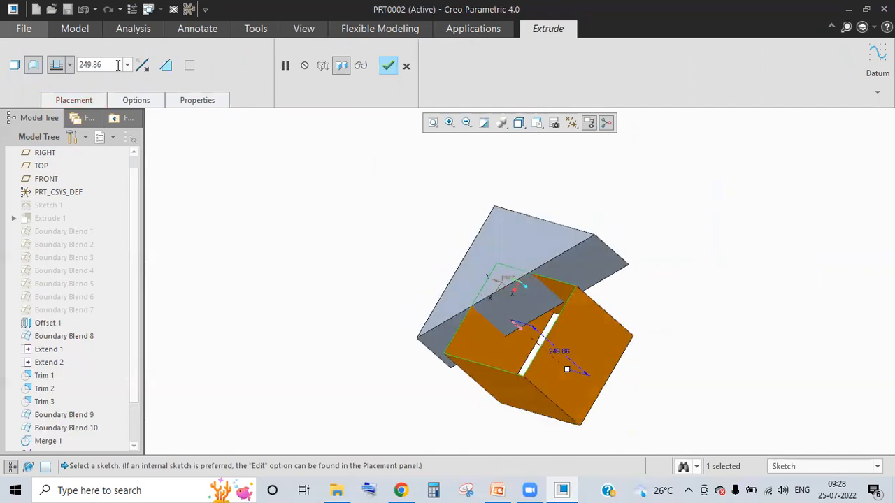
pyautogui.doubleClick(91, 65)
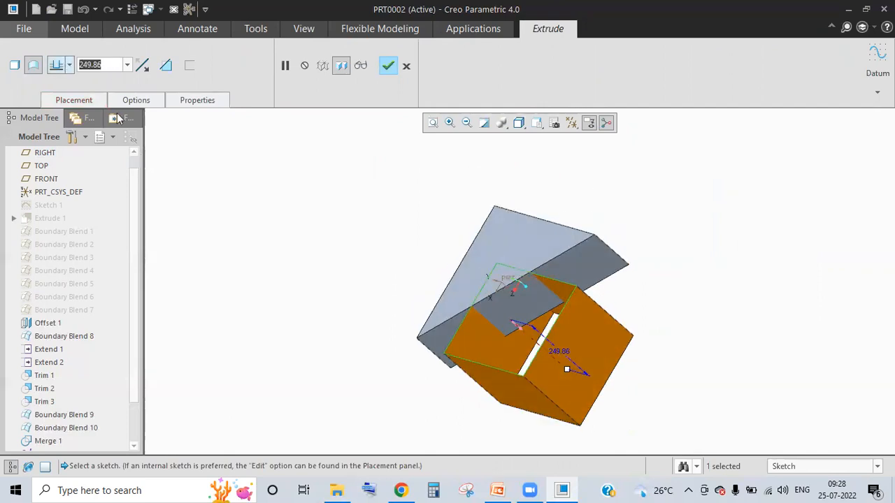
pyautogui.write('100')
pyautogui.press('Return')
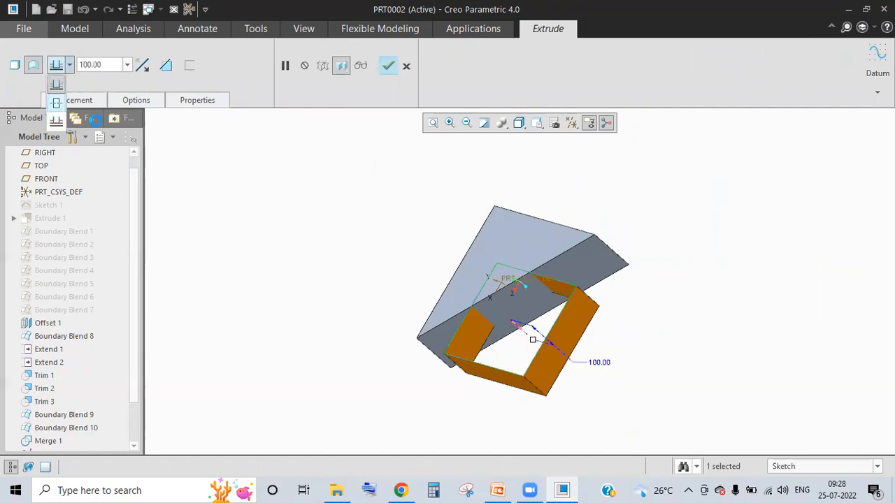
pyautogui.moveTo(545, 298); pyautogui.dragTo(381, 220, button='middle')
pyautogui.moveTo(539, 285)
pyautogui.mouseDown(button='middle')
pyautogui.moveTo(599, 309)
pyautogui.moveTo(565, 263)
pyautogui.moveTo(555, 340)
pyautogui.mouseUp(button='middle')
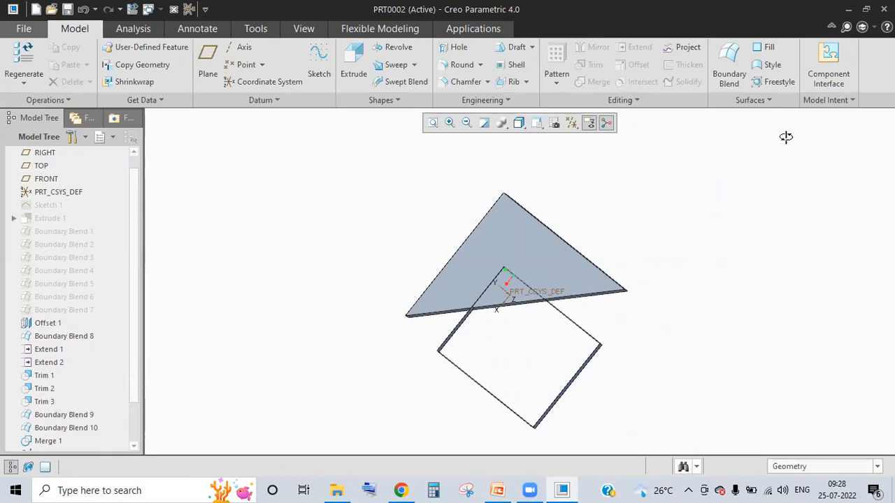
# - Close one open end of the extruded box surface with a boundary blend between two opposite edges
pyautogui.click(741, 57)
pyautogui.moveTo(492, 278); pyautogui.dragTo(479, 273, button='middle')
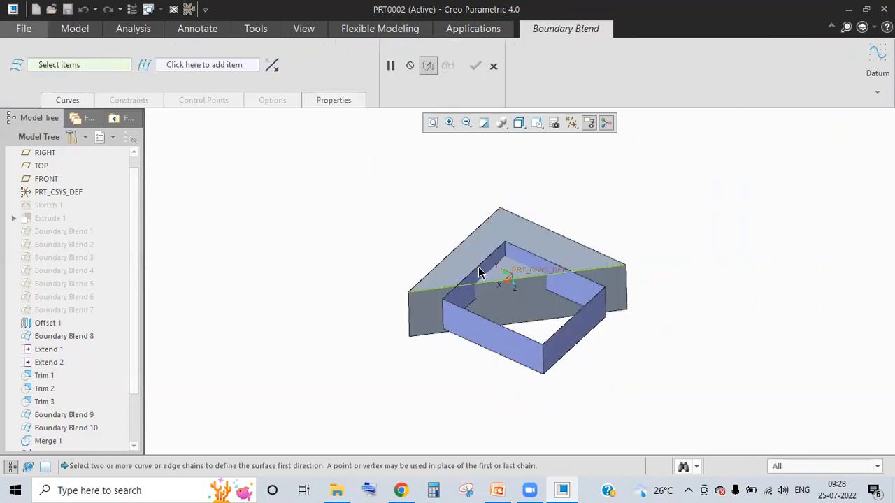
pyautogui.click(477, 267)
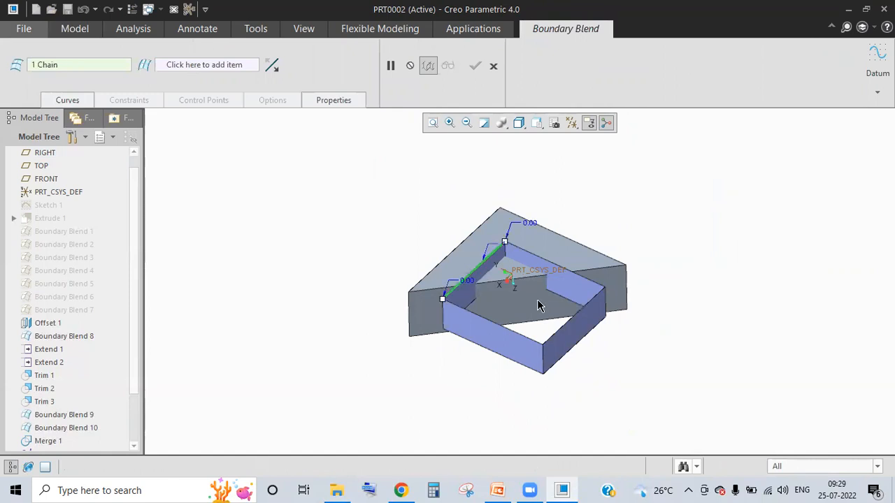
pyautogui.click(560, 367)
pyautogui.middleClick(560, 368)
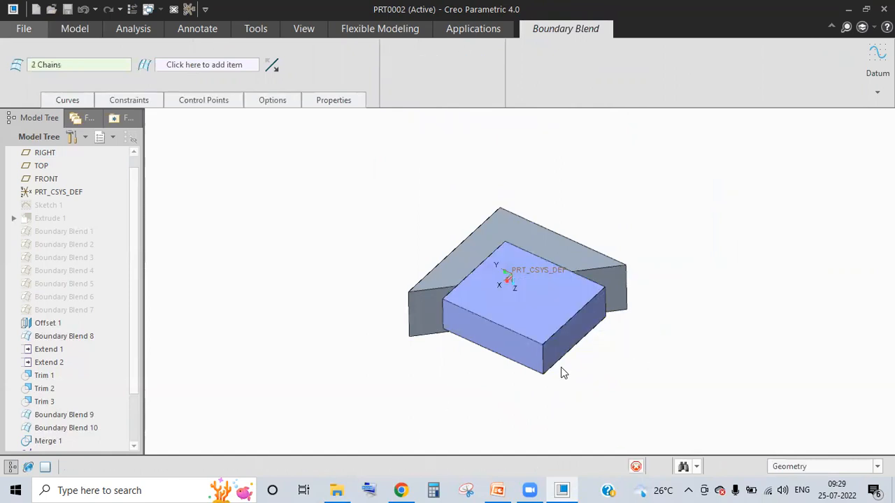
# - Cap the remaining open end of the box surface with a second boundary blend between its opposite edges
pyautogui.moveTo(560, 373); pyautogui.dragTo(468, 187, button='middle')
pyautogui.click(729, 63)
pyautogui.moveTo(513, 250); pyautogui.dragTo(487, 184, button='middle')
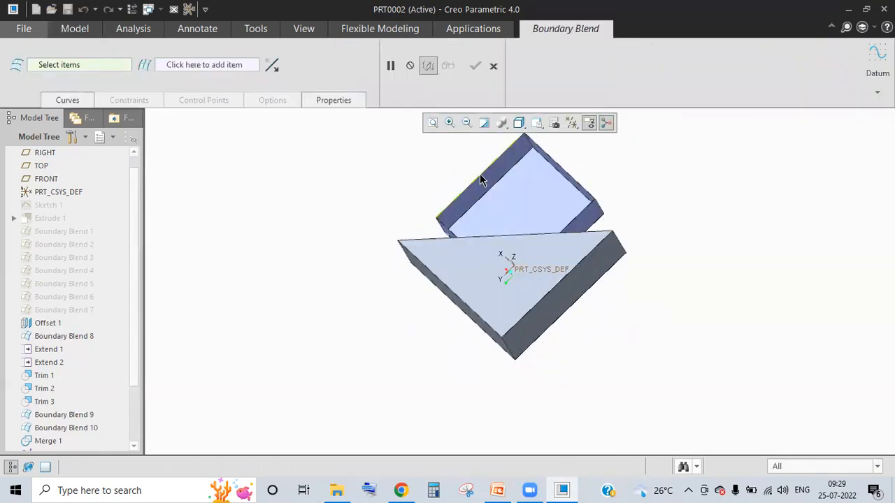
pyautogui.click(484, 176)
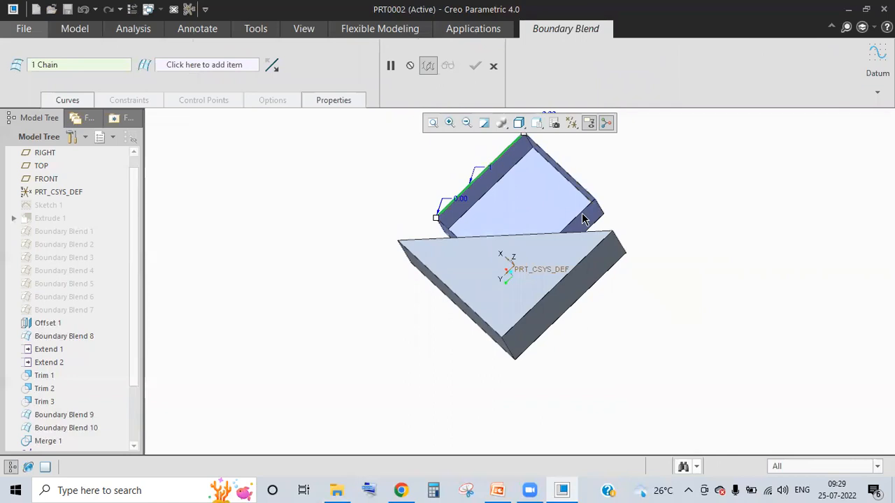
pyautogui.keyDown('ctrl'); pyautogui.click(583, 219); pyautogui.keyUp('ctrl')
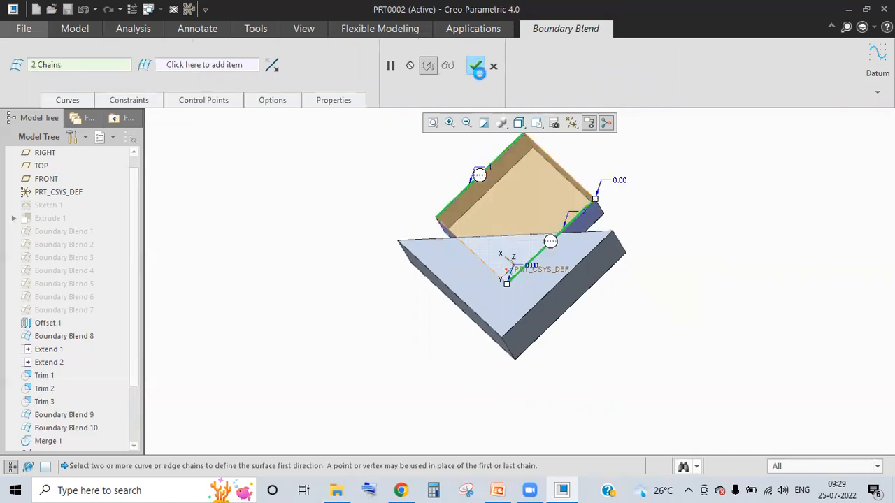
pyautogui.click(475, 66)
pyautogui.moveTo(584, 232); pyautogui.dragTo(575, 322, button='middle')
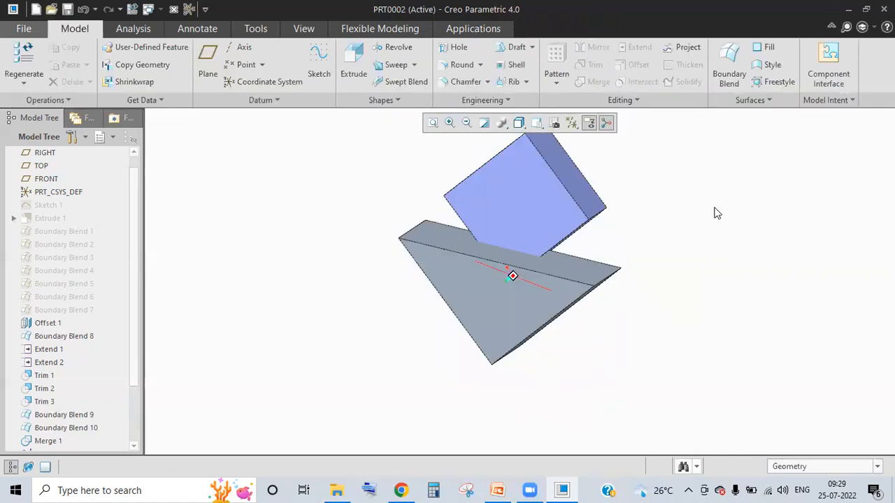
pyautogui.click(724, 78)
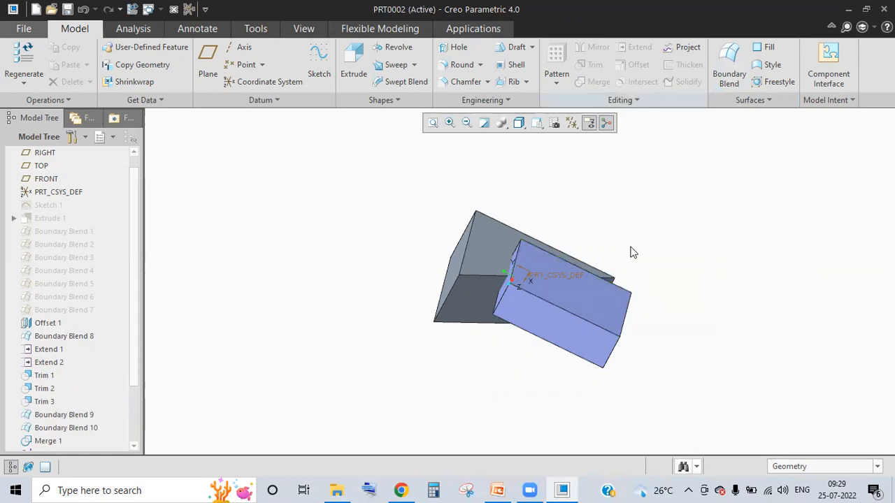
pyautogui.click(591, 348)
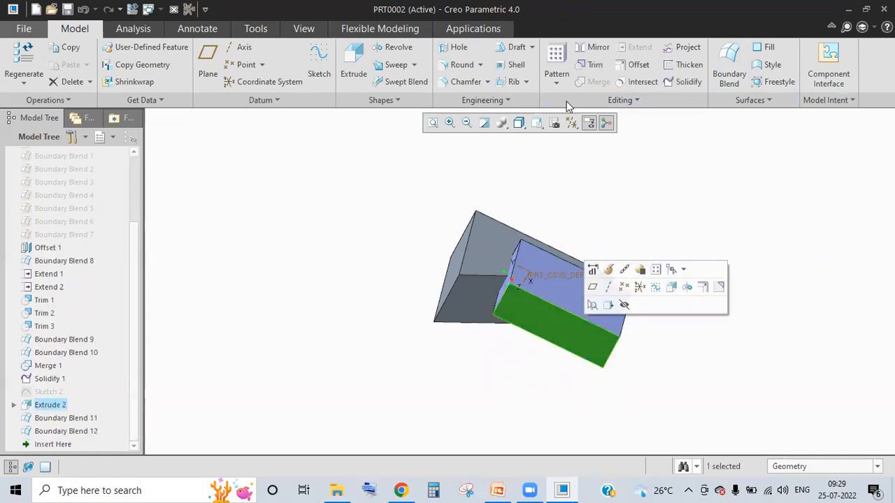
pyautogui.moveTo(594, 196); pyautogui.dragTo(590, 290, button='middle')
pyautogui.click(685, 261)
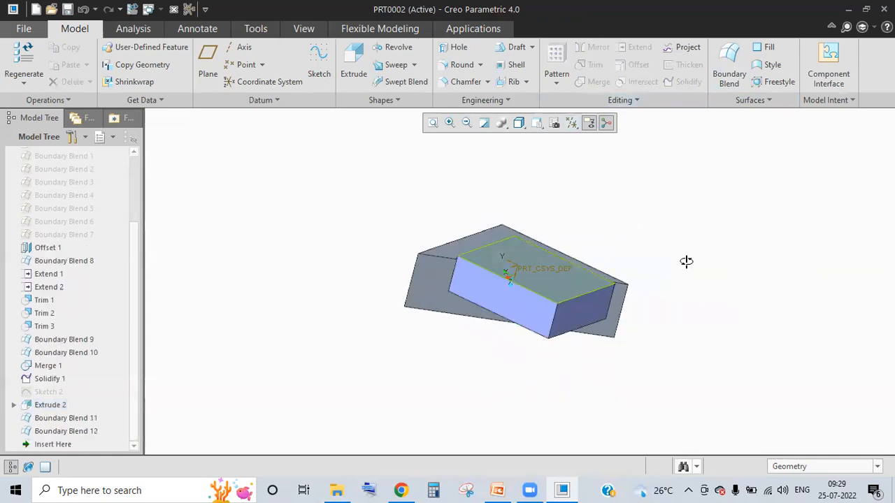
# - Merge the extruded box surface with both boundary blend caps into one closed quilt
pyautogui.click(556, 271)
pyautogui.moveTo(481, 278); pyautogui.dragTo(478, 290, button='middle')
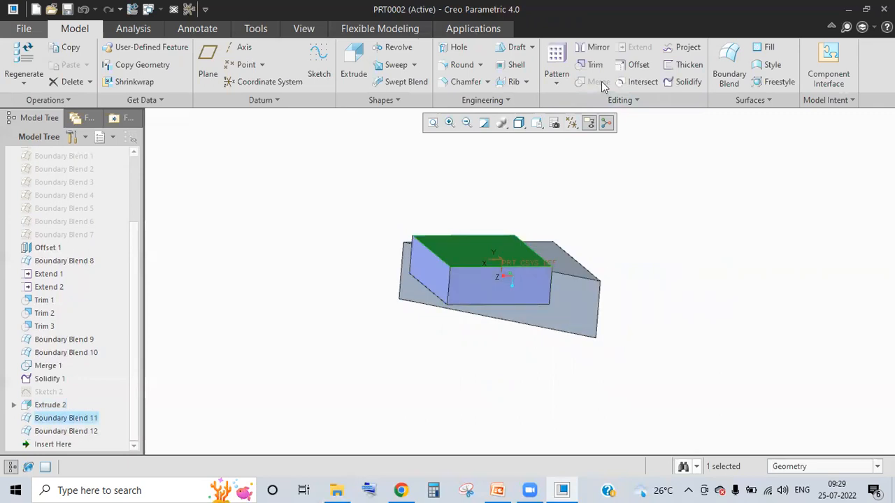
pyautogui.keyDown('ctrl'); pyautogui.click(535, 279); pyautogui.keyUp('ctrl')
pyautogui.click(535, 227)
pyautogui.moveTo(535, 224); pyautogui.dragTo(543, 206, button='middle')
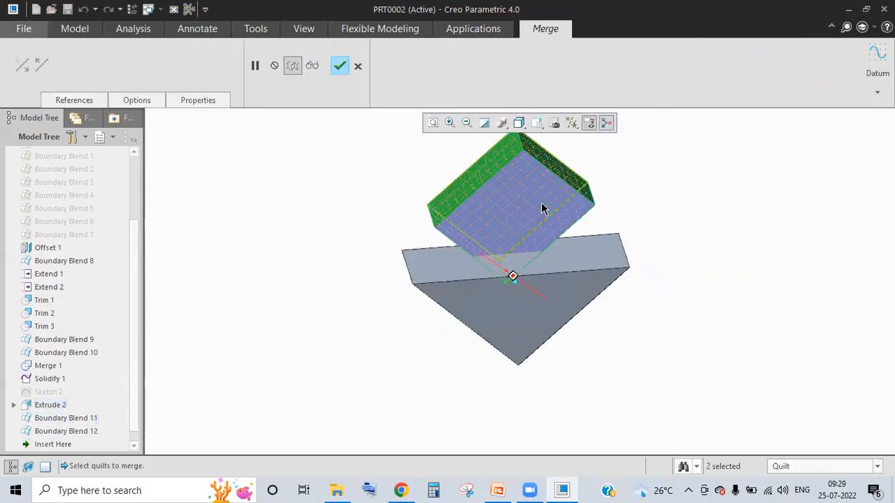
pyautogui.moveTo(534, 258); pyautogui.dragTo(535, 320, button='middle')
pyautogui.keyDown('ctrl'); pyautogui.click(547, 294); pyautogui.keyUp('ctrl')
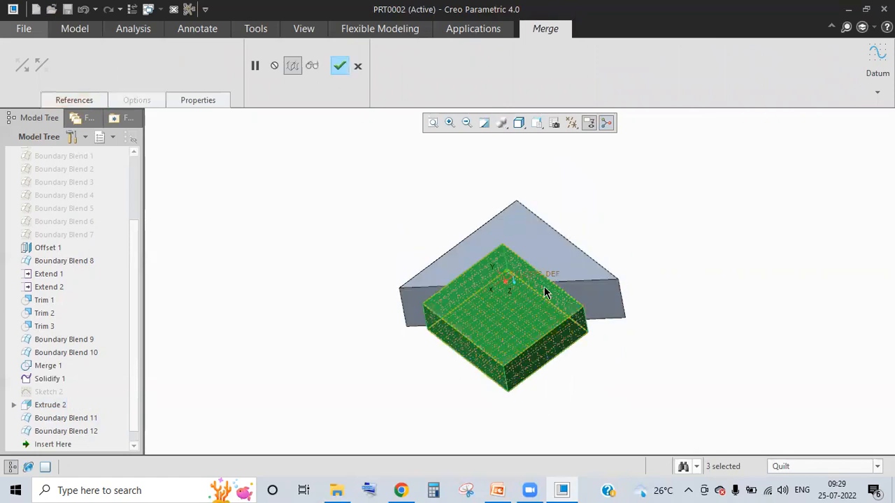
pyautogui.click(339, 67)
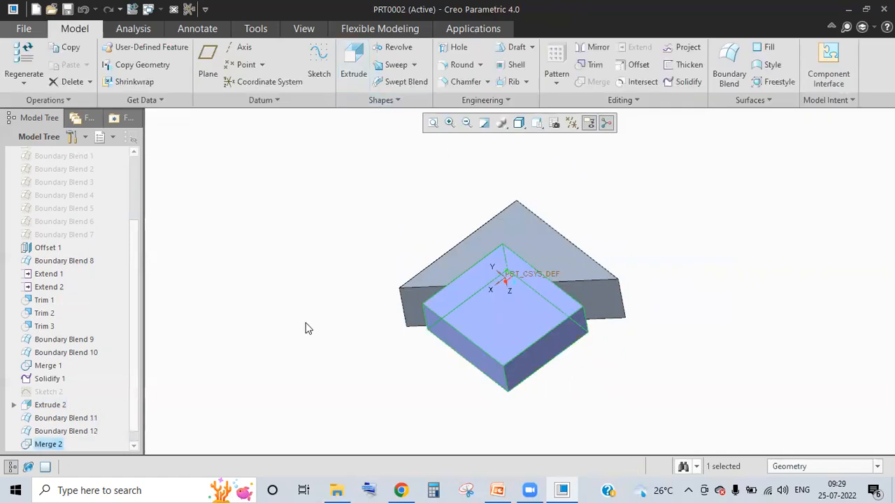
# - Solidify the merged box quilt with the remove material option to cut the notch out of the triangular solid
pyautogui.moveTo(437, 288); pyautogui.dragTo(430, 311, button='middle')
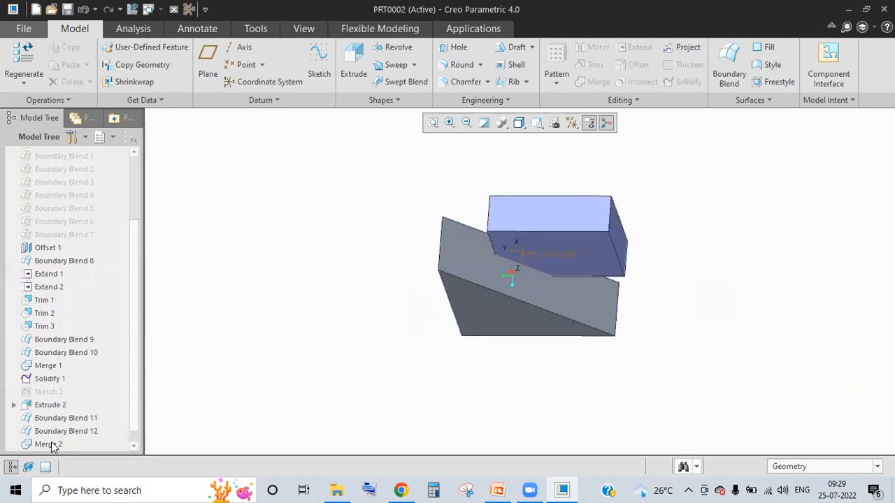
pyautogui.click(53, 445)
pyautogui.click(681, 78)
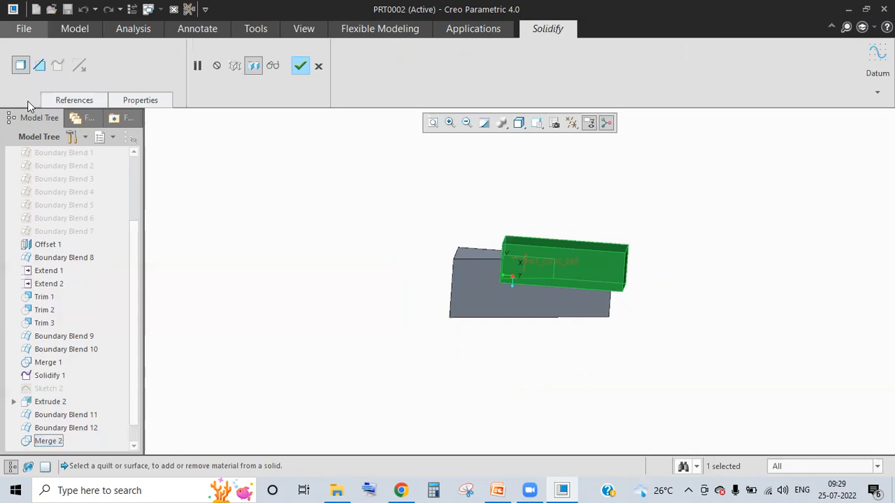
pyautogui.click(40, 67)
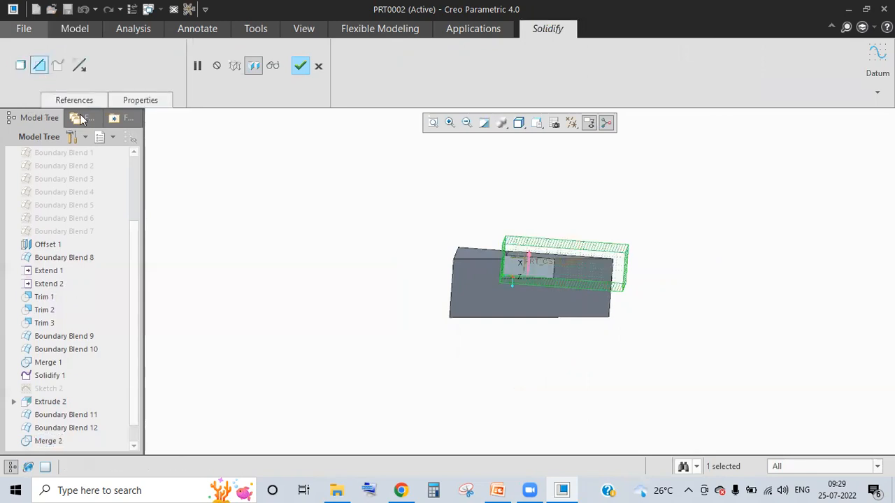
pyautogui.click(301, 65)
pyautogui.moveTo(493, 285); pyautogui.dragTo(785, 350, button='middle')
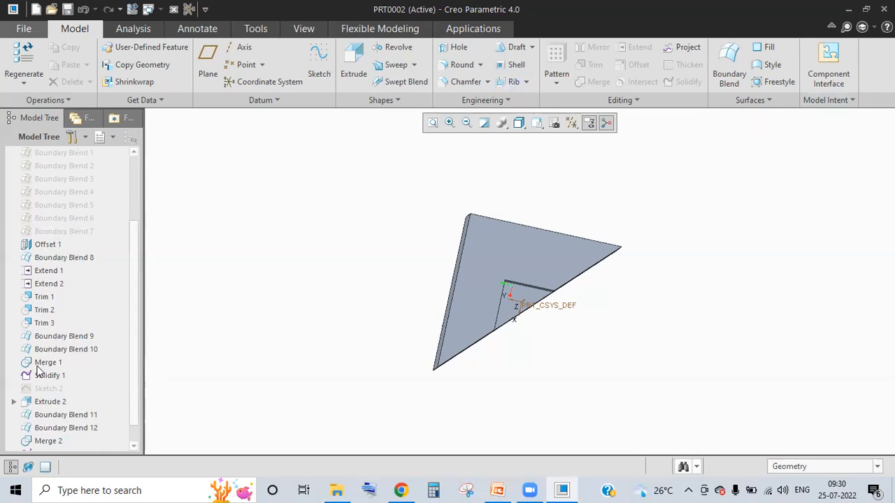
# - Hide the features from Extrude 2 to Solidify 2, then those from Offset 1 to Solidify 1
pyautogui.scroll(-1, 49, 374)
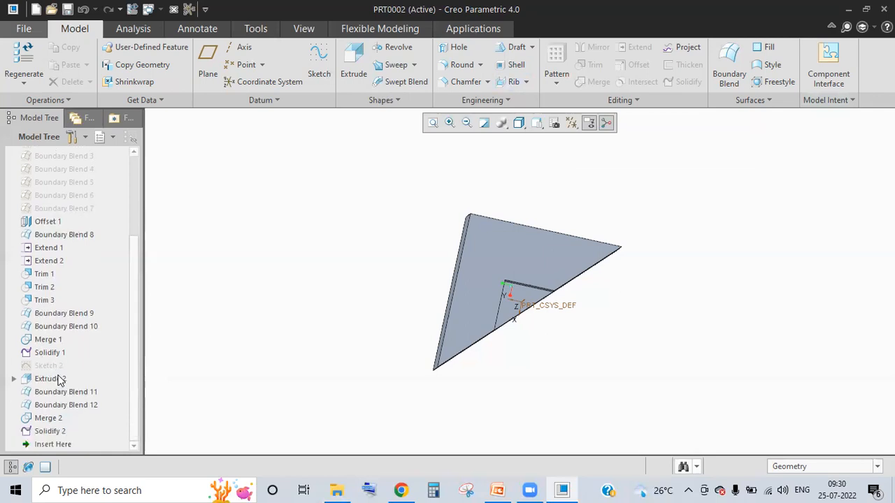
pyautogui.click(60, 378)
pyautogui.keyDown('shift'); pyautogui.click(56, 432); pyautogui.keyUp('shift')
pyautogui.click(79, 386)
pyautogui.click(42, 221)
pyautogui.keyDown('shift'); pyautogui.click(50, 352); pyautogui.keyUp('shift')
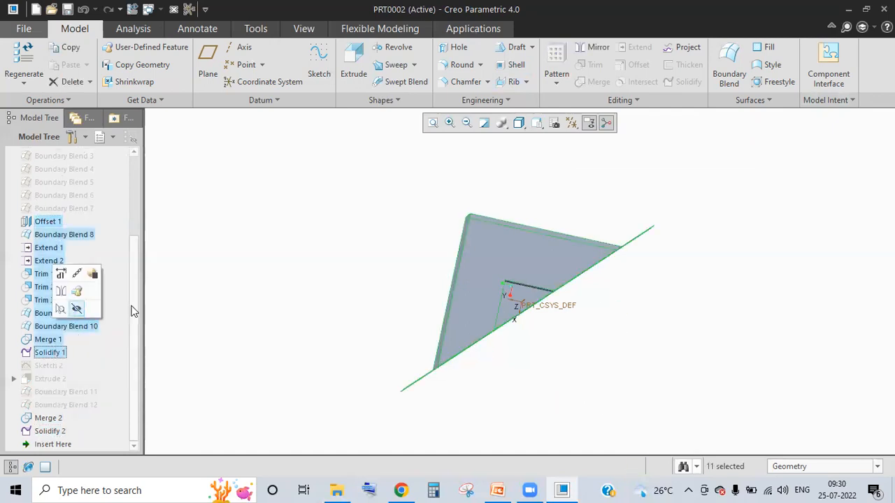
pyautogui.click(76, 308)
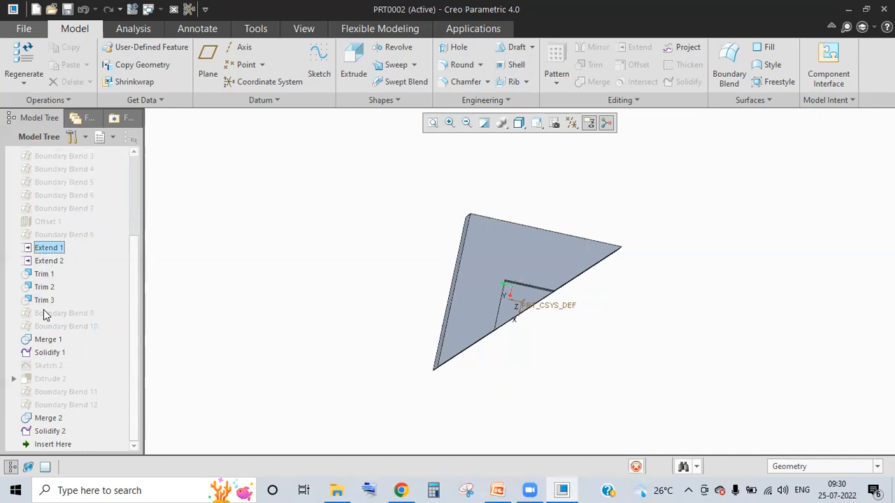
# - Try to hide the remaining features from Extend 1 to Solidify 1
pyautogui.keyDown('shift'); pyautogui.click(50, 352); pyautogui.keyUp('shift')
pyautogui.click(66, 306)
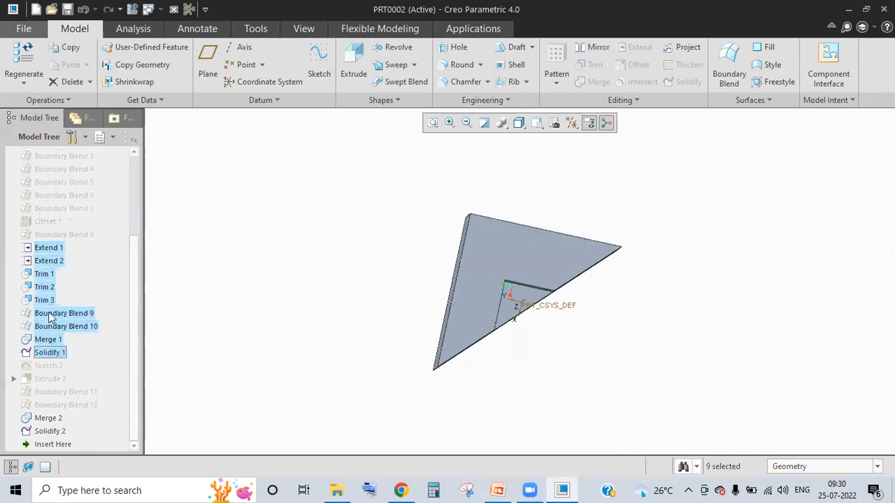
pyautogui.rightClick(62, 324)
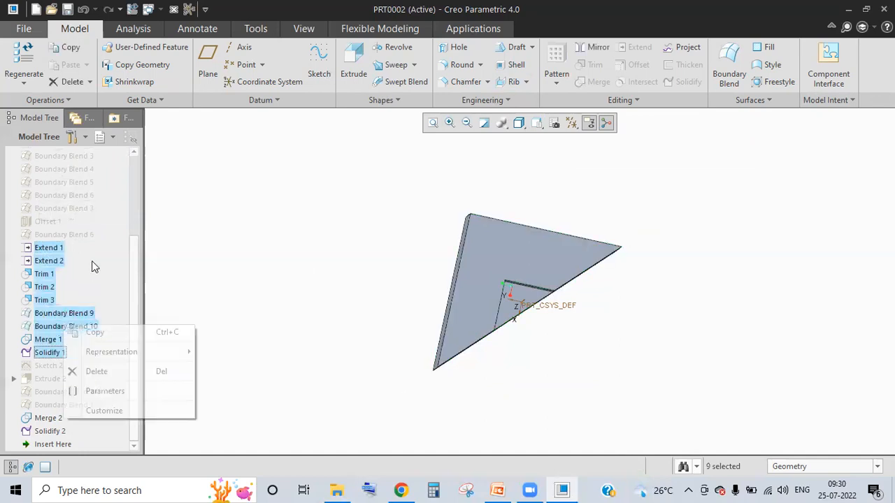
pyautogui.click(88, 301)
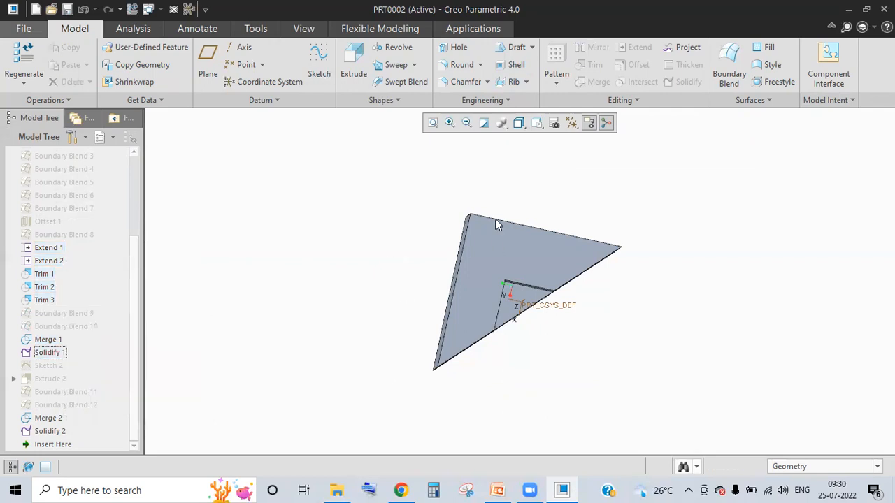
# - Sketch a vertical line on the triangular face's plane, clear of the solid on its sloped side, and finish the sketch
pyautogui.scroll(2, 497, 224)
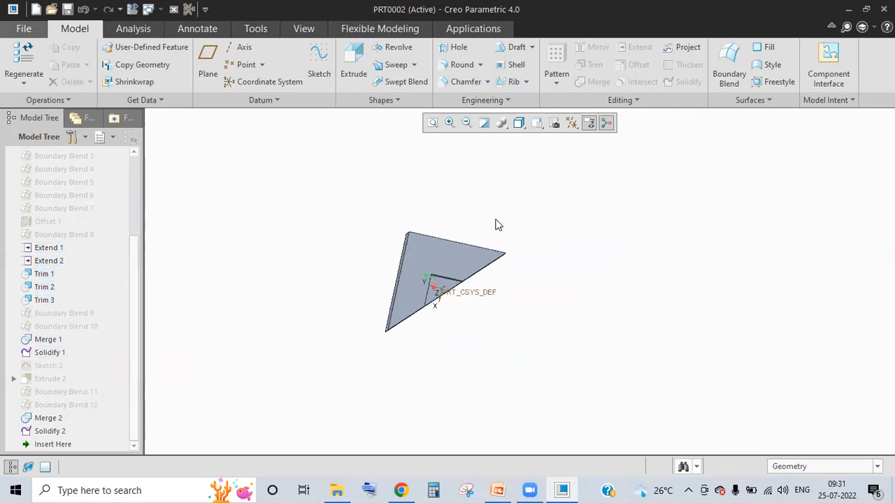
pyautogui.click(318, 66)
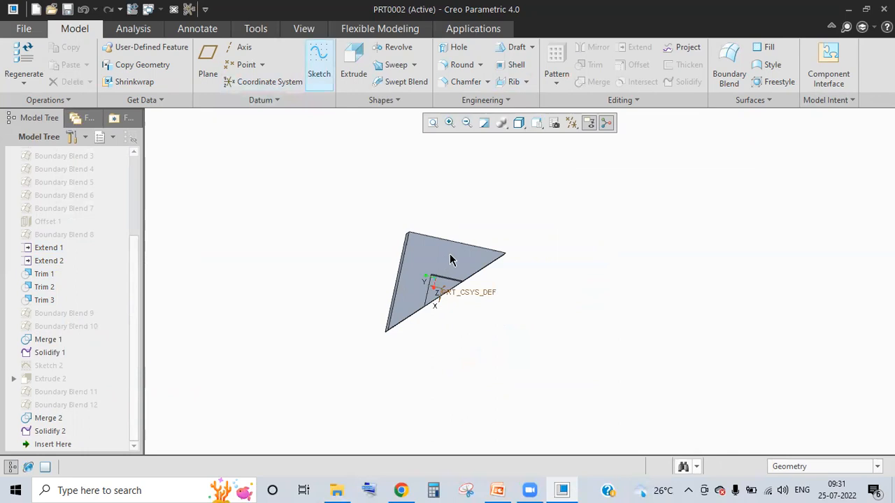
pyautogui.click(819, 305)
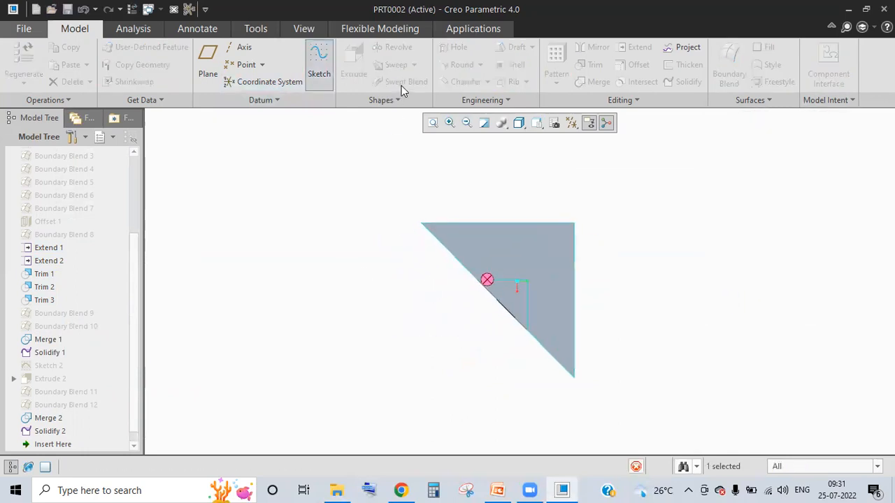
pyautogui.click(292, 47)
pyautogui.click(272, 241)
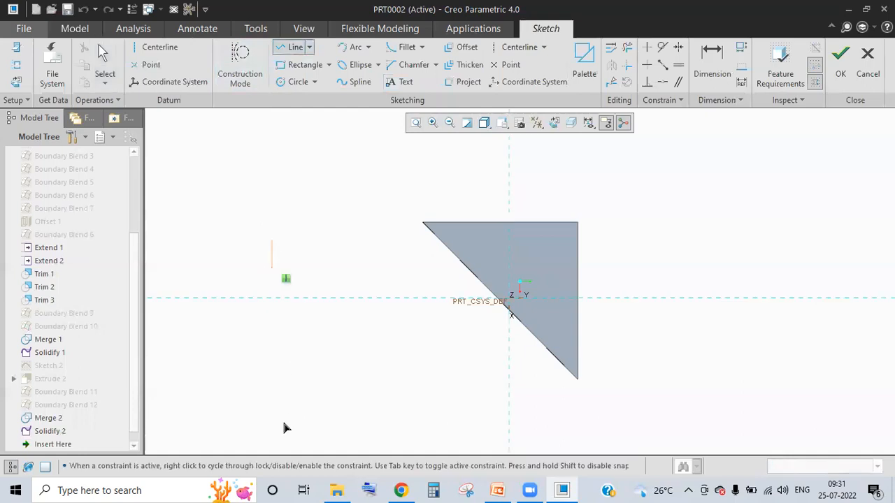
pyautogui.click(272, 435)
pyautogui.click(840, 56)
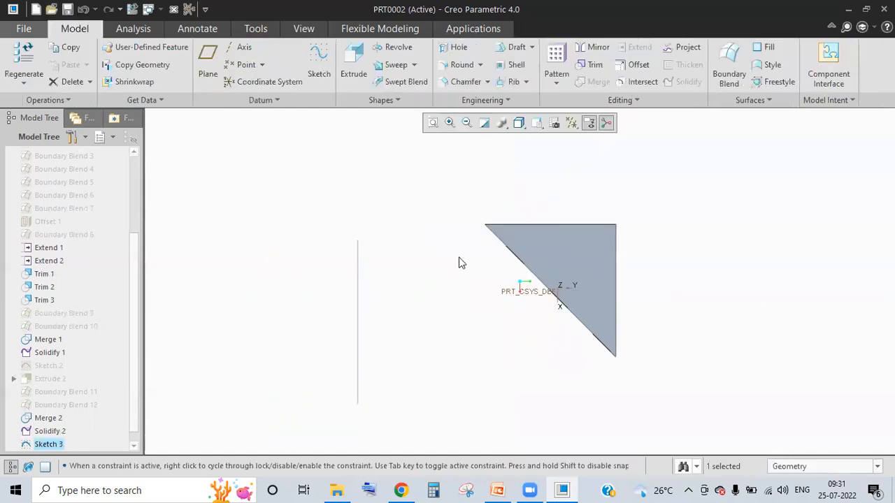
# - Extrude the sketched vertical line as a surface with a depth of 310.21
pyautogui.click(354, 66)
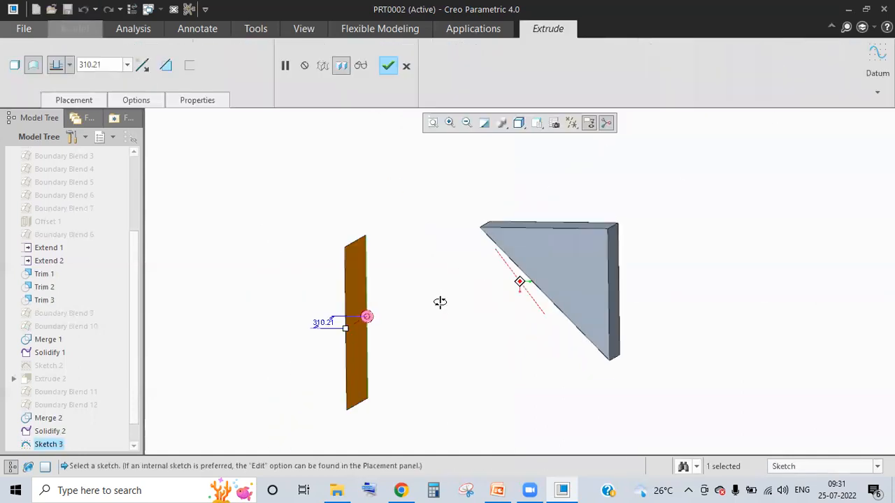
pyautogui.click(387, 65)
pyautogui.moveTo(282, 277); pyautogui.dragTo(305, 283, button='middle')
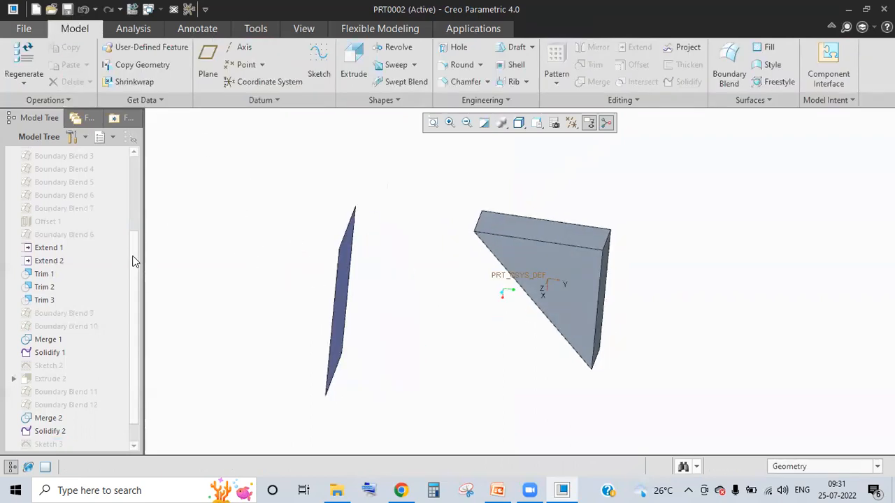
# - Turn on the datum plane display and mirror the extruded surface about the TOP plane
pyautogui.click(575, 126)
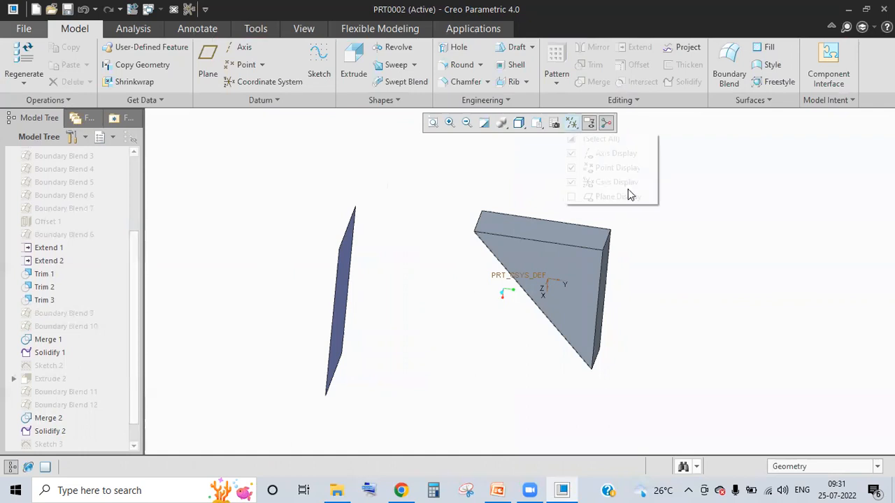
pyautogui.click(629, 195)
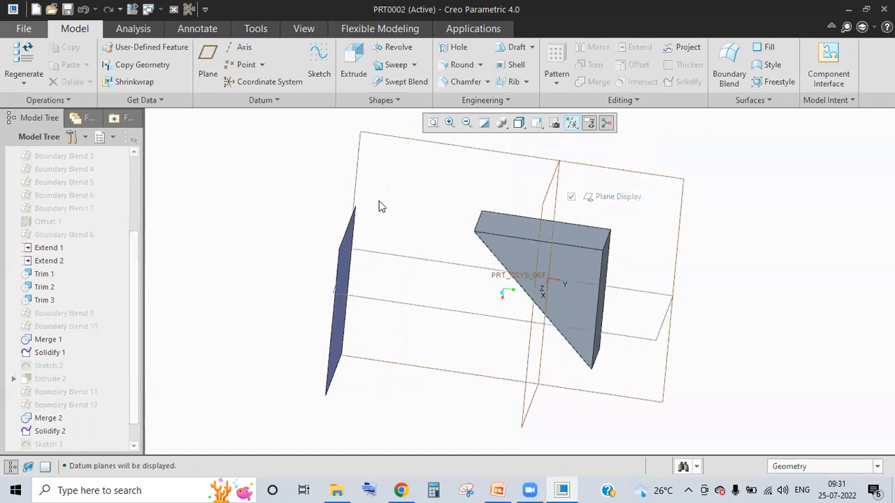
pyautogui.moveTo(372, 295); pyautogui.dragTo(345, 285, button='middle')
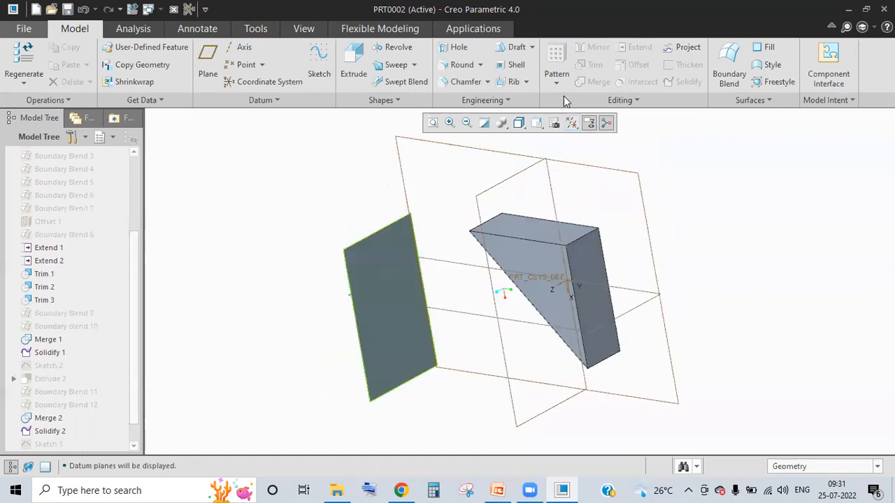
pyautogui.click(424, 355)
pyautogui.click(472, 191)
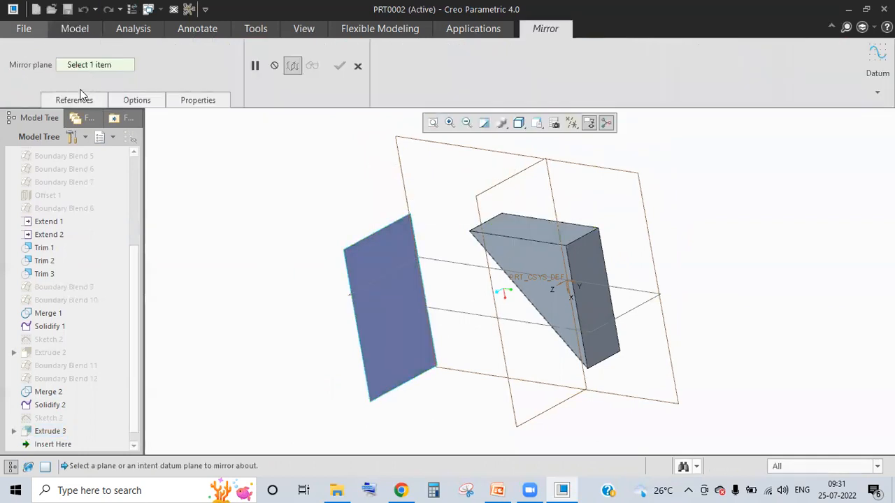
pyautogui.click(74, 99)
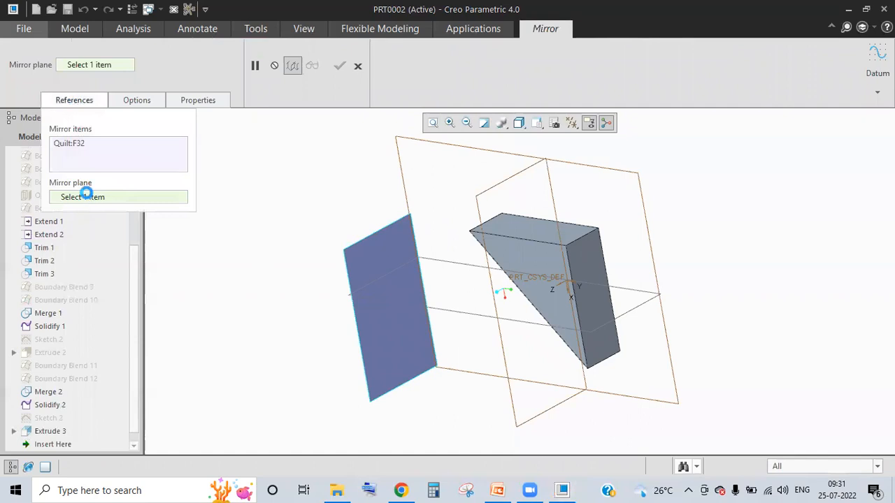
pyautogui.click(514, 179)
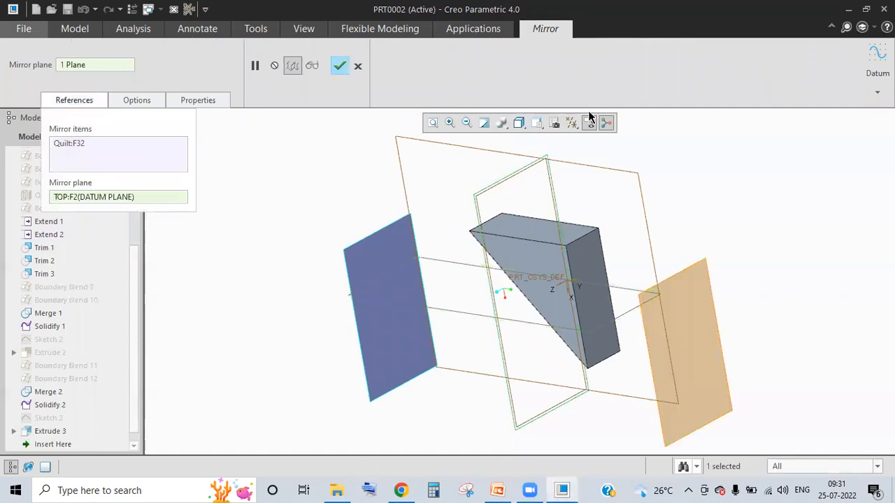
pyautogui.click(339, 65)
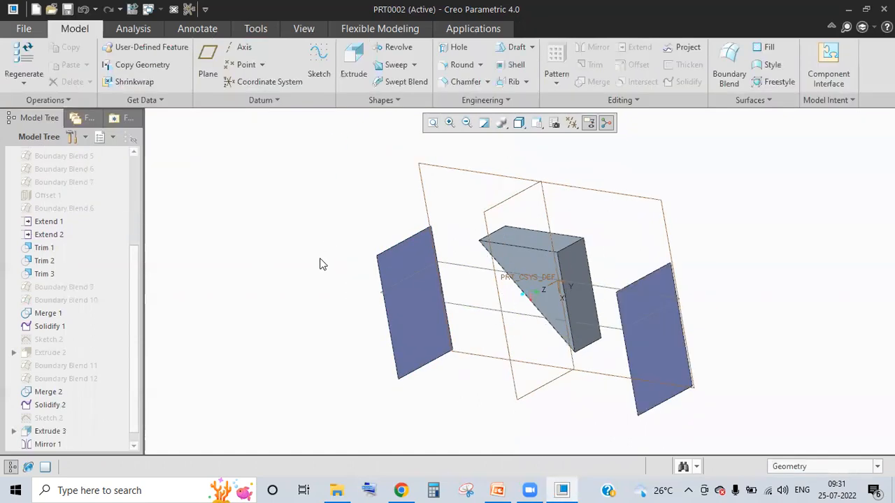
# - Create a boundary blend between the lower edge of the extruded surface and the upper edge of its mirrored copy
pyautogui.moveTo(356, 285); pyautogui.dragTo(345, 251, button='middle')
pyautogui.click(729, 66)
pyautogui.click(381, 378)
pyautogui.moveTo(479, 399); pyautogui.dragTo(659, 282, button='middle')
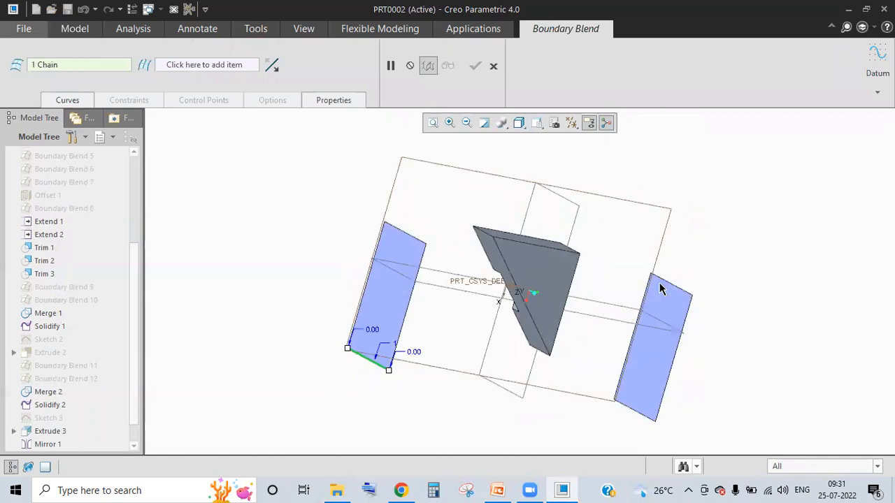
pyautogui.click(697, 349)
pyautogui.click(375, 372)
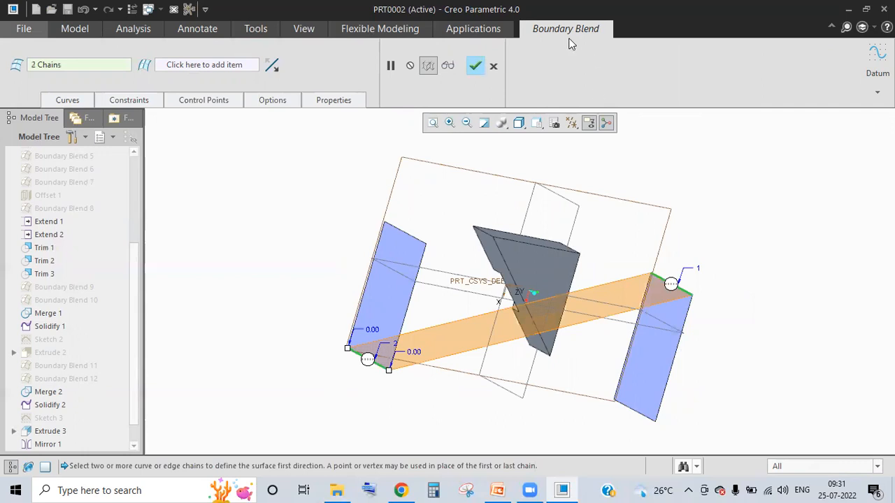
pyautogui.click(471, 68)
pyautogui.hotkey('ctrl', 'd')
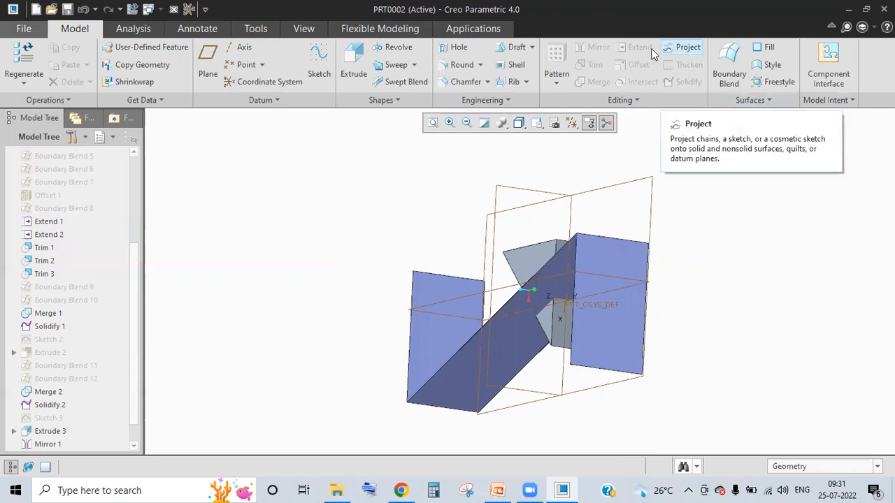
# - Project the mirrored surface's upper edge onto the triangular solid's vertical side face, along the direction of the sloped blend surface's long edge
pyautogui.click(653, 101)
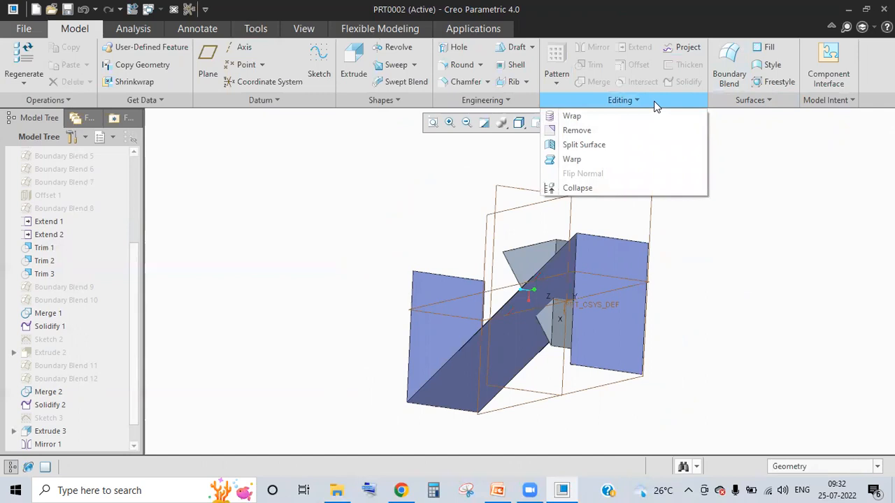
pyautogui.click(691, 50)
pyautogui.click(690, 46)
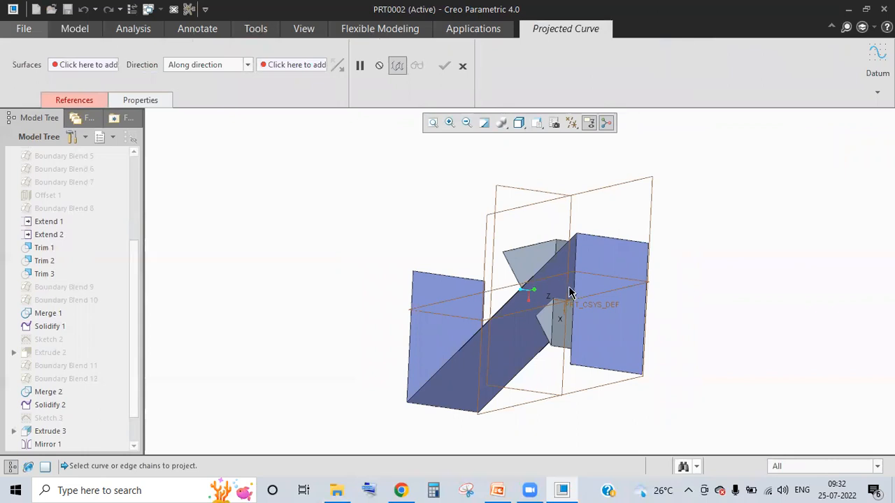
pyautogui.moveTo(599, 286); pyautogui.dragTo(599, 287, button='middle')
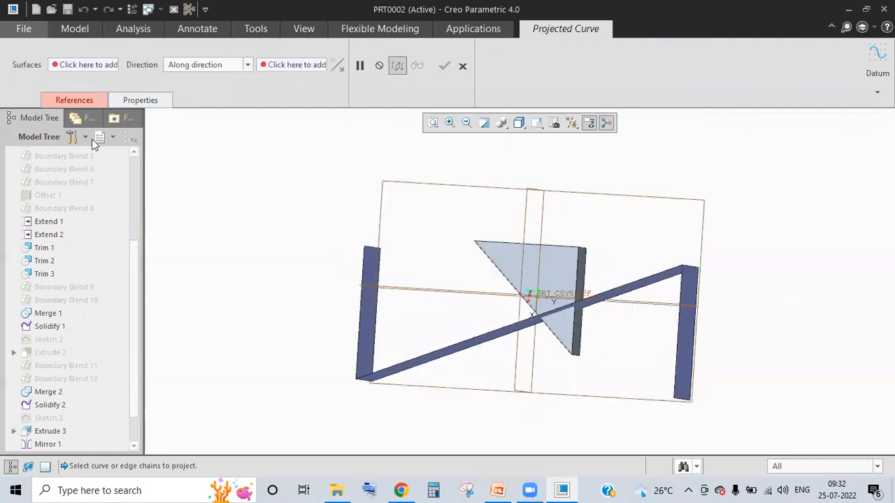
pyautogui.click(101, 100)
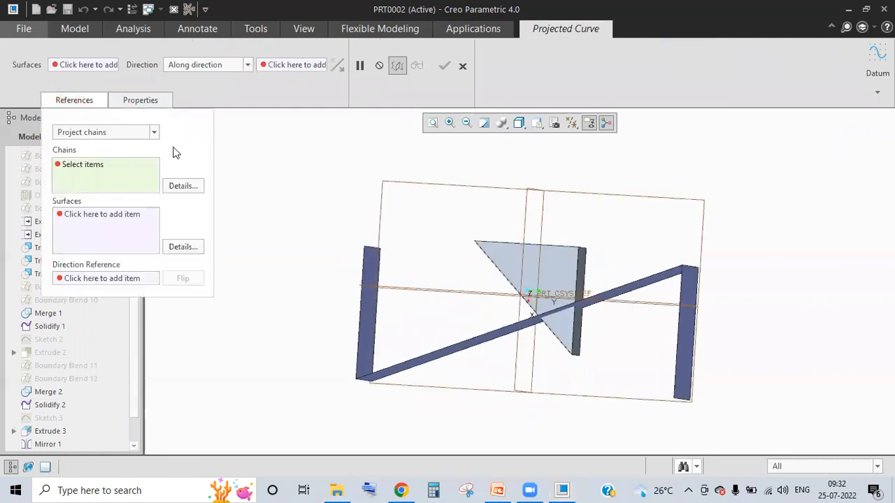
pyautogui.moveTo(366, 209); pyautogui.dragTo(146, 186, button='middle')
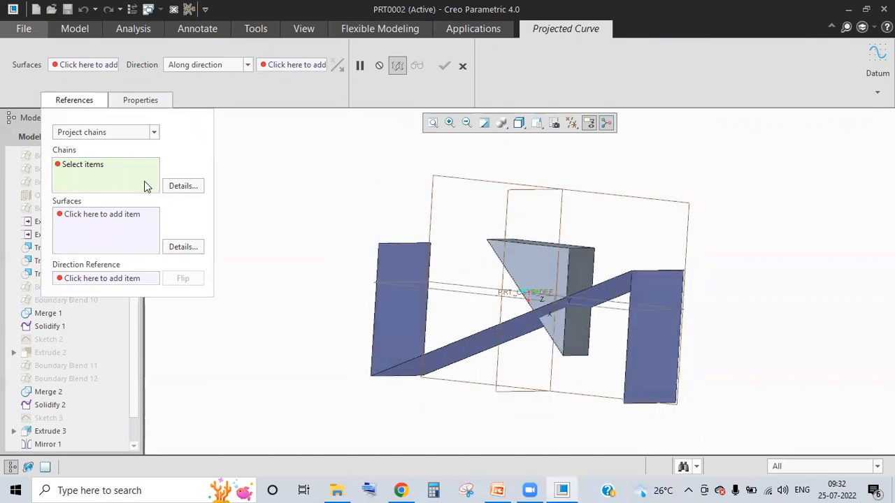
pyautogui.click(651, 269)
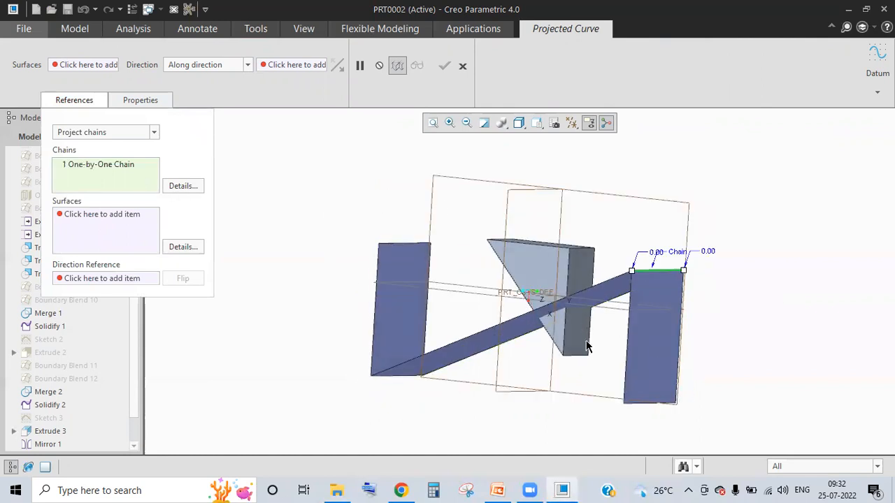
pyautogui.click(127, 244)
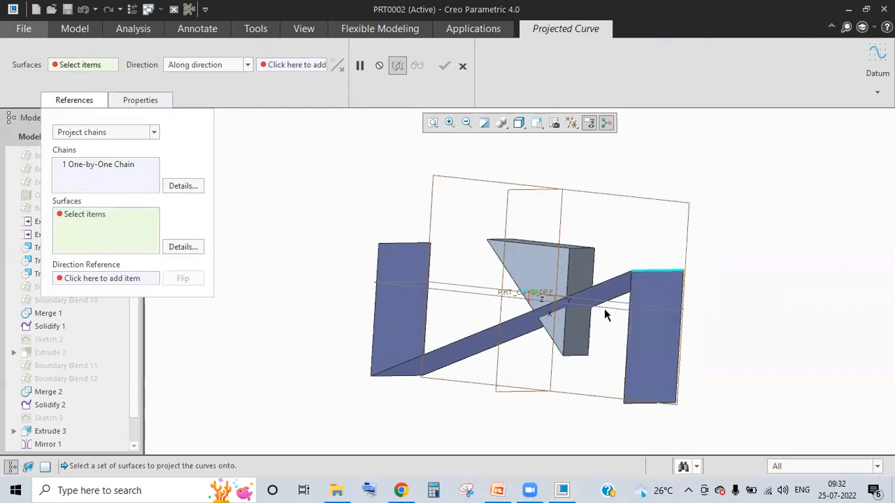
pyautogui.click(586, 268)
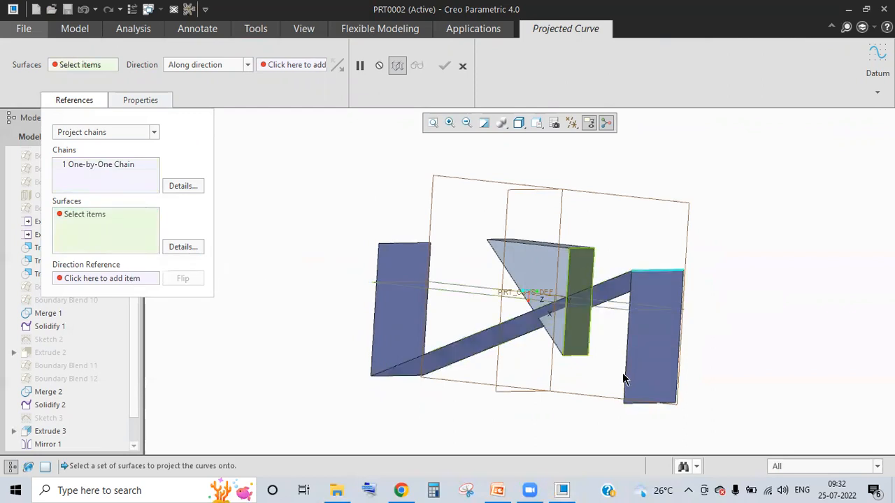
pyautogui.click(140, 278)
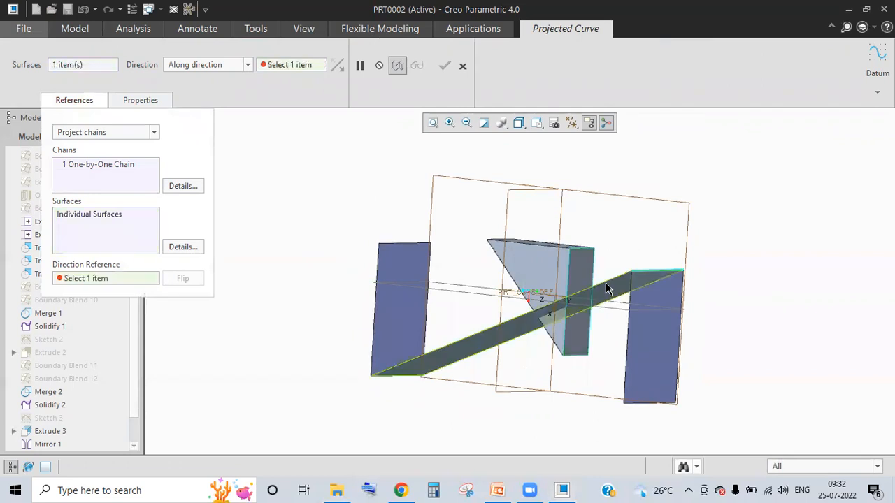
pyautogui.click(605, 281)
pyautogui.moveTo(553, 336); pyautogui.dragTo(518, 381, button='middle')
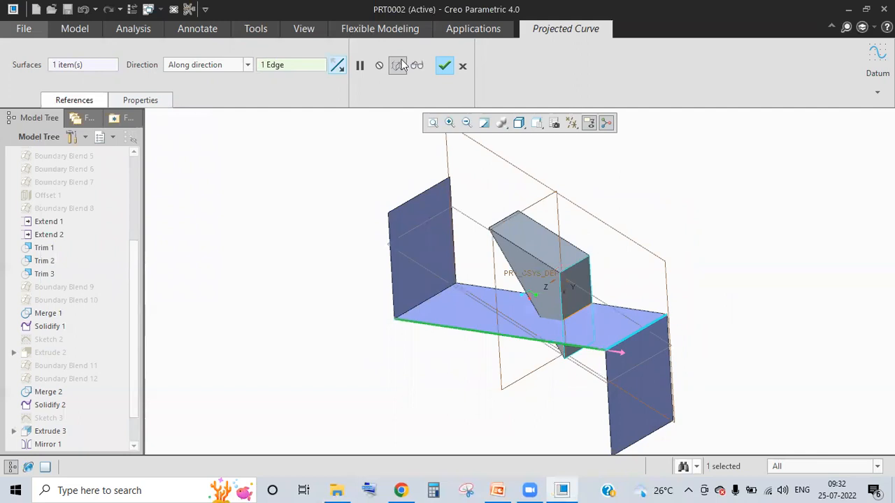
pyautogui.click(445, 65)
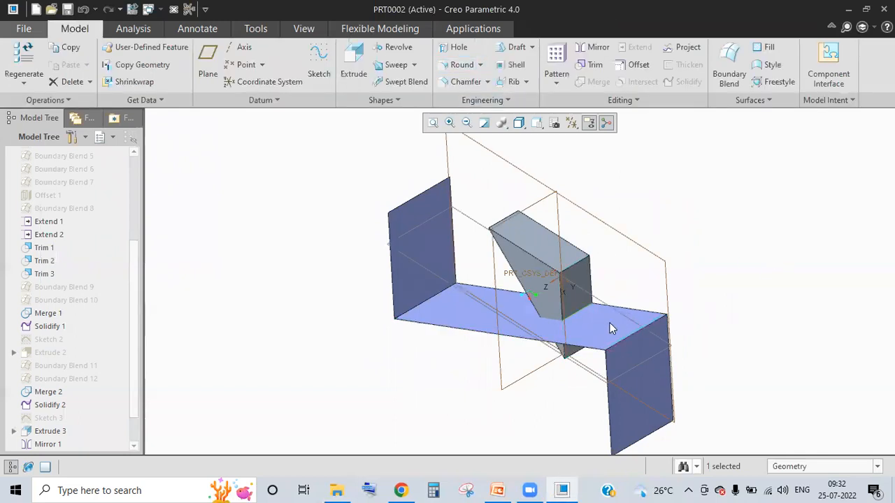
# - Hide Boundary Blend 13 to expose the projected curve on the solid's side face
pyautogui.moveTo(601, 323); pyautogui.dragTo(564, 319, button='middle')
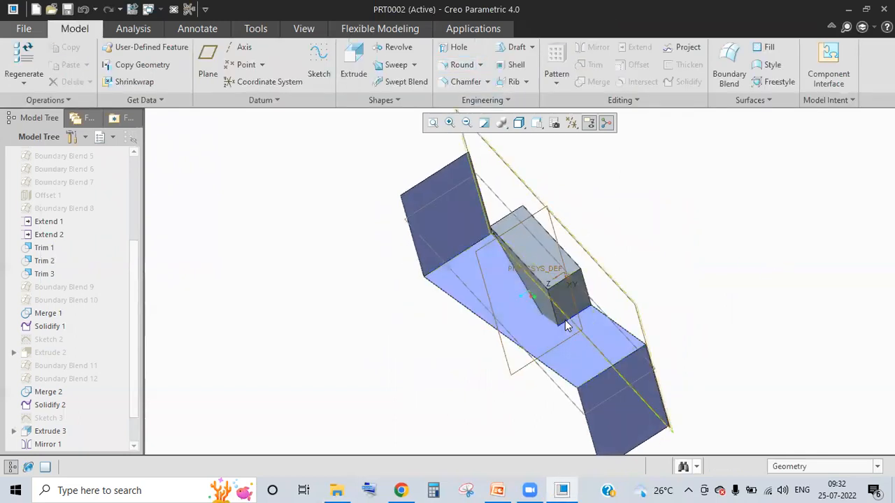
pyautogui.scroll(-1, 56, 433)
pyautogui.click(47, 431)
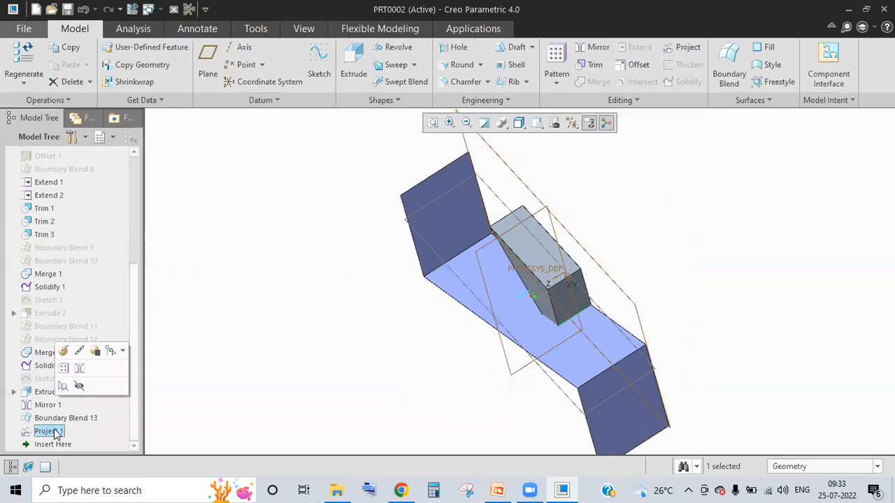
pyautogui.click(73, 417)
pyautogui.click(105, 368)
pyautogui.moveTo(607, 284); pyautogui.dragTo(622, 237, button='middle')
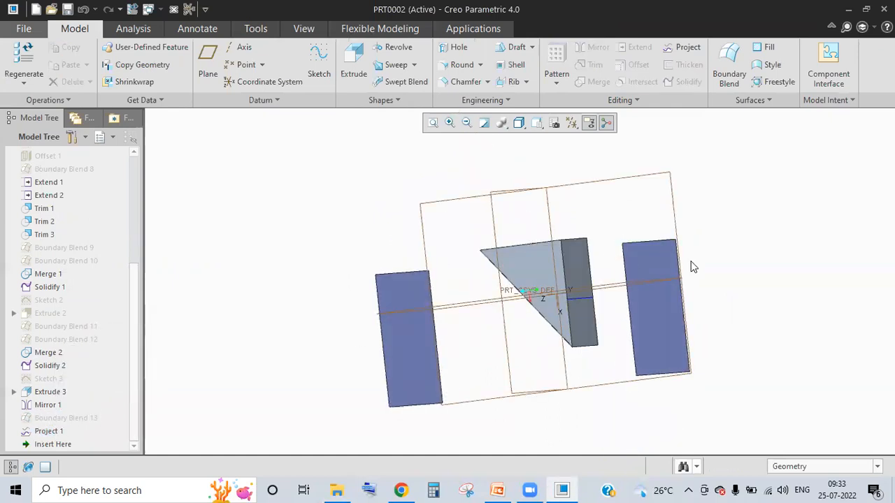
# - Examine how the two surfaces line up with the triangular solid and the projected curve from several angles, including the FRONT view
pyautogui.moveTo(690, 261); pyautogui.dragTo(759, 254, button='middle')
pyautogui.moveTo(689, 264); pyautogui.dragTo(748, 298, button='middle')
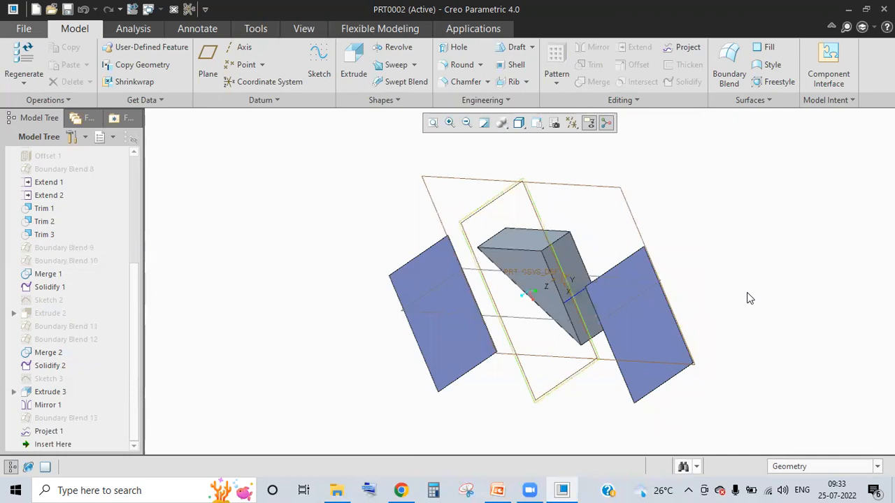
pyautogui.moveTo(607, 361); pyautogui.dragTo(549, 168, button='middle')
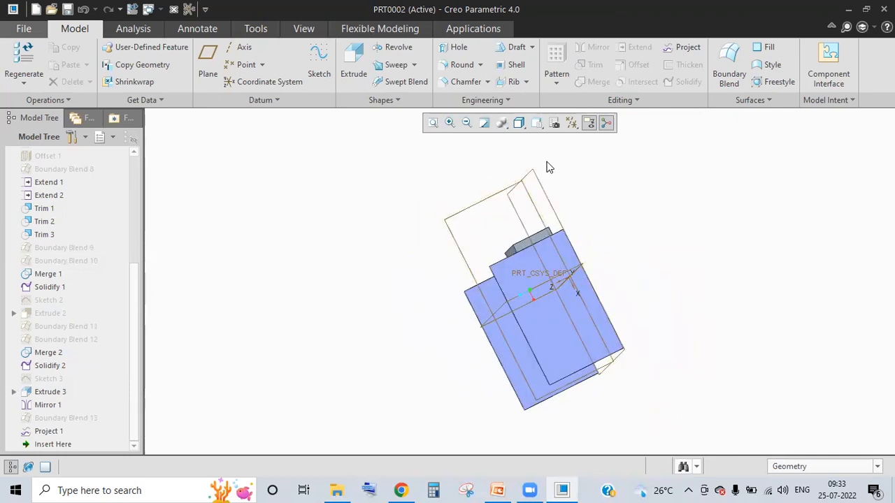
pyautogui.click(536, 124)
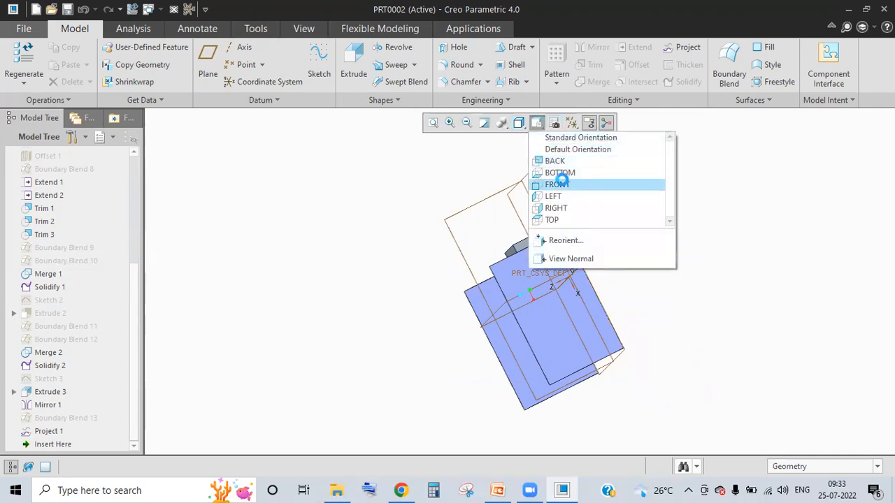
pyautogui.click(562, 181)
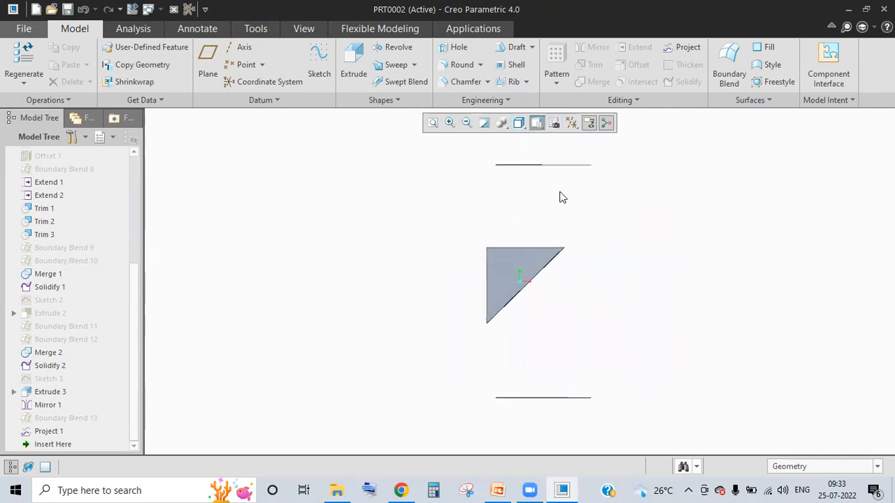
pyautogui.moveTo(567, 231)
pyautogui.mouseDown(button='middle')
pyautogui.moveTo(566, 253)
pyautogui.moveTo(581, 266)
pyautogui.moveTo(576, 251)
pyautogui.moveTo(549, 273)
pyautogui.moveTo(587, 258)
pyautogui.moveTo(538, 359)
pyautogui.moveTo(485, 314)
pyautogui.moveTo(475, 340)
pyautogui.moveTo(455, 339)
pyautogui.moveTo(605, 301)
pyautogui.moveTo(446, 314)
pyautogui.mouseUp(button='middle')
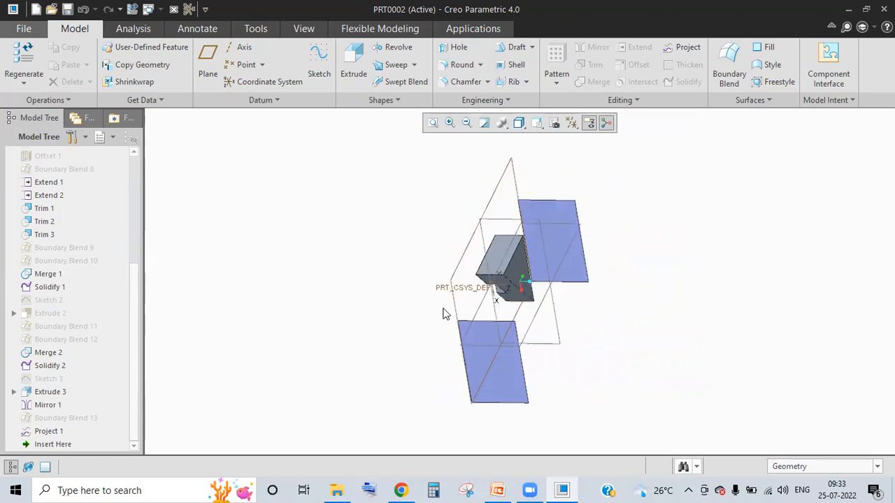
pyautogui.hotkey('ctrl', 'd')
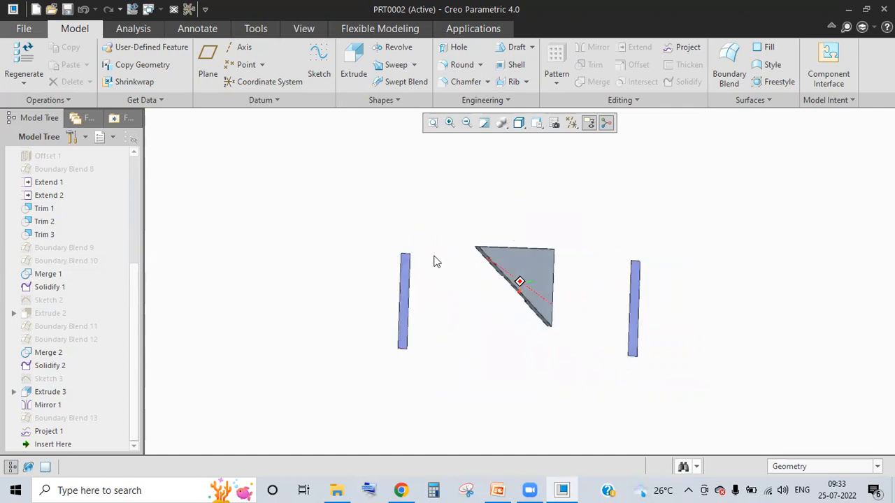
pyautogui.hotkey('ctrl', 'd')
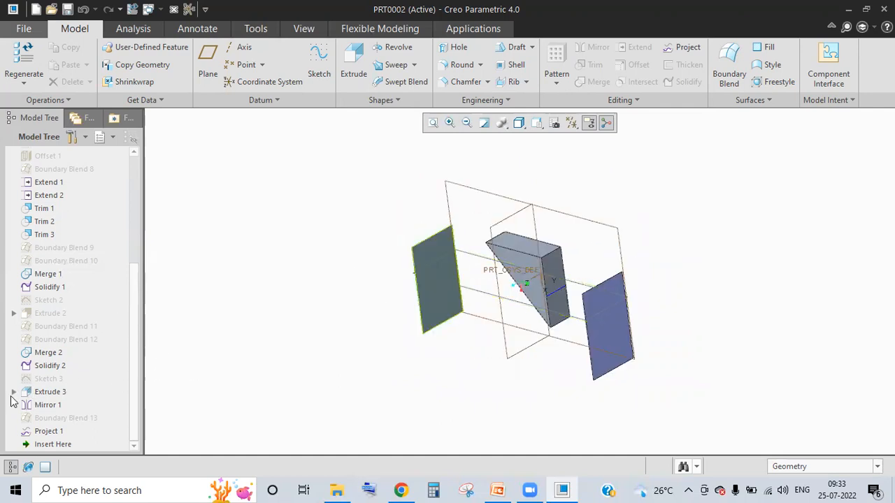
# - Edit the sketch inside Extrude 3 and set the distance from the line's upper end to the horizontal reference to 75
pyautogui.click(11, 396)
pyautogui.click(13, 391)
pyautogui.click(66, 405)
pyautogui.click(80, 354)
pyautogui.click(93, 345)
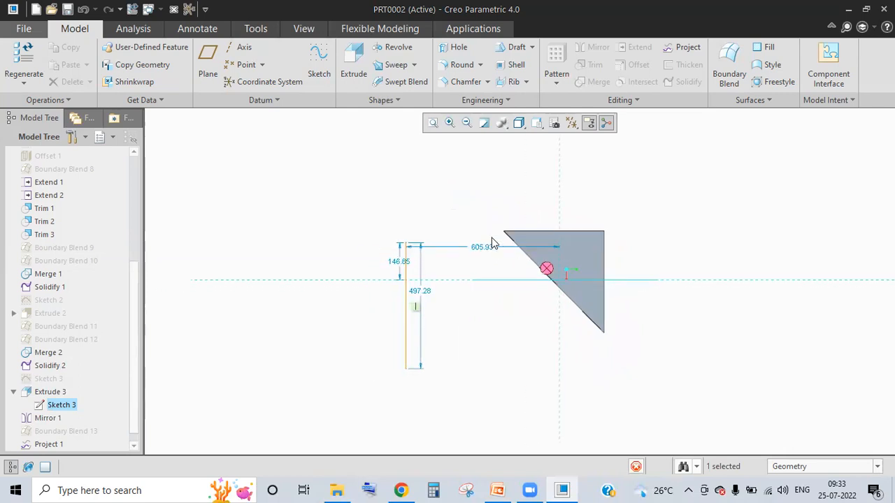
pyautogui.write('75')
pyautogui.press('Return')
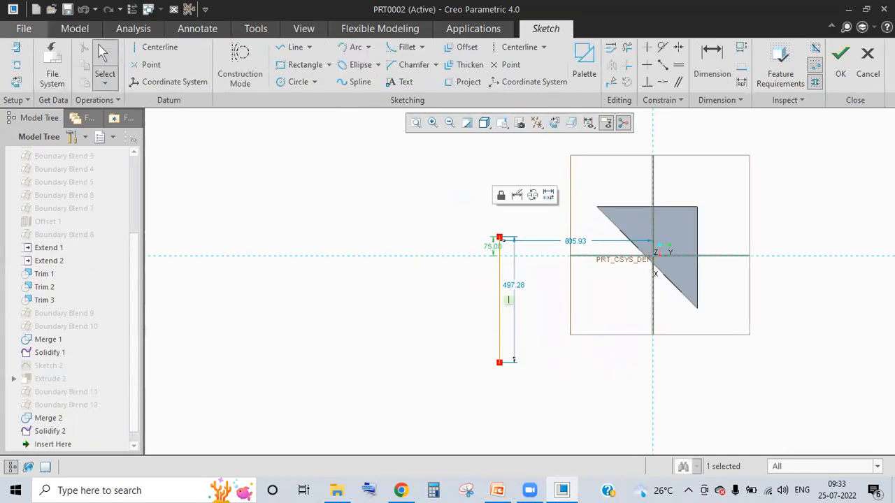
# - Accept the edited sketch so that the extruded surface and its mirrored copy update
pyautogui.click(842, 56)
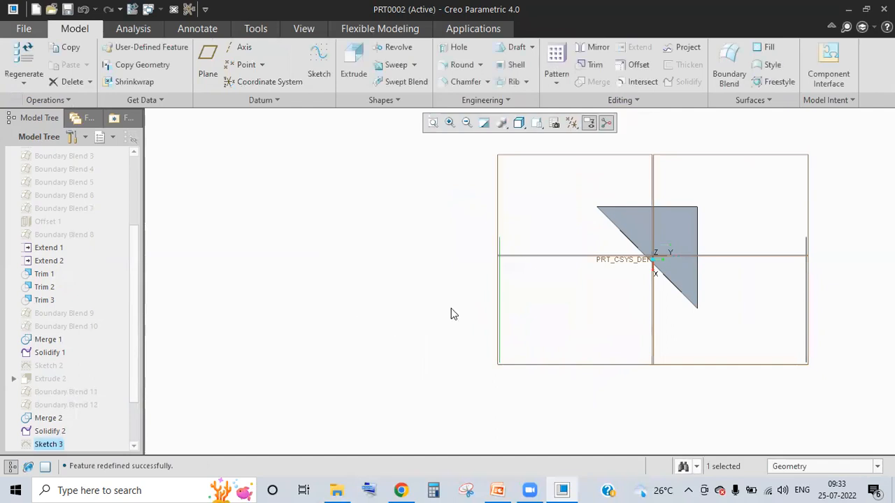
pyautogui.click(387, 190)
pyautogui.moveTo(386, 191); pyautogui.dragTo(691, 48, button='middle')
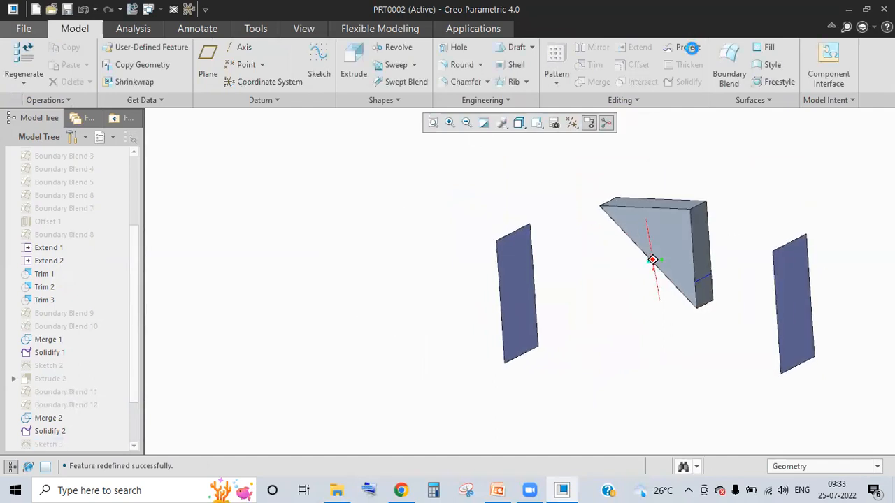
# - Project the mirrored surface's upper edge onto the solid's vertical side face, using the solid's upper front edge as the direction reference
pyautogui.click(796, 243)
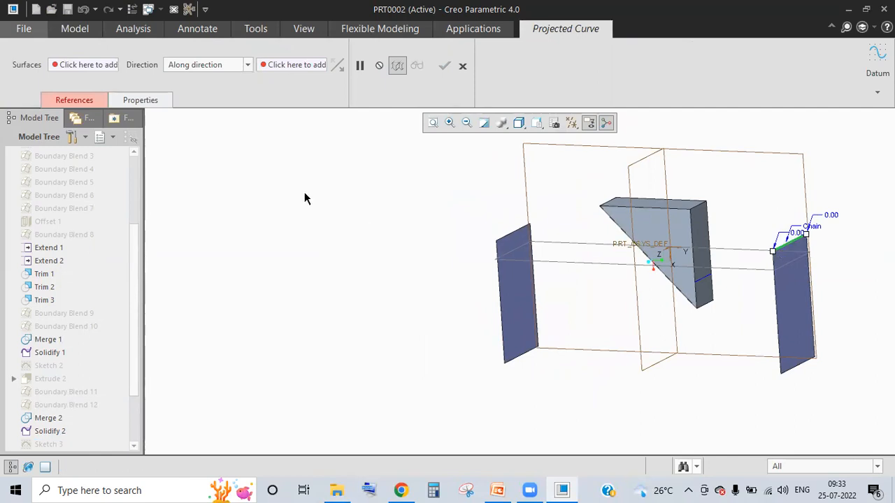
pyautogui.click(95, 103)
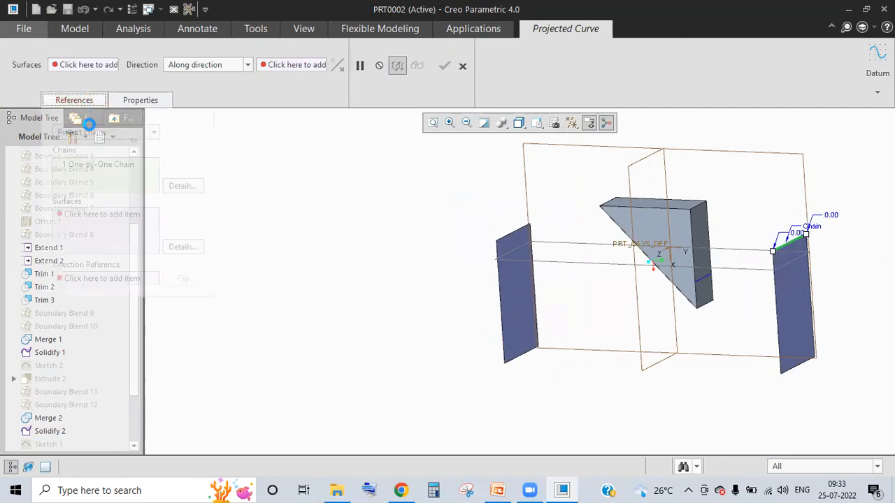
pyautogui.middleClick(752, 244)
pyautogui.moveTo(745, 244); pyautogui.dragTo(713, 273, button='middle')
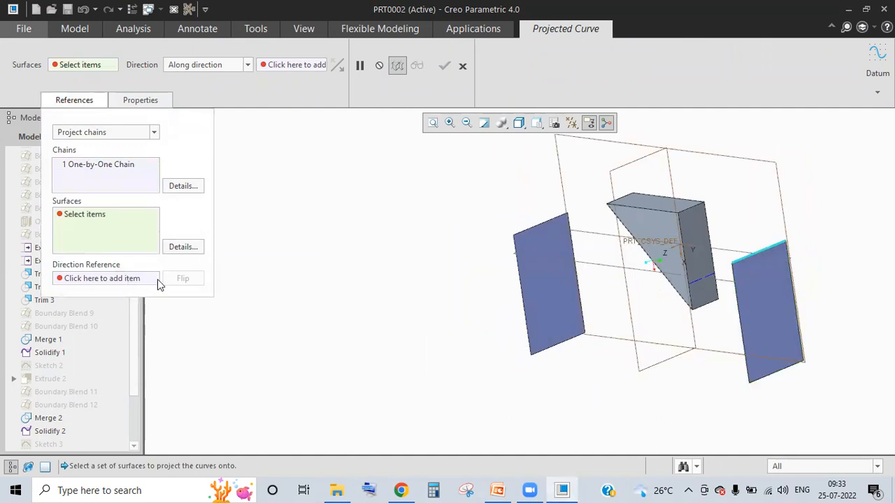
pyautogui.click(700, 255)
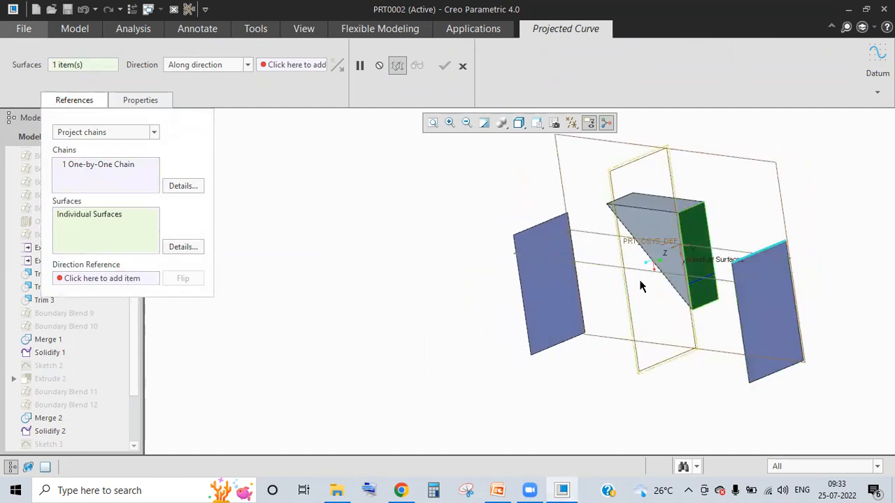
pyautogui.click(442, 66)
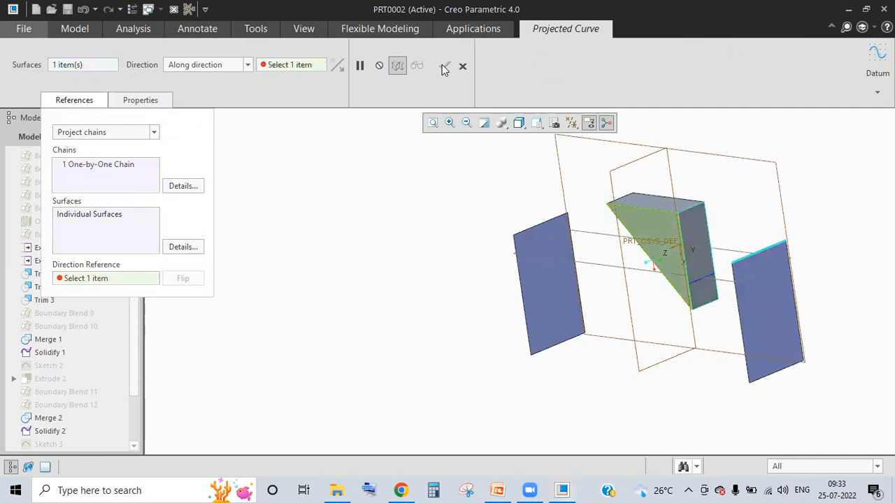
pyautogui.click(653, 210)
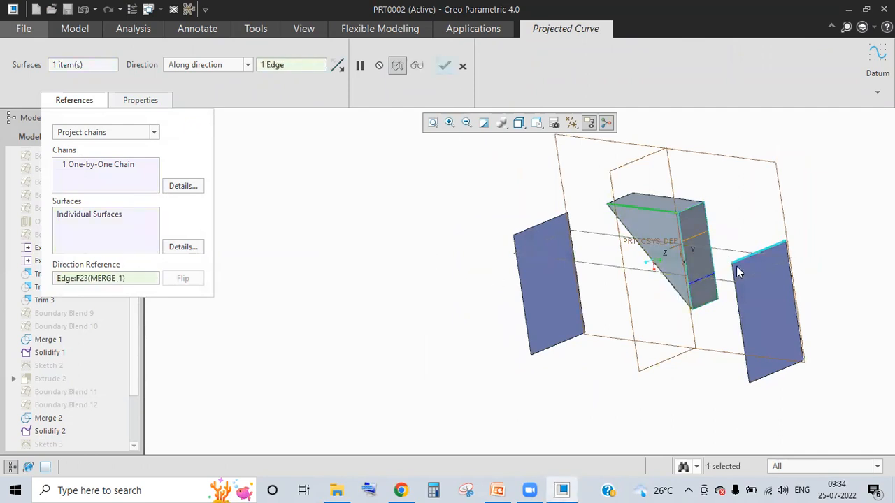
pyautogui.middleClick(699, 234)
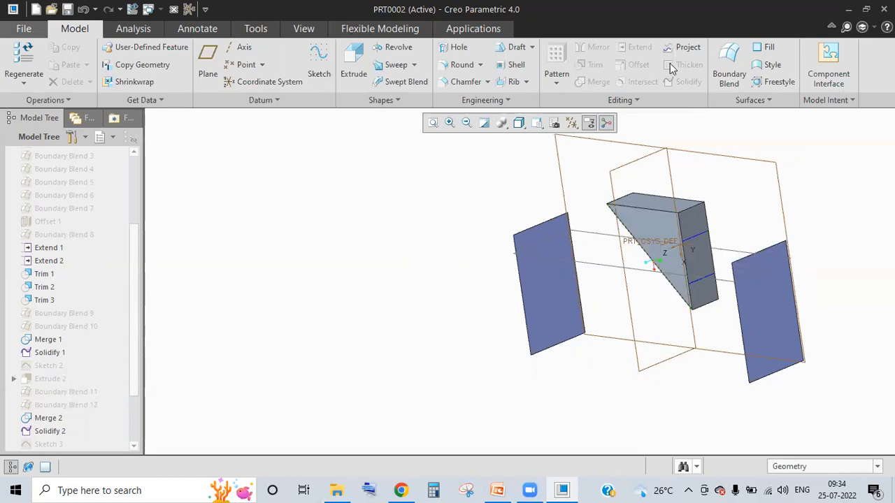
# - Create a boundary blend between the upper edges of the mirrored surface and the original extruded surface
pyautogui.click(726, 59)
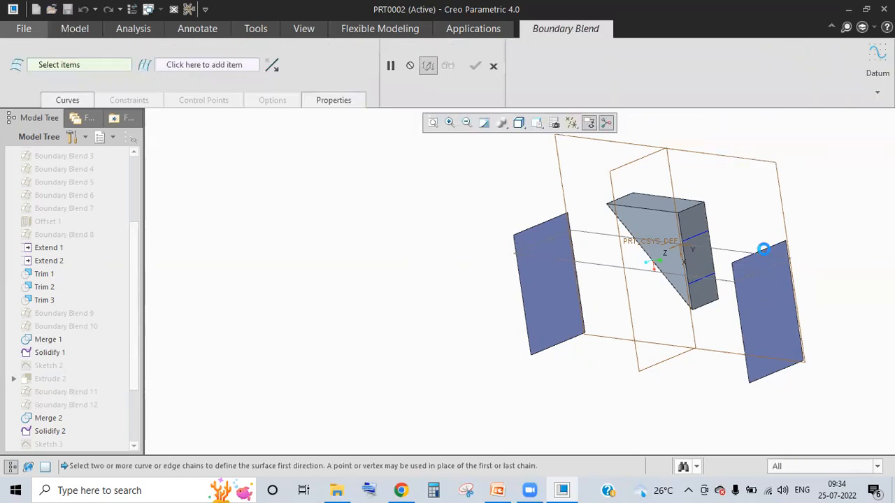
pyautogui.click(762, 249)
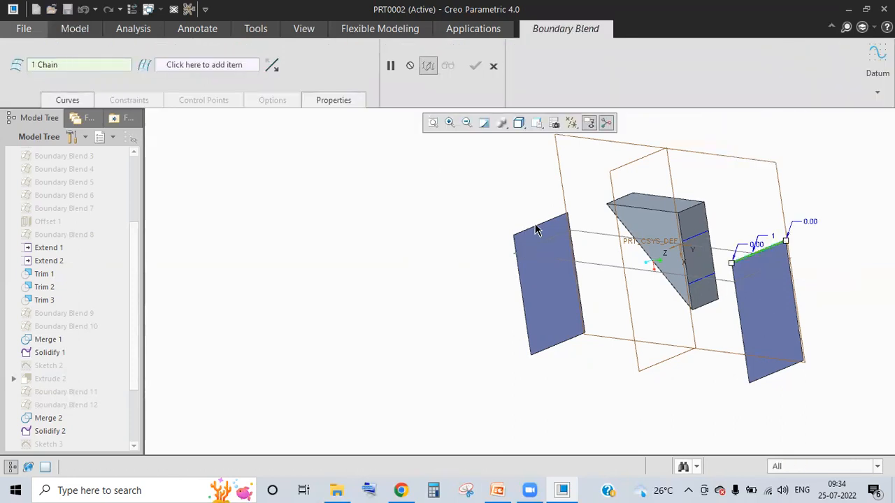
pyautogui.click(536, 225)
pyautogui.moveTo(631, 267); pyautogui.dragTo(655, 251, button='middle')
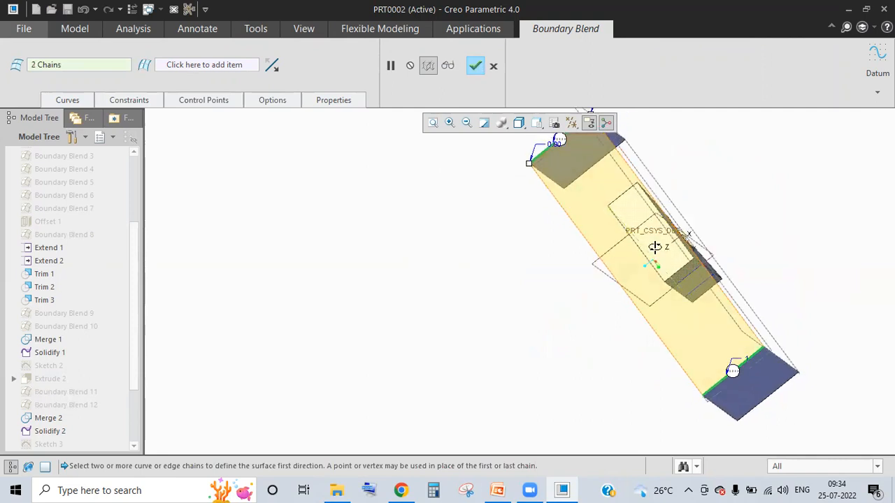
pyautogui.press('Escape')
pyautogui.moveTo(736, 249); pyautogui.dragTo(693, 215, button='middle')
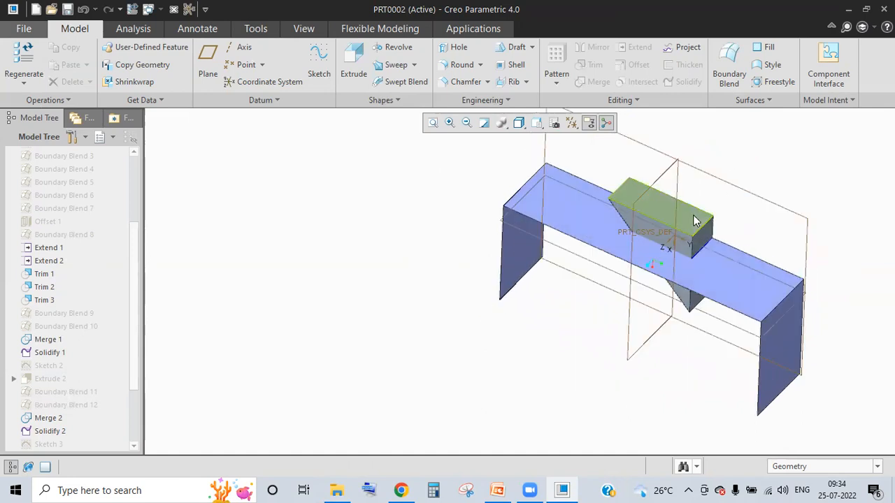
pyautogui.click(693, 215)
pyautogui.click(734, 283)
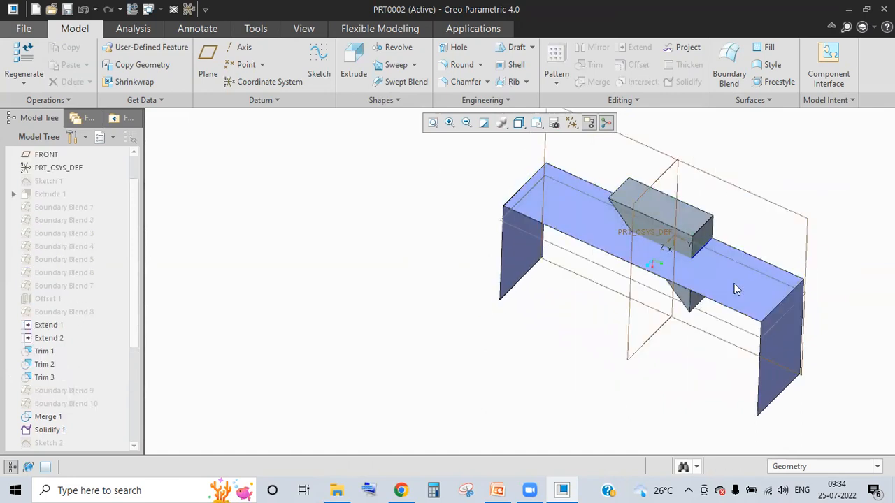
pyautogui.click(688, 84)
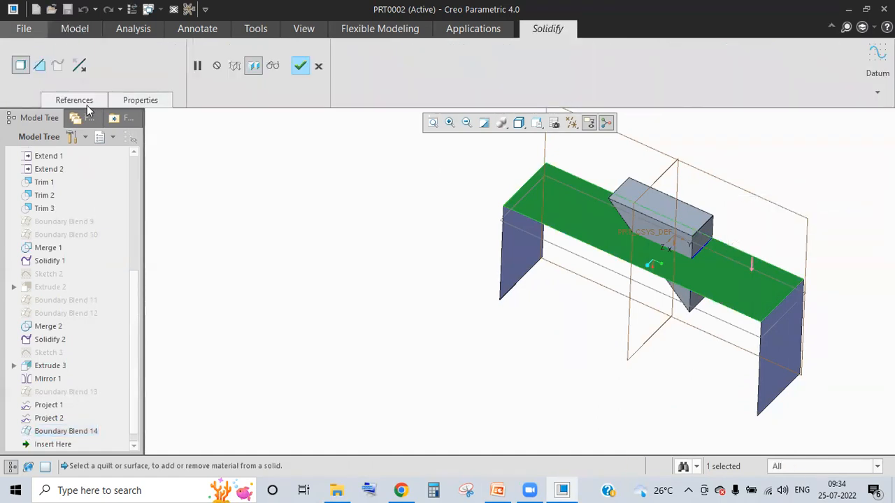
pyautogui.click(85, 105)
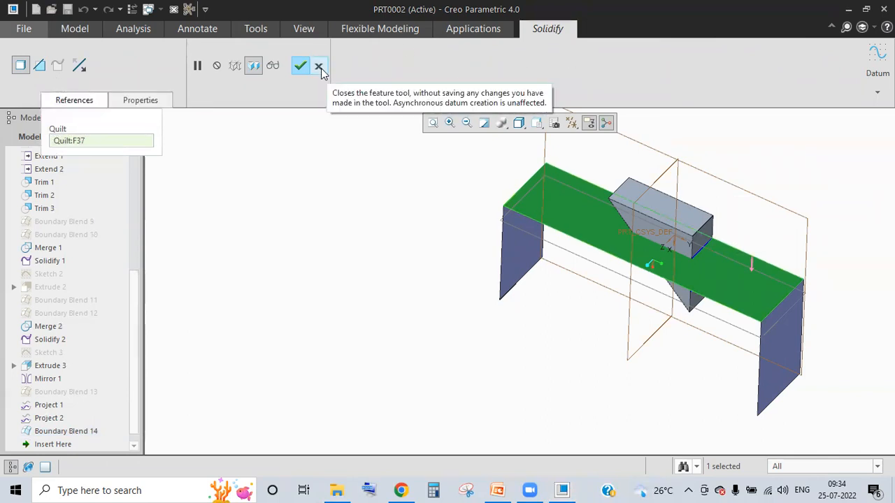
pyautogui.press('Escape')
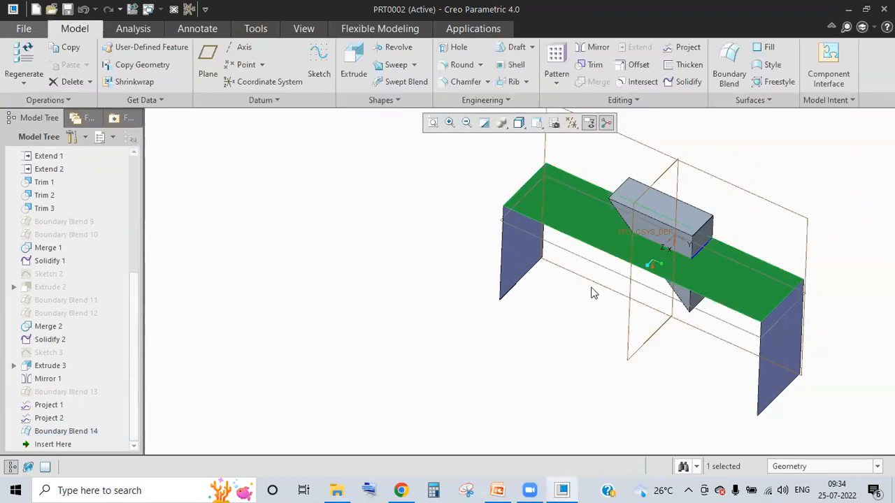
# - Examine how the blend surface crosses the triangular solid from several angles and inspect the Solidify 2 feature
pyautogui.moveTo(645, 199); pyautogui.dragTo(591, 305, button='middle')
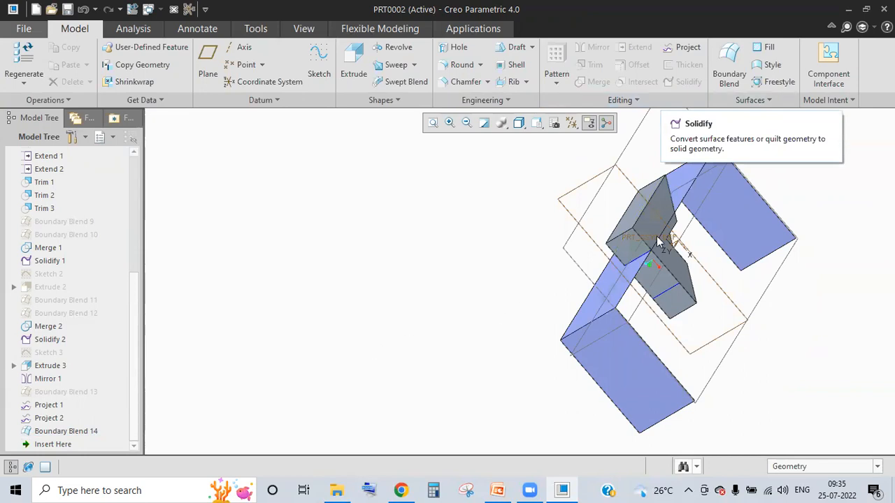
pyautogui.moveTo(659, 238)
pyautogui.mouseDown(button='middle')
pyautogui.moveTo(660, 222)
pyautogui.moveTo(632, 218)
pyautogui.mouseUp(button='middle')
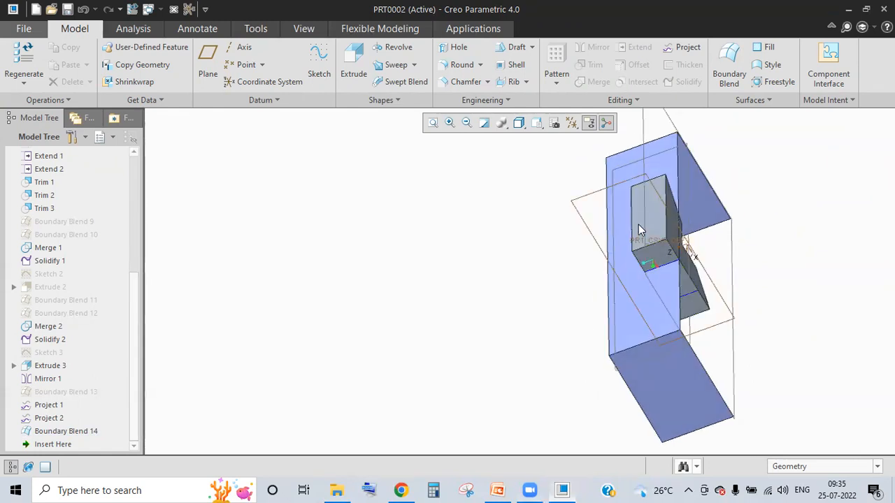
pyautogui.scroll(-5, 66, 364)
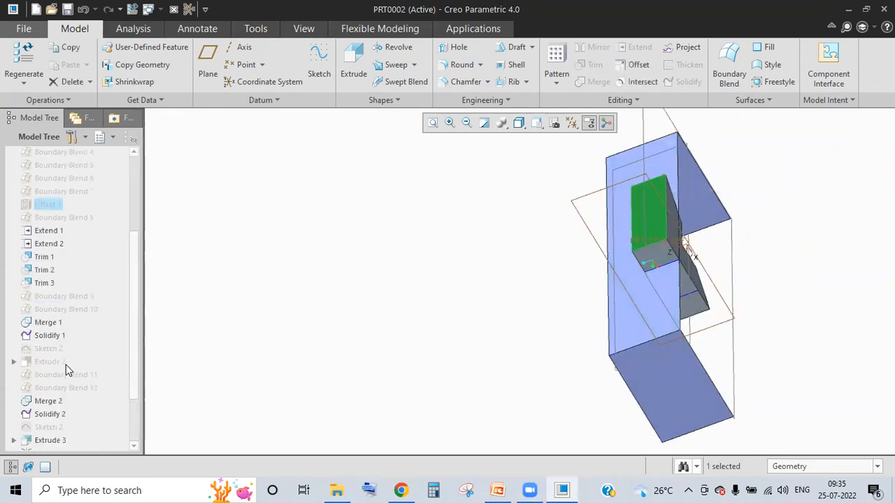
pyautogui.scroll(2, 134, 358)
pyautogui.scroll(-2, 138, 312)
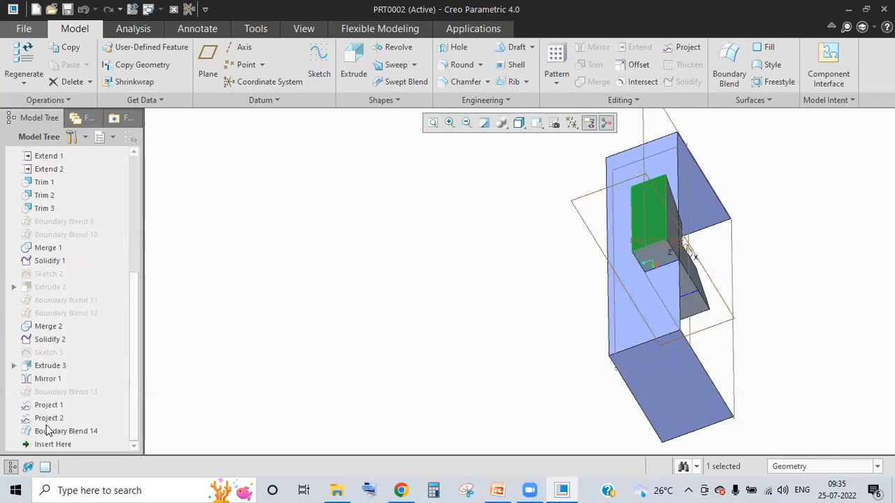
pyautogui.click(50, 339)
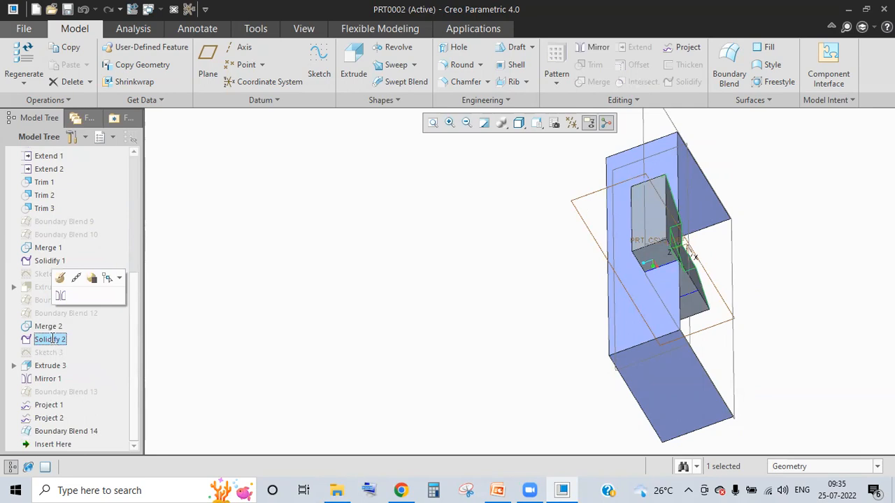
pyautogui.click(52, 339)
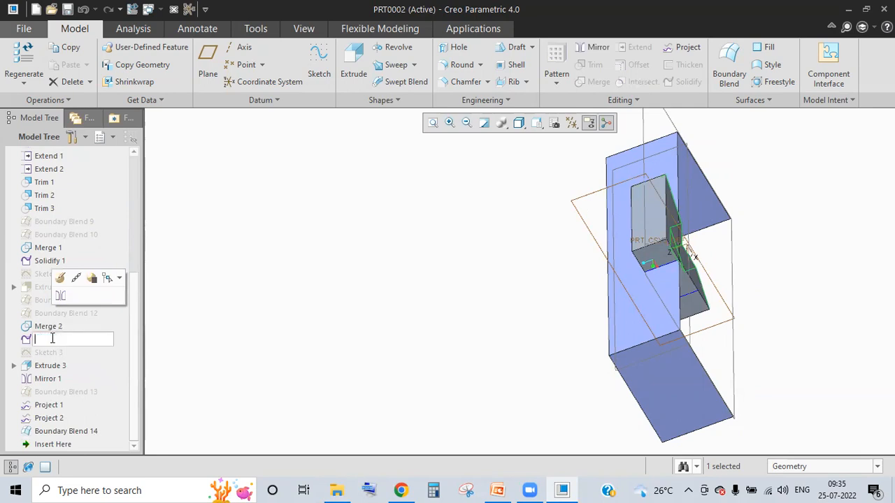
pyautogui.click(186, 322)
pyautogui.click(58, 338)
pyautogui.click(445, 403)
pyautogui.moveTo(445, 404); pyautogui.dragTo(502, 367, button='middle')
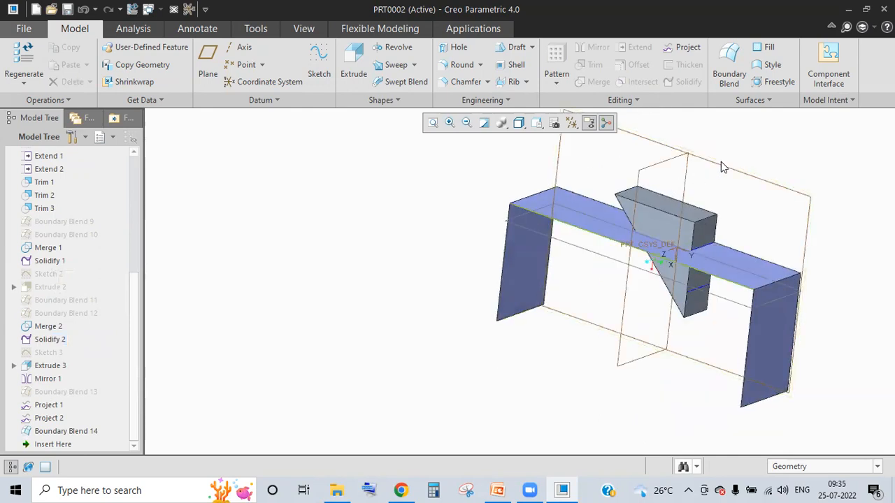
pyautogui.click(580, 210)
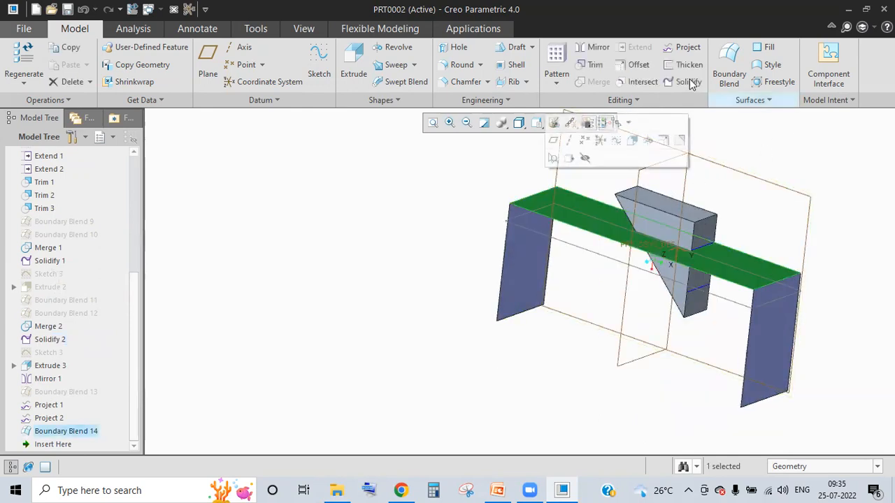
pyautogui.click(594, 65)
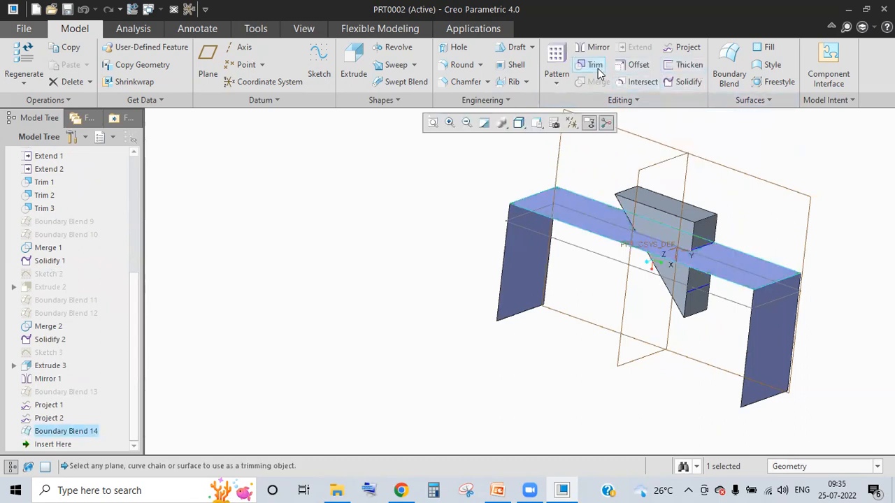
pyautogui.click(91, 98)
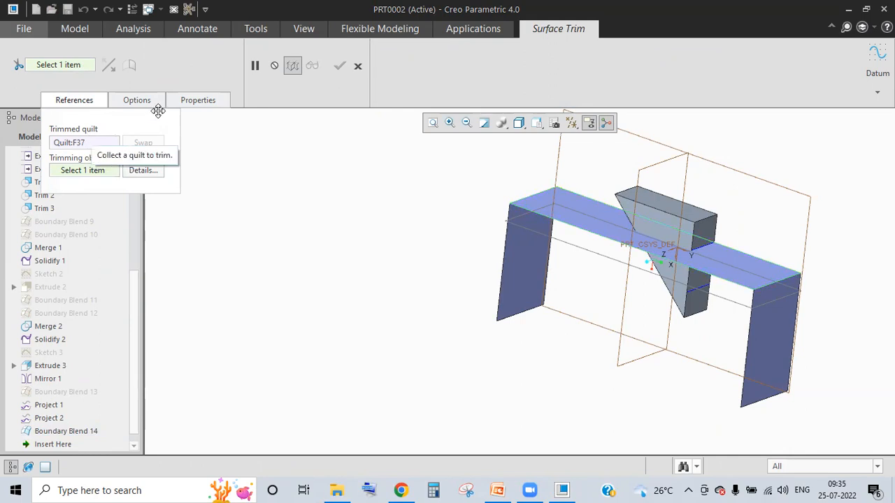
pyautogui.click(358, 66)
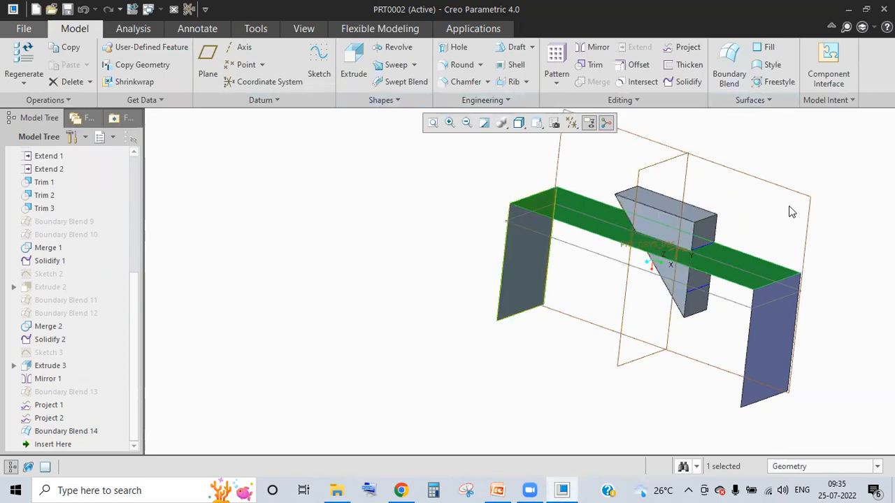
pyautogui.click(654, 107)
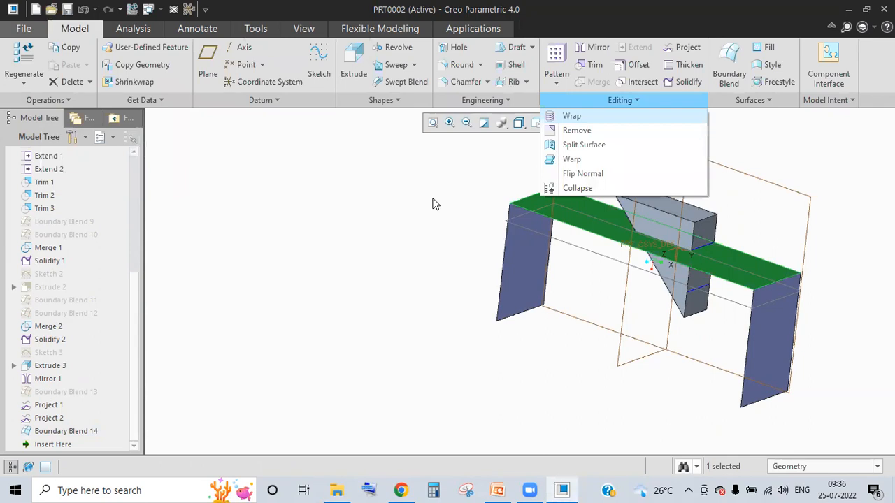
pyautogui.click(390, 214)
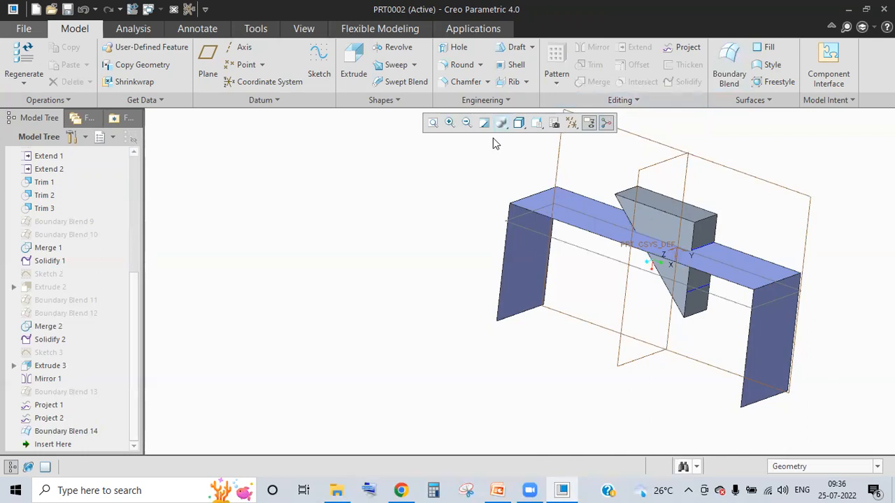
pyautogui.click(511, 100)
pyautogui.click(383, 100)
pyautogui.moveTo(813, 142); pyautogui.dragTo(782, 99, button='middle')
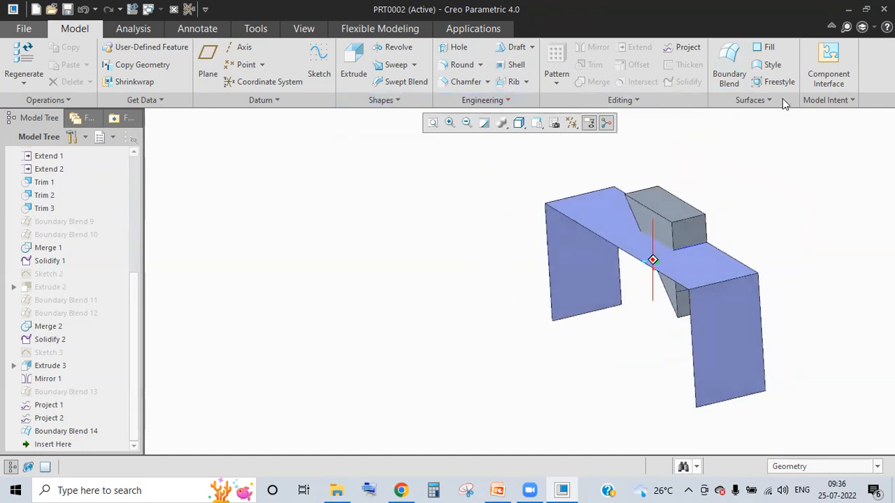
pyautogui.click(782, 101)
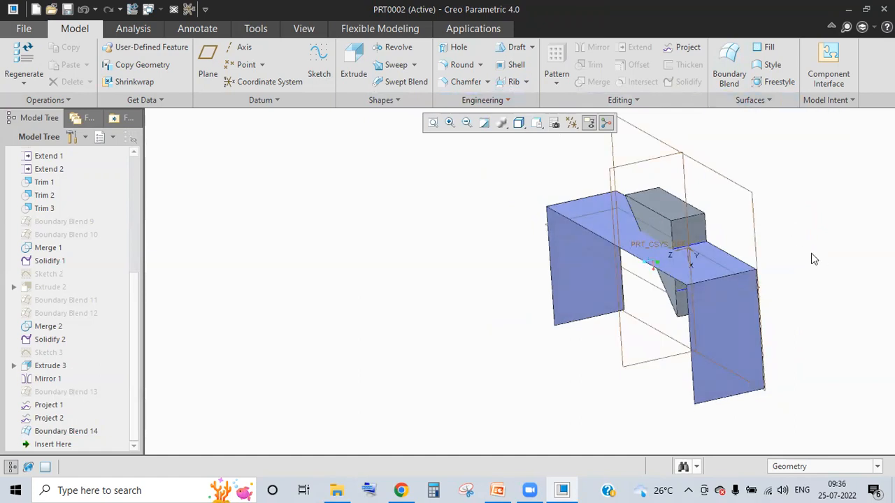
pyautogui.click(621, 100)
pyautogui.moveTo(658, 187)
pyautogui.mouseDown(button='middle')
pyautogui.moveTo(664, 201)
pyautogui.moveTo(665, 186)
pyautogui.mouseUp(button='middle')
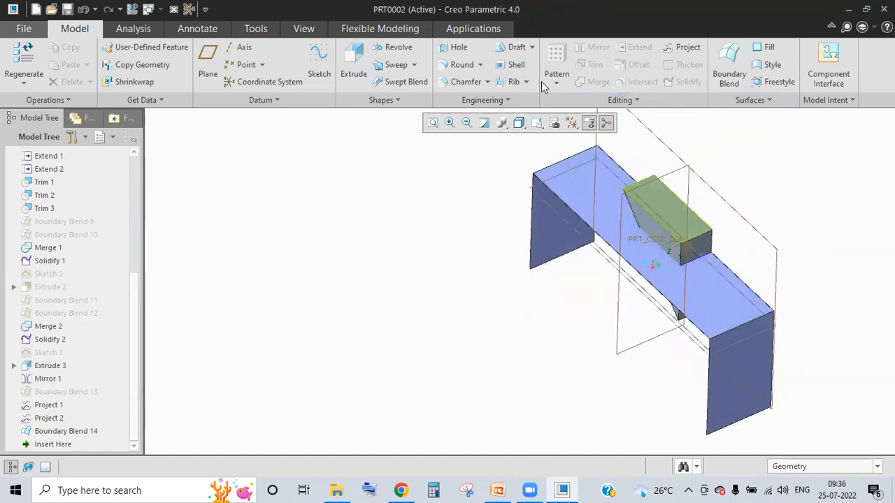
pyautogui.click(659, 187)
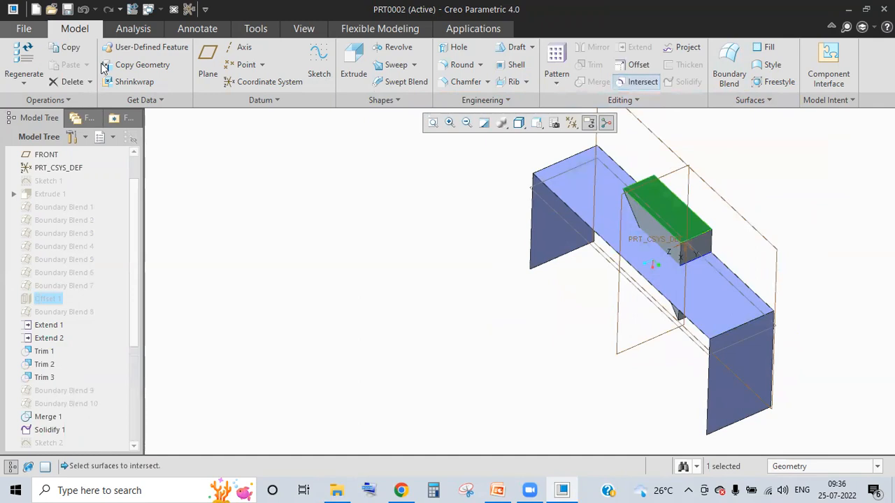
pyautogui.click(87, 101)
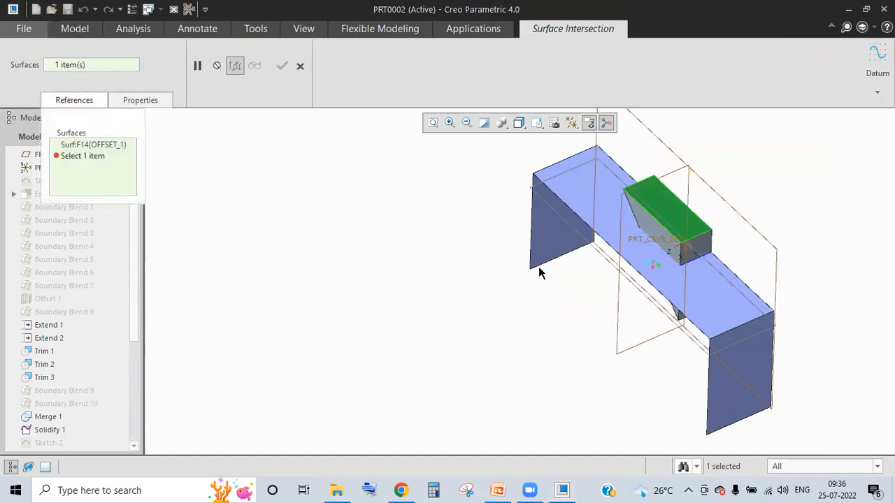
pyautogui.click(577, 195)
pyautogui.moveTo(532, 269); pyautogui.dragTo(549, 292, button='middle')
pyautogui.moveTo(726, 295); pyautogui.dragTo(694, 244, button='middle')
pyautogui.hotkey('ctrl', 'd')
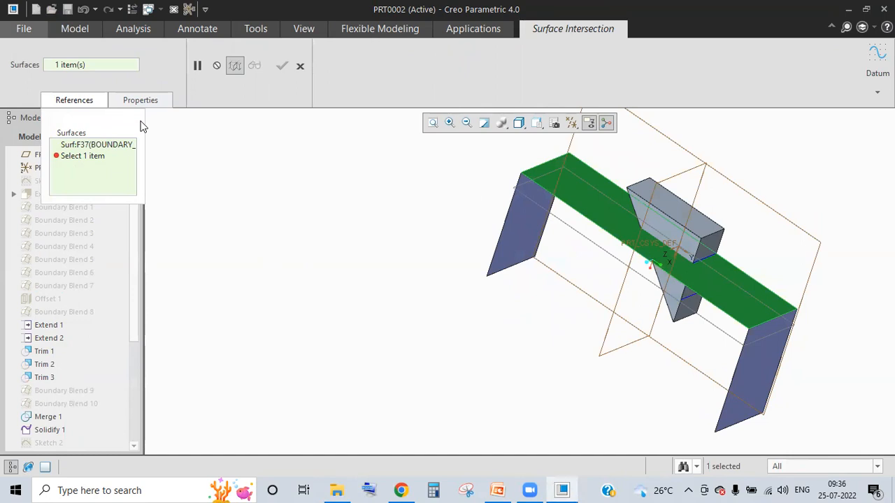
pyautogui.click(300, 65)
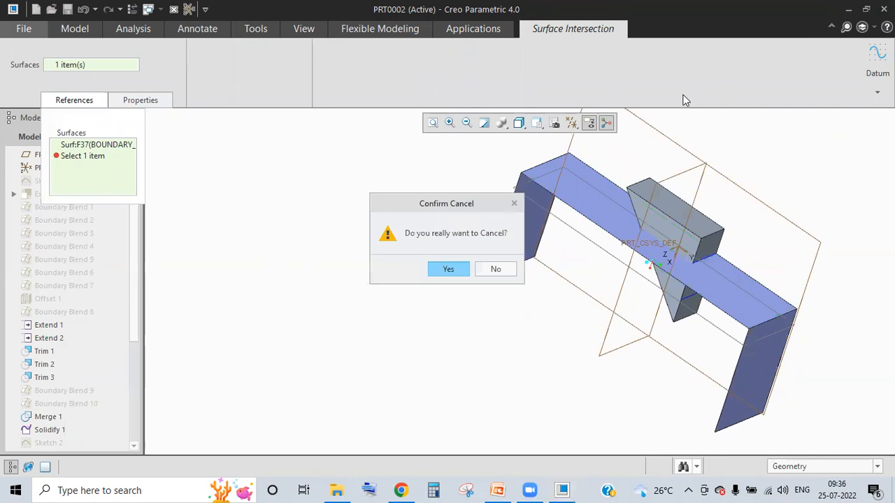
pyautogui.press('Return')
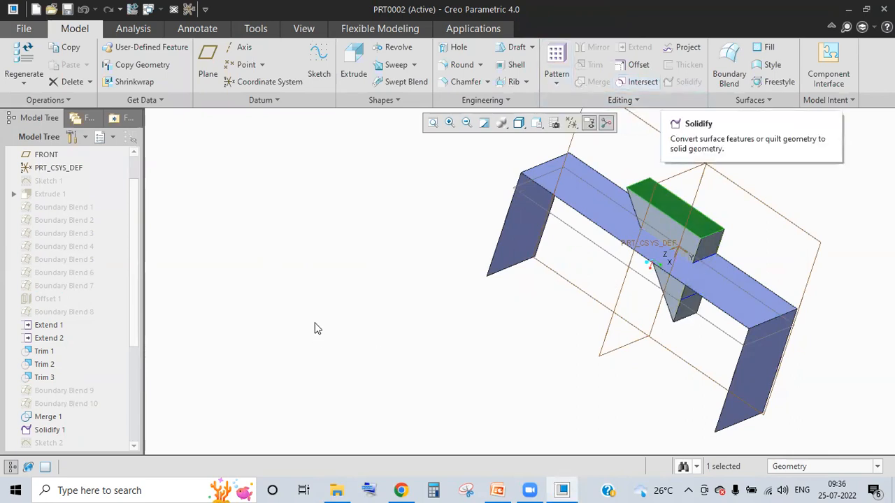
# - Start a Solidify feature on the boundary blend surface and check its quilt reference and properties
pyautogui.click(513, 207)
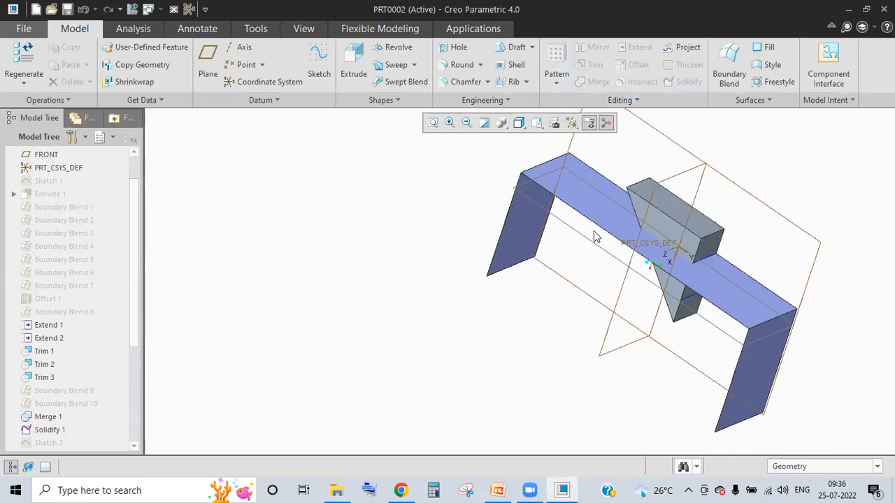
pyautogui.click(480, 284)
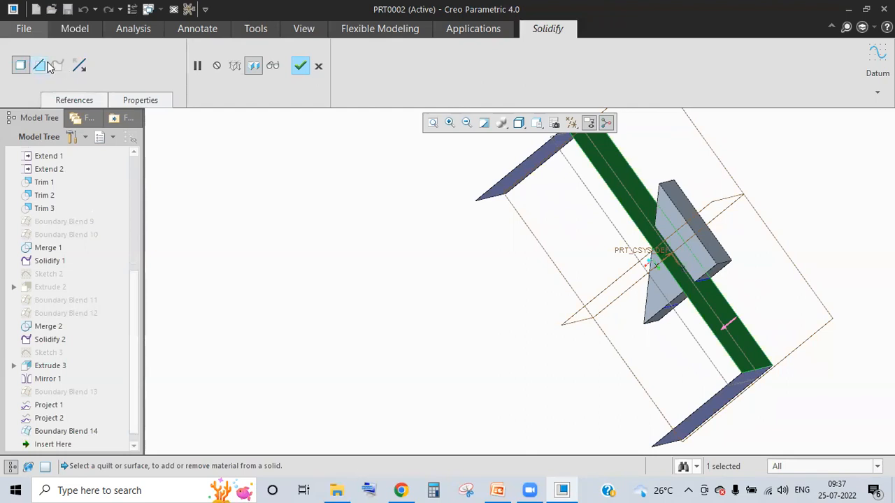
pyautogui.click(72, 102)
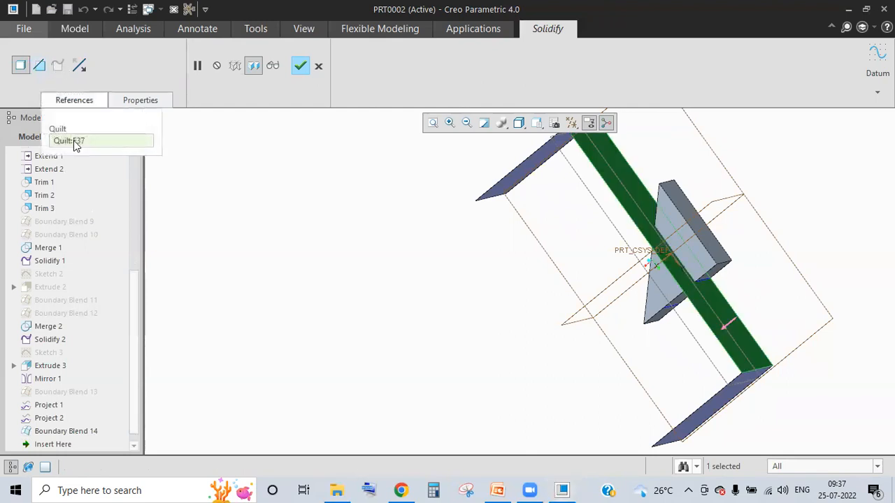
pyautogui.click(130, 102)
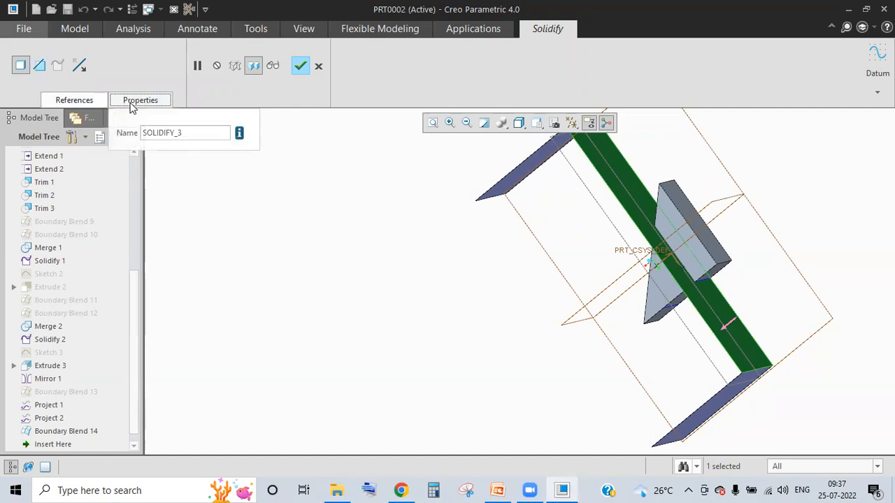
pyautogui.click(74, 100)
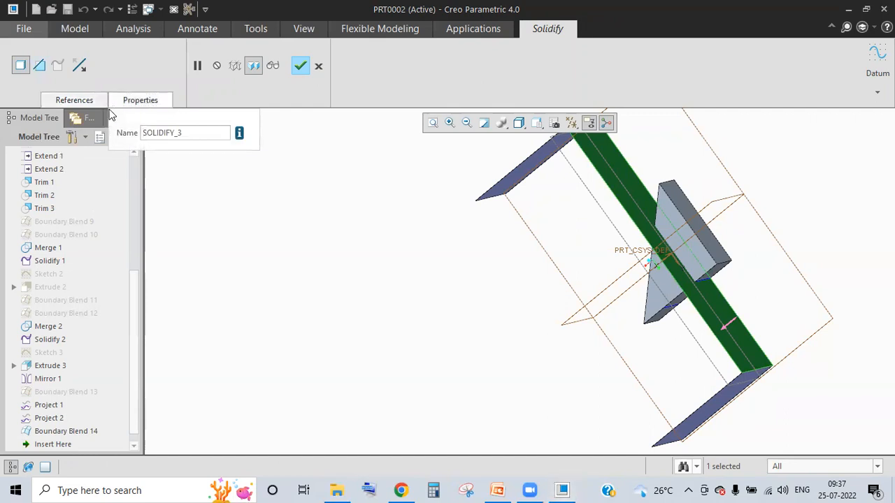
# - Try removing the triangular solid's material with the boundary blend quilt, preview the cut on each side, and cancel the Solidify
pyautogui.click(45, 66)
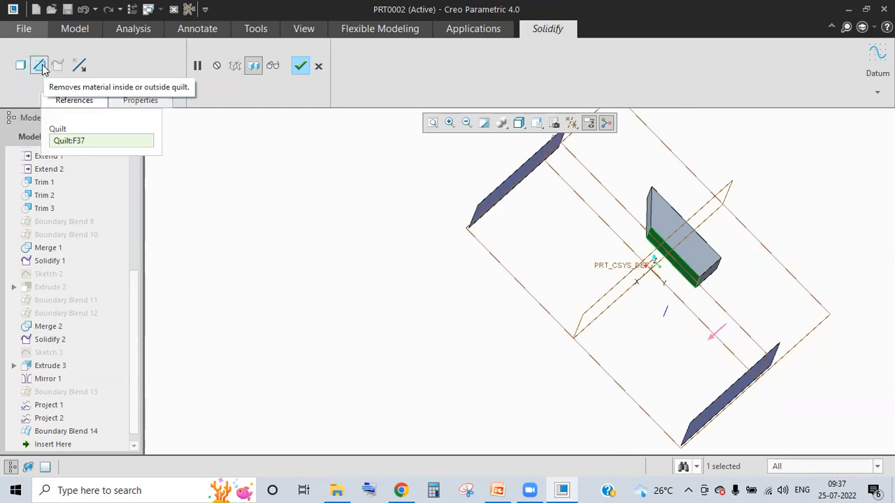
pyautogui.click(81, 64)
pyautogui.click(81, 65)
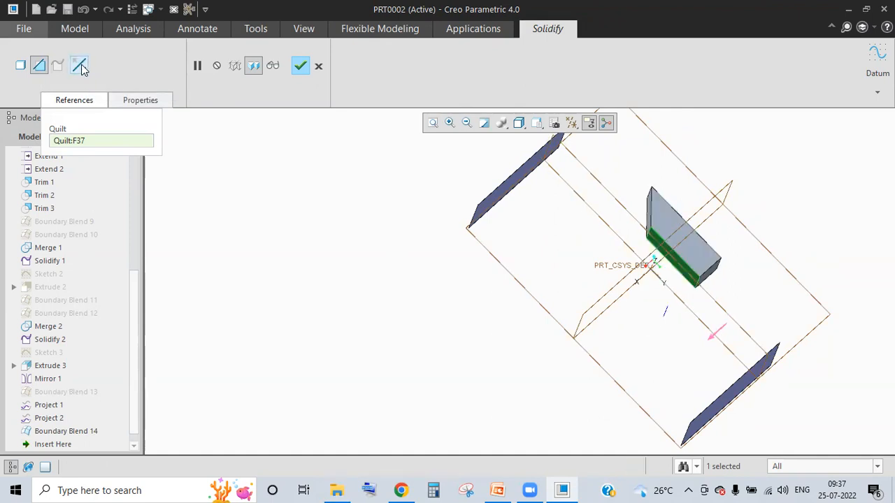
pyautogui.click(81, 65)
pyautogui.click(81, 65)
pyautogui.click(81, 65)
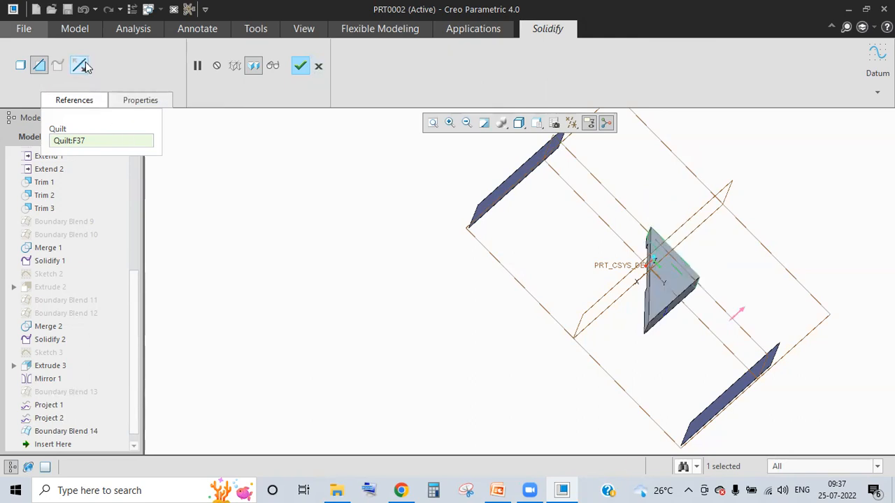
pyautogui.click(82, 65)
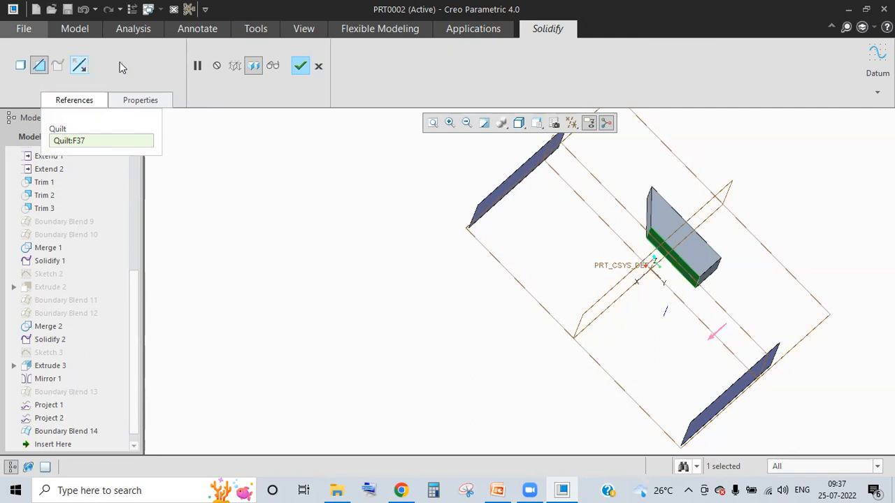
pyautogui.click(320, 66)
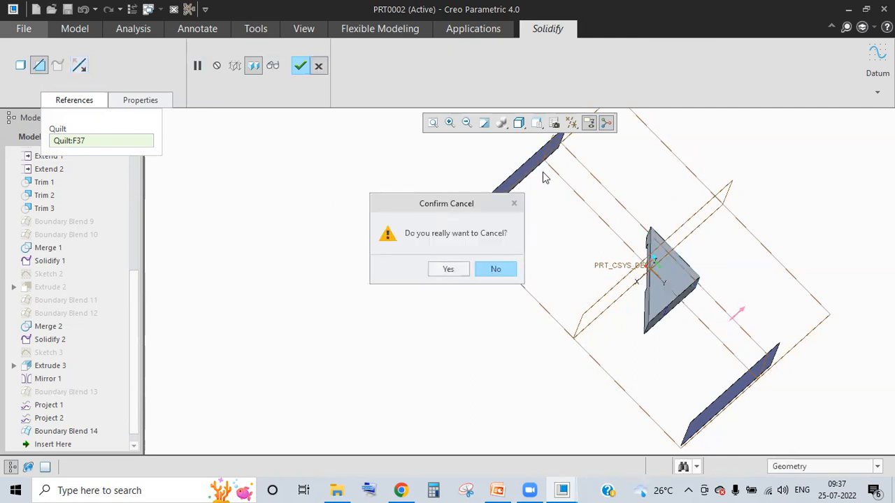
pyautogui.press('Escape')
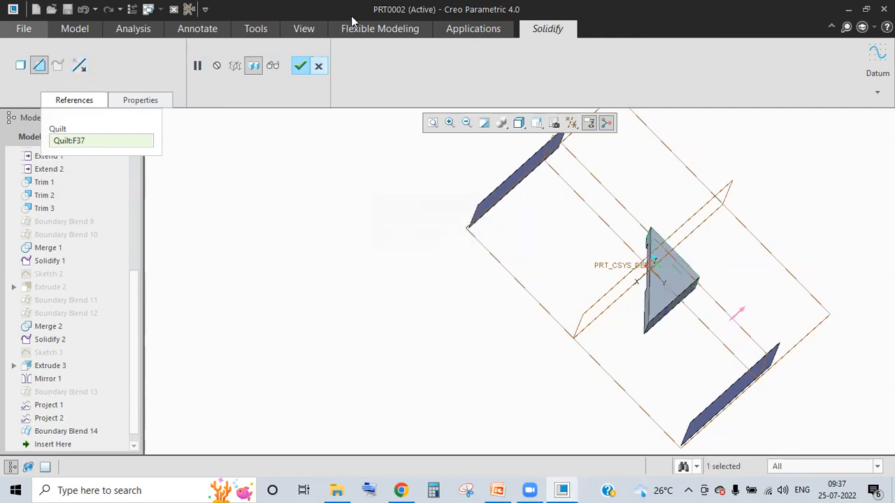
pyautogui.click(318, 66)
pyautogui.click(450, 268)
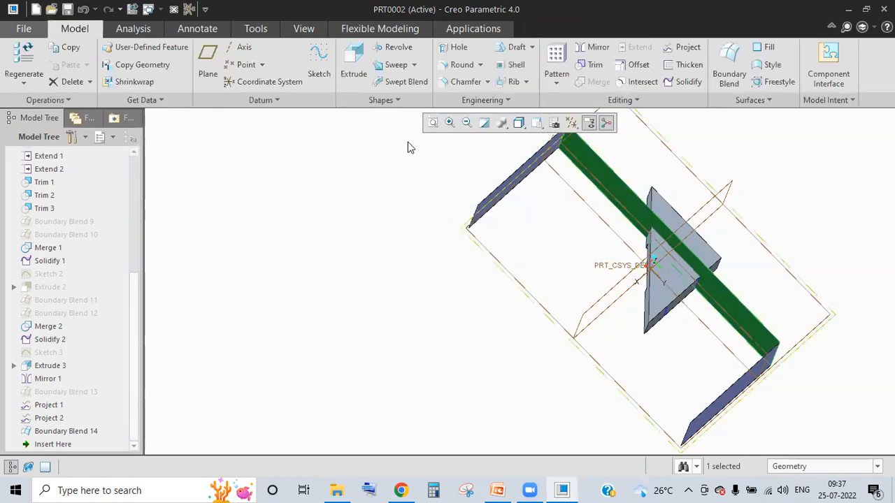
# - Sketch a circle inside the triangular profile, centred on the blend surface's edge line and touching the vertical datum reference
pyautogui.moveTo(646, 187); pyautogui.dragTo(667, 225, button='middle')
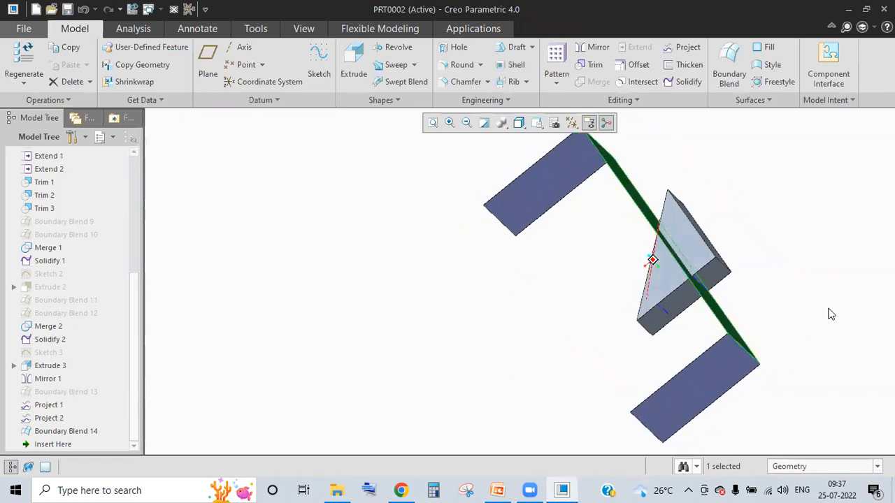
pyautogui.click(318, 56)
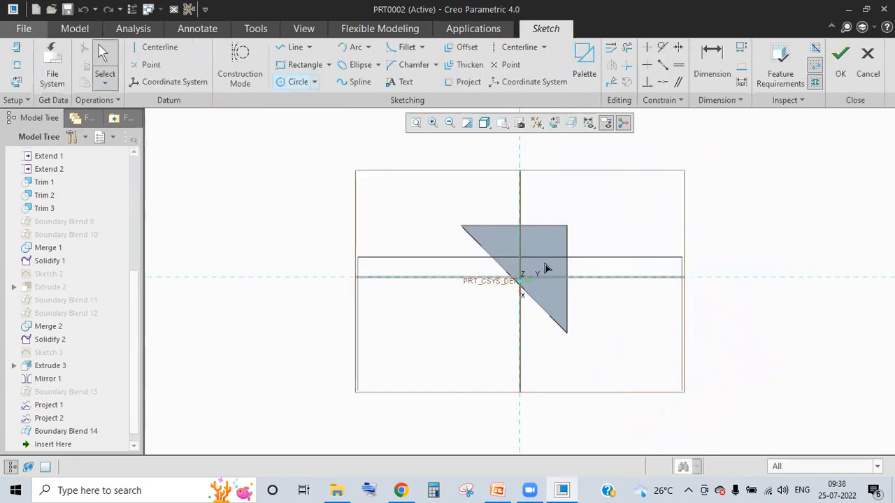
pyautogui.press('c')
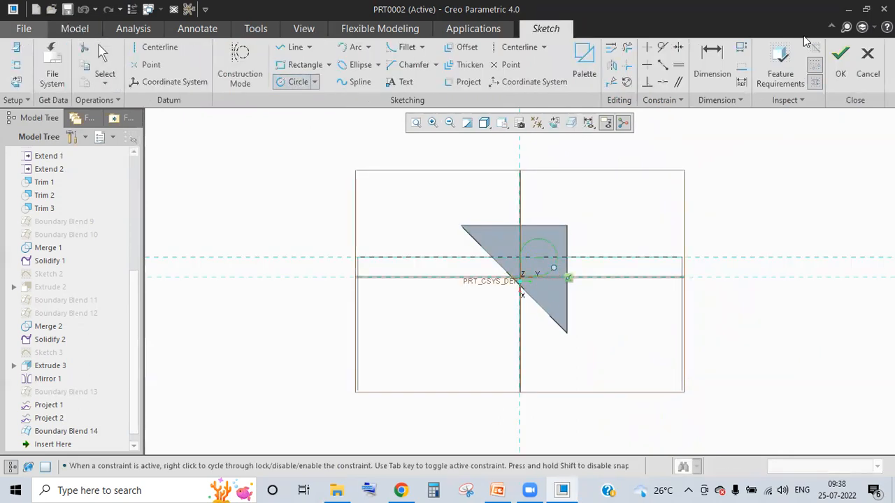
pyautogui.click(840, 62)
# - Extrude the circle symmetrically about its sketch plane to a total depth of 373.08
pyautogui.click(359, 52)
pyautogui.moveTo(629, 307); pyautogui.dragTo(564, 309, button='middle')
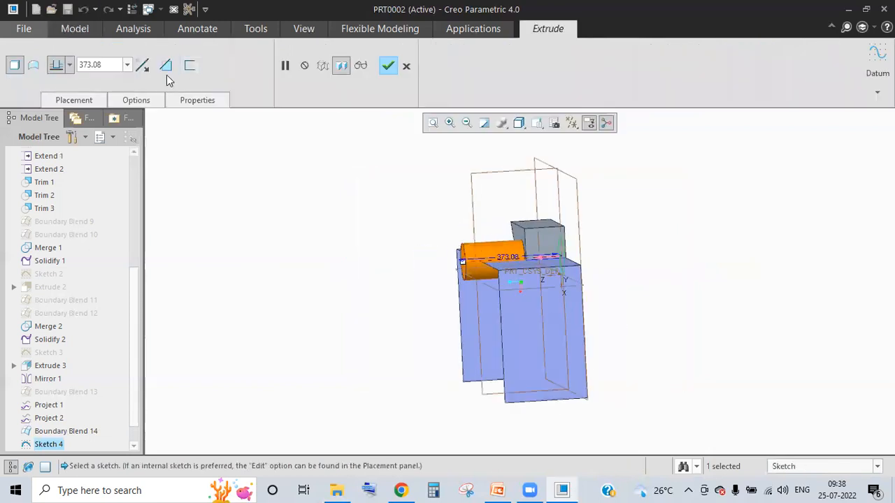
pyautogui.click(57, 66)
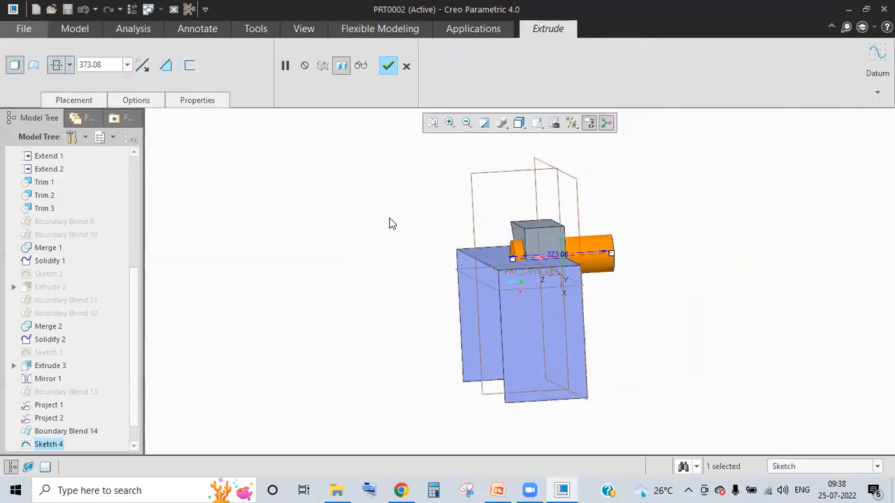
pyautogui.middleClick(358, 261)
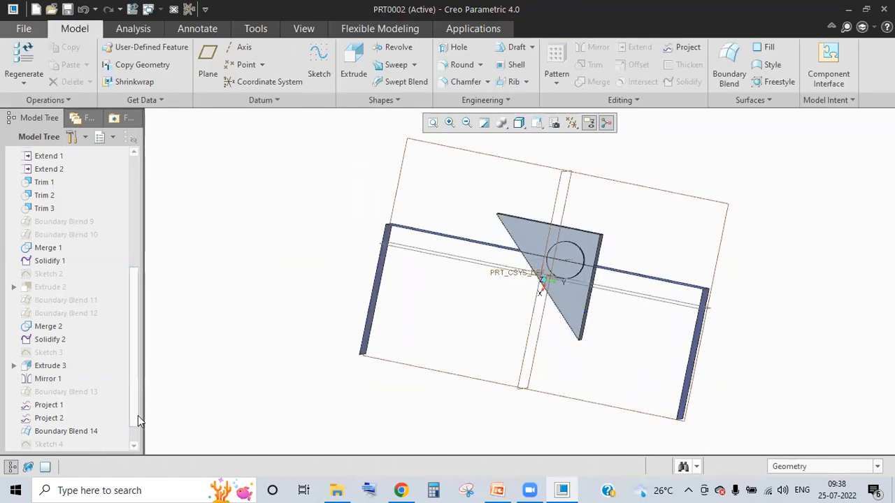
# - Redefine the circle's extrusion as a surface instead of a solid
pyautogui.click(70, 431)
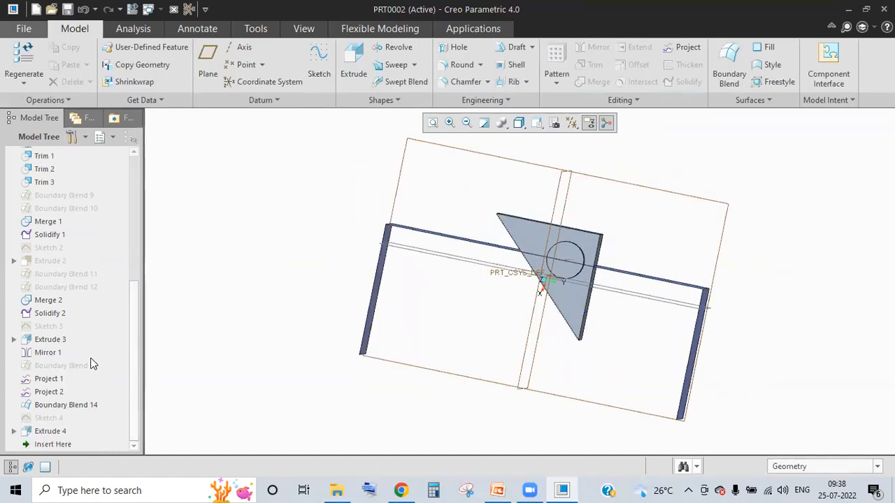
pyautogui.click(89, 355)
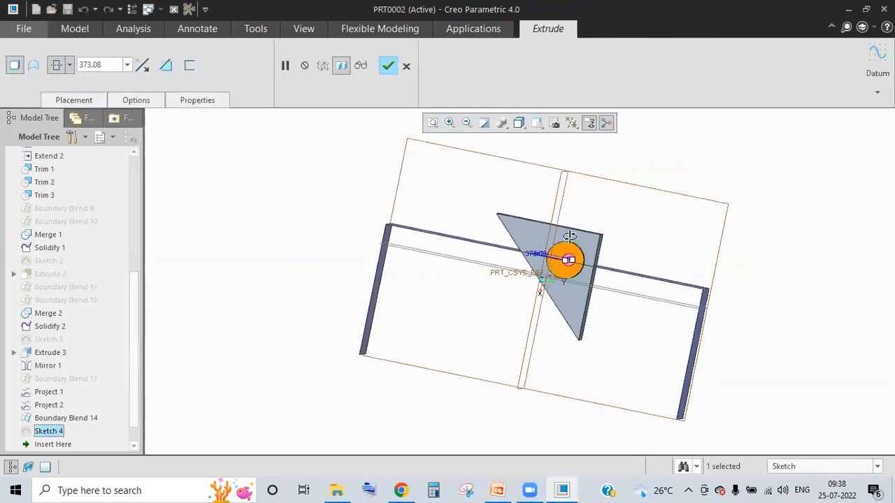
pyautogui.middleClick(701, 206)
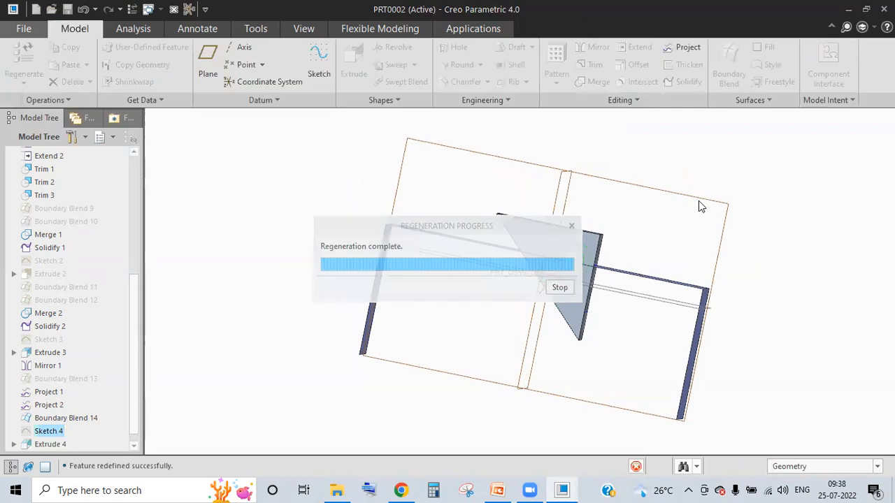
# - Try removing material from the triangular solid with the cylindrical surface using Solidify, inspect the resulting hole, and cancel the feature
pyautogui.click(685, 136)
pyautogui.moveTo(613, 255)
pyautogui.mouseDown(button='middle')
pyautogui.moveTo(750, 165)
pyautogui.moveTo(750, 122)
pyautogui.mouseUp(button='middle')
pyautogui.click(604, 246)
pyautogui.click(38, 68)
pyautogui.click(43, 66)
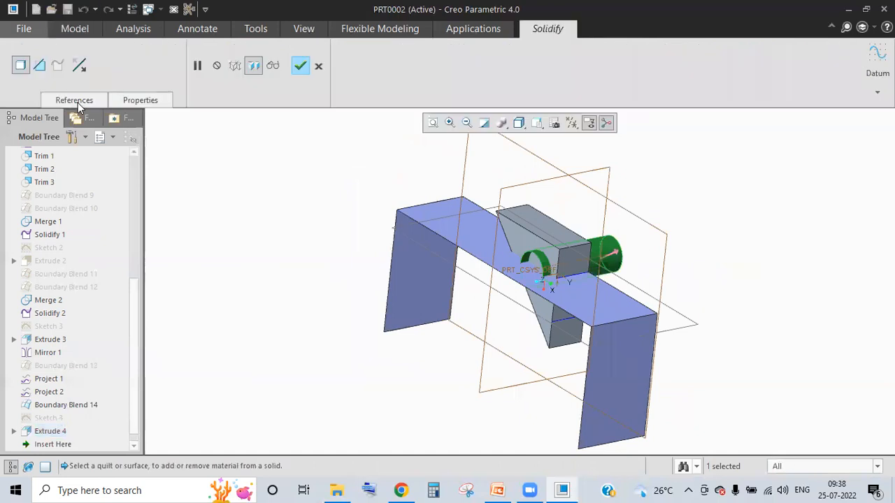
pyautogui.moveTo(610, 260); pyautogui.dragTo(577, 236, button='middle')
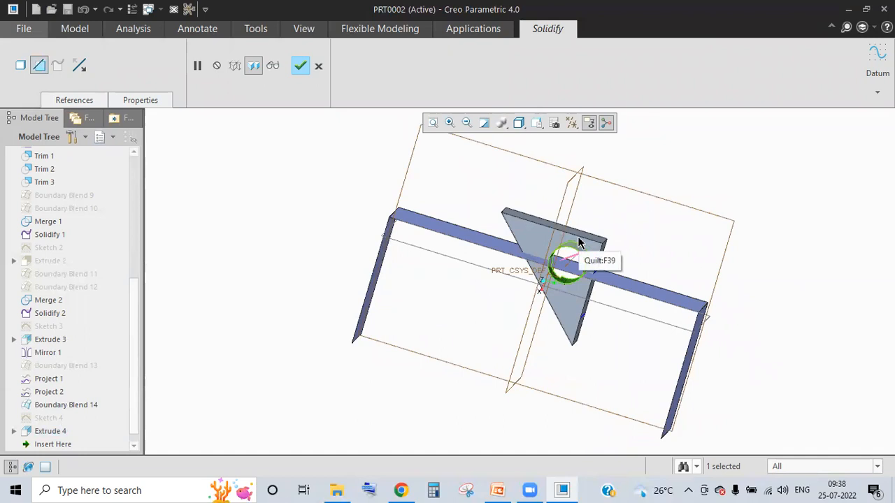
pyautogui.click(318, 67)
pyautogui.click(450, 272)
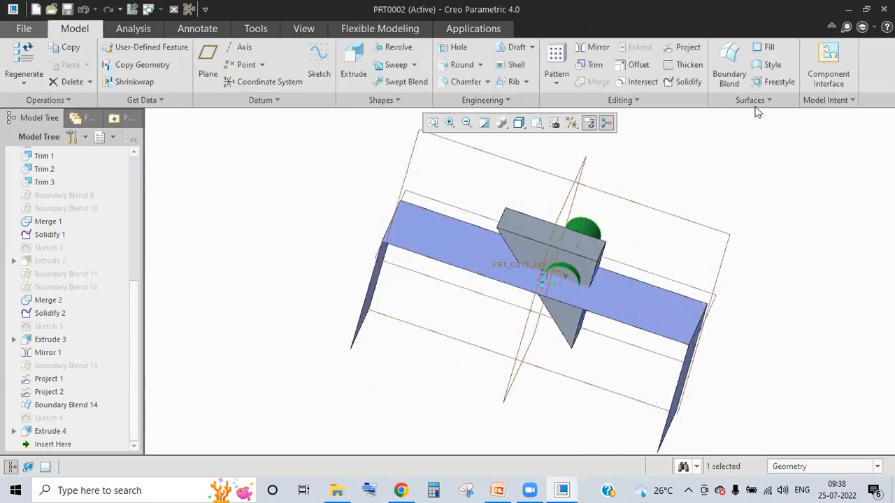
pyautogui.click(755, 102)
pyautogui.click(759, 176)
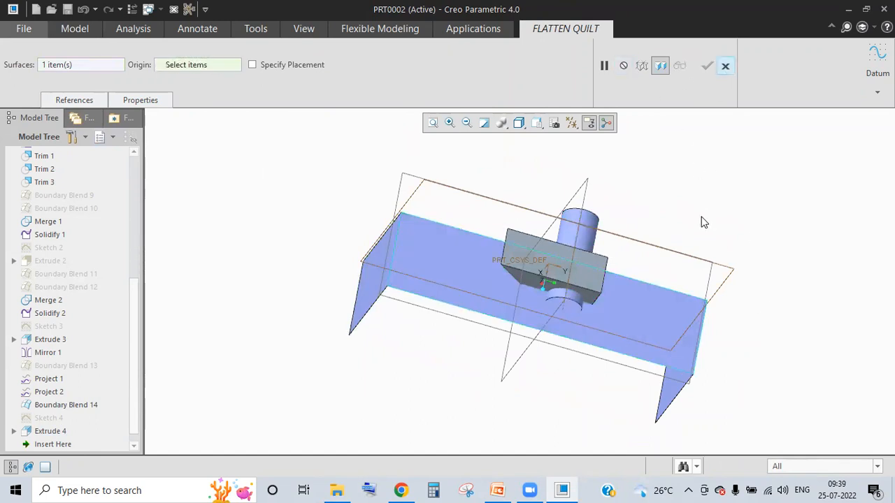
pyautogui.press('Escape')
pyautogui.press('Left')
pyautogui.press('Return')
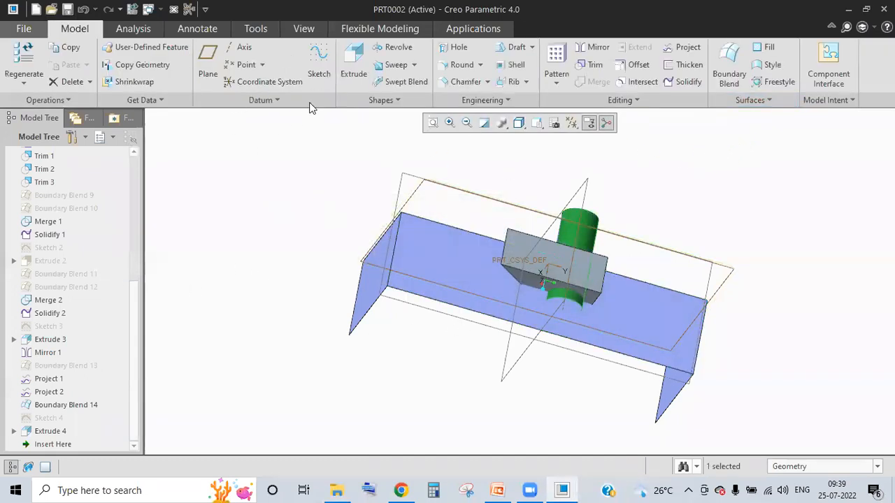
# - Sketch an open wavy spline on the datum plane parallel to the triangular face, running past both ends of the flat surface
pyautogui.click(318, 53)
pyautogui.click(411, 194)
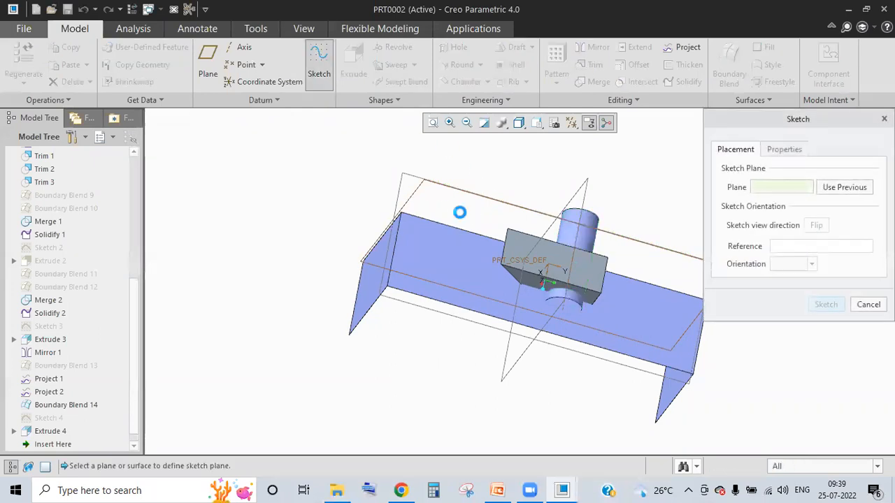
pyautogui.click(823, 304)
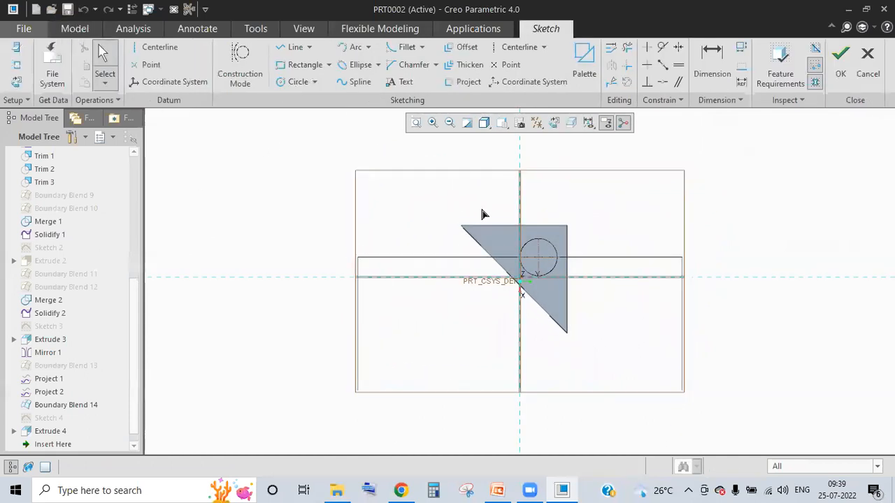
pyautogui.click(354, 81)
pyautogui.click(174, 207)
pyautogui.click(320, 153)
pyautogui.click(512, 222)
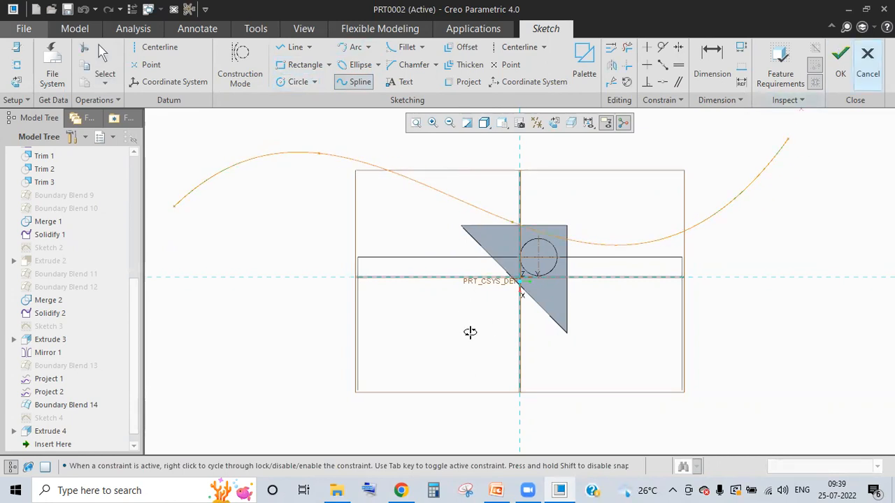
pyautogui.click(840, 54)
# - Extrude the wavy spline as a surface to a depth of 631.72
pyautogui.click(354, 60)
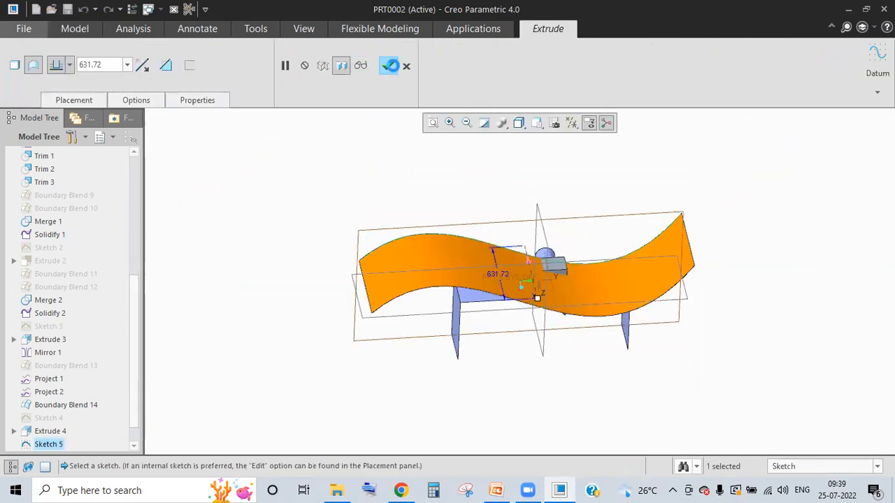
pyautogui.click(391, 65)
pyautogui.click(742, 189)
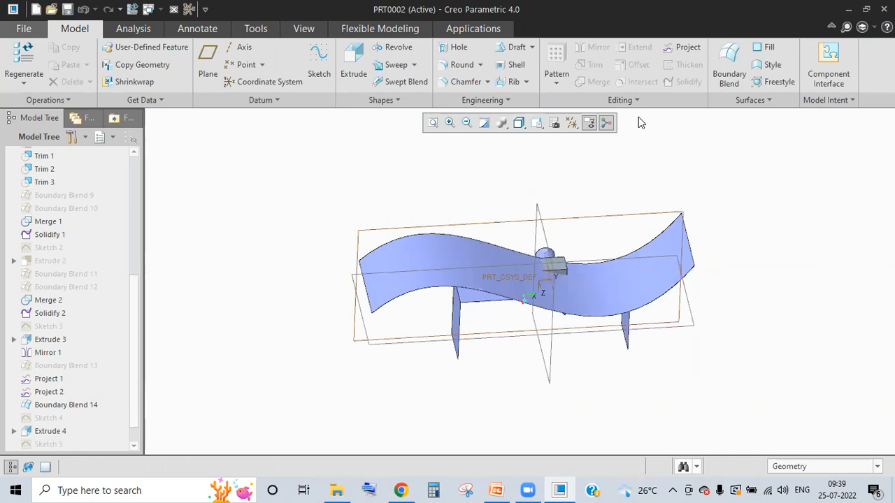
# - Try to unfold the wavy extruded surface with Flatten Quilt, using it as the reference surface and looking for an origin reference
pyautogui.click(649, 281)
pyautogui.click(771, 98)
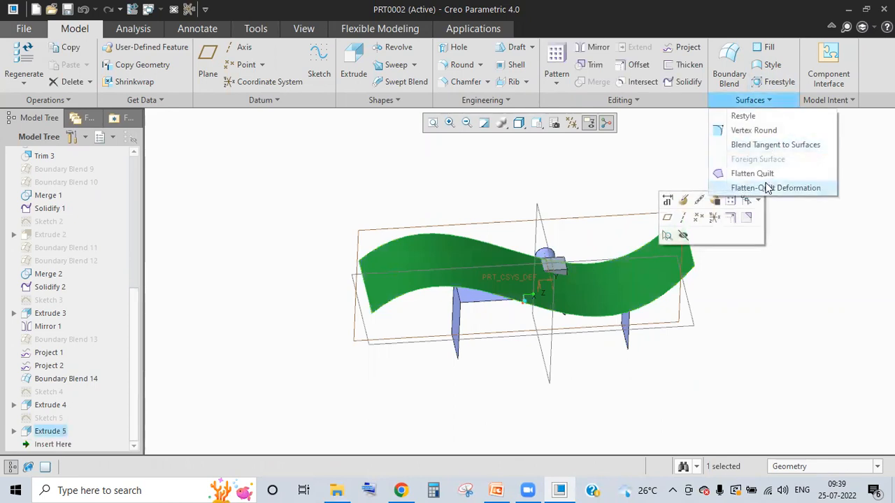
pyautogui.click(769, 174)
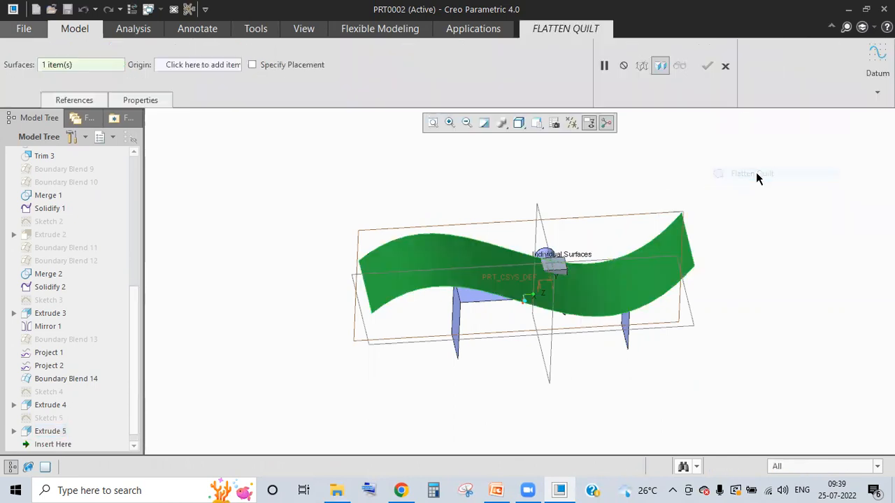
pyautogui.click(188, 67)
pyautogui.moveTo(346, 251); pyautogui.dragTo(369, 270, button='middle')
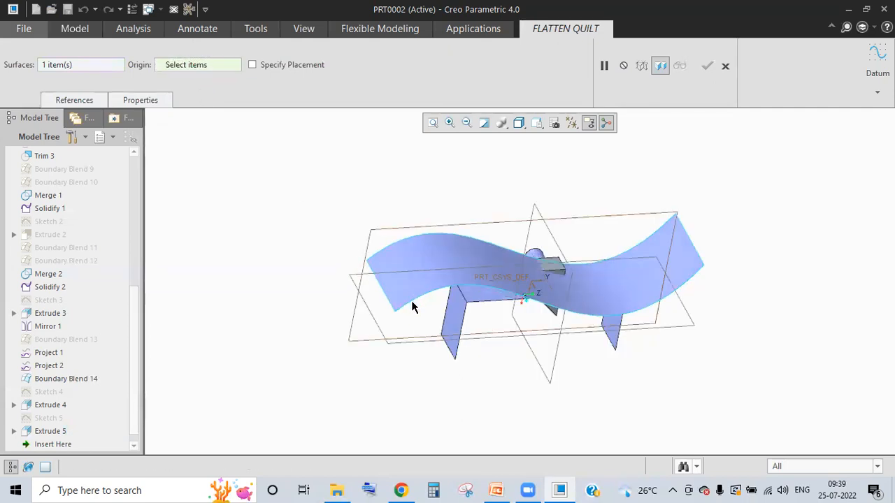
pyautogui.click(89, 101)
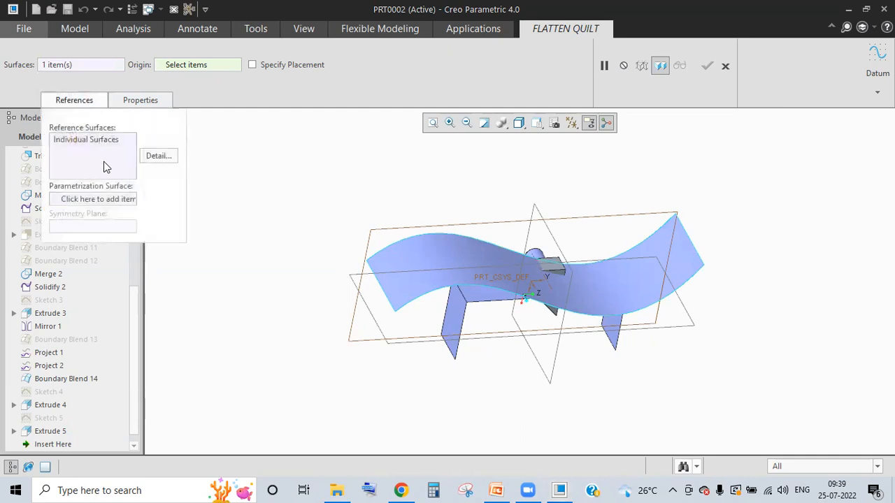
pyautogui.click(102, 165)
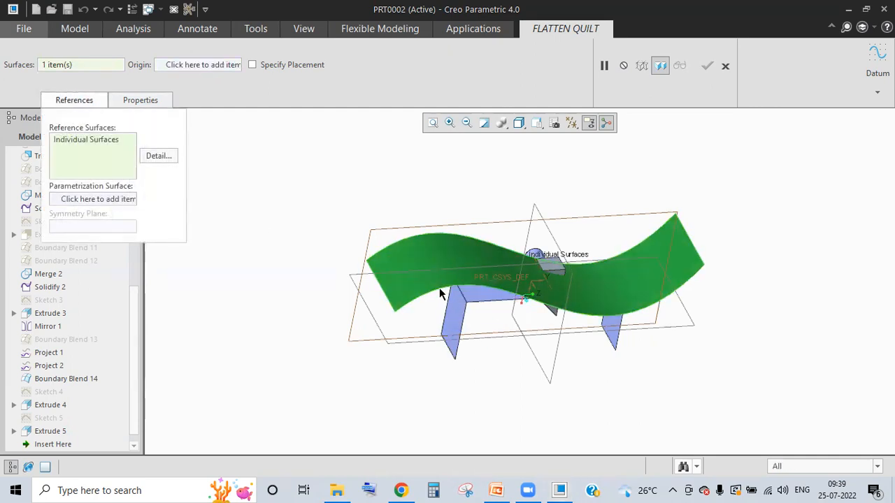
pyautogui.moveTo(443, 312); pyautogui.dragTo(411, 296, button='middle')
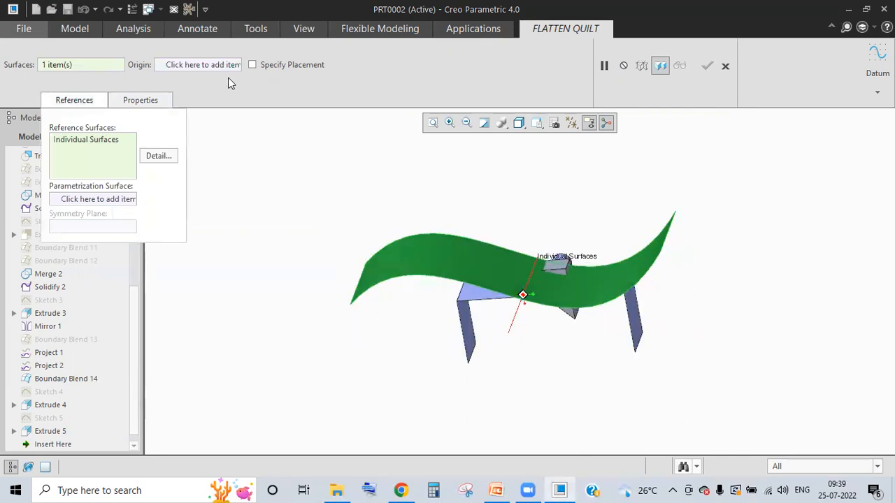
pyautogui.click(220, 64)
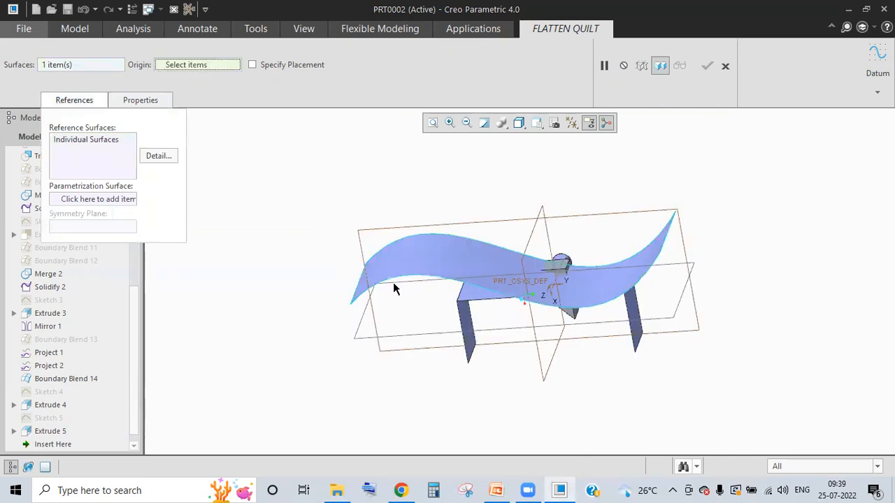
pyautogui.moveTo(487, 297); pyautogui.dragTo(476, 347, button='middle')
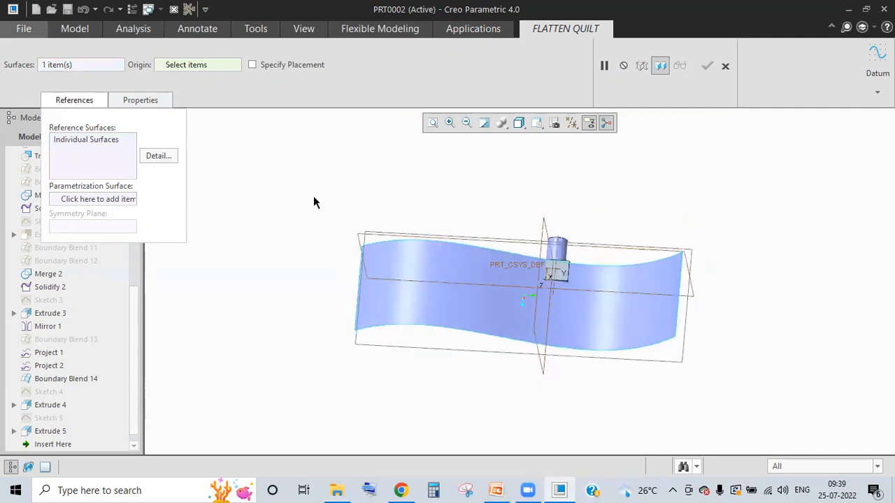
pyautogui.hotkey('ctrl', 'd')
pyautogui.click(113, 67)
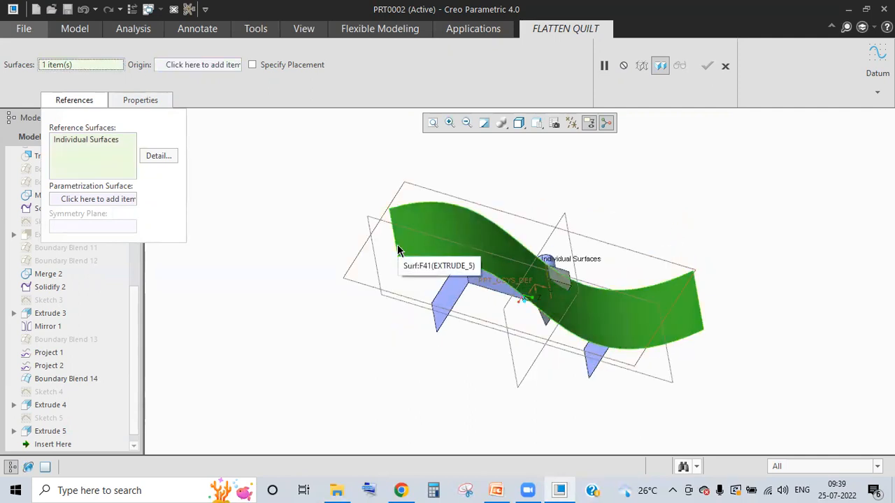
# - Try the Edge selection filter, remove and reselect the wavy reference surface, clear it again, and cancel the Flatten Quilt feature
pyautogui.scroll(-3, 403, 278)
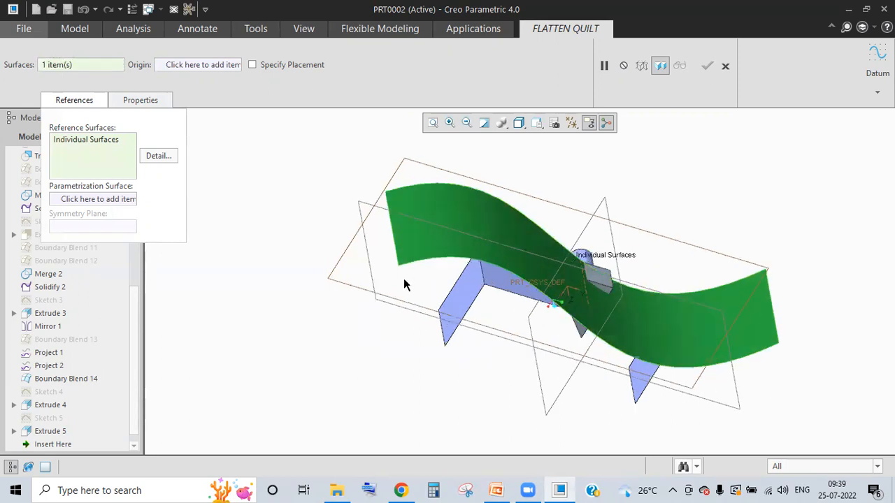
pyautogui.scroll(-2, 391, 214)
pyautogui.click(833, 466)
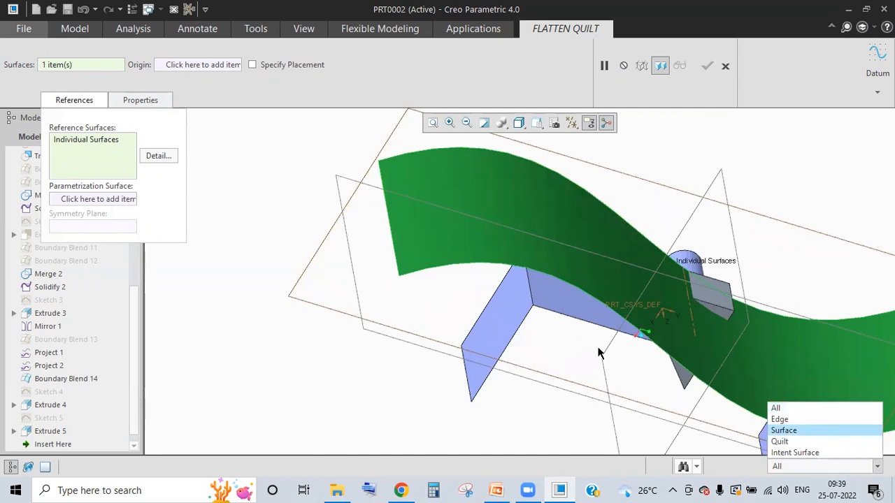
pyautogui.click(779, 420)
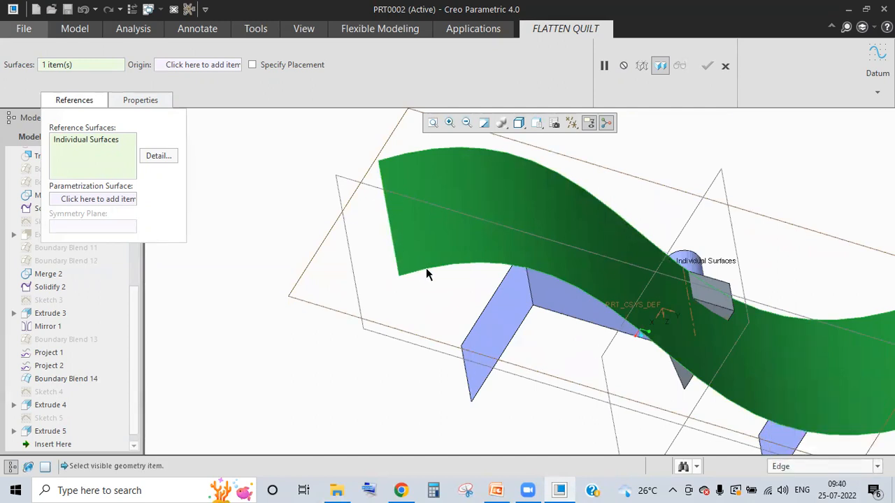
pyautogui.rightClick(96, 144)
pyautogui.click(130, 151)
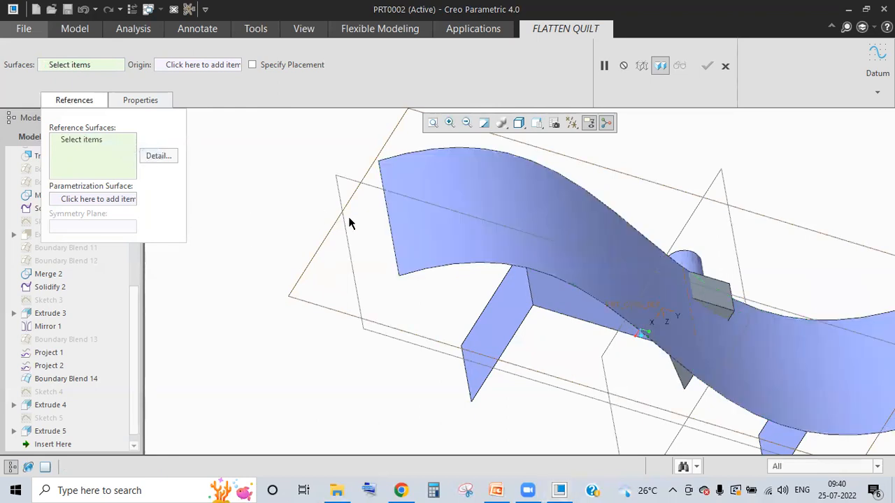
pyautogui.click(391, 230)
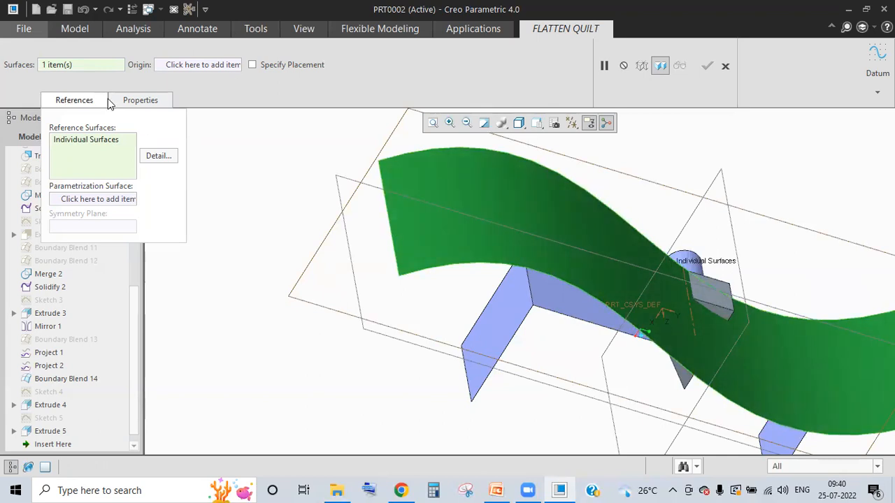
pyautogui.rightClick(129, 133)
pyautogui.click(121, 145)
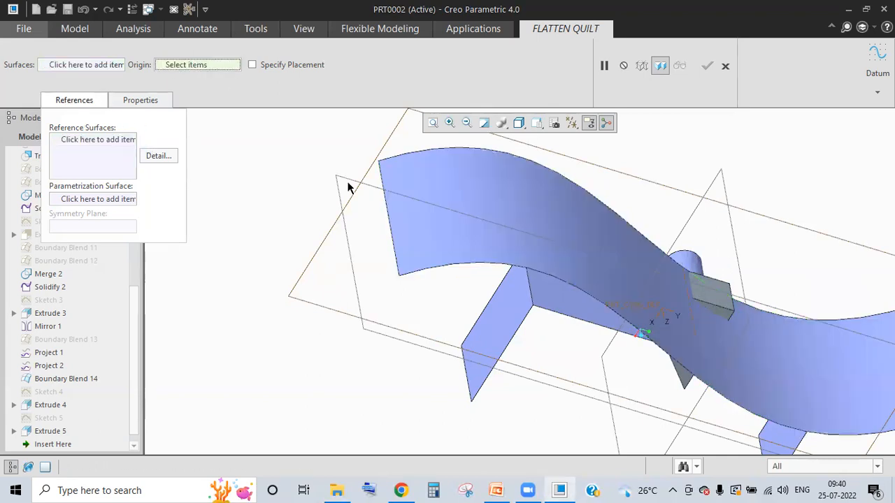
pyautogui.click(392, 232)
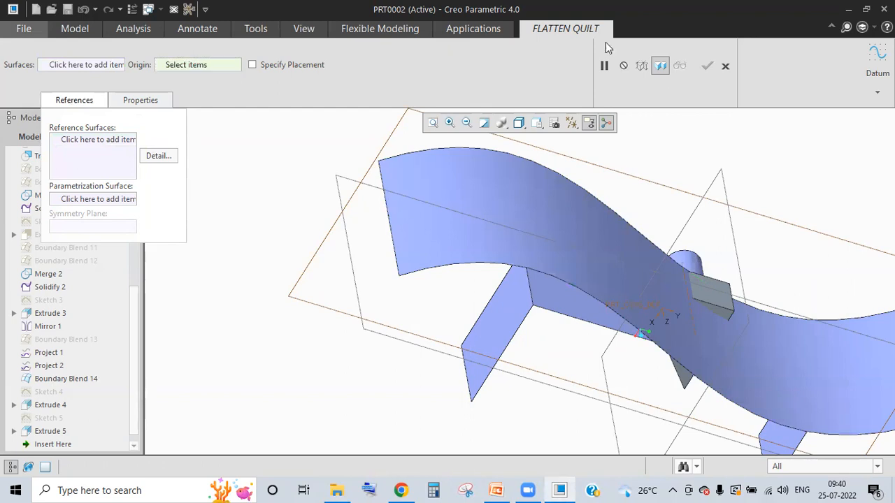
pyautogui.click(724, 65)
pyautogui.click(447, 268)
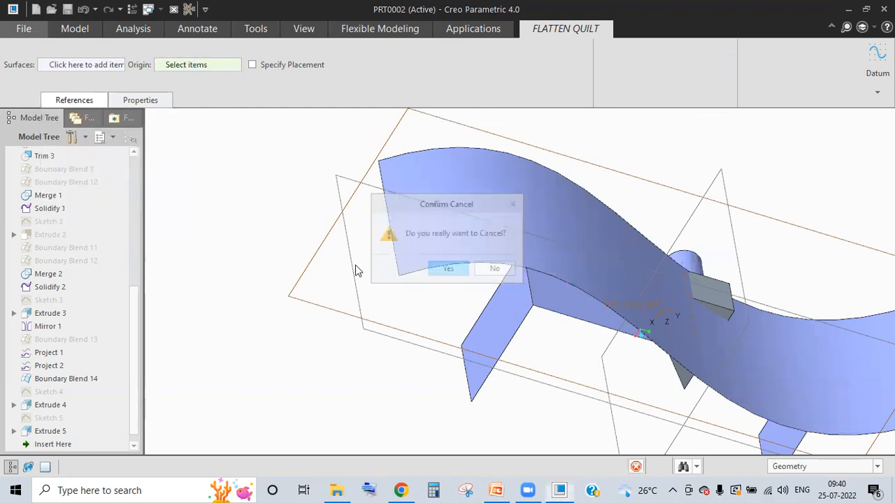
# - Restart Flatten Quilt, assign the wavy surface as the reference surface, and activate the origin selection
pyautogui.click(469, 252)
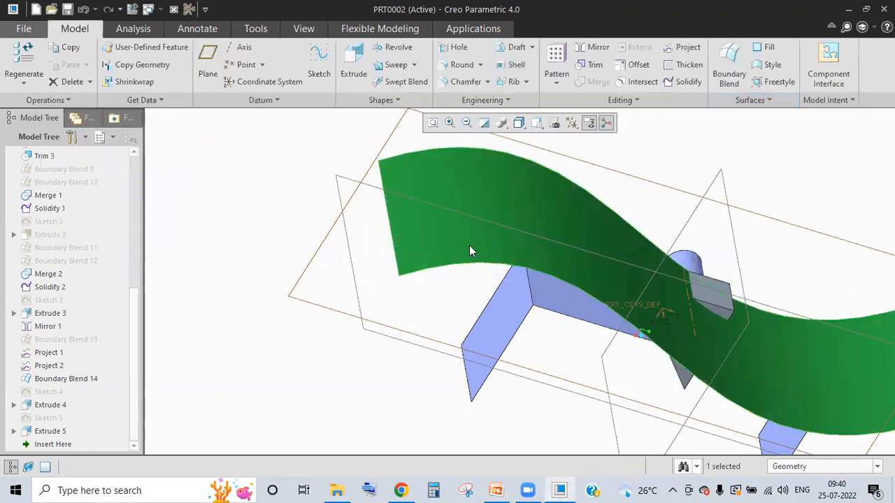
pyautogui.click(761, 114)
pyautogui.click(752, 102)
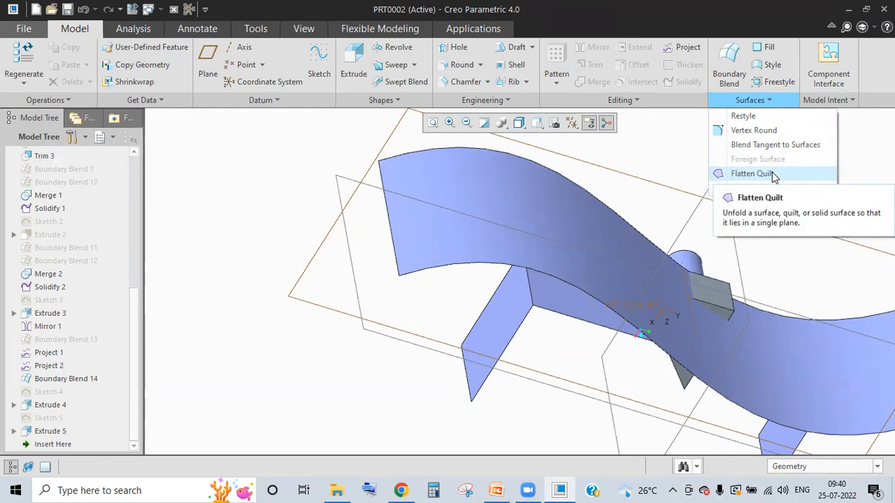
pyautogui.moveTo(503, 253); pyautogui.dragTo(695, 153, button='middle')
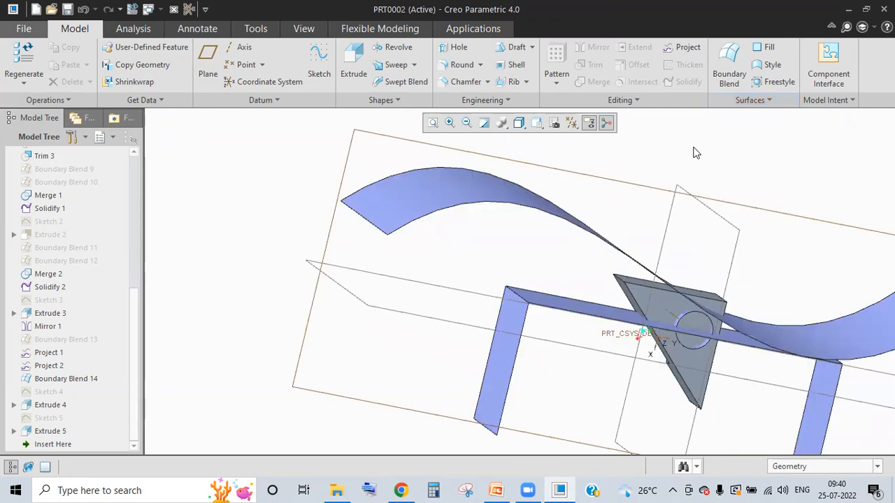
pyautogui.click(768, 100)
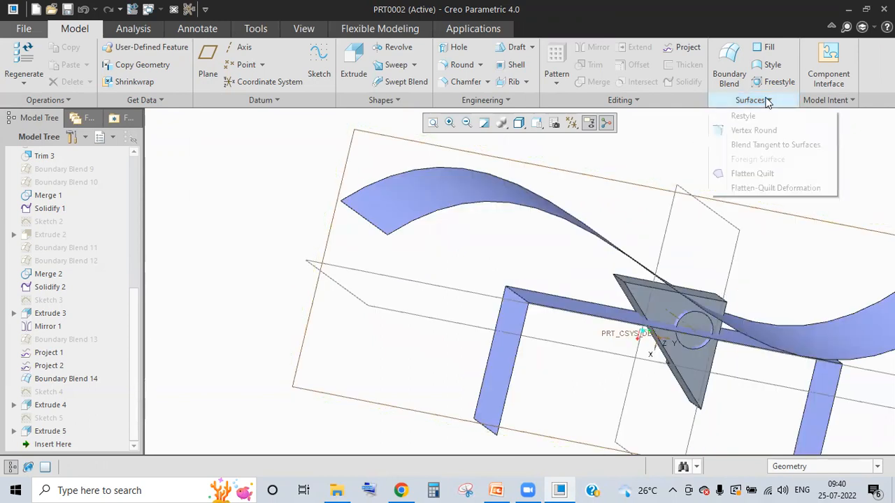
pyautogui.click(765, 179)
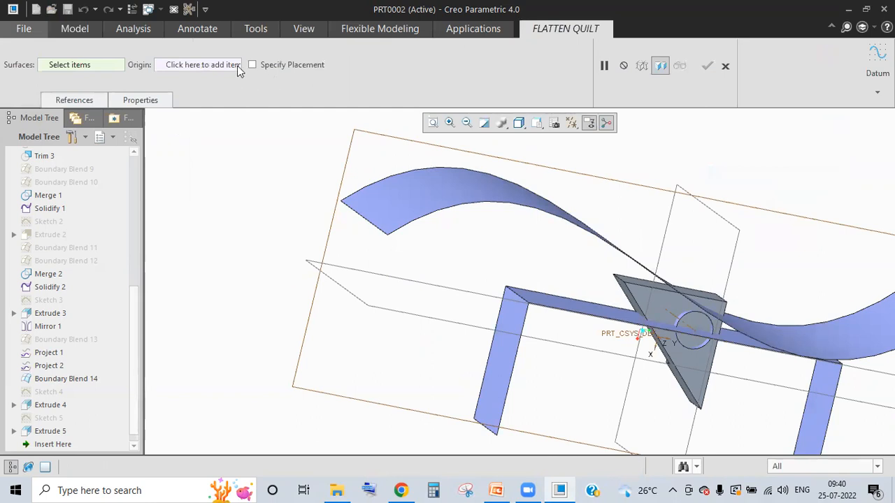
pyautogui.click(230, 64)
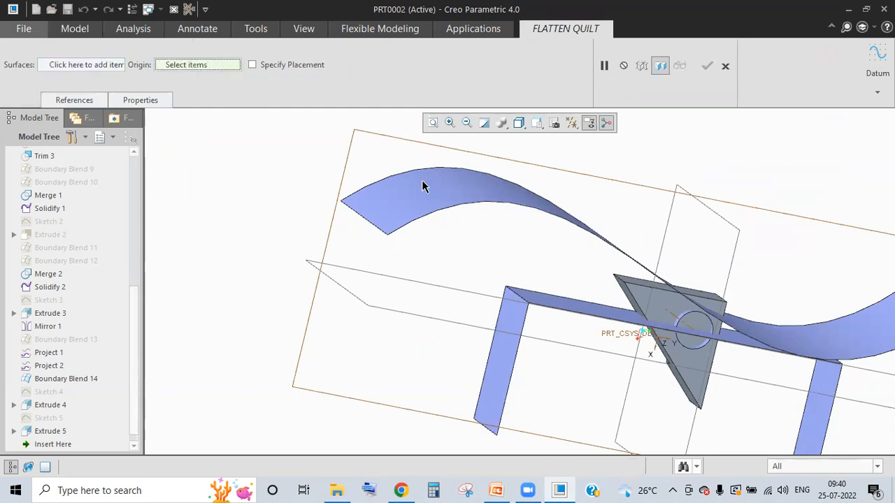
pyautogui.click(395, 190)
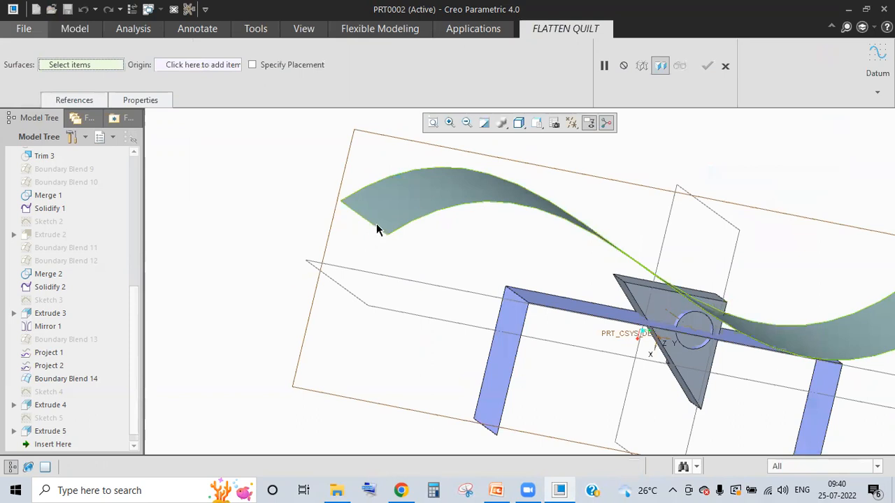
pyautogui.click(391, 224)
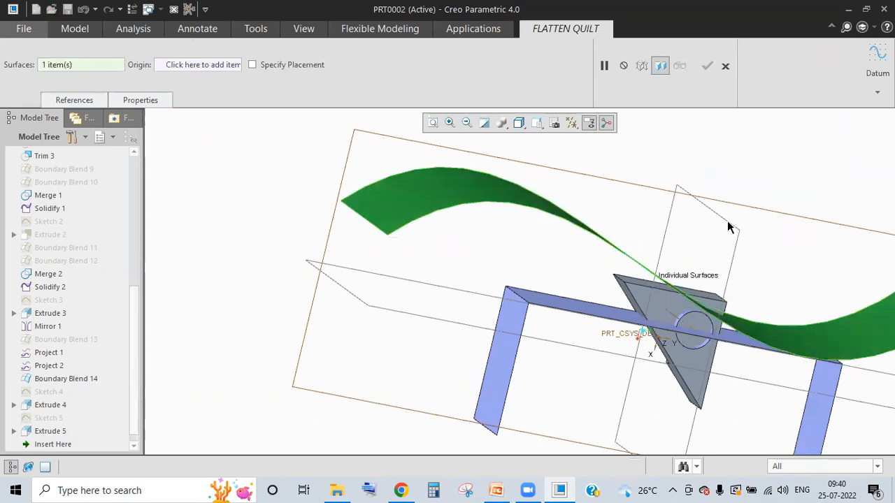
pyautogui.click(204, 64)
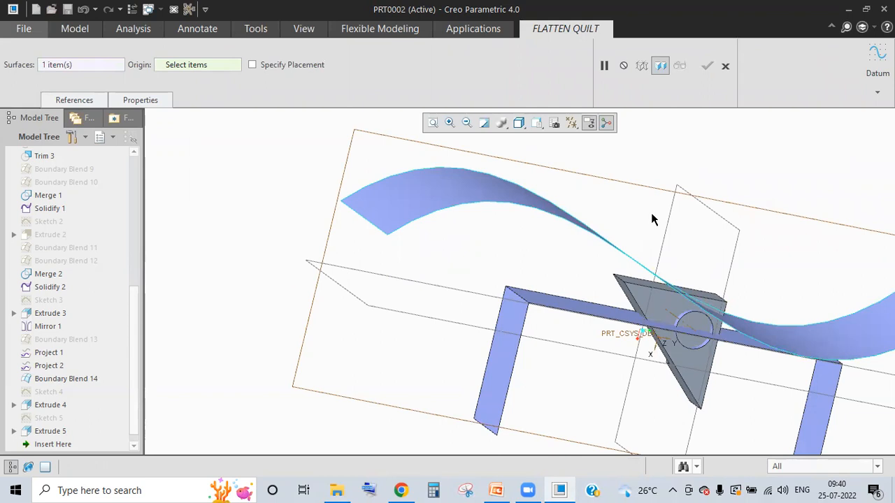
# - Try the flat boundary blend surface as the parametrization surface for the flattened quilt, and cancel the feature
pyautogui.moveTo(590, 245); pyautogui.dragTo(543, 256, button='middle')
pyautogui.moveTo(742, 283); pyautogui.dragTo(466, 239, button='middle')
pyautogui.click(71, 103)
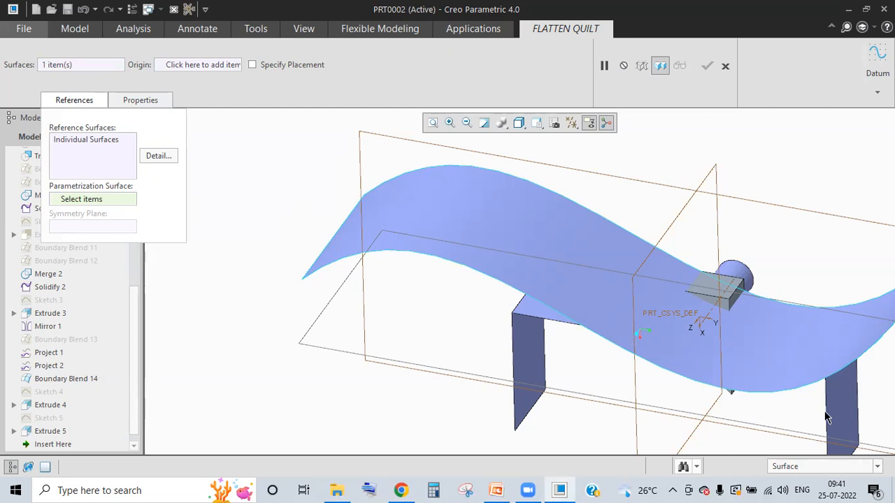
pyautogui.click(522, 307)
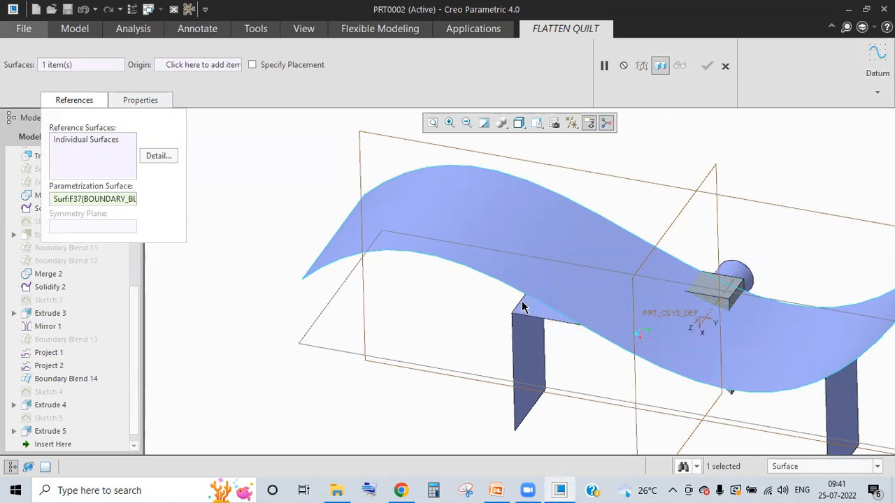
pyautogui.click(725, 66)
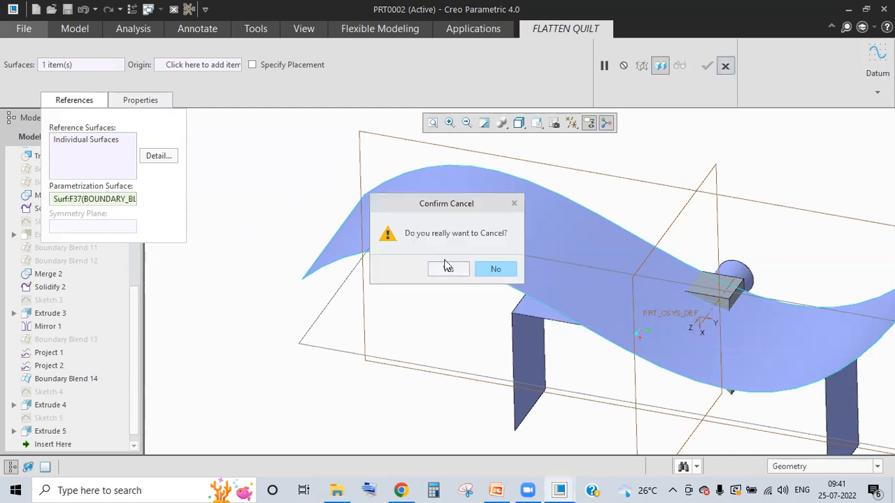
pyautogui.click(448, 269)
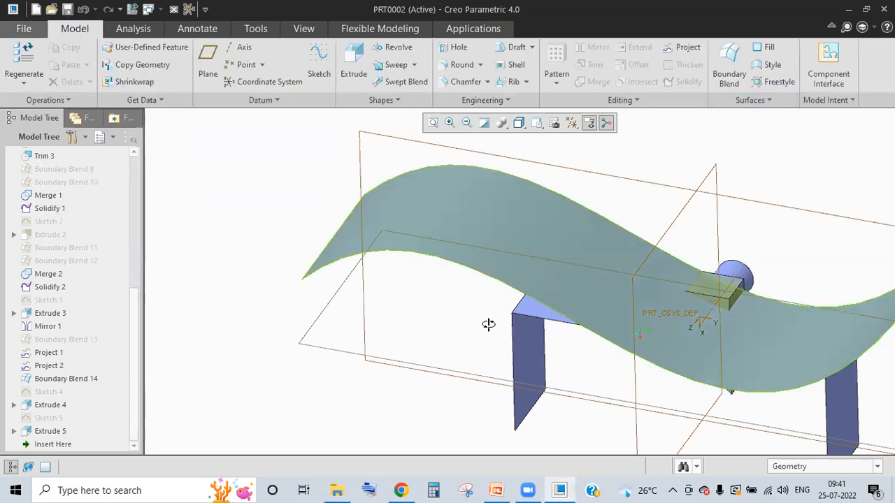
pyautogui.scroll(2, 794, 99)
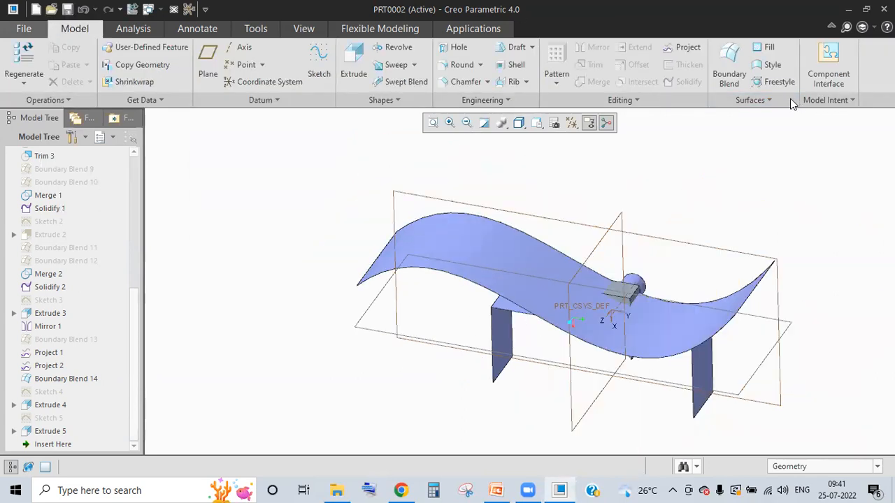
pyautogui.scroll(2, 781, 151)
pyautogui.moveTo(777, 186); pyautogui.dragTo(803, 177, button='middle')
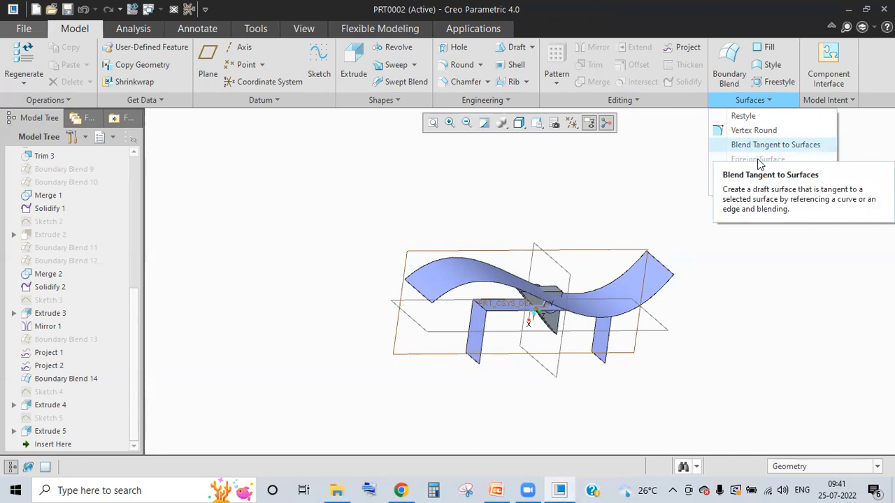
pyautogui.click(127, 304)
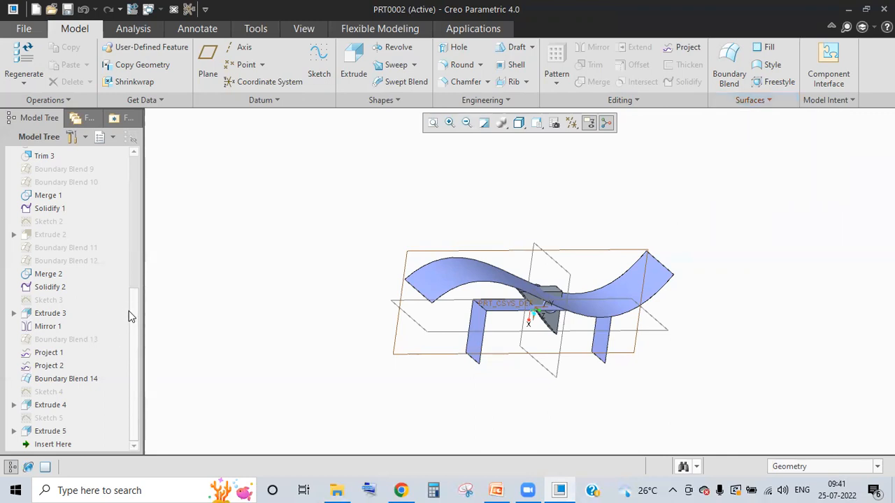
pyautogui.click(128, 343)
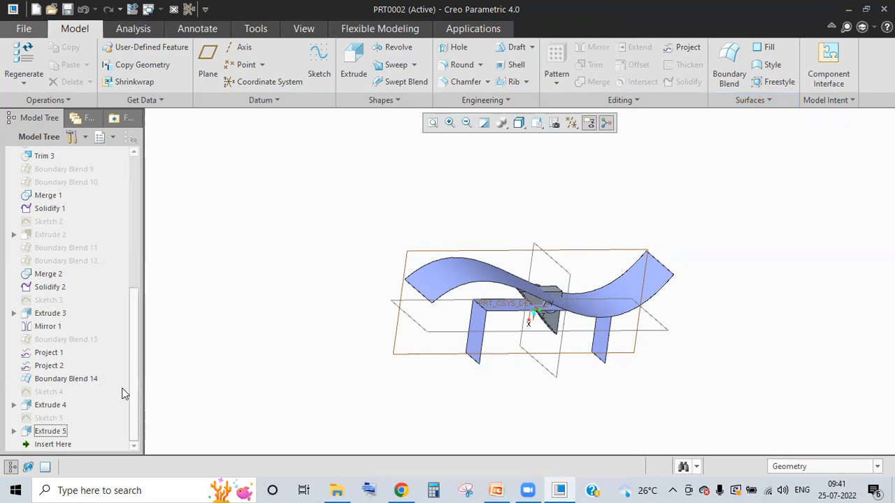
# - Redefine Extrude 5 so that the wavy surface extrudes in the opposite direction, and accept the change
pyautogui.click(52, 431)
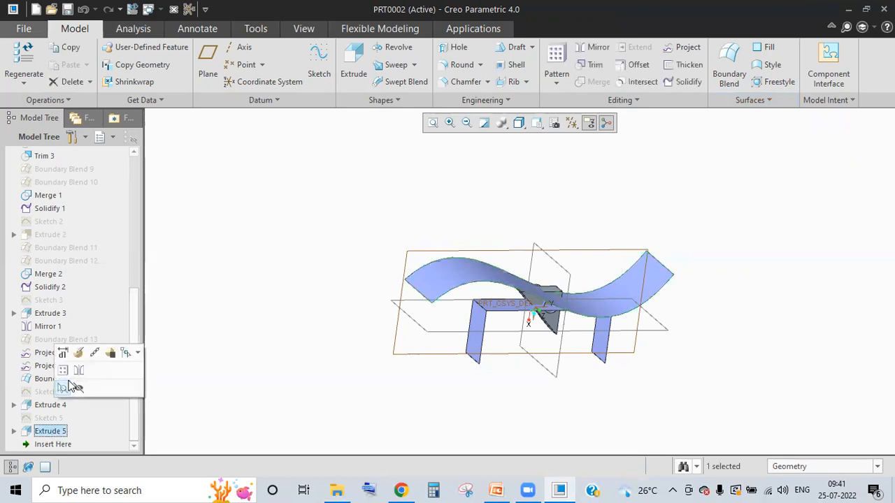
pyautogui.click(78, 352)
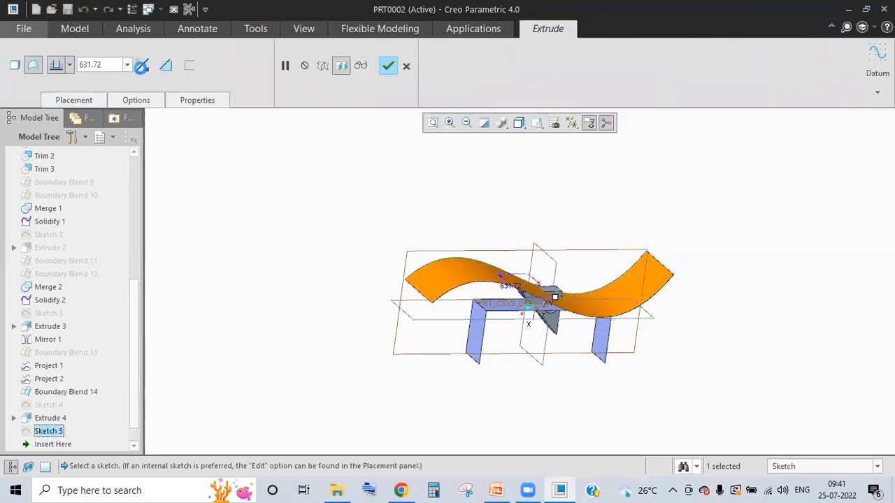
pyautogui.click(142, 65)
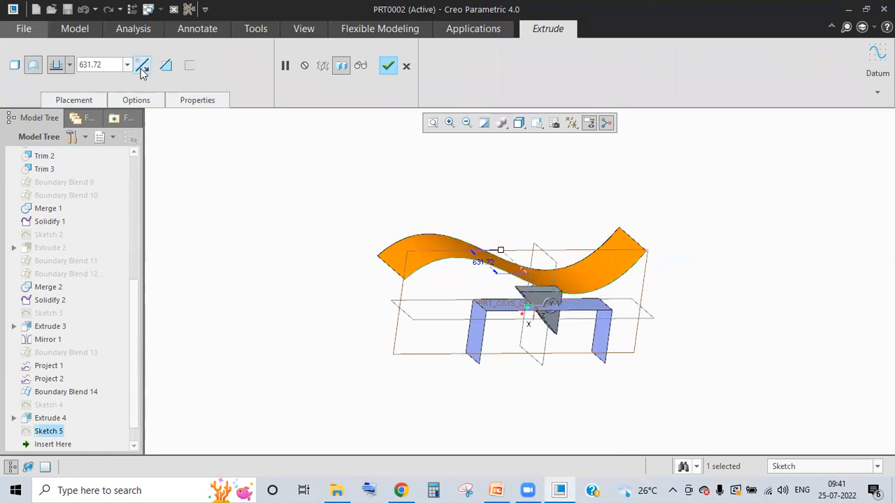
pyautogui.click(141, 65)
pyautogui.click(141, 65)
pyautogui.moveTo(404, 234); pyautogui.dragTo(373, 200, button='middle')
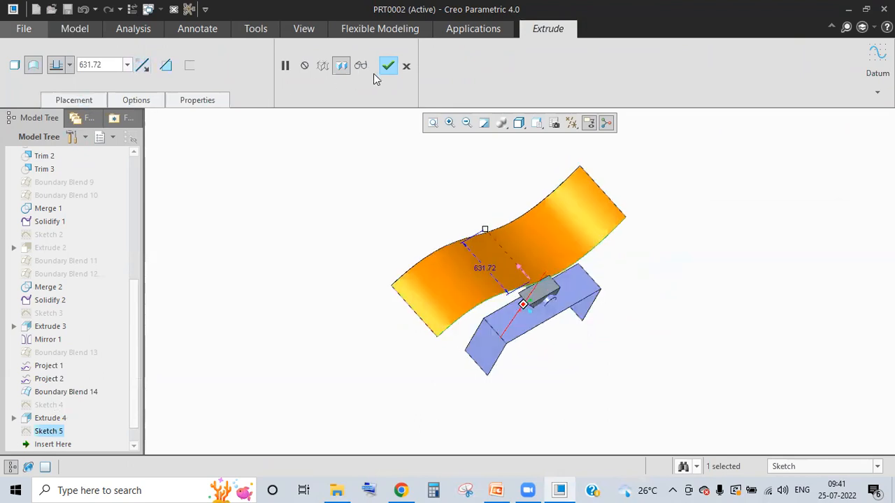
pyautogui.middleClick(410, 266)
# - Try Flatten Quilt on the redefined wavy surface as the reference surface, and cancel the feature
pyautogui.click(766, 187)
pyautogui.moveTo(765, 186); pyautogui.dragTo(733, 174, button='middle')
pyautogui.click(753, 100)
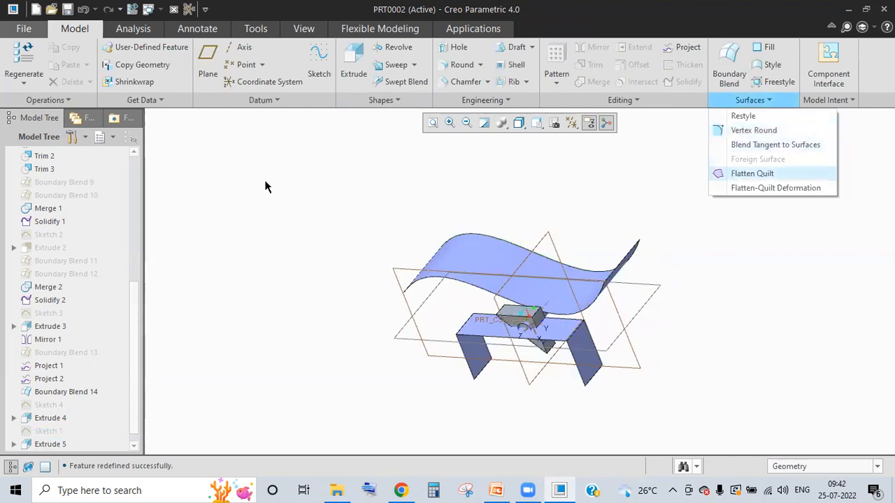
pyautogui.click(754, 173)
pyautogui.moveTo(396, 254); pyautogui.dragTo(400, 249, button='middle')
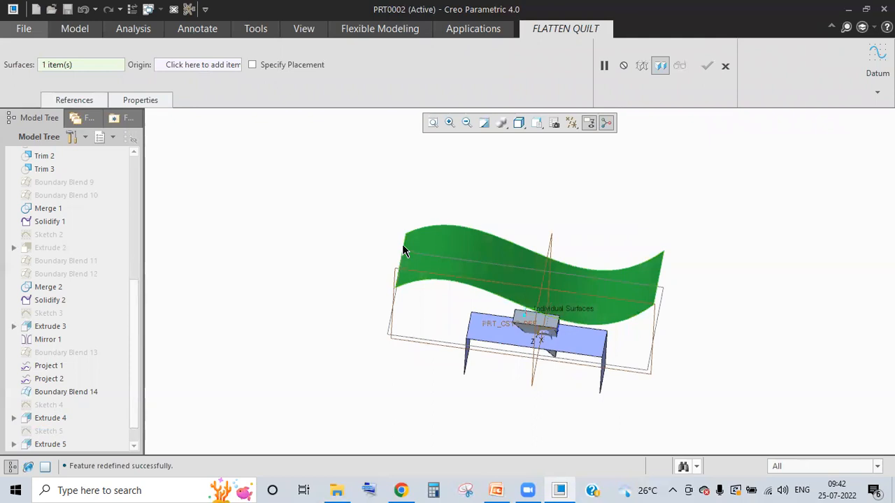
pyautogui.click(725, 66)
pyautogui.click(448, 268)
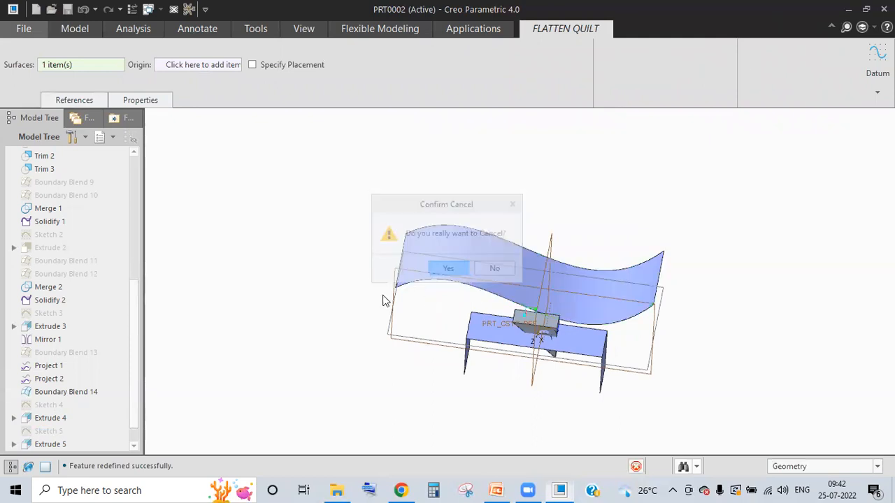
pyautogui.moveTo(404, 266); pyautogui.dragTo(625, 333, button='middle')
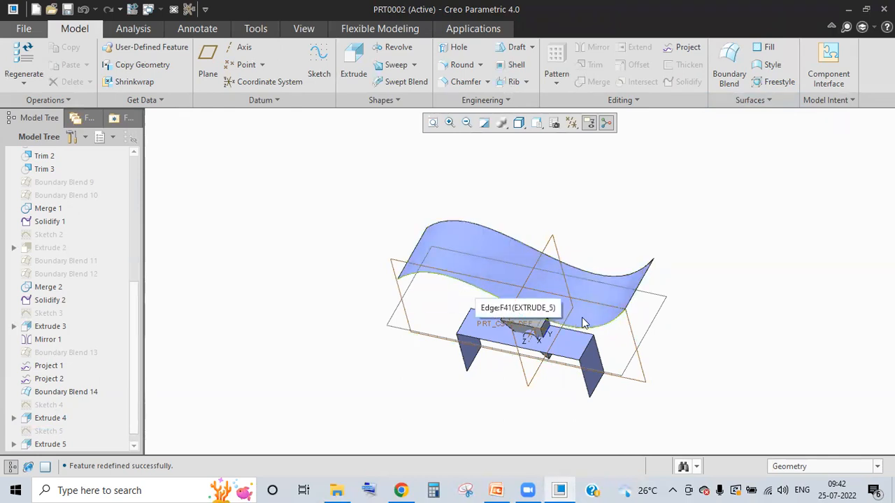
pyautogui.click(759, 102)
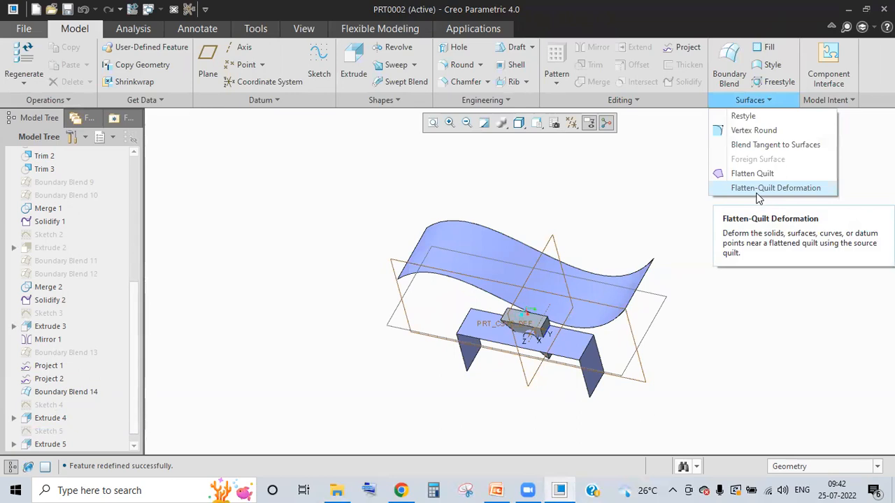
pyautogui.click(639, 104)
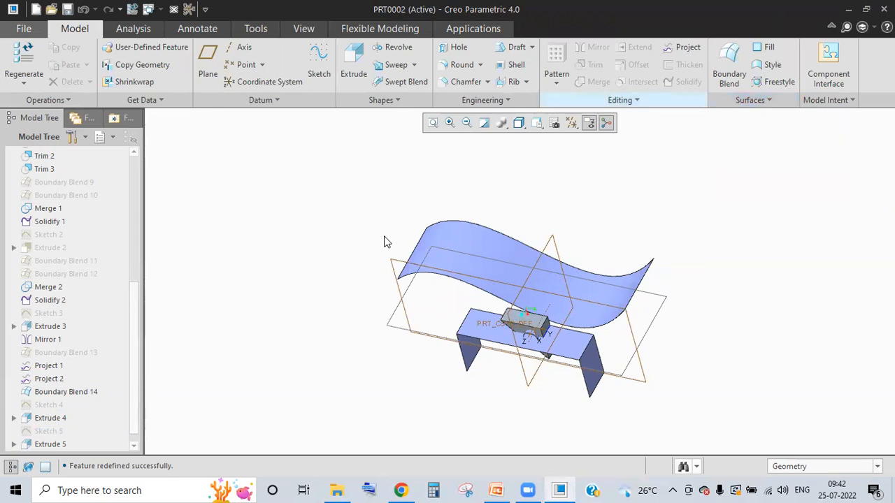
pyautogui.click(429, 211)
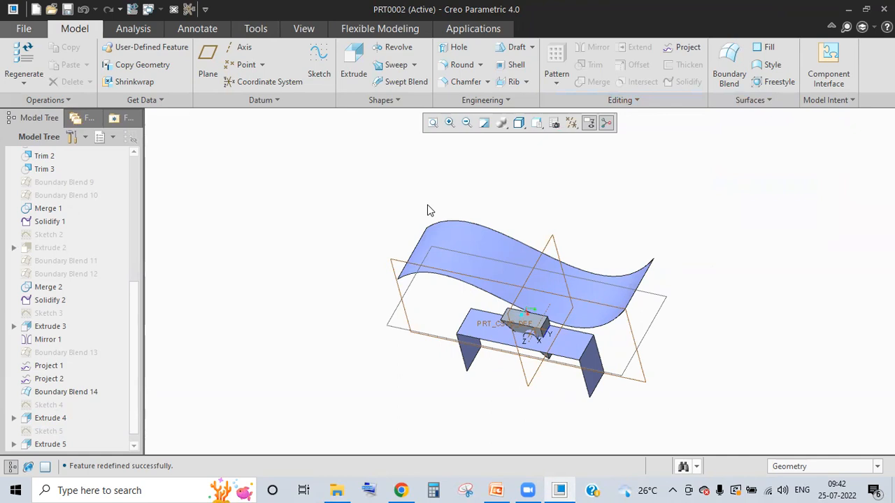
pyautogui.click(490, 99)
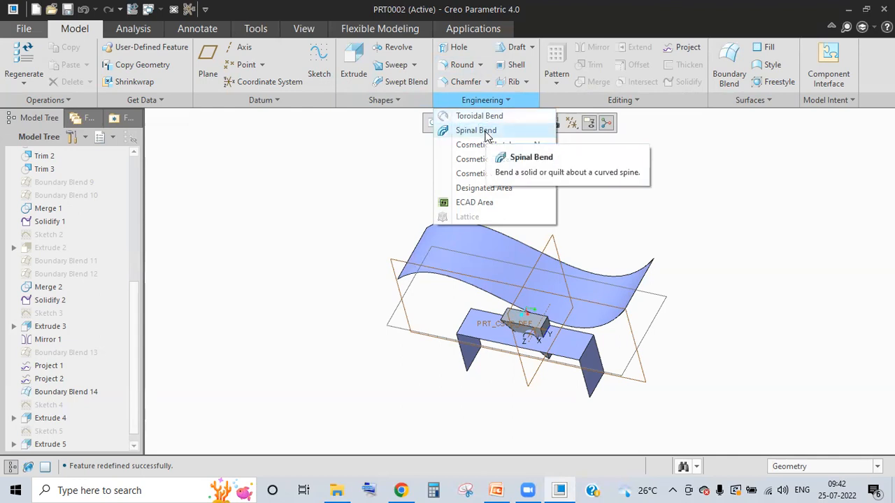
pyautogui.click(828, 185)
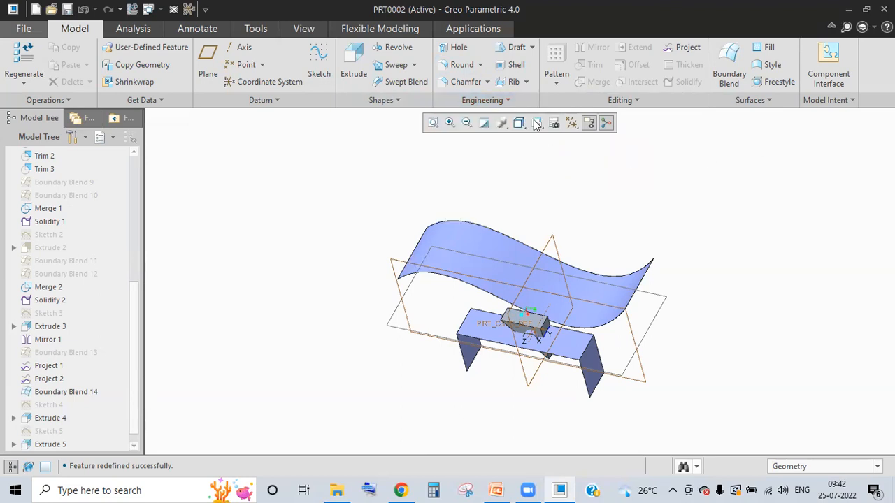
pyautogui.click(486, 100)
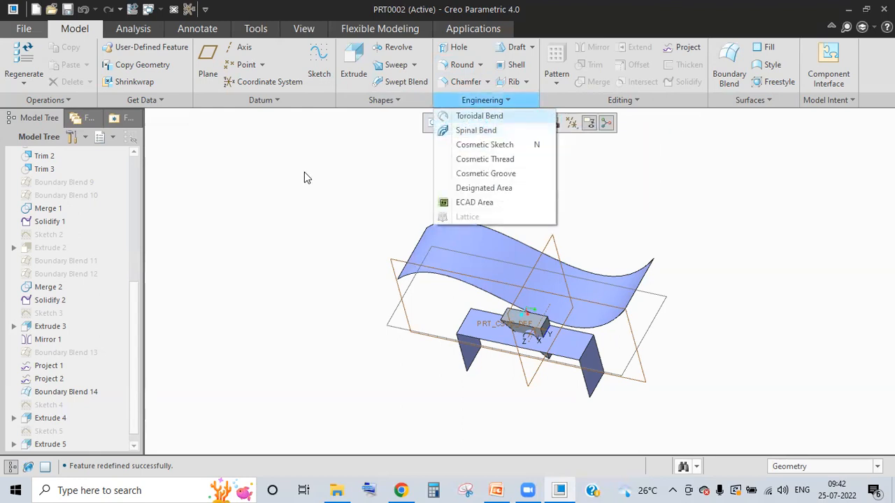
pyautogui.press('Escape')
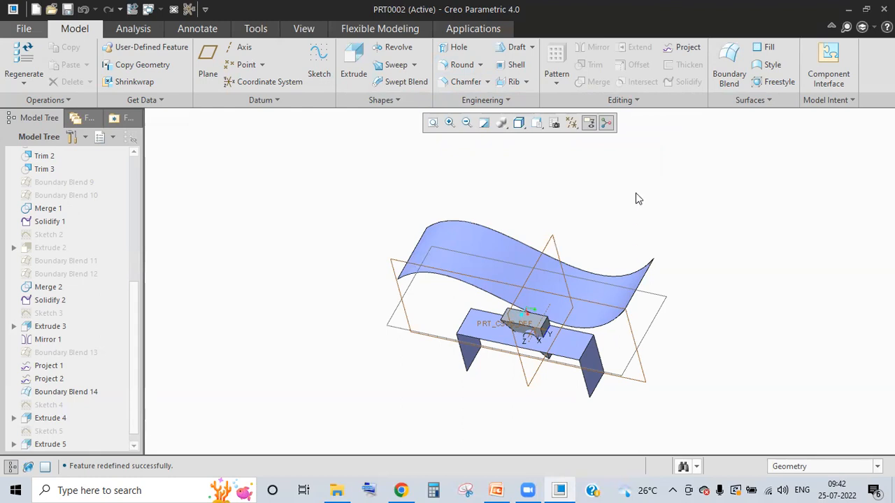
pyautogui.click(483, 100)
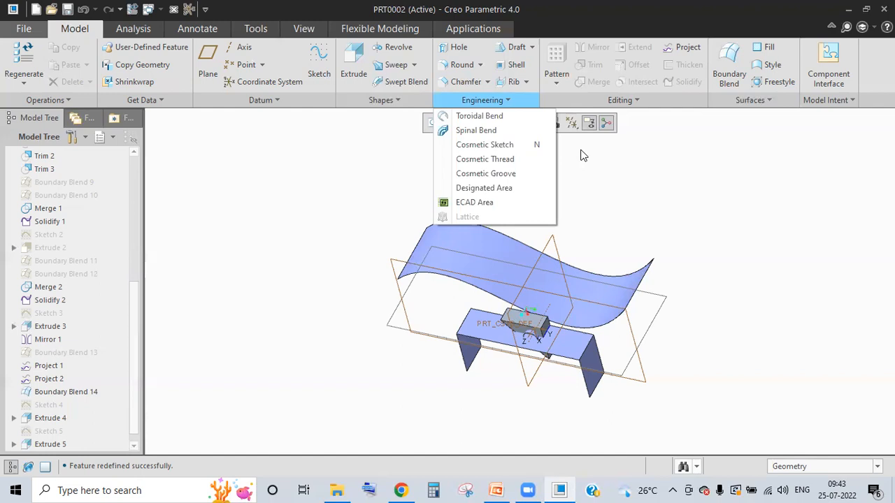
# - Close the current part window and create a new solid part using the default inlbs_part_solid template
pyautogui.click(193, 20)
pyautogui.click(177, 11)
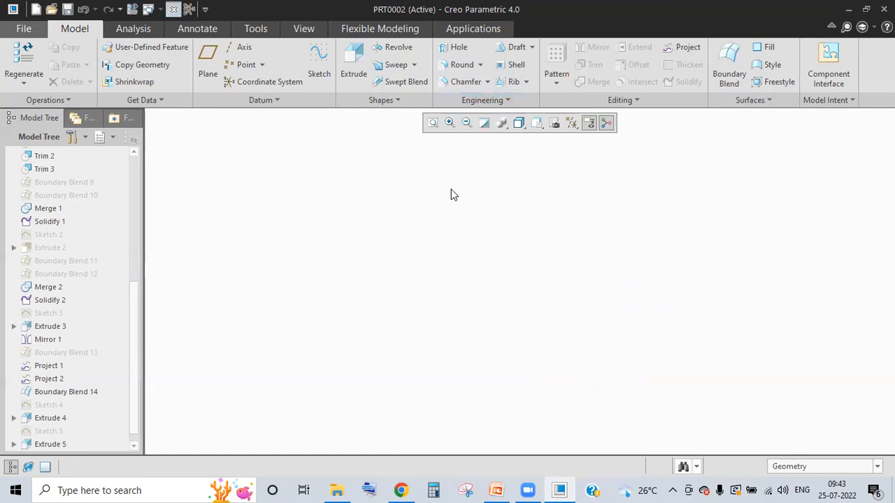
pyautogui.hotkey('ctrl', 'n')
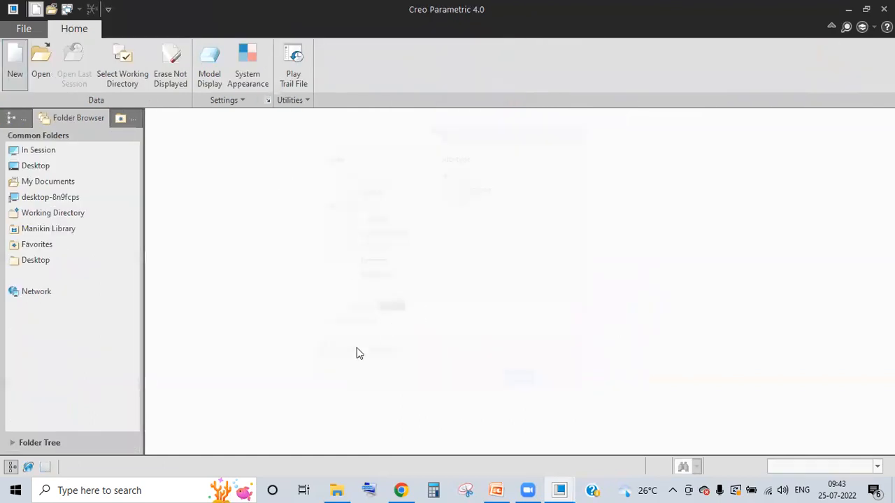
pyautogui.click(507, 383)
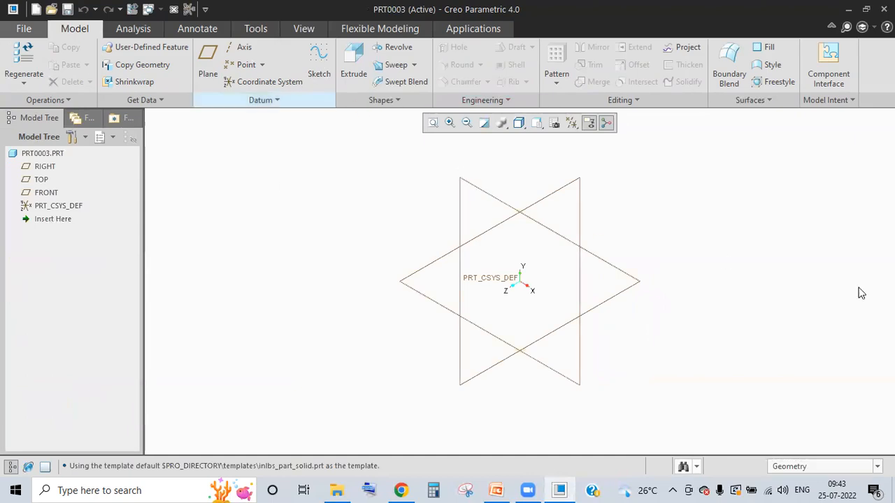
# - Start a sketch on the FRONT plane, oriented by the RIGHT plane, and draw a rectangle about 1250 by 125 above the origin
pyautogui.press('s')
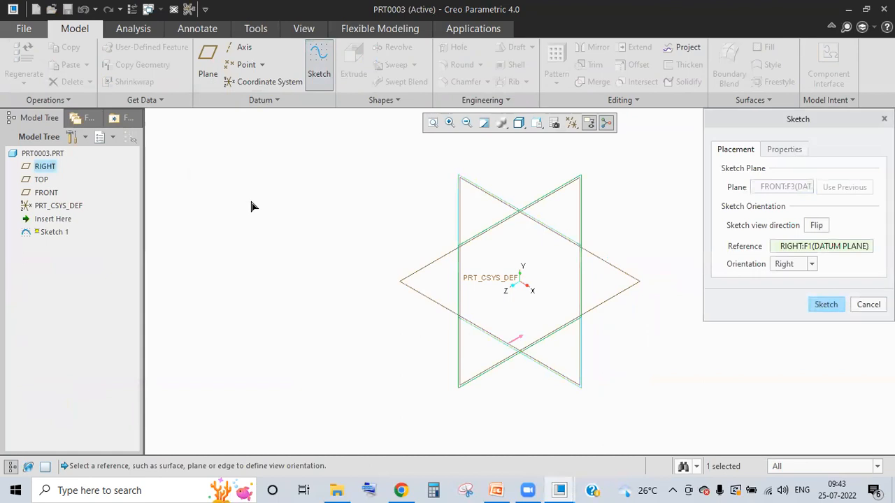
pyautogui.press('Return')
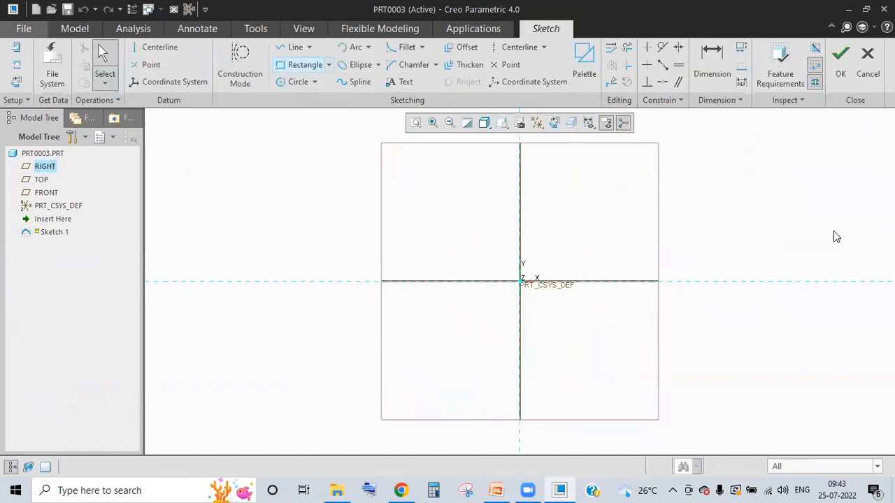
pyautogui.press('r')
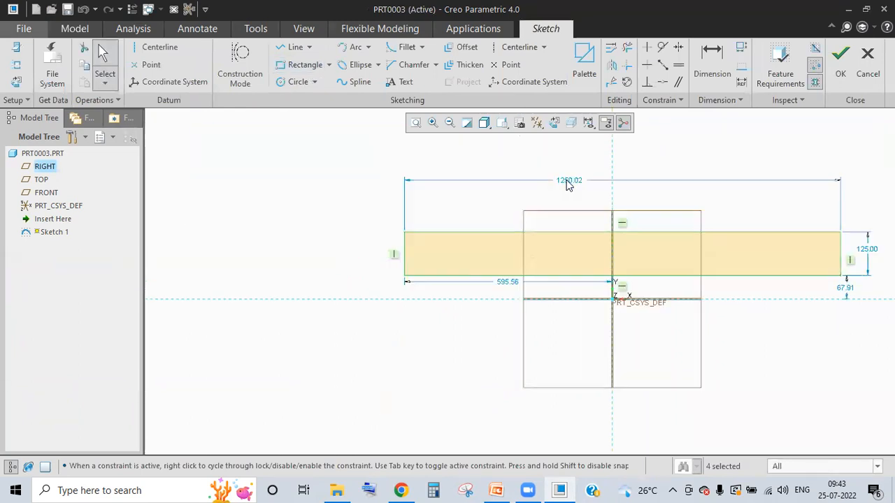
# - Set the rectangle's width to 2000 and the distance from its left edge to the vertical axis to 1000
pyautogui.doubleClick(566, 180)
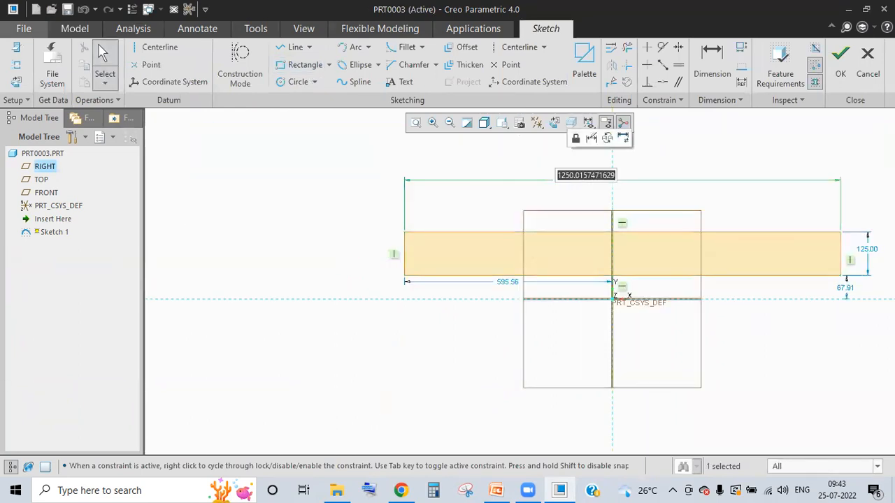
pyautogui.write('2000')
pyautogui.press('Return')
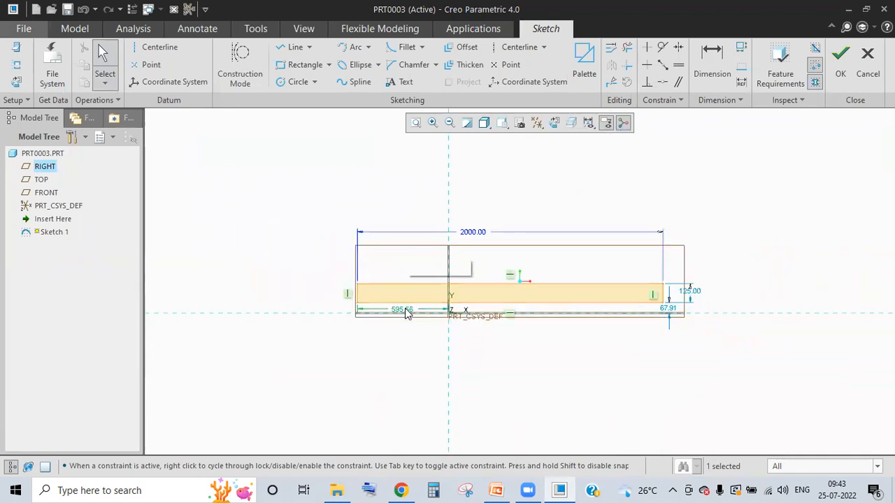
pyautogui.doubleClick(406, 313)
pyautogui.write('1000')
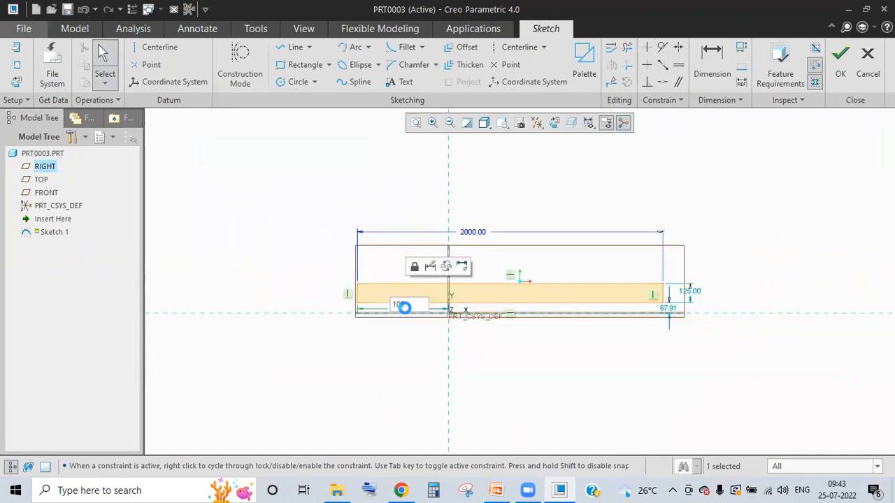
pyautogui.press('Return')
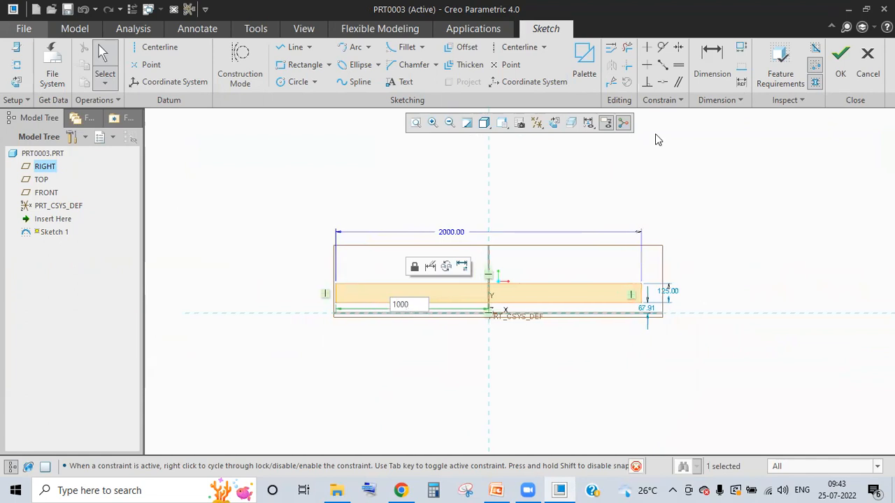
# - Set the rectangle's height to 250
pyautogui.doubleClick(694, 295)
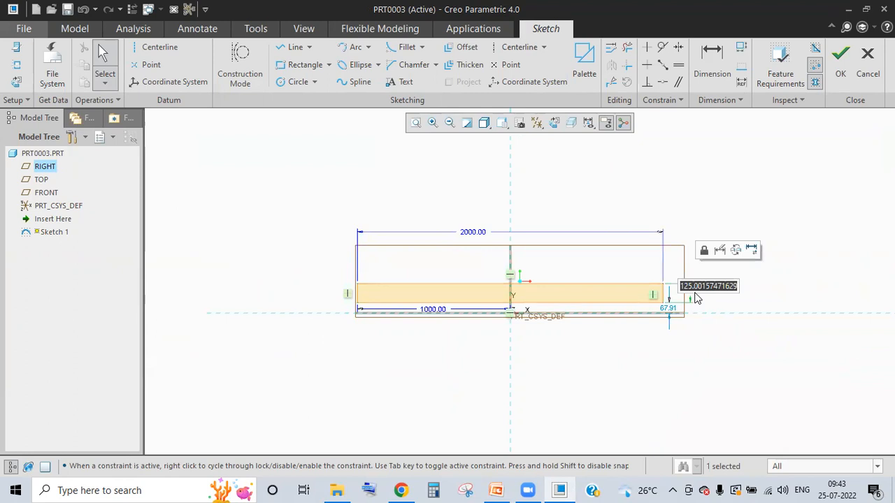
pyautogui.write('500')
pyautogui.press('BackSpace')
pyautogui.press('BackSpace')
pyautogui.press('BackSpace')
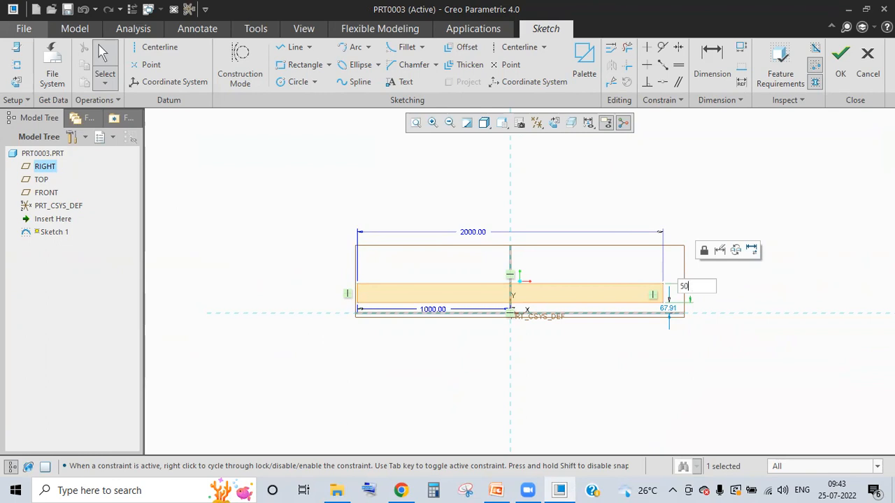
pyautogui.write('250')
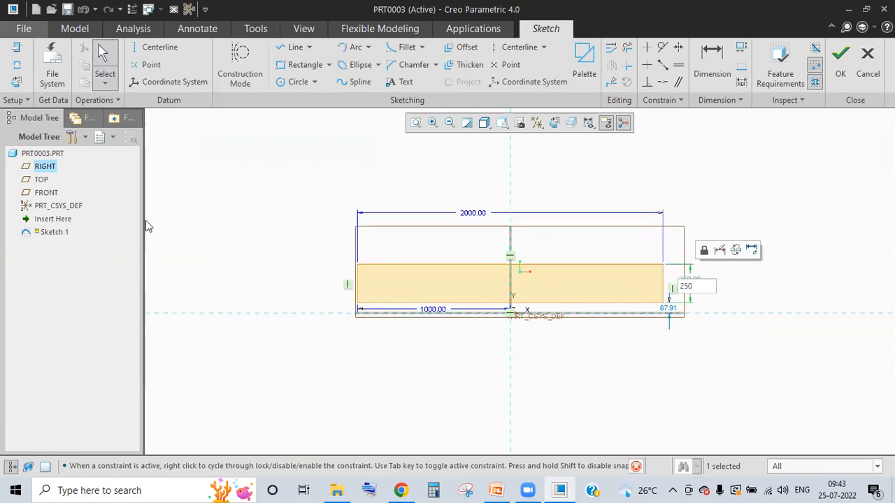
pyautogui.press('Return')
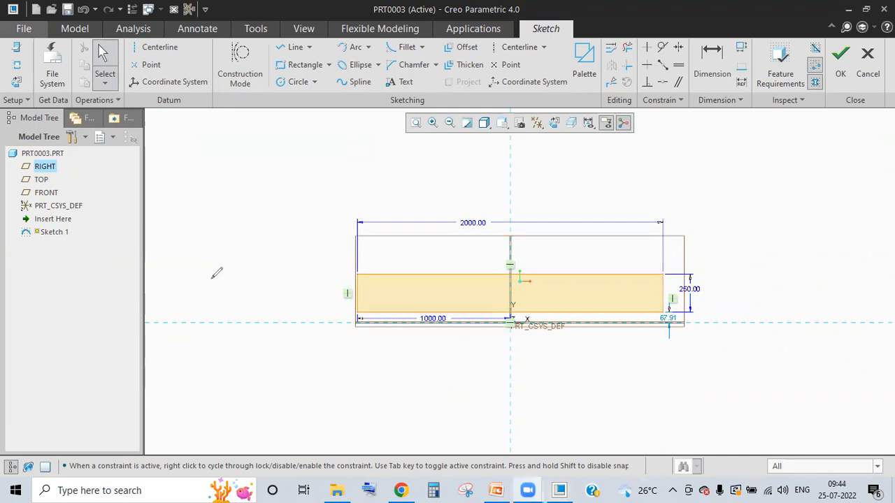
pyautogui.moveTo(190, 286)
pyautogui.mouseDown()
pyautogui.moveTo(239, 283)
pyautogui.moveTo(272, 226)
pyautogui.mouseUp()
pyautogui.moveTo(189, 287); pyautogui.dragTo(194, 231)
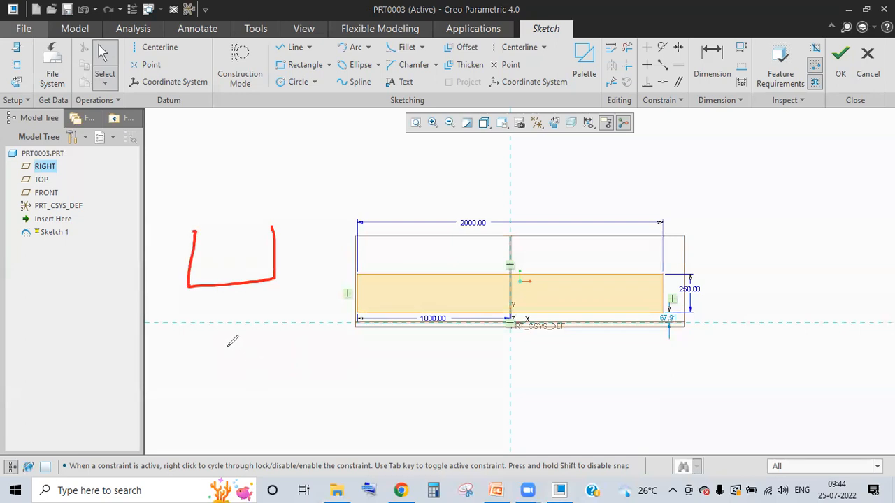
pyautogui.moveTo(231, 340)
pyautogui.mouseDown()
pyautogui.moveTo(278, 370)
pyautogui.moveTo(289, 327)
pyautogui.mouseUp()
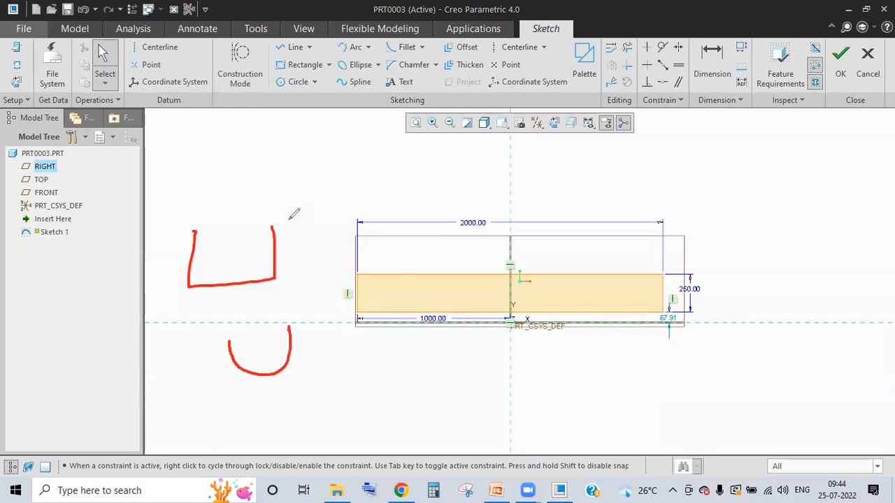